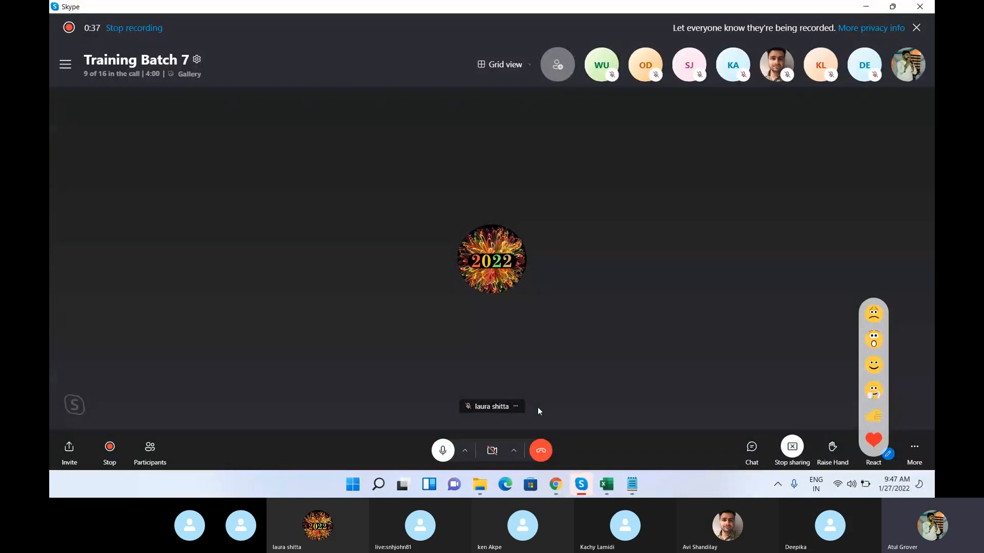
Step: Switch to the ServiceNow instance in Chrome, filter the navigator for "tables" and open the Tables list under System Definition
click(557, 486)
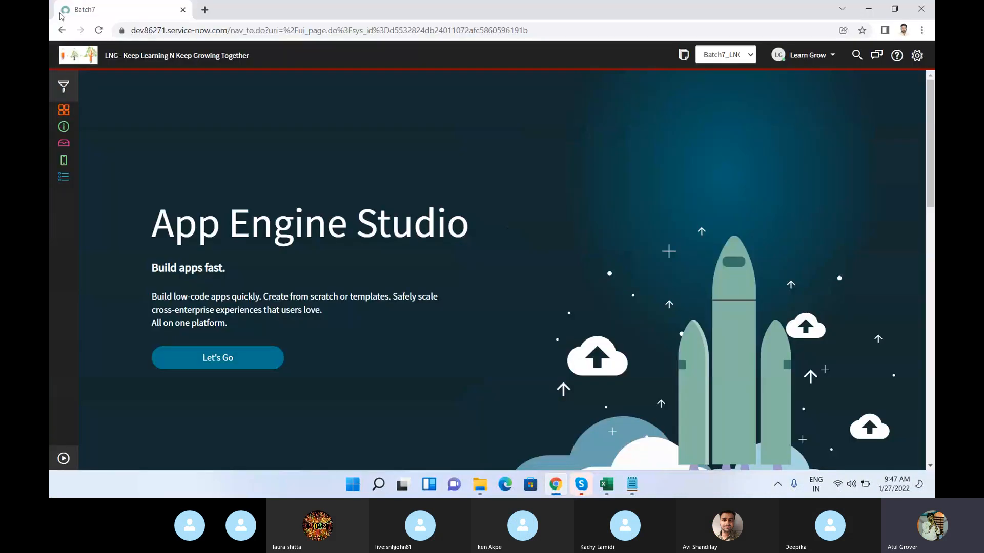
click(62, 460)
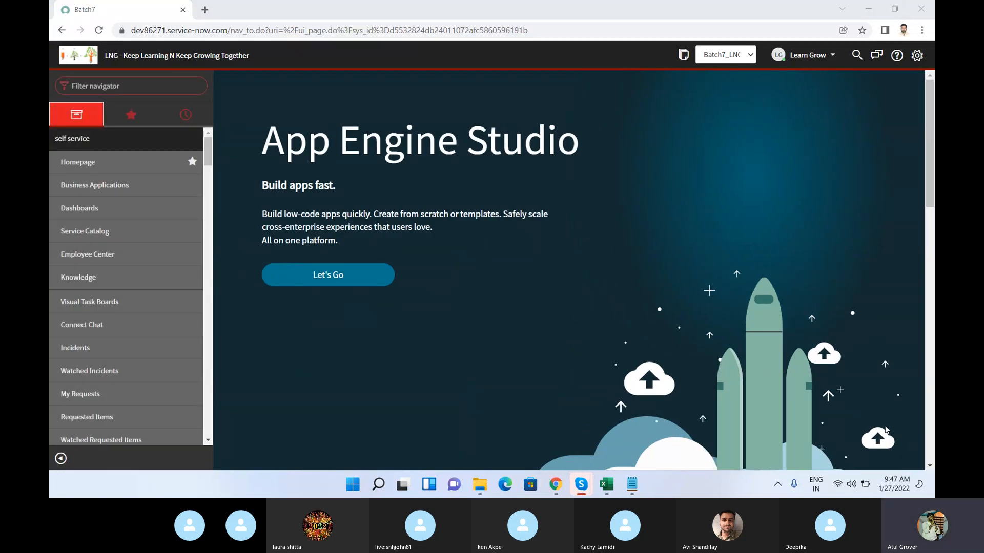
text(tab)
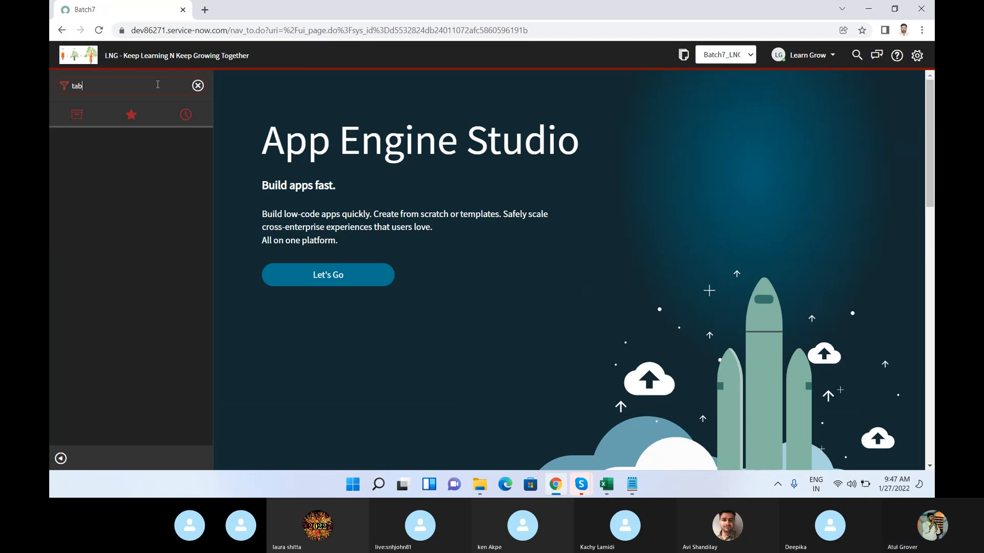
text(eles)
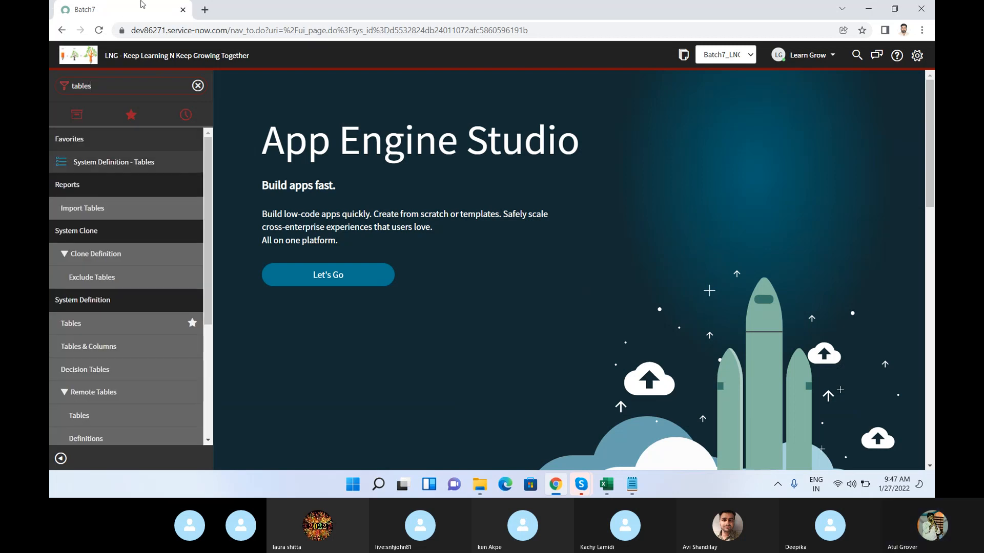
click(70, 324)
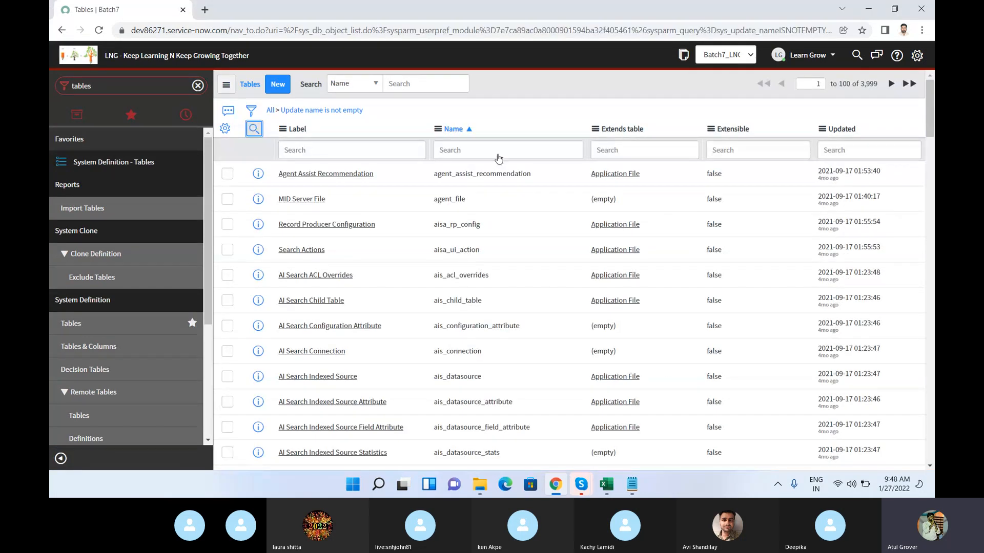
Step: Search the Name column of the tables list for names containing u_ by using the value *u_
click(450, 151)
text(*u_)
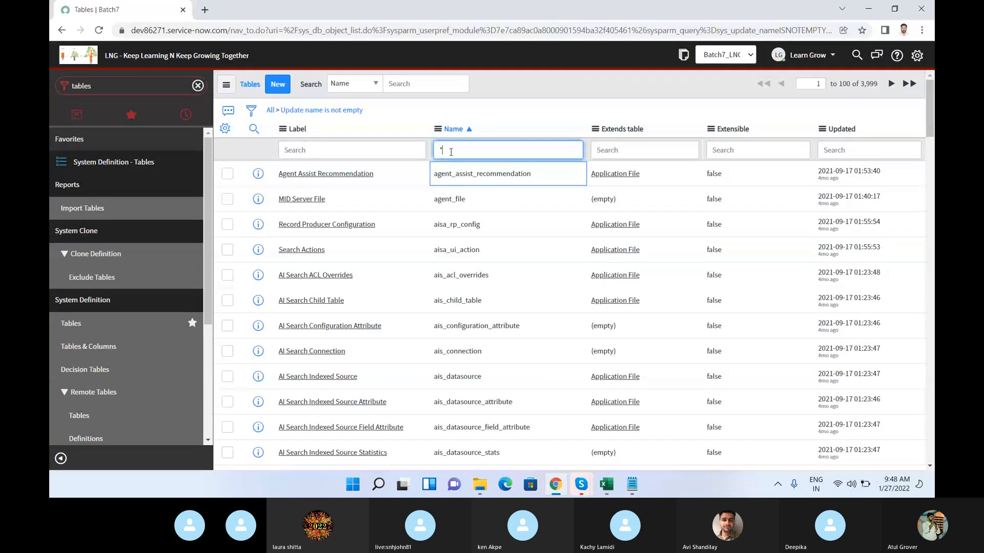
key(Return)
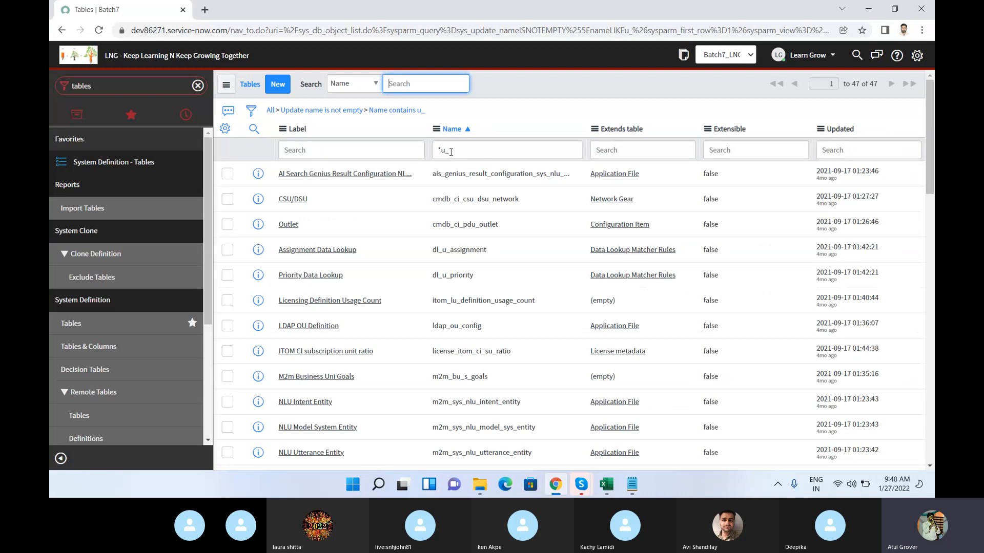
Step: Remove the "Update name is not empty" condition from the tables list filter
click(491, 150)
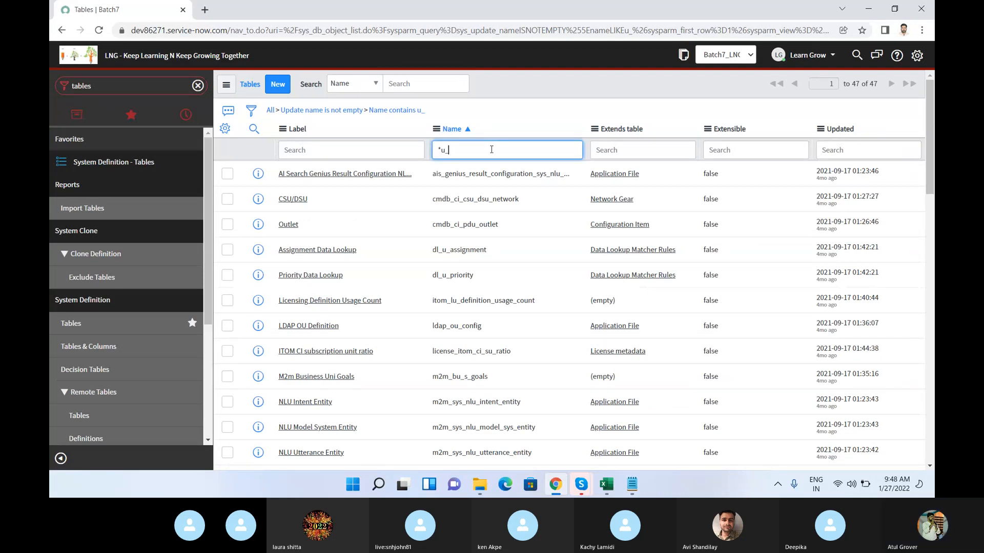
click(278, 112)
click(467, 149)
key(Return)
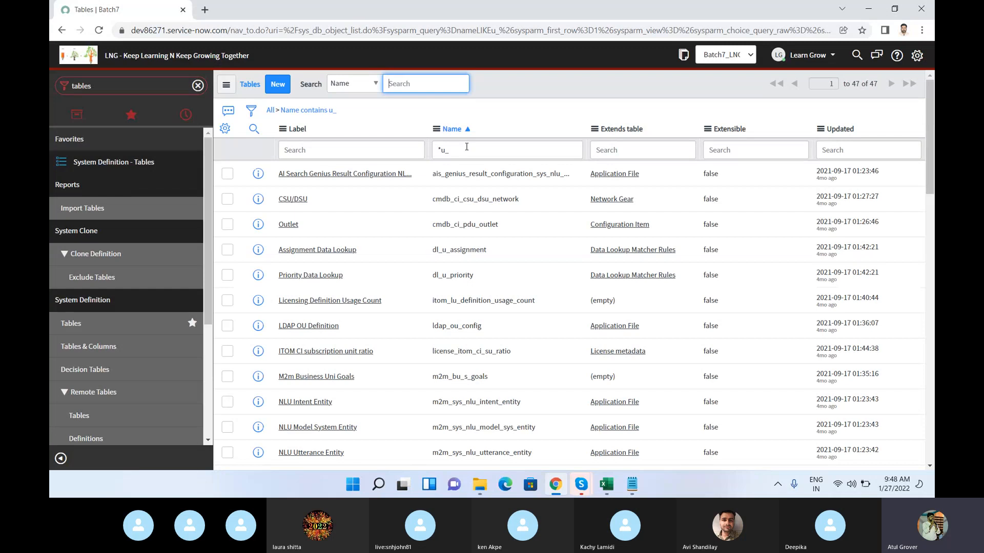
Step: Change the Name search to u_ without the asterisk and look through the whole list of custom tables
click(440, 150)
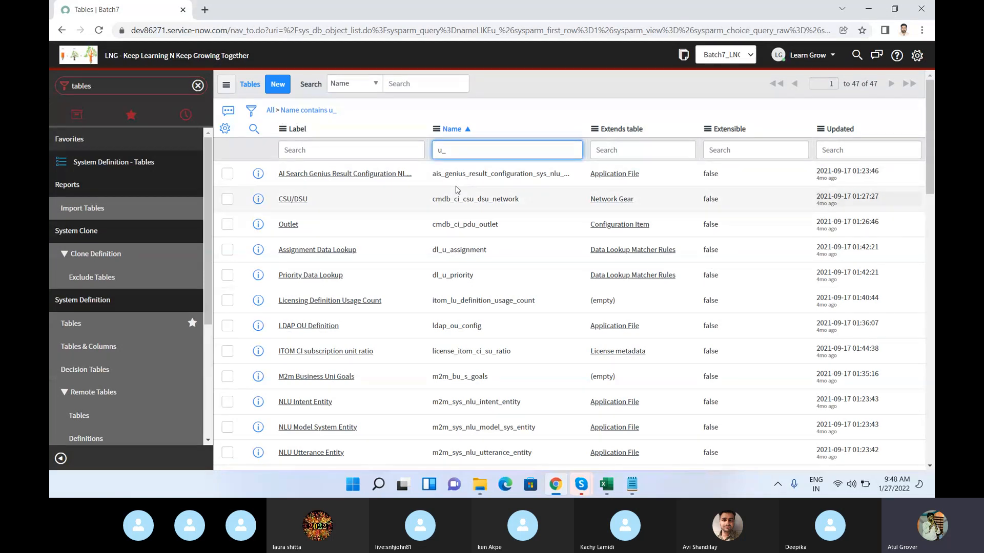
key(Return)
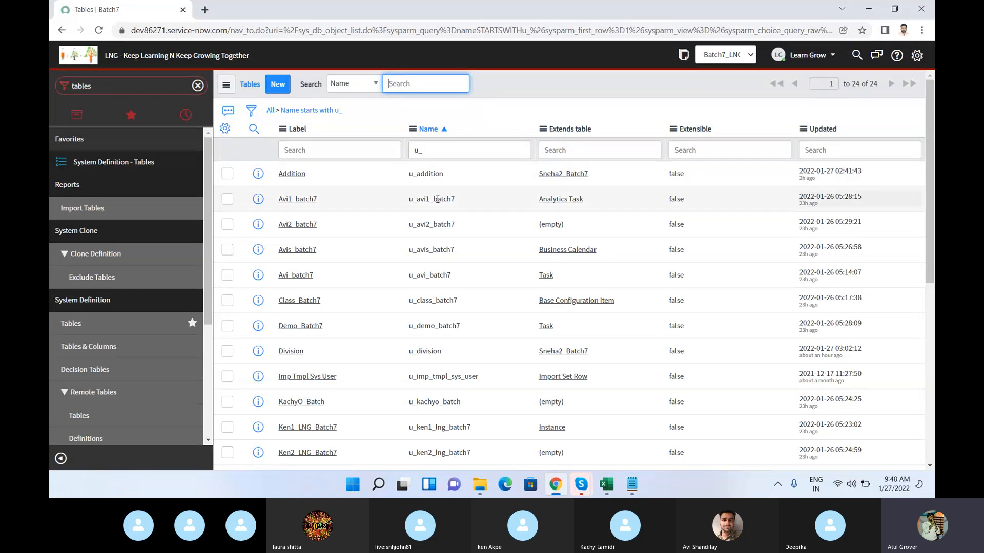
scroll(437, 199, down, 1)
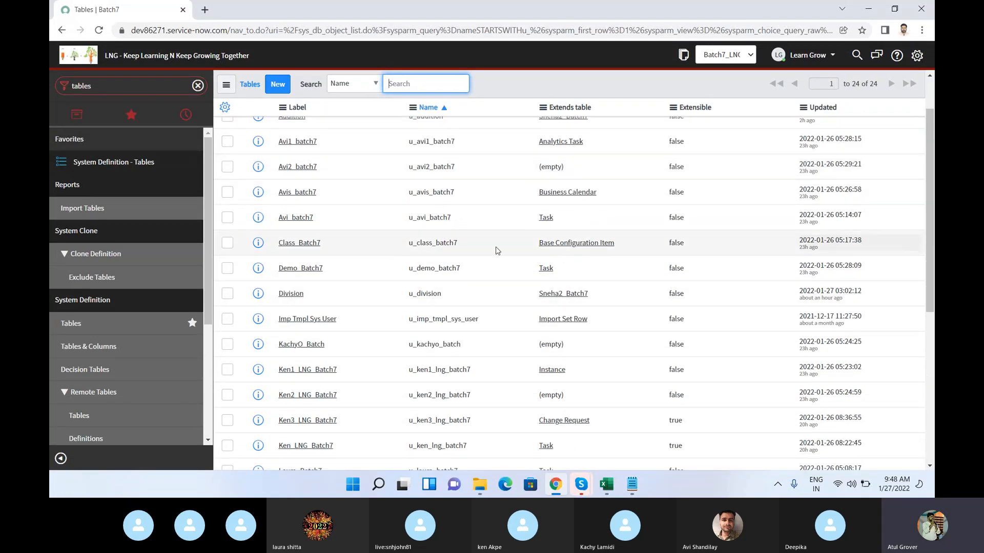
scroll(432, 235, down, 1)
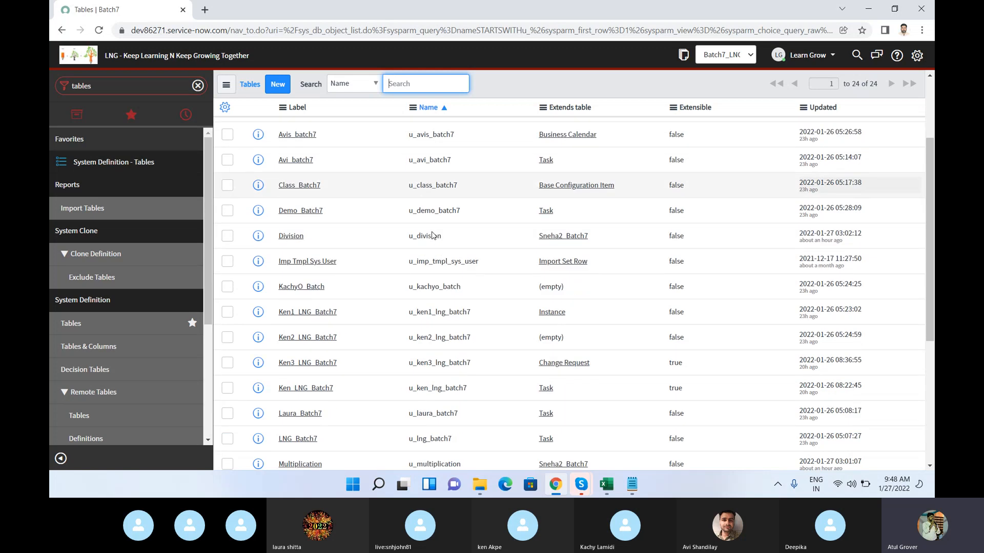
scroll(434, 227, down, 1)
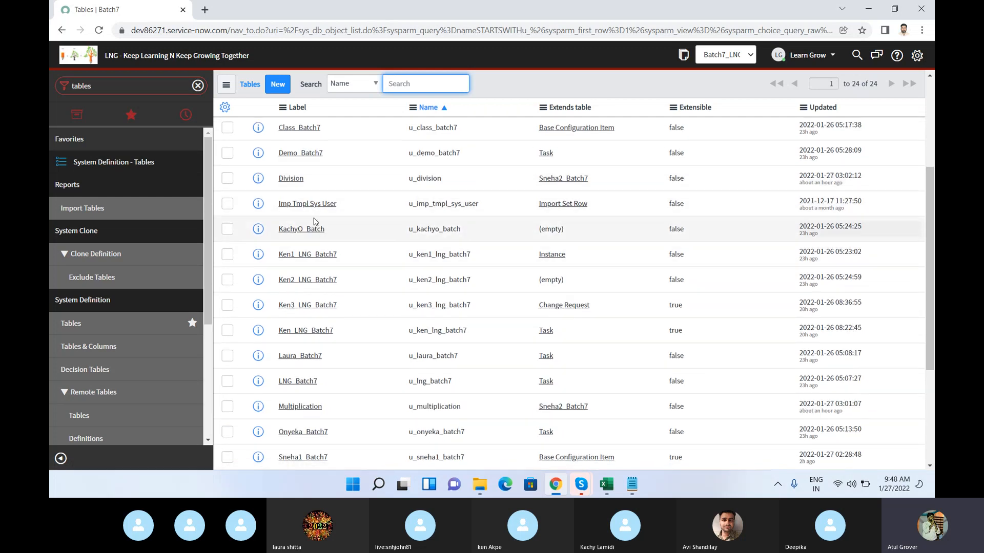
scroll(315, 215, down, 1)
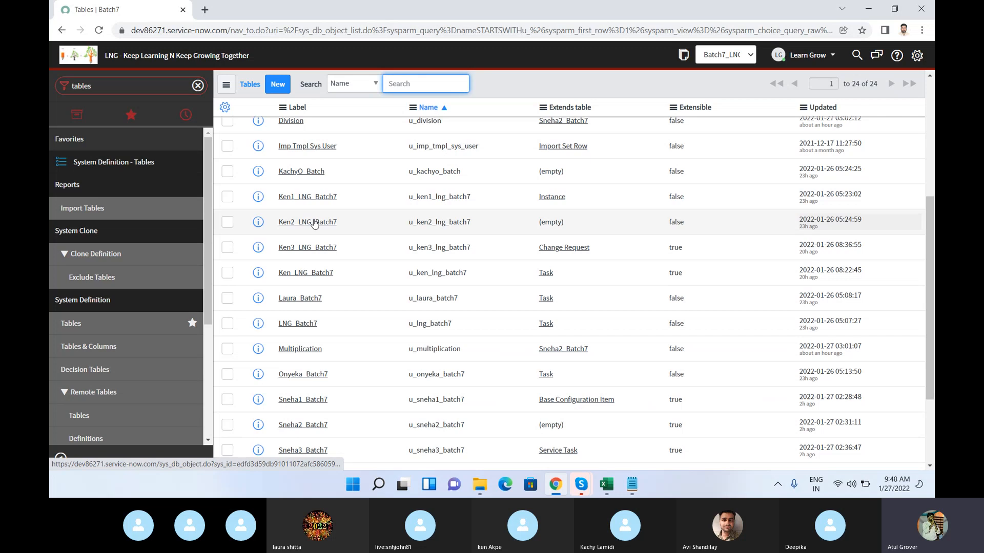
scroll(315, 222, down, 1)
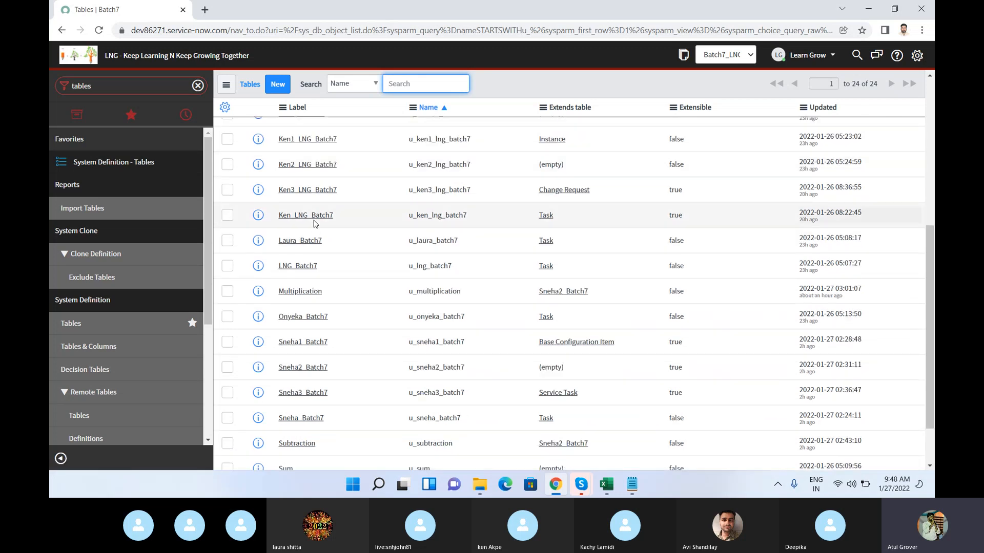
scroll(314, 223, down, 1)
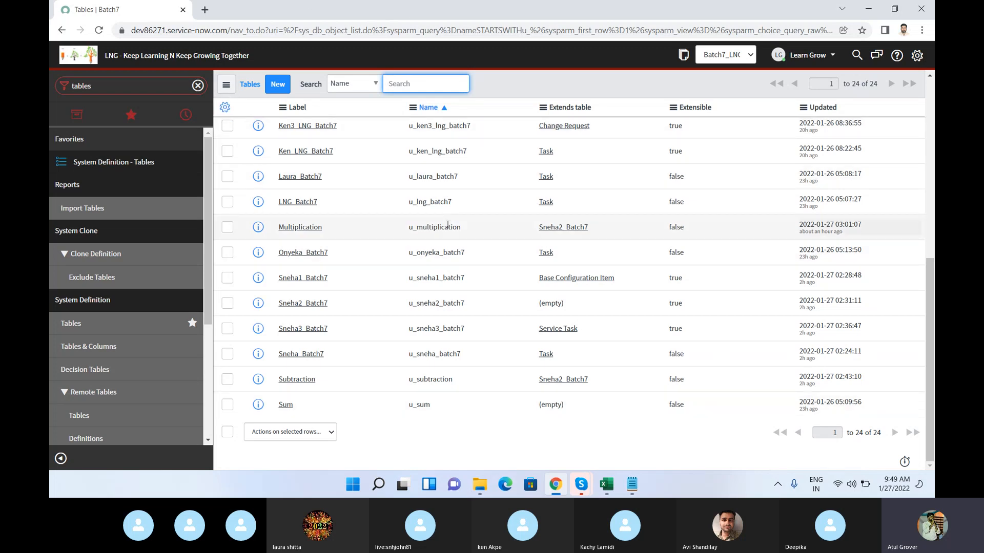
Step: Switch to the Skype call window and raise the computer's speaker volume
mouse_move(580, 485)
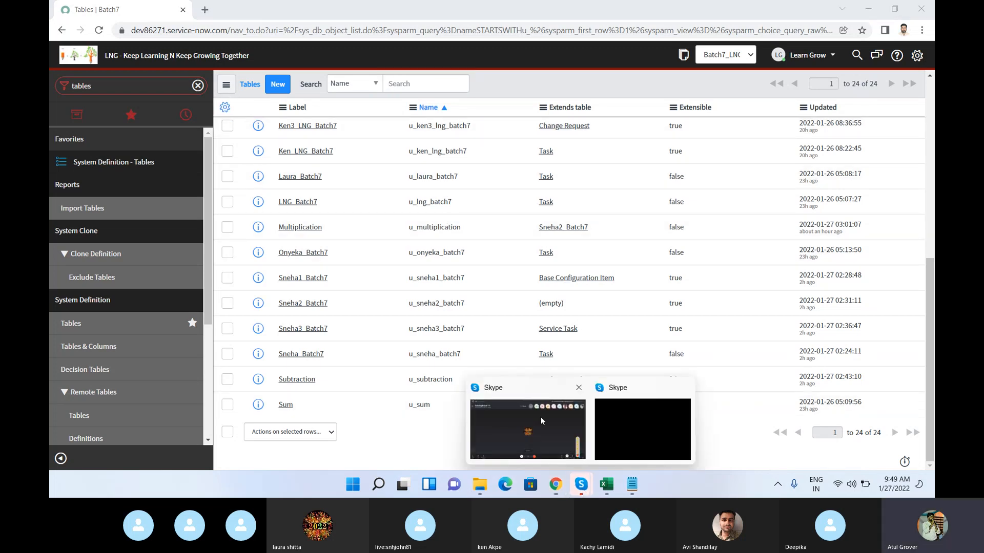
click(536, 416)
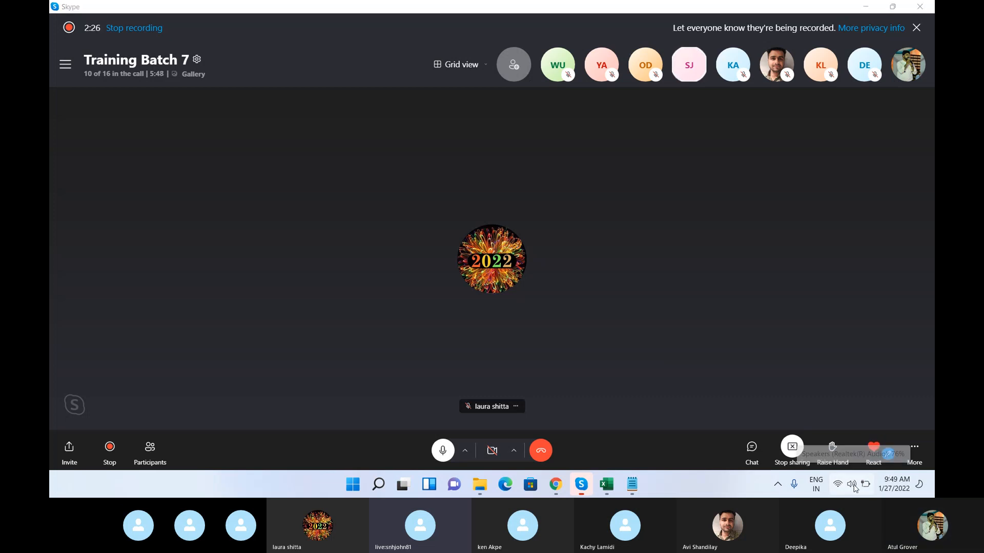
click(855, 488)
drag(860, 415, 881, 414)
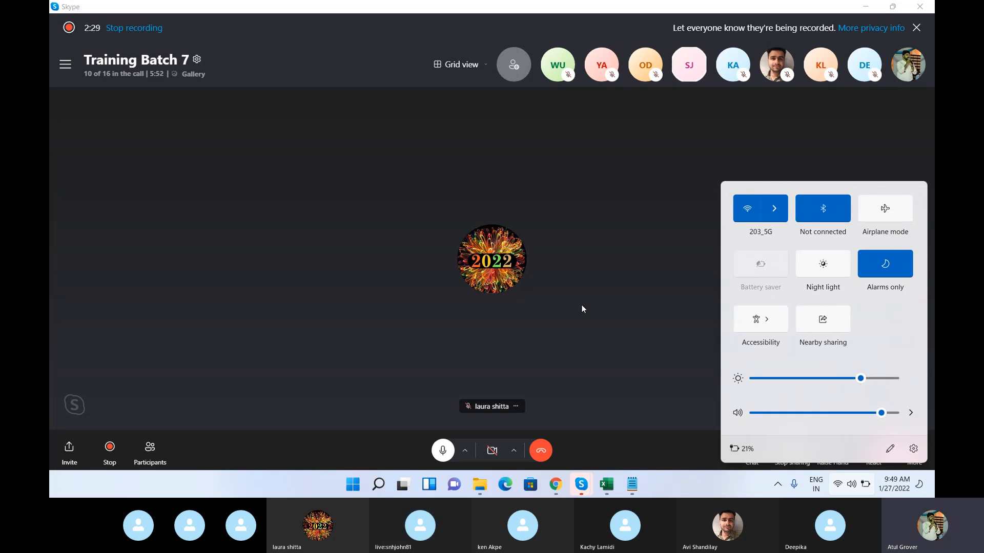
click(606, 263)
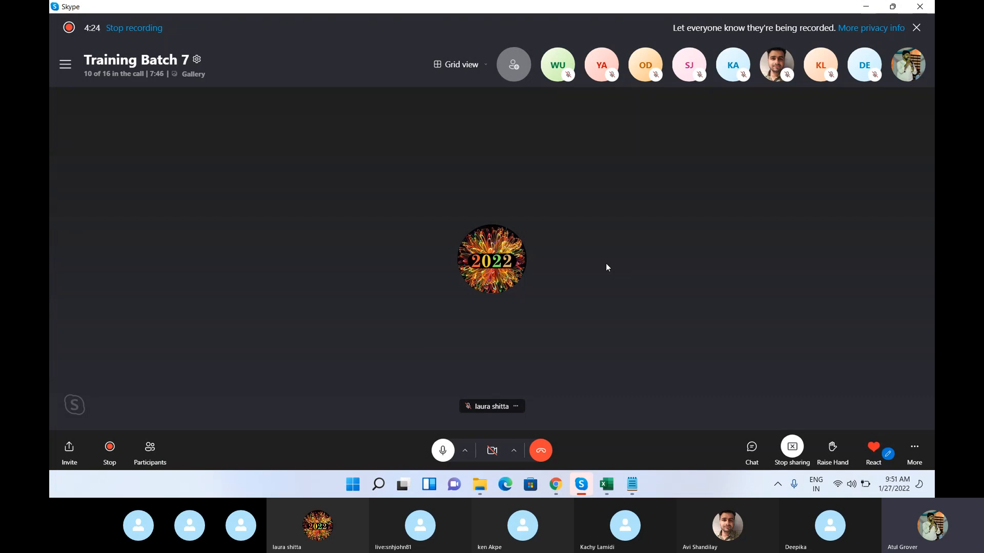
Step: Return to ServiceNow in Chrome and start a new table record with the label School Admission
click(556, 484)
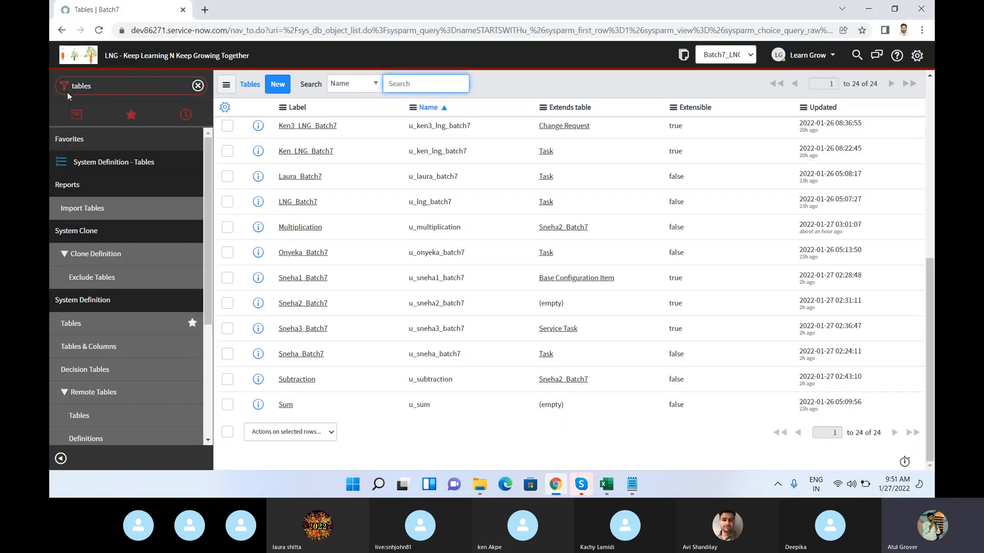
click(279, 90)
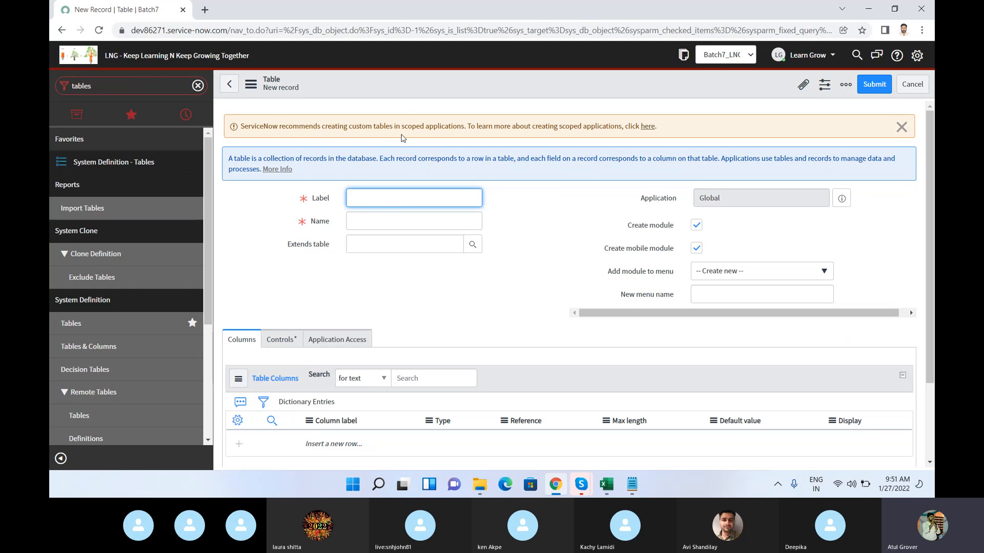
text(School Admission)
key(Tab)
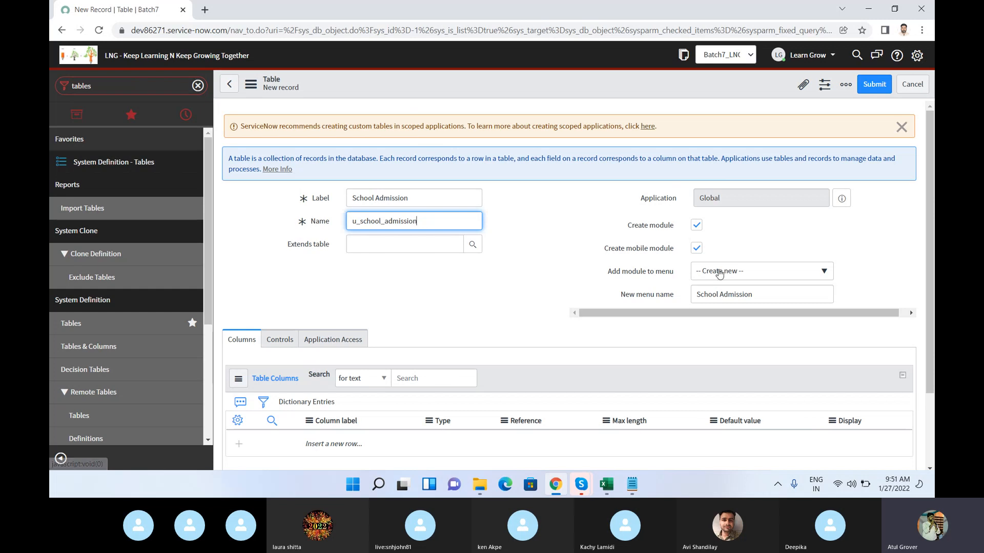
Step: Add the new table's module to the LearnGrow menu and save the table record, staying on its form
click(761, 276)
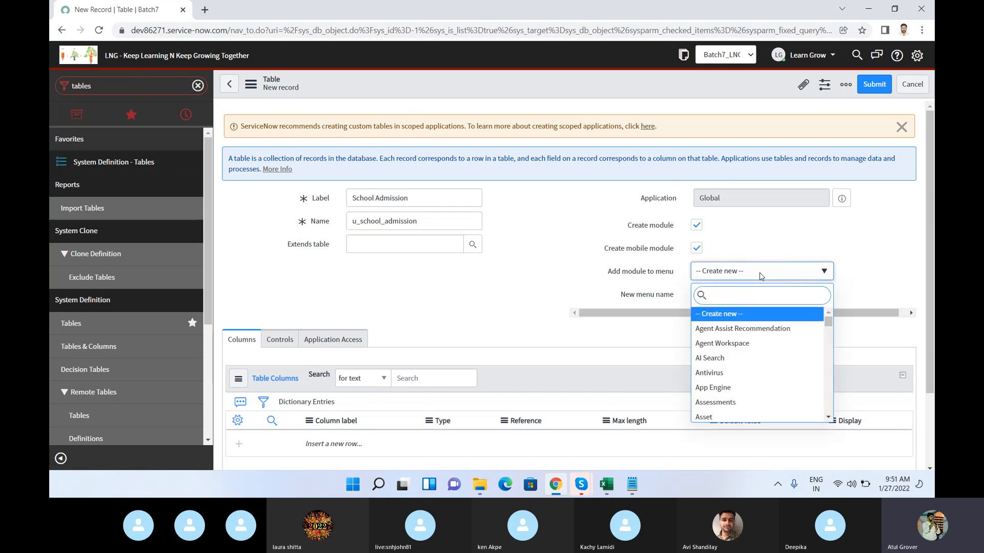
text(lear)
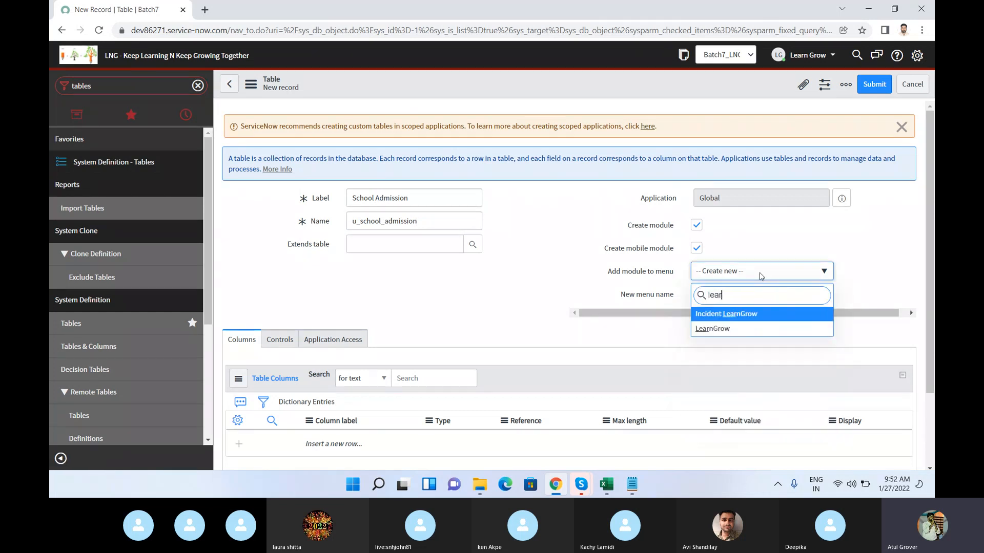
click(730, 331)
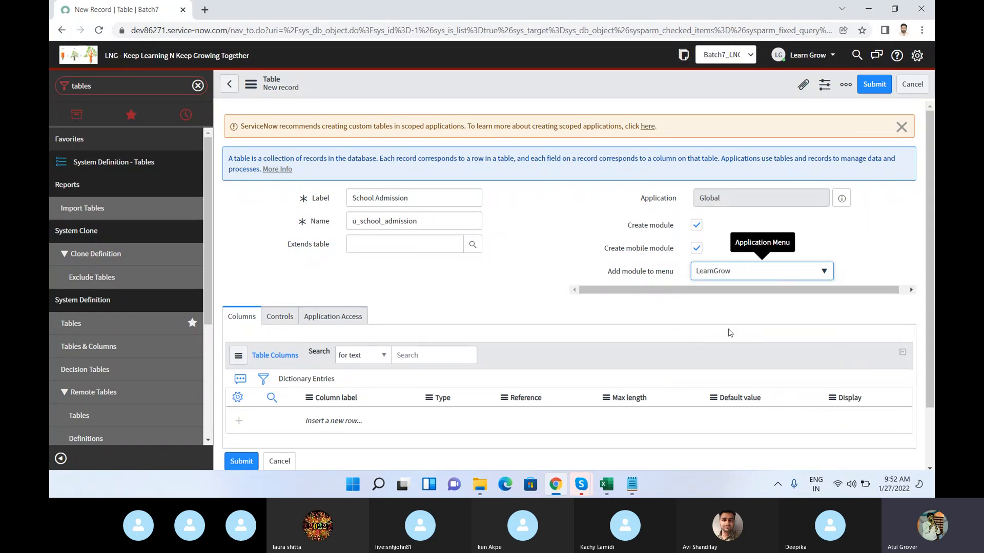
right_click(620, 82)
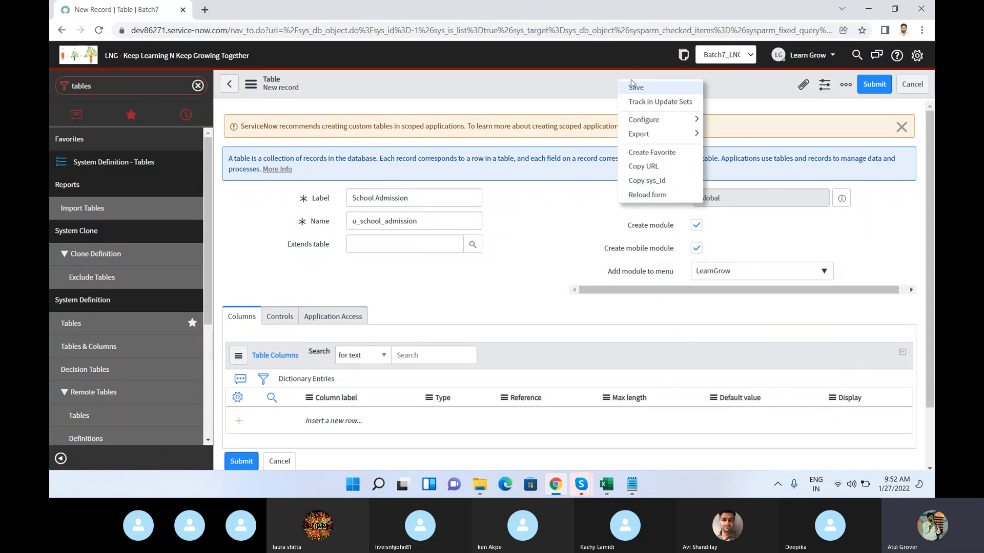
click(631, 90)
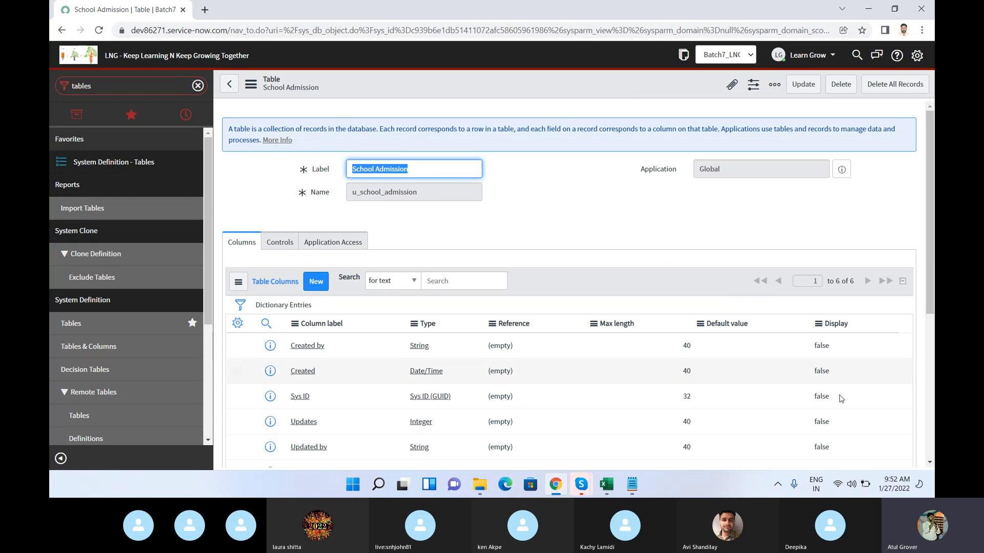
Step: Filter the navigator for "scho", open the School Admissions list in a new browser tab and view it, then return to the table record
click(846, 441)
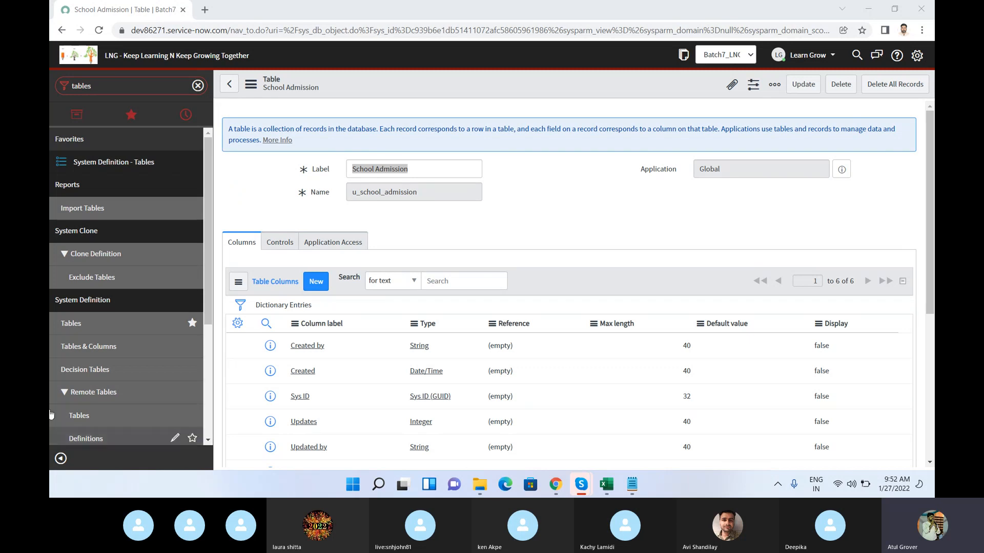
click(107, 86)
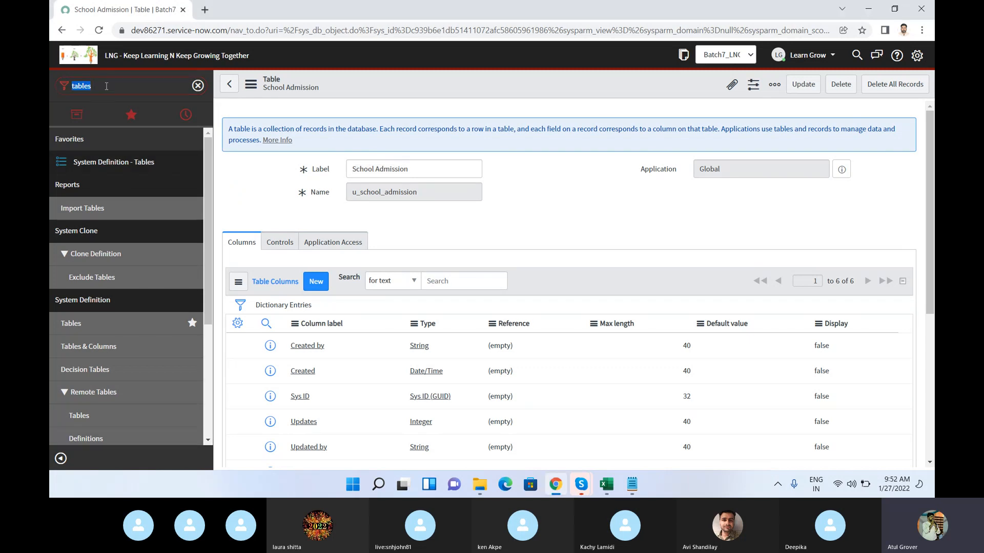
text(scho)
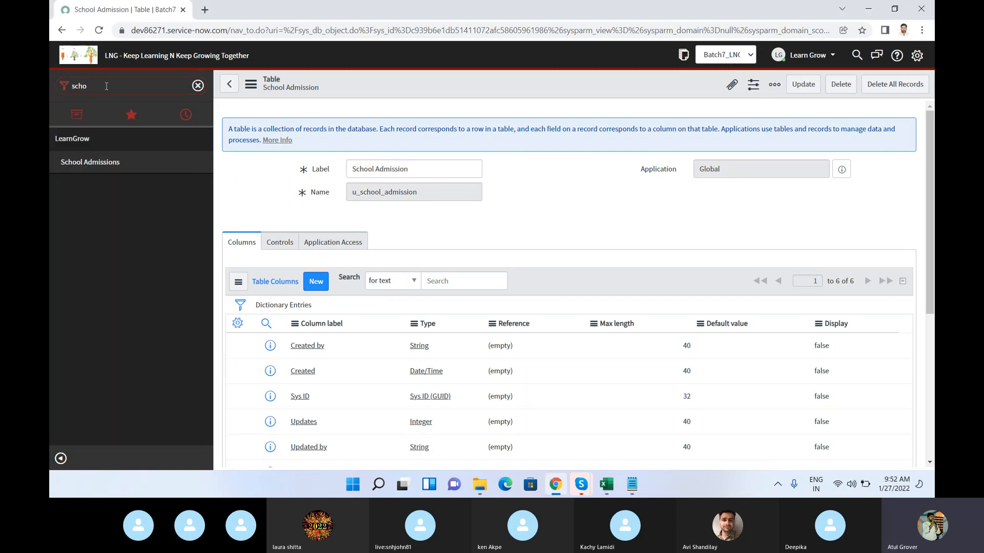
middle_click(95, 163)
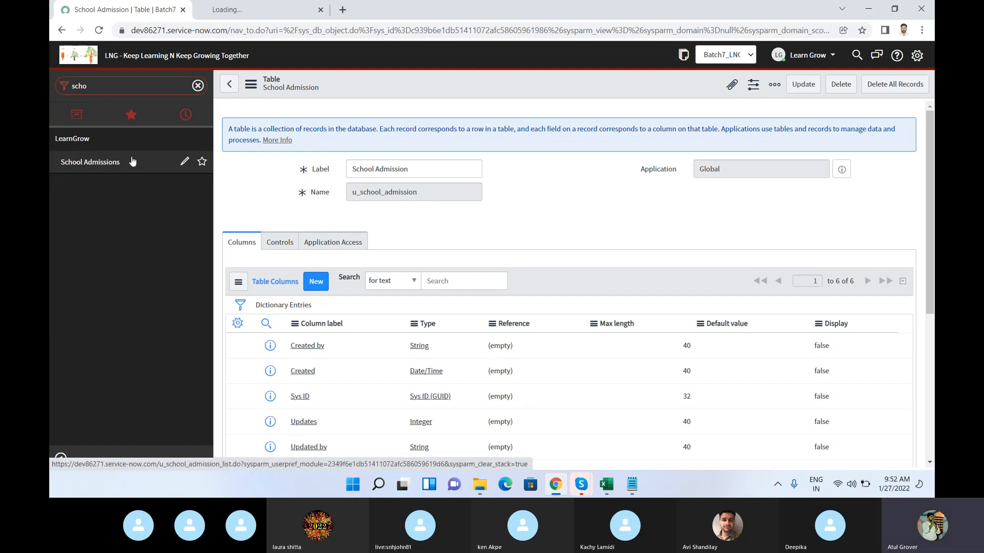
click(241, 12)
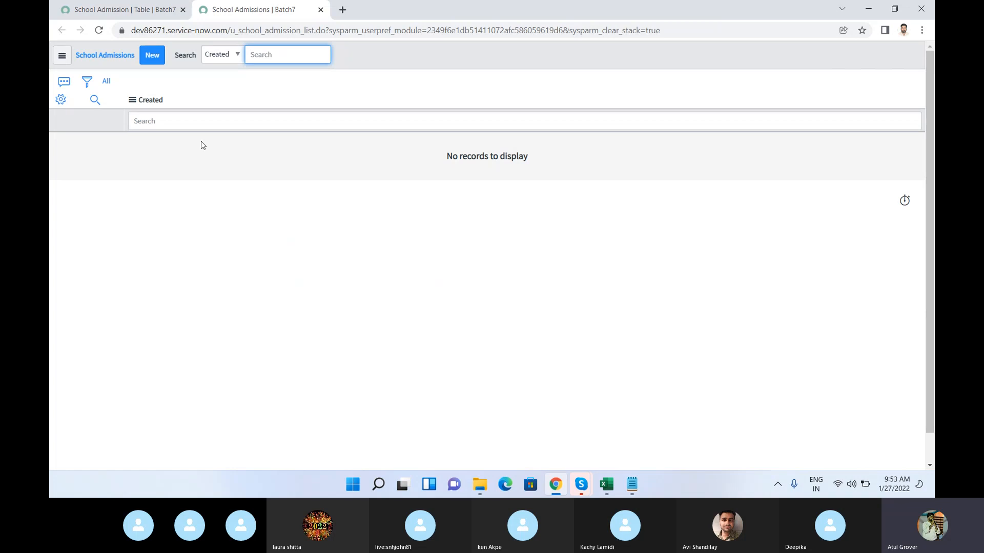
click(105, 9)
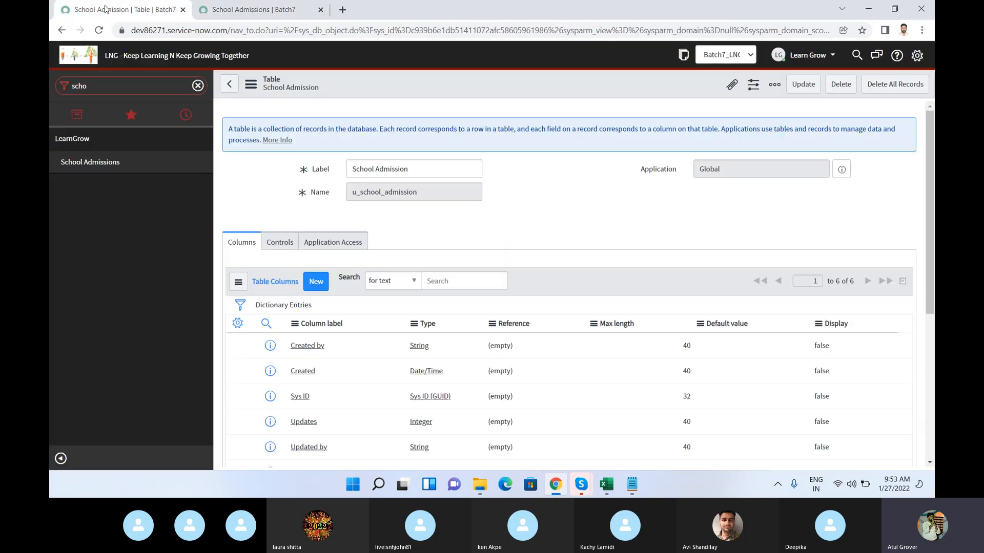
Step: Review the School Admission table's columns, open a blank new record from the School Admissions list, and return to the table record
scroll(390, 293, down, 2)
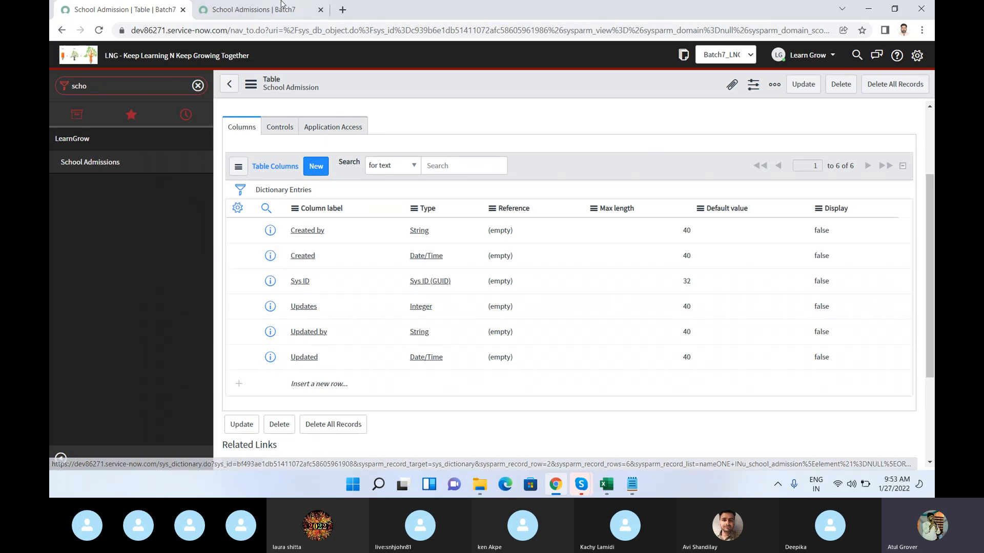
key(ctrl+Tab)
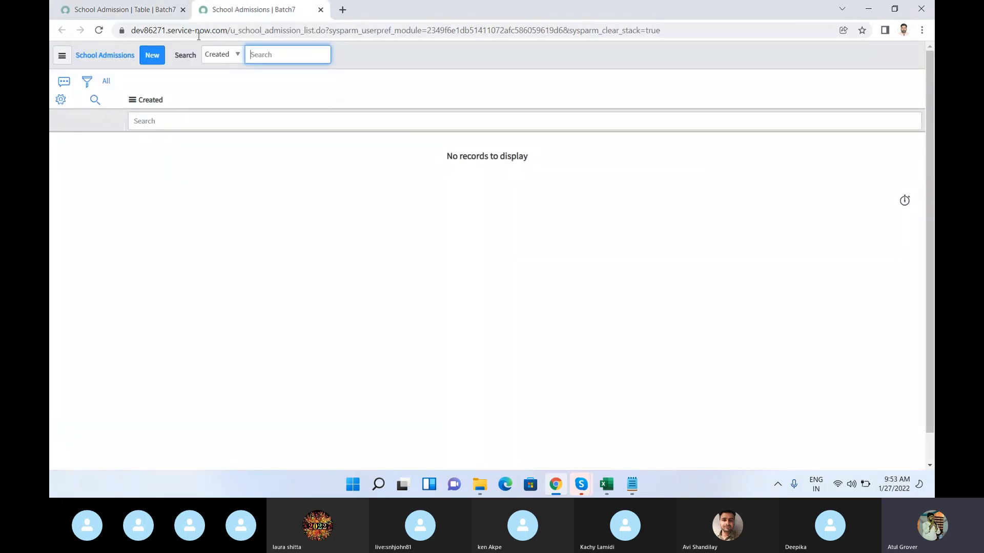
click(148, 57)
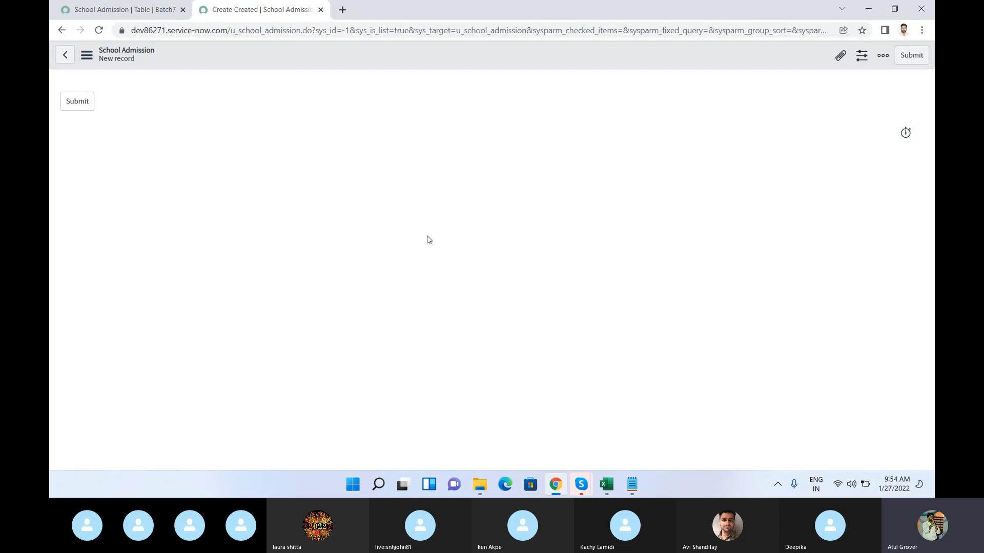
click(145, 13)
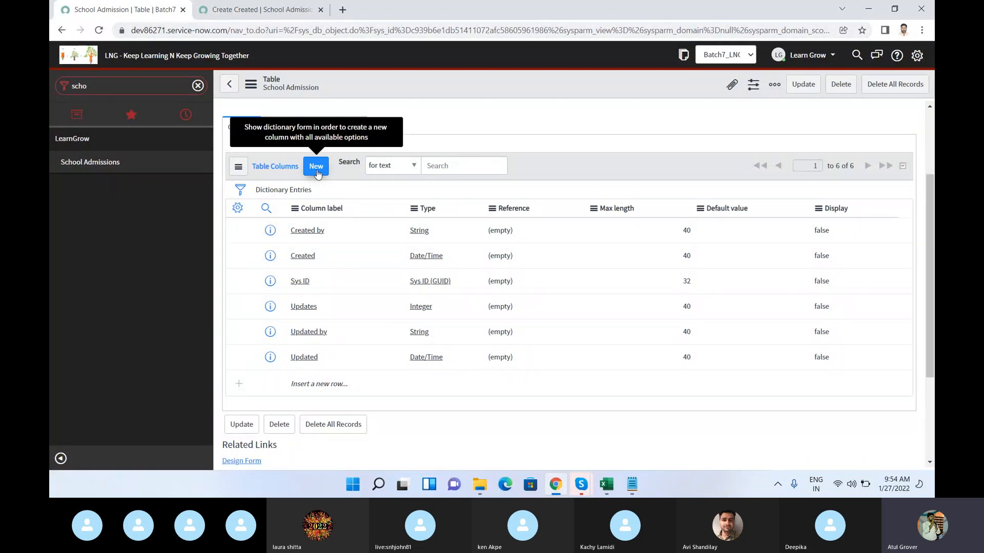
Step: Try to load dev86271.service-now.com/incident_do.lits in a new browser tab
click(343, 11)
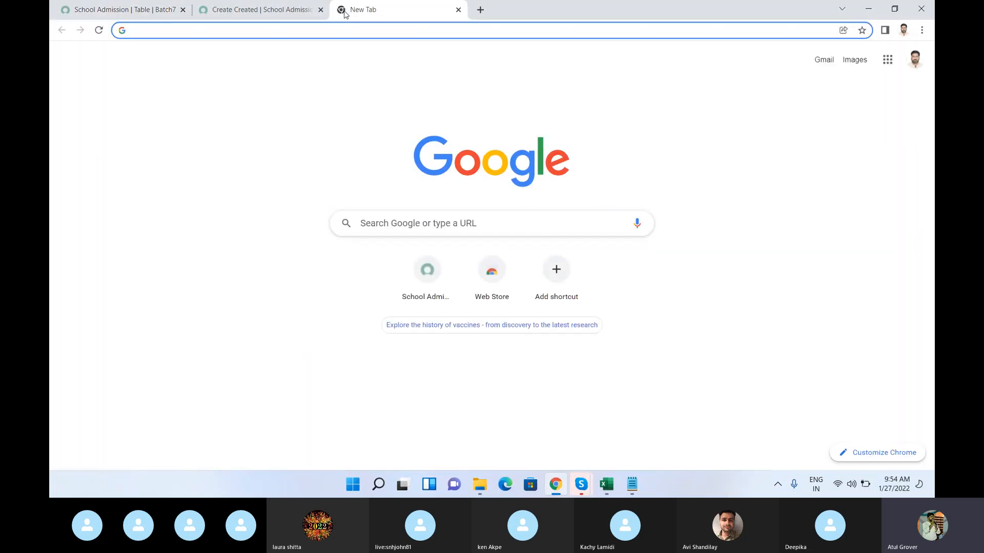
text(dev)
key(Right)
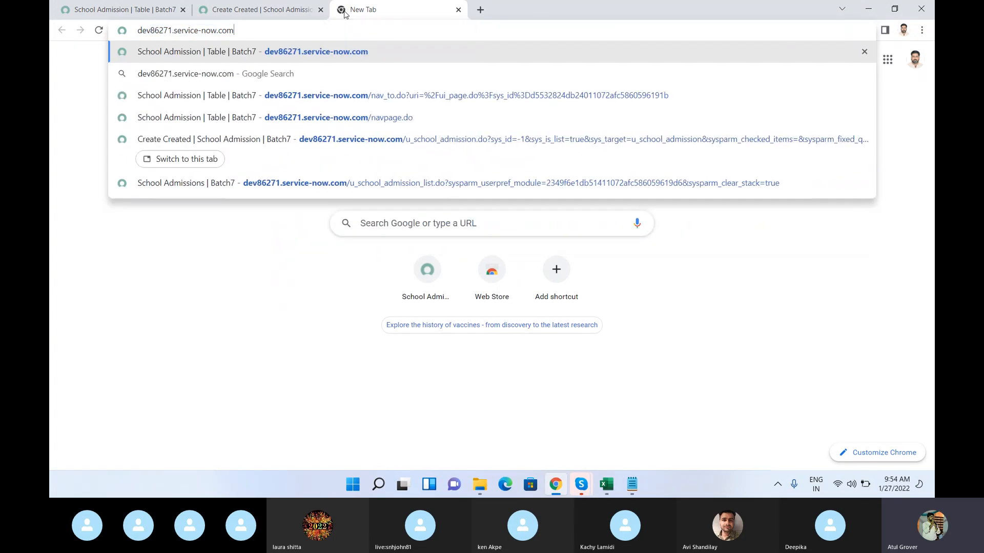
text(/incident)
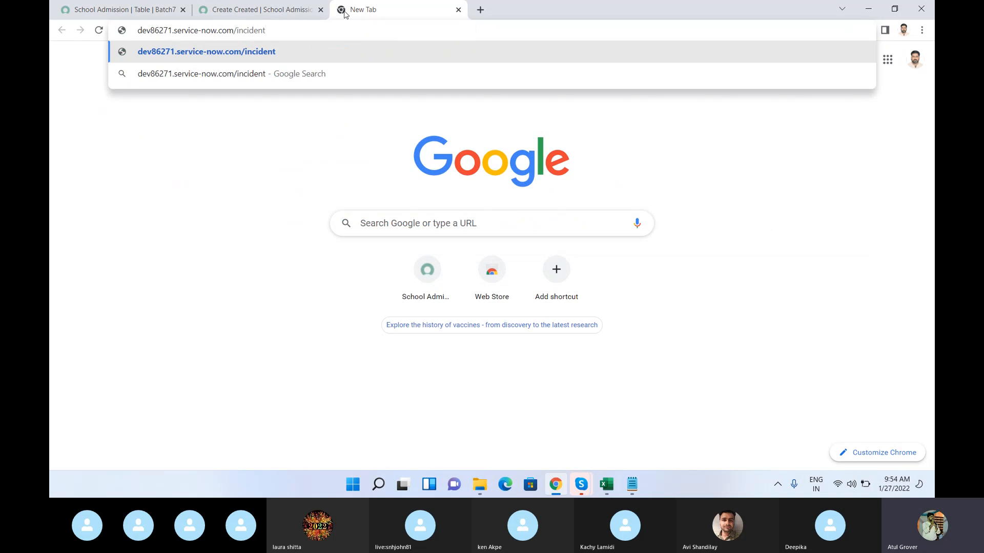
text(_d)
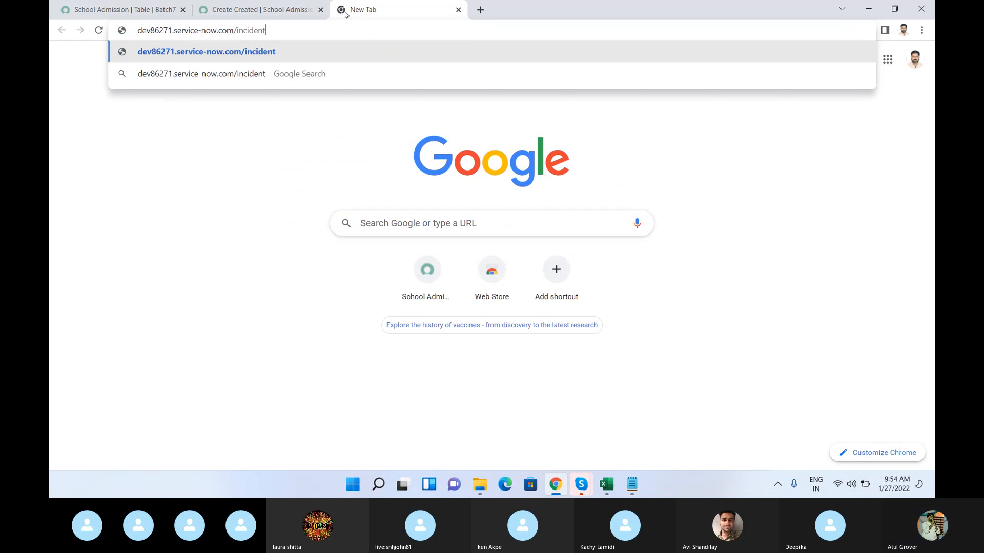
text(o.lits)
key(Return)
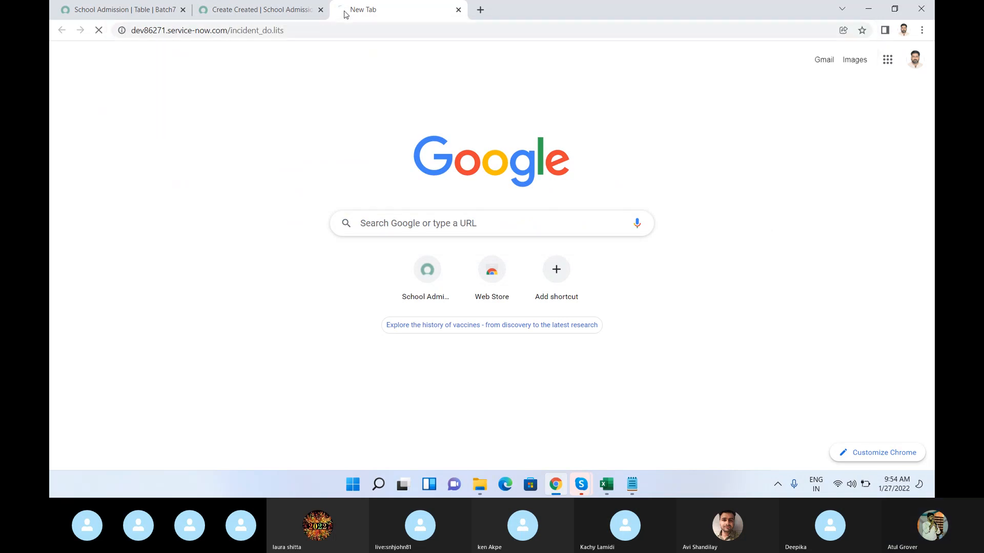
Step: Correct the address ending to incident_do.list and try to load the page again
click(355, 31)
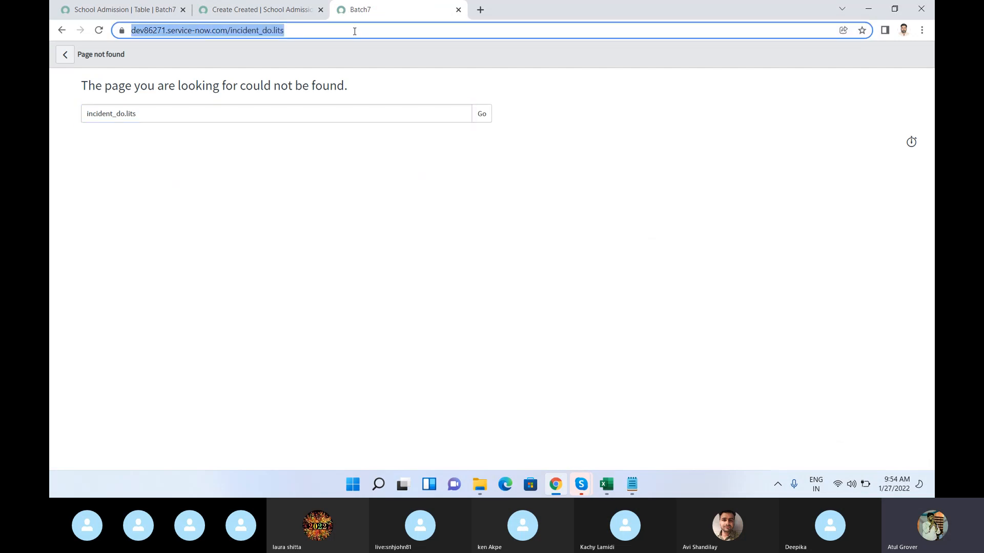
click(355, 30)
key(BackSpace)
key(BackSpace)
text(st)
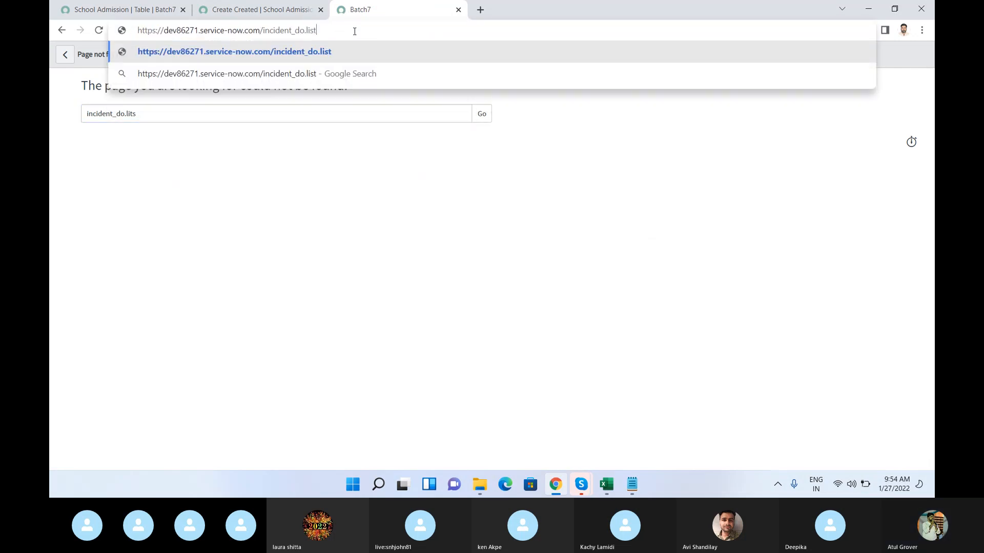
key(Return)
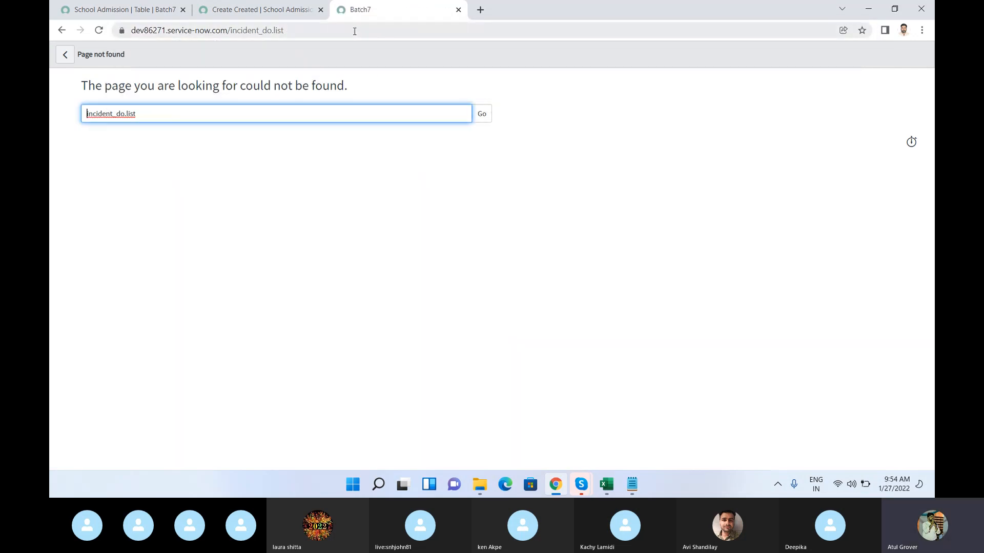
click(355, 30)
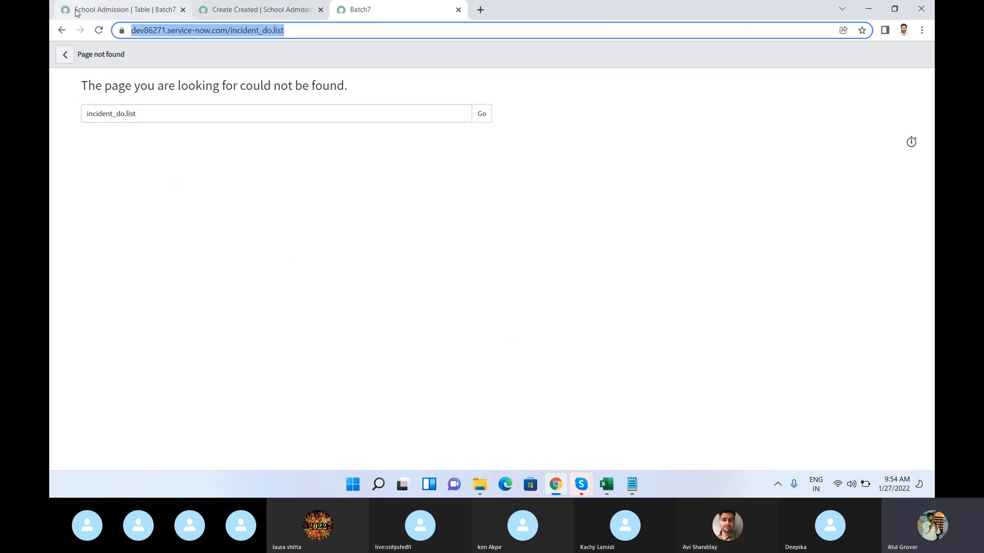
Step: Filter the School Admission tab's navigator for "inciden", open the Incident LearnGrow Create New form in a new browser tab and view it
click(75, 10)
double_click(113, 90)
text(in)
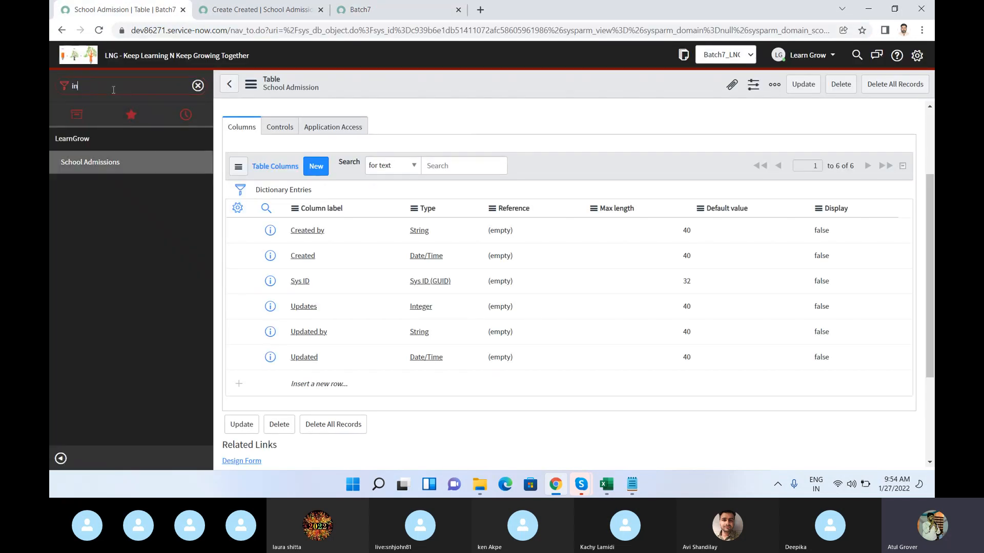
text(ciden)
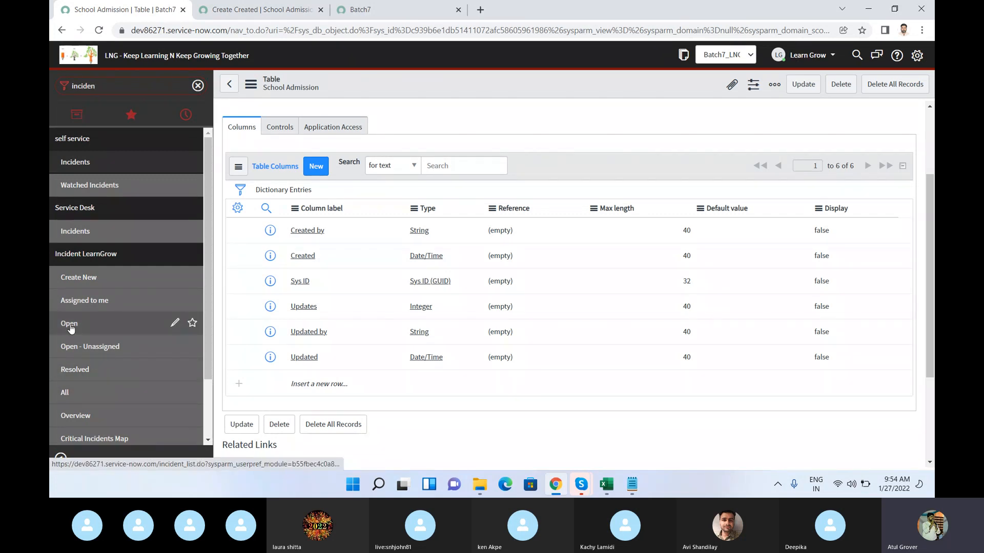
middle_click(76, 279)
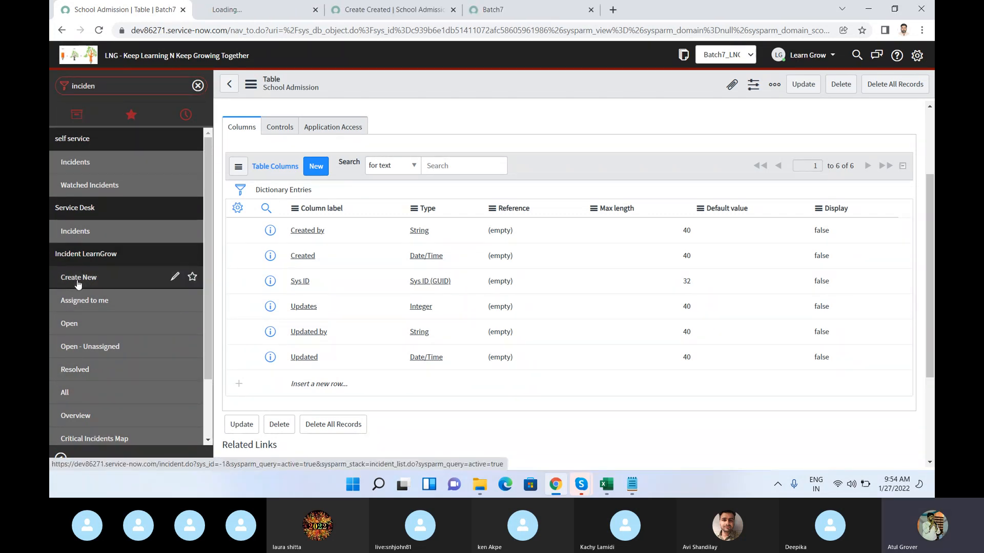
click(274, 10)
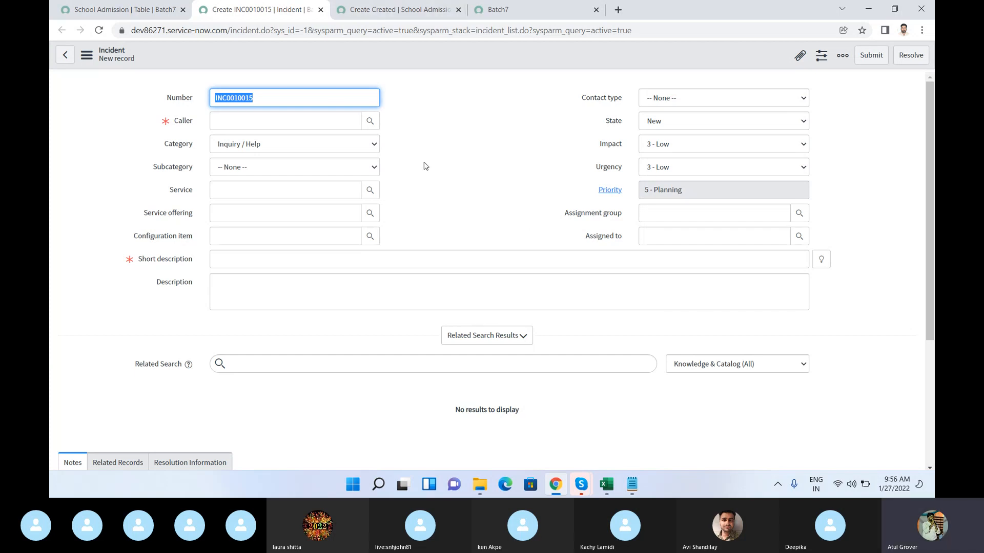
Step: Append the random test text jgksdhgkjhsdfkghs to the new incident's Number value
click(293, 99)
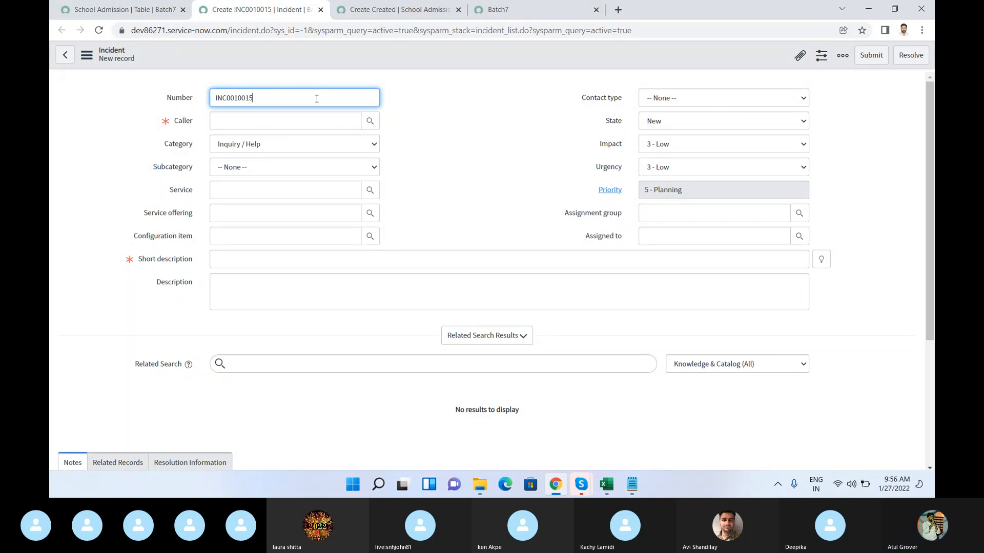
text(jgksdhgkjhsdfkghsdkfhgksdh3467)
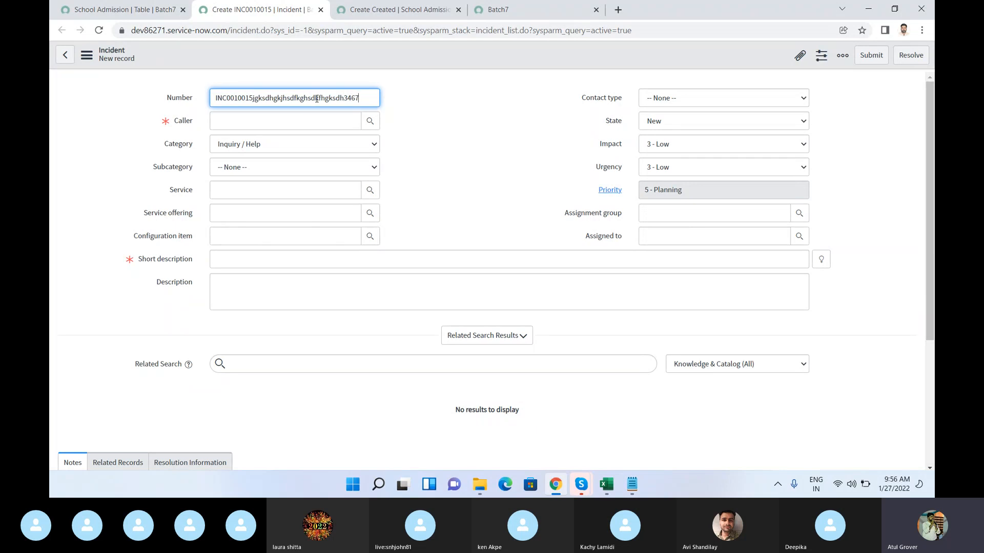
key(BackSpace)
key(BackSpace)
key(BackSpace)
key(BackSpace)
key(BackSpace)
key(BackSpace)
key(BackSpace)
key(BackSpace)
key(BackSpace)
key(BackSpace)
key(BackSpace)
key(BackSpace)
key(BackSpace)
Step: Show the Caller field's recent selections, then check the Skype call window and return to the incident form in Chrome
click(239, 122)
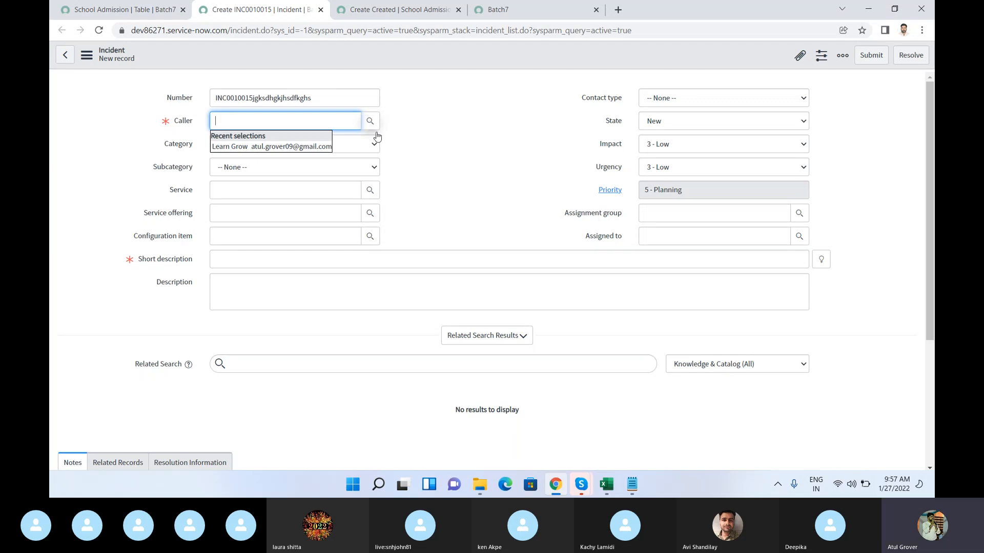
click(579, 484)
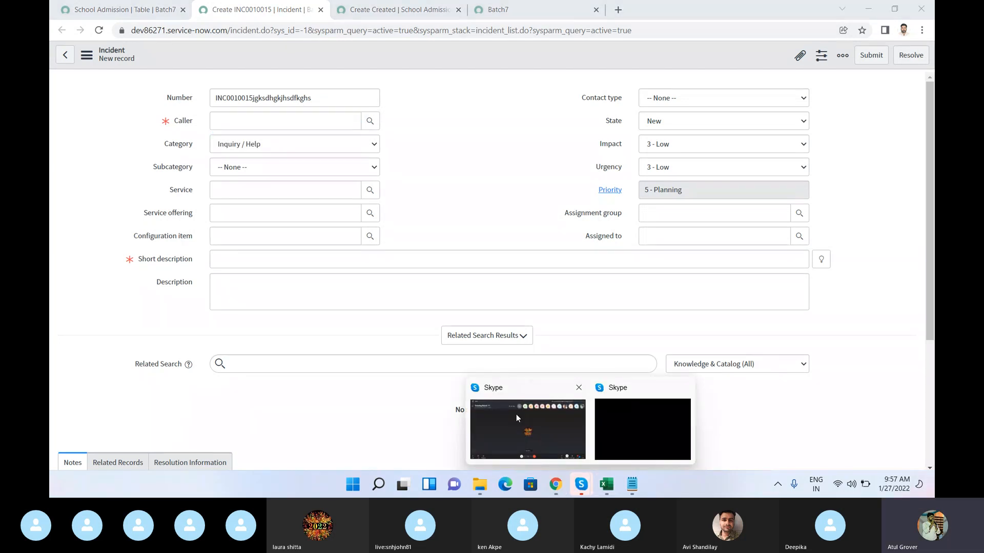
click(515, 414)
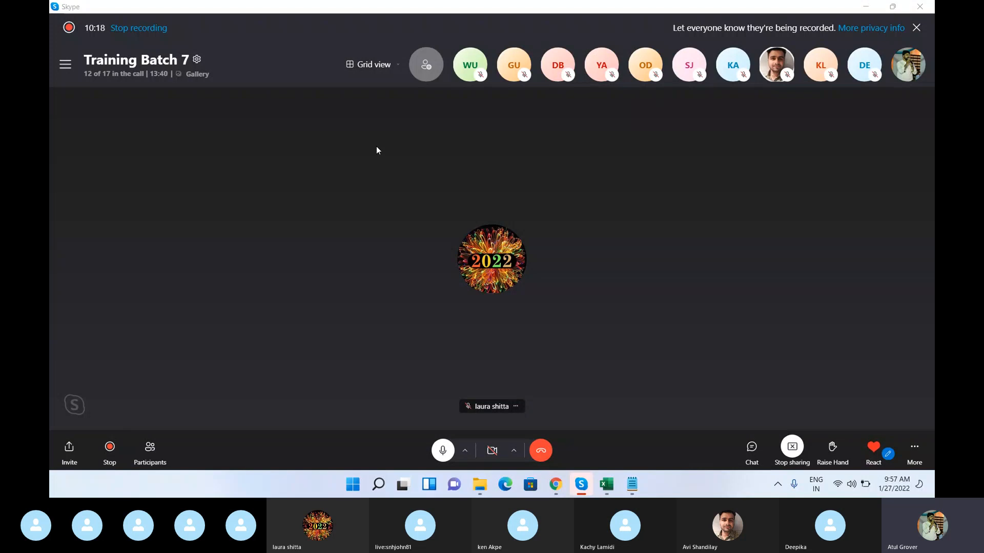
key(alt+Tab)
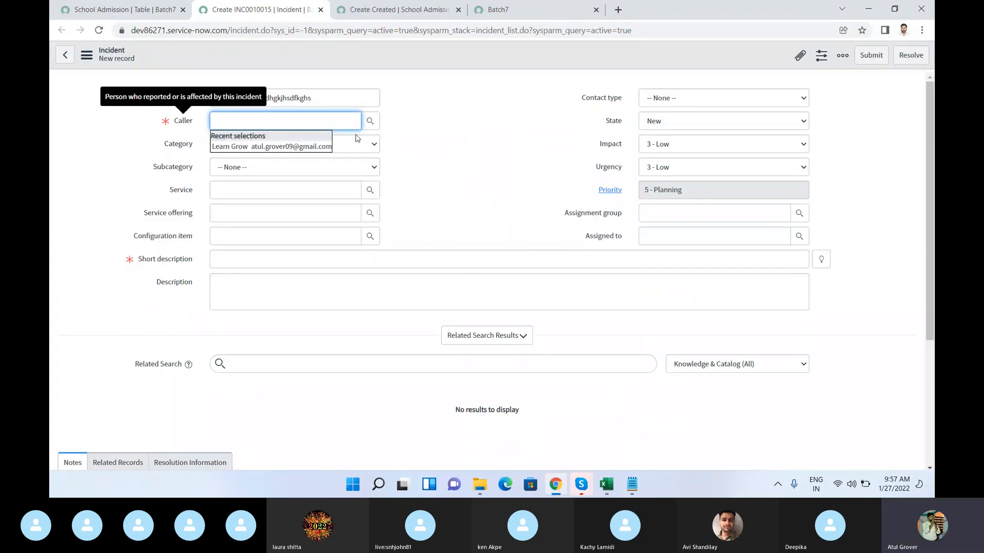
Step: Examine the Caller field's hint and recent selections without choosing a caller
click(405, 140)
mouse_move(179, 122)
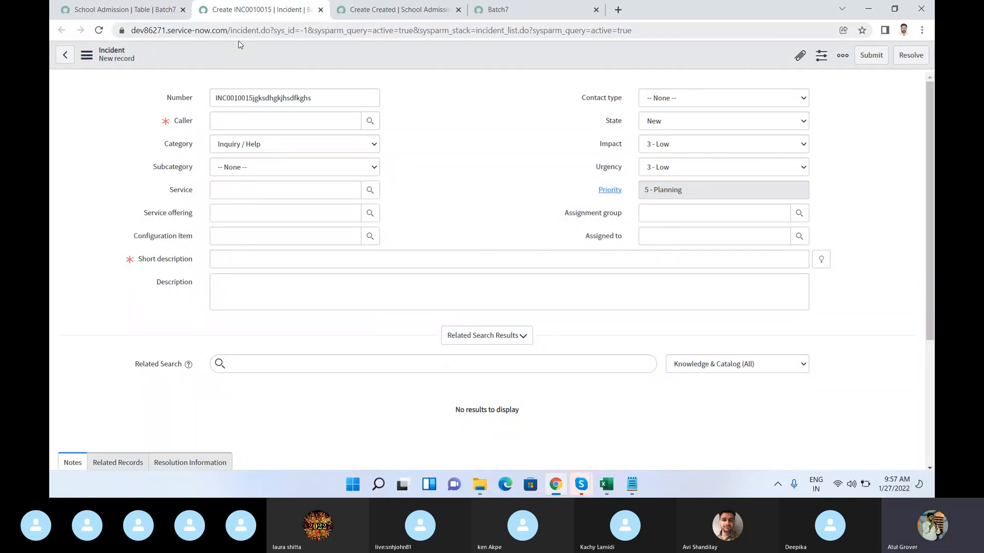
drag(194, 125, 179, 125)
click(178, 125)
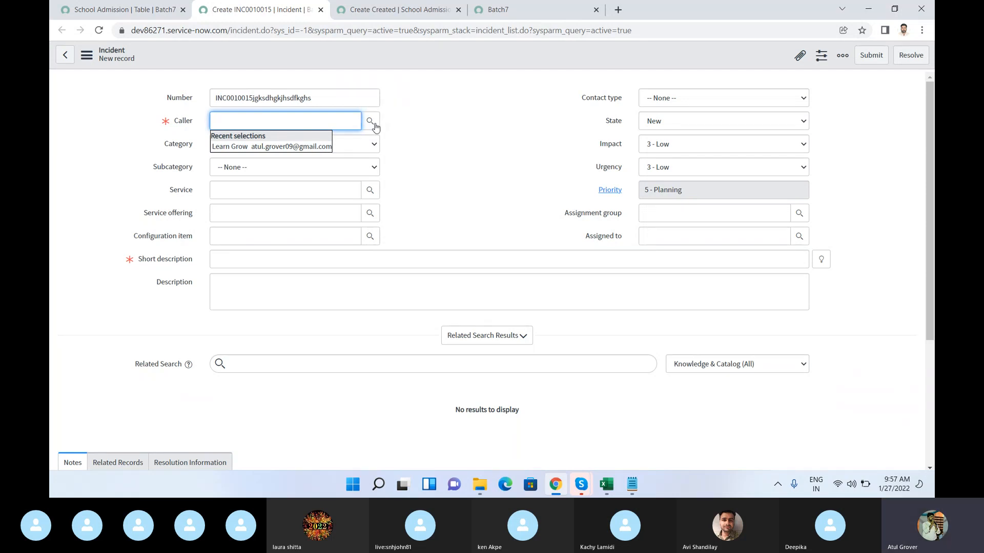
click(415, 118)
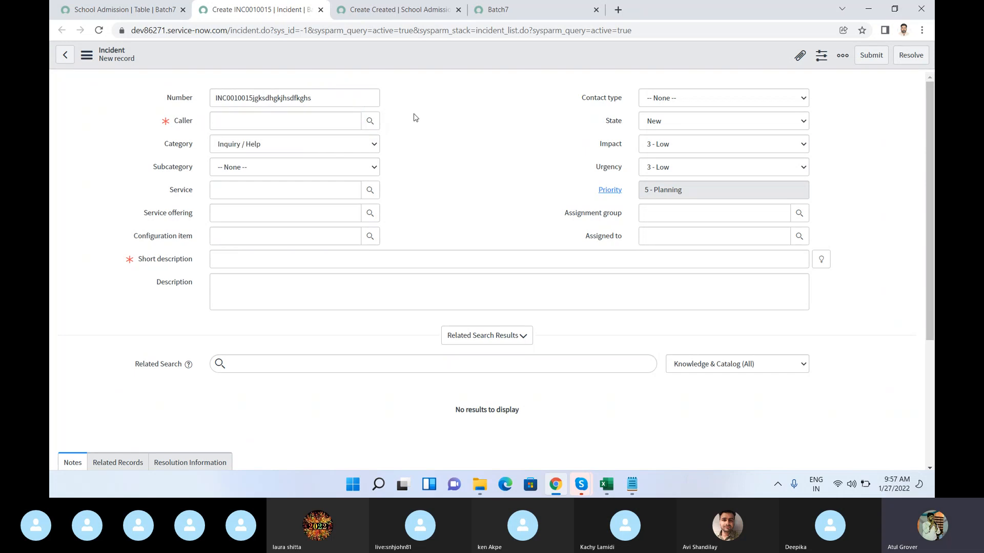
Step: View the Category choices and the Assignment group's recent selections without picking a value in either field
click(354, 146)
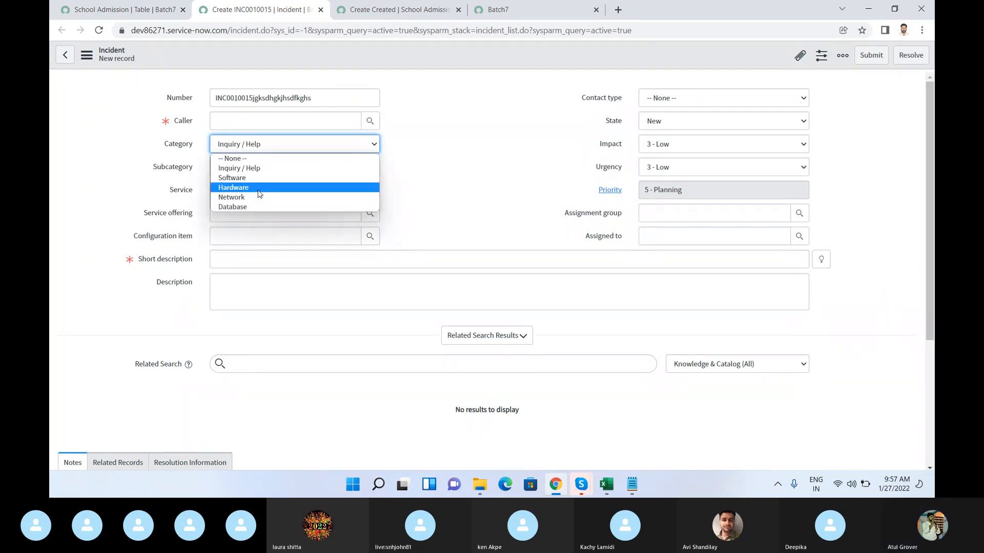
click(488, 158)
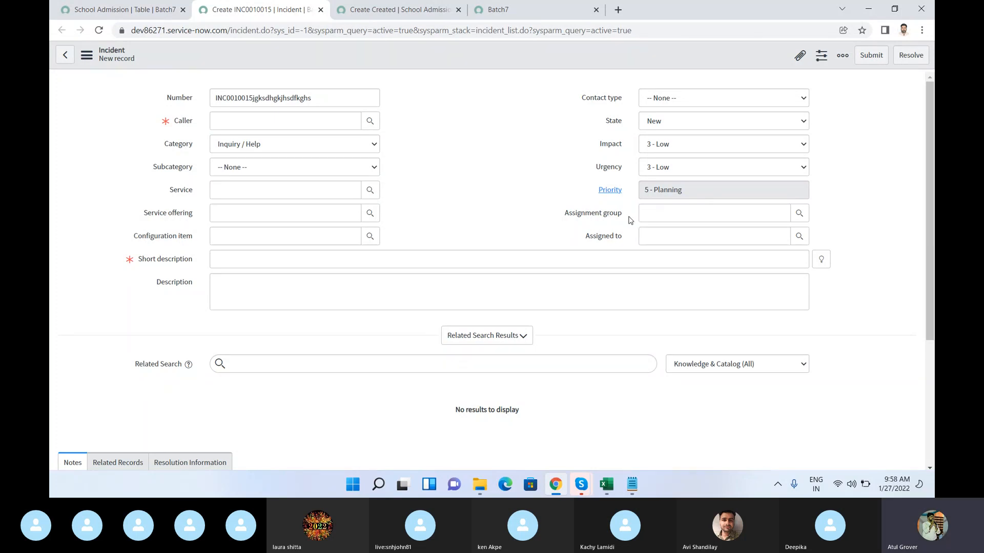
click(750, 213)
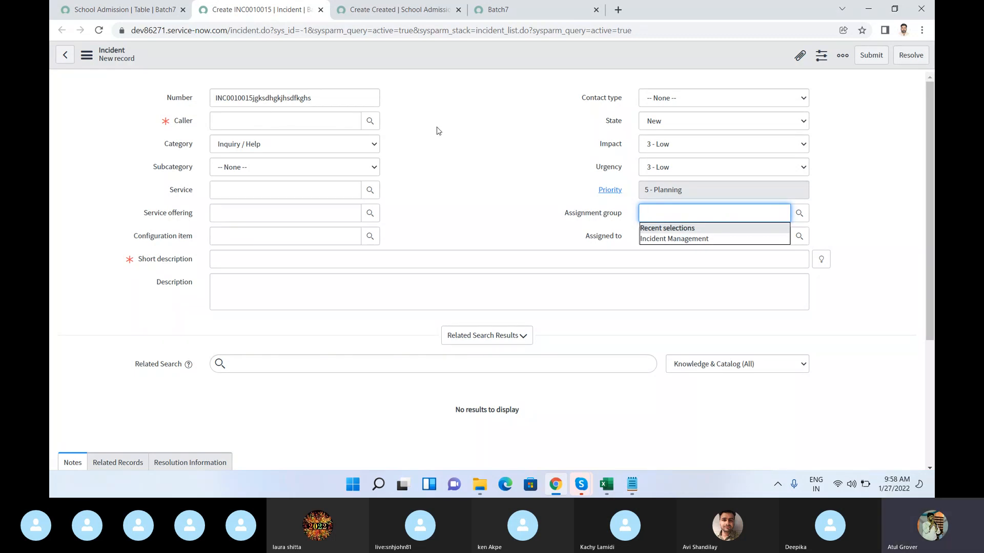
click(458, 125)
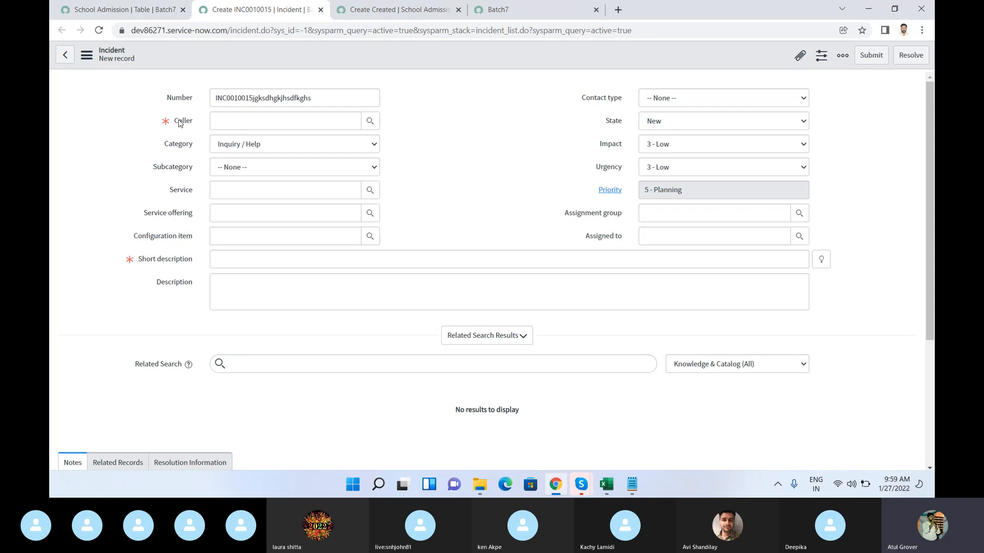
Step: Display the Caller field's dictionary information, highlight its table, field name and reference table, and close it
mouse_move(180, 124)
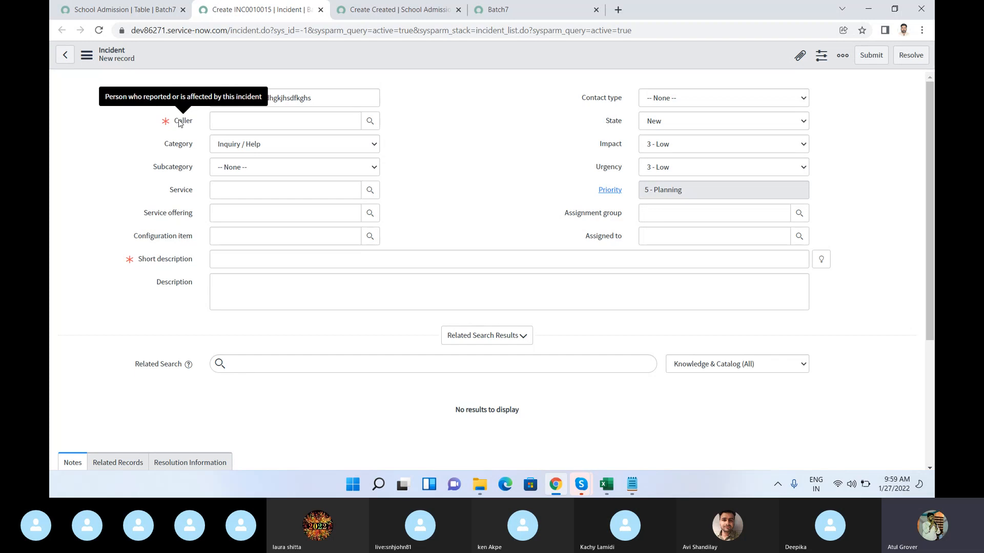
right_click(180, 124)
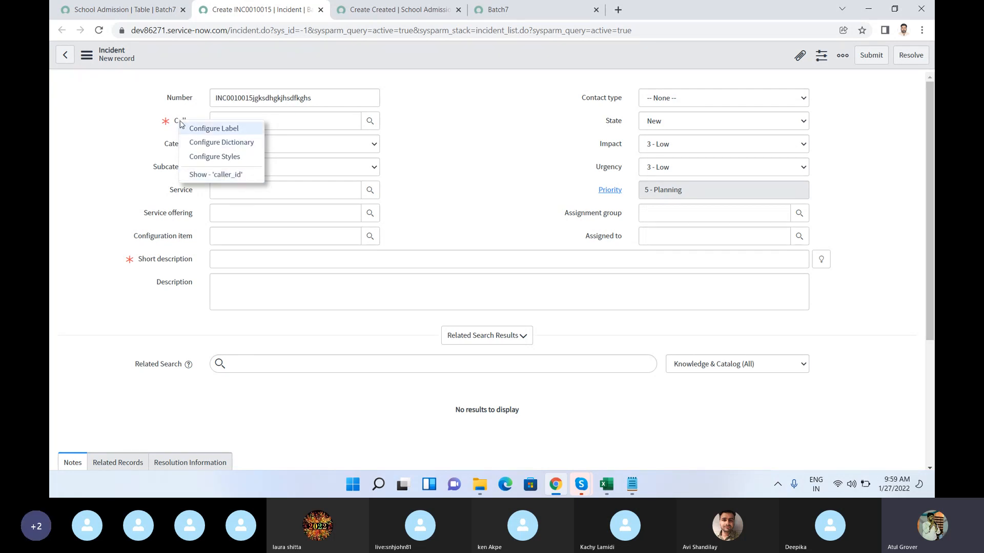
click(209, 175)
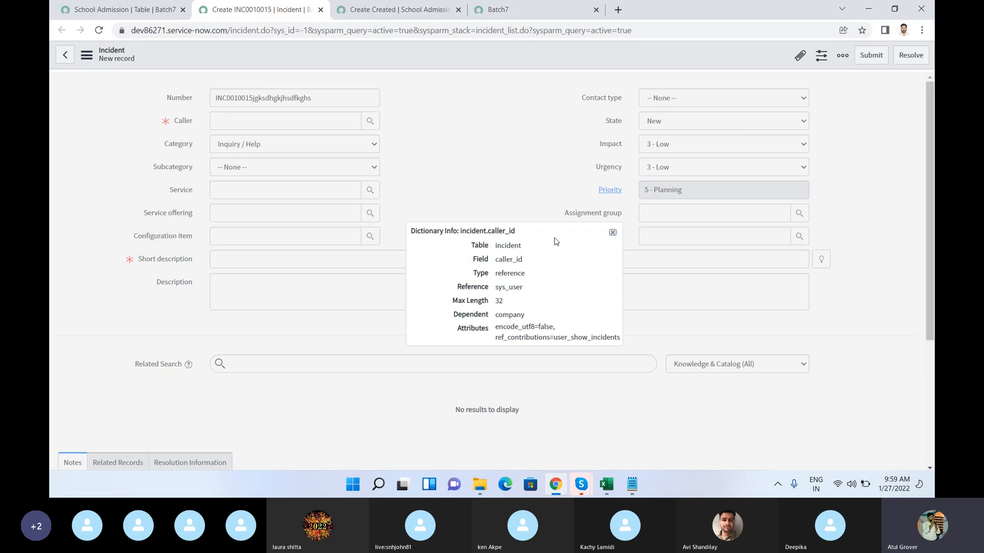
double_click(507, 247)
drag(498, 260, 525, 264)
drag(495, 287, 524, 290)
click(612, 232)
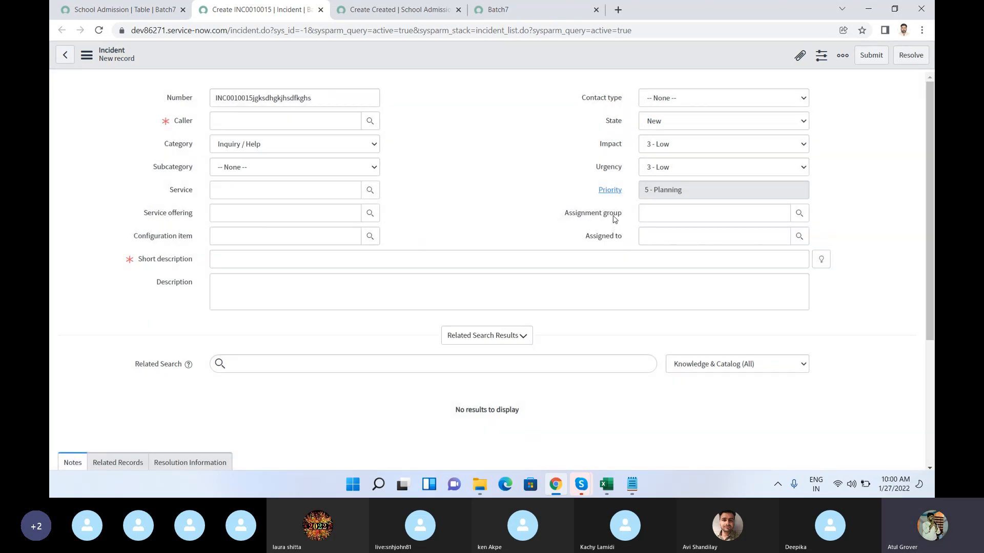
Step: Display the dictionary information of the Assignment group field
right_click(614, 218)
click(646, 274)
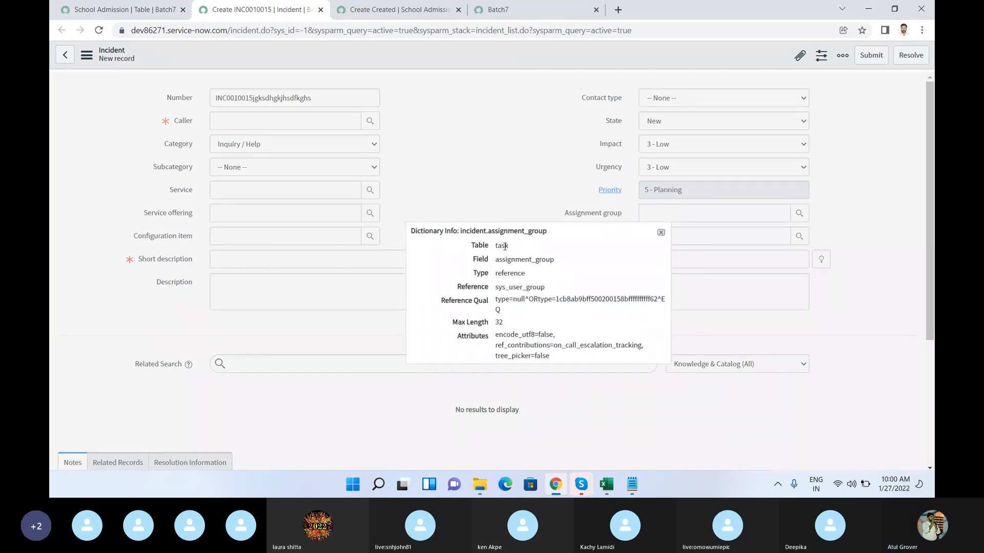
Step: Move the Assignment group dictionary information aside, highlight its table name, check its type, and close it
drag(571, 231, 455, 118)
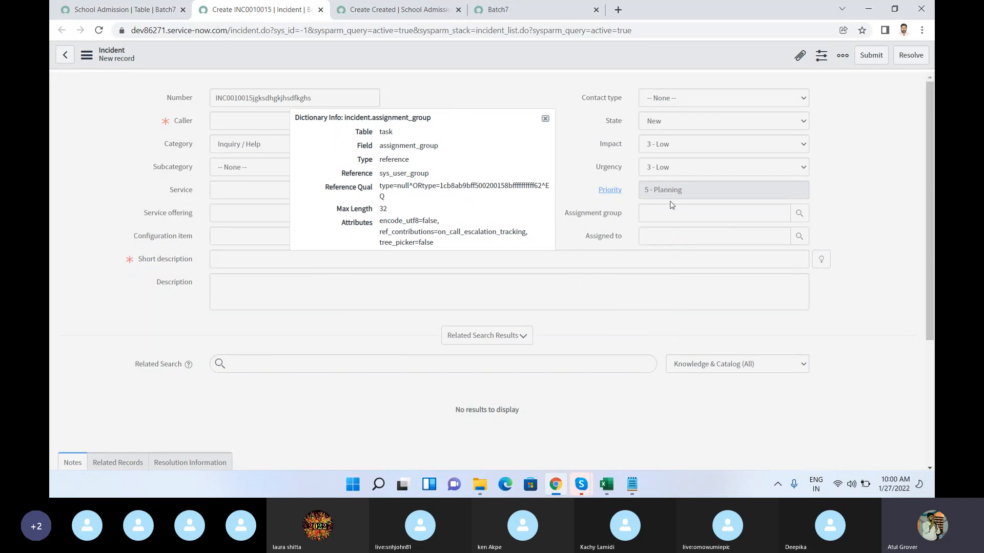
double_click(388, 132)
double_click(383, 132)
click(383, 159)
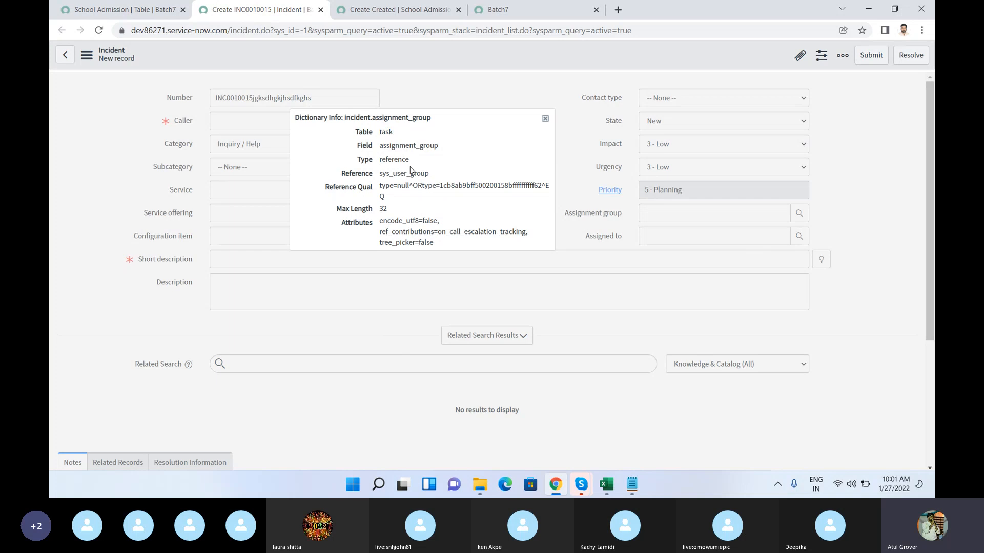
click(545, 119)
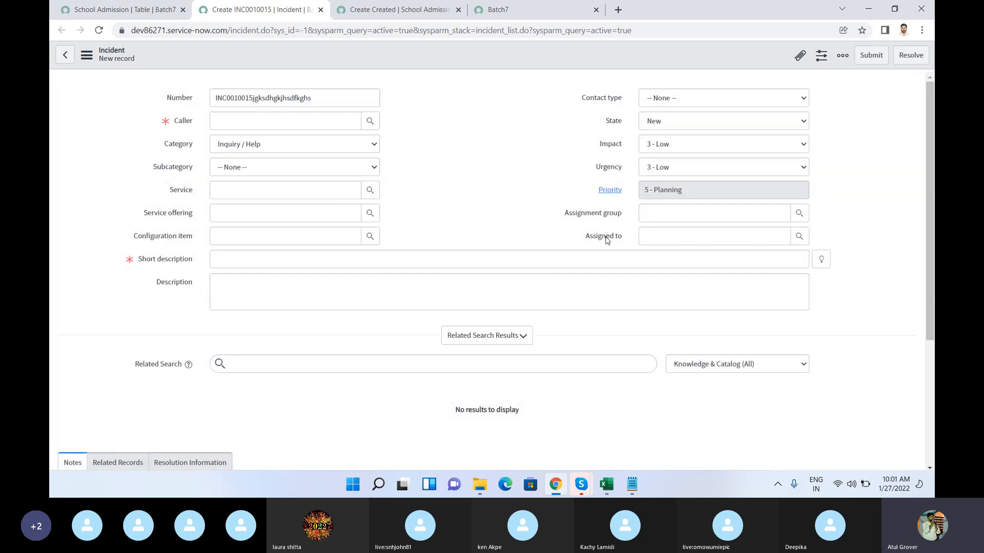
Step: Display the Assigned to field's dictionary information, highlight its table and reference table, and close it
right_click(605, 240)
click(618, 290)
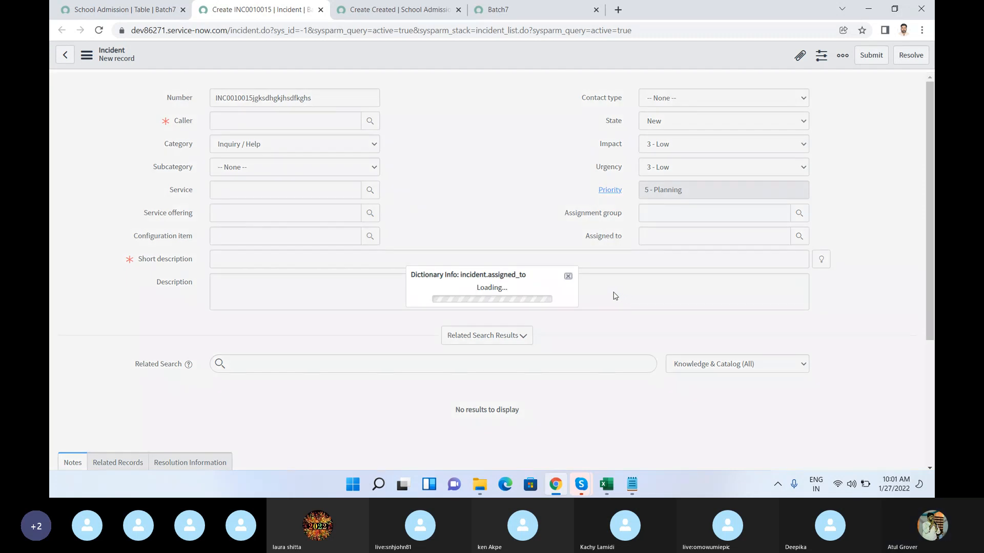
double_click(498, 245)
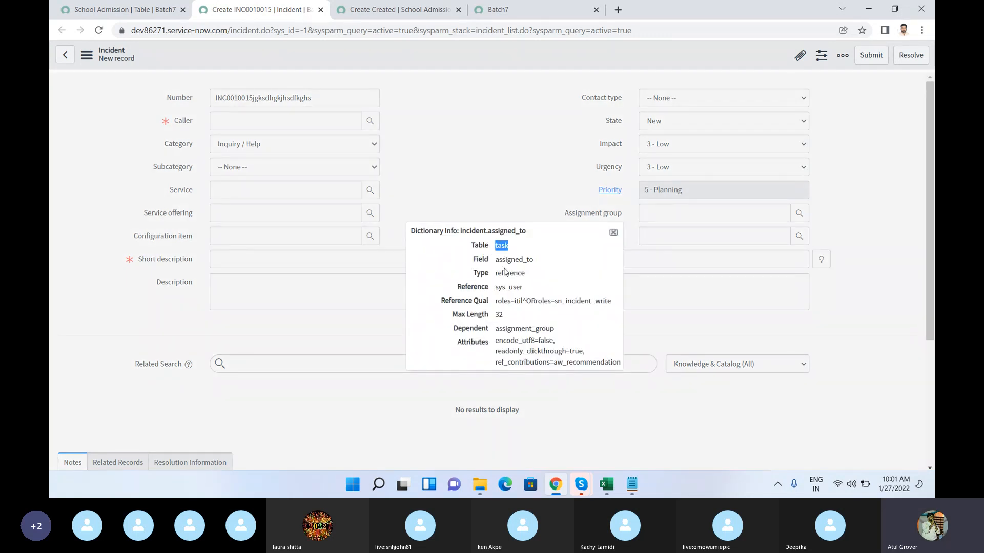
drag(523, 288, 495, 288)
click(613, 232)
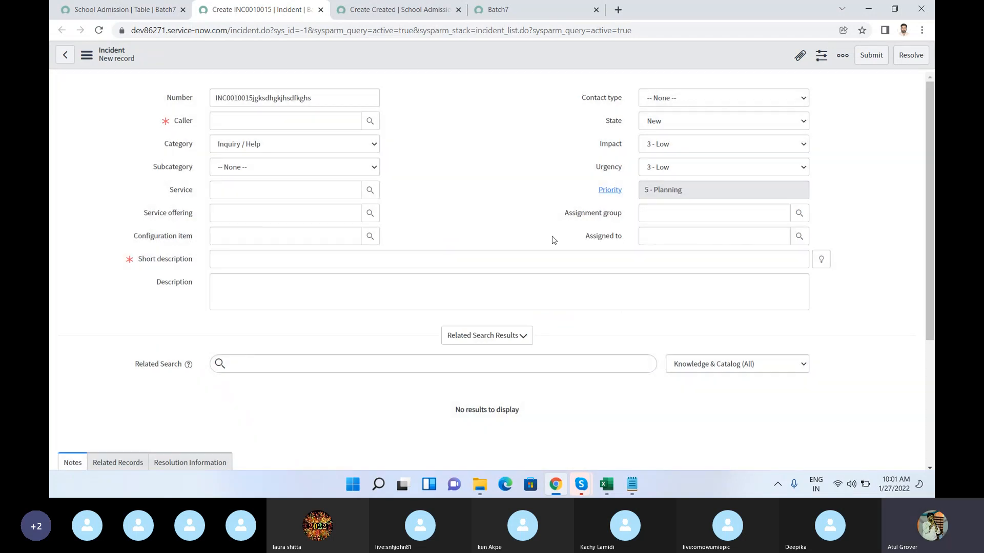
Step: Display the Short description field's dictionary information, highlight its table name, and close it
right_click(183, 261)
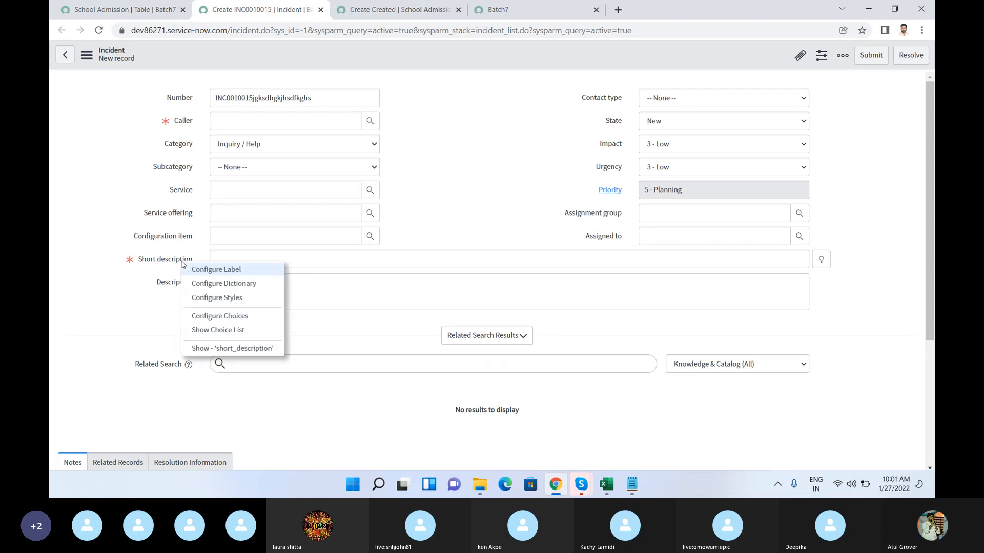
click(203, 349)
double_click(502, 246)
click(588, 234)
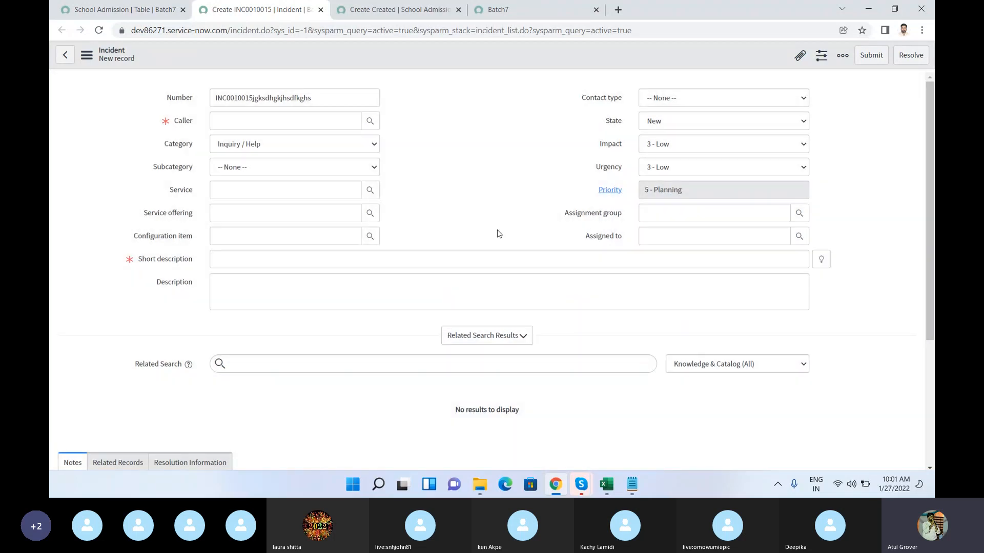
Step: Display the Category field's dictionary information, highlight its table name, and close it
right_click(177, 148)
click(197, 232)
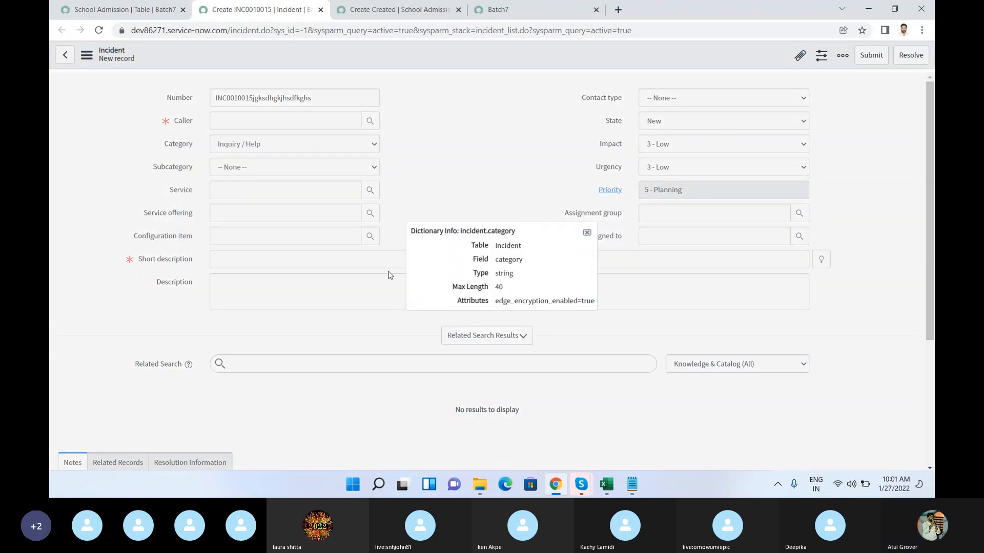
double_click(502, 245)
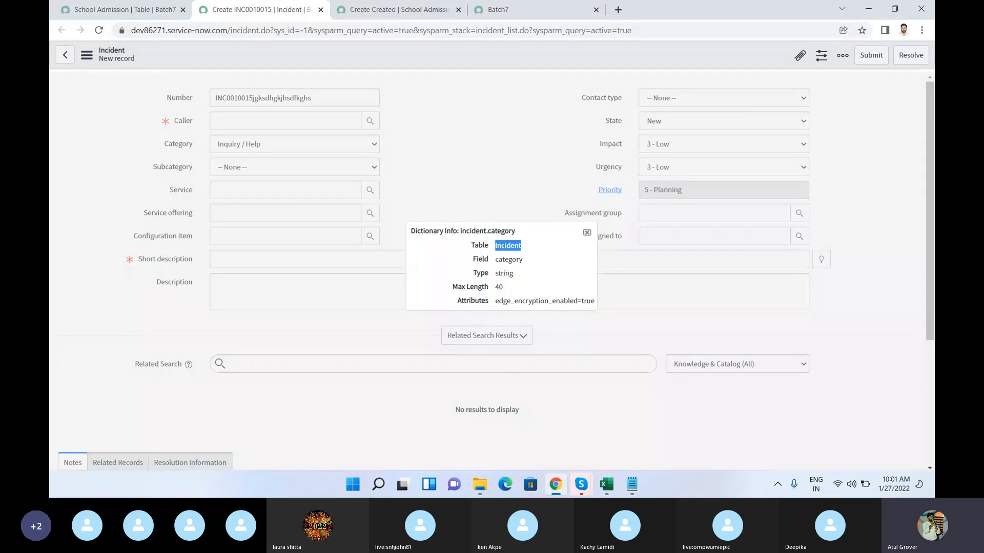
click(587, 232)
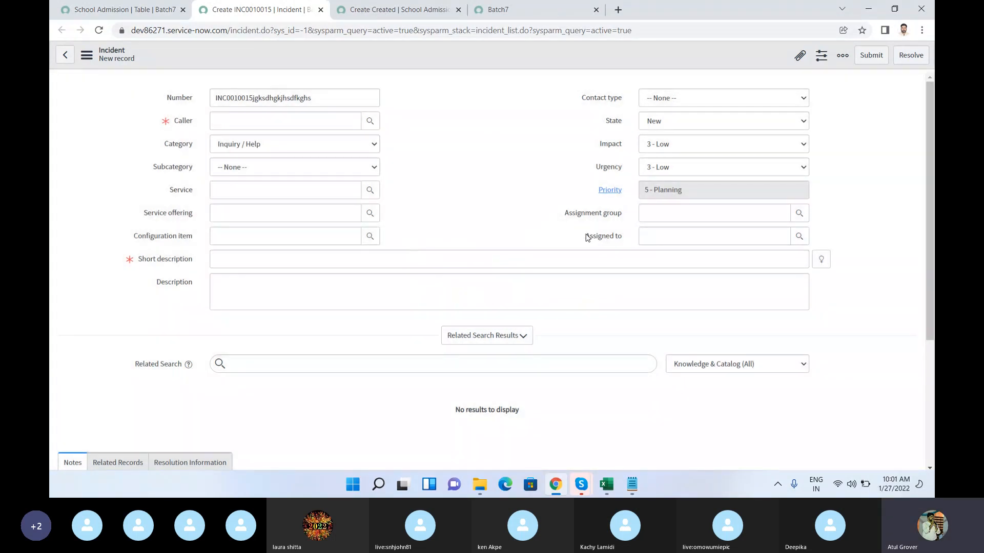
Step: Display the State field's dictionary information, highlight its table name, and close it
right_click(611, 125)
click(626, 212)
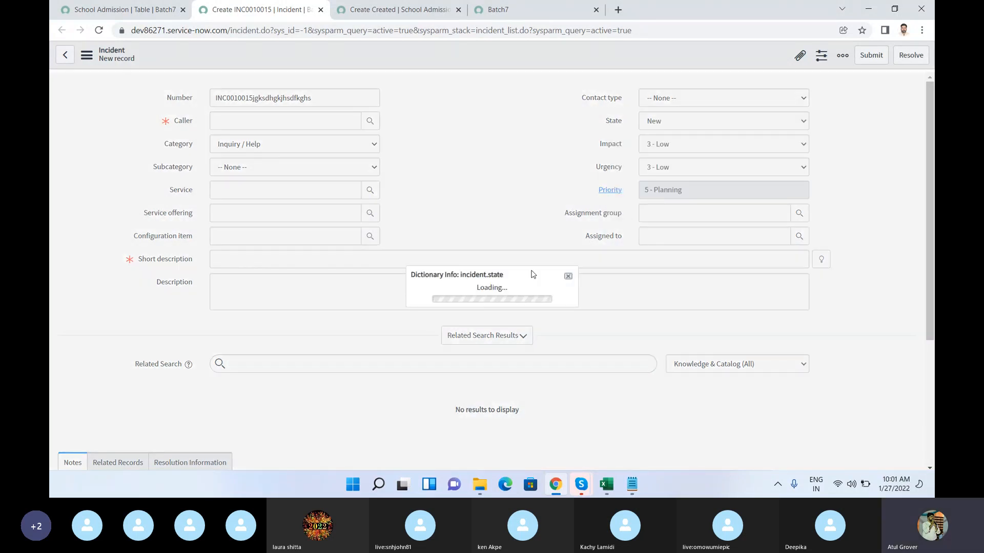
double_click(500, 247)
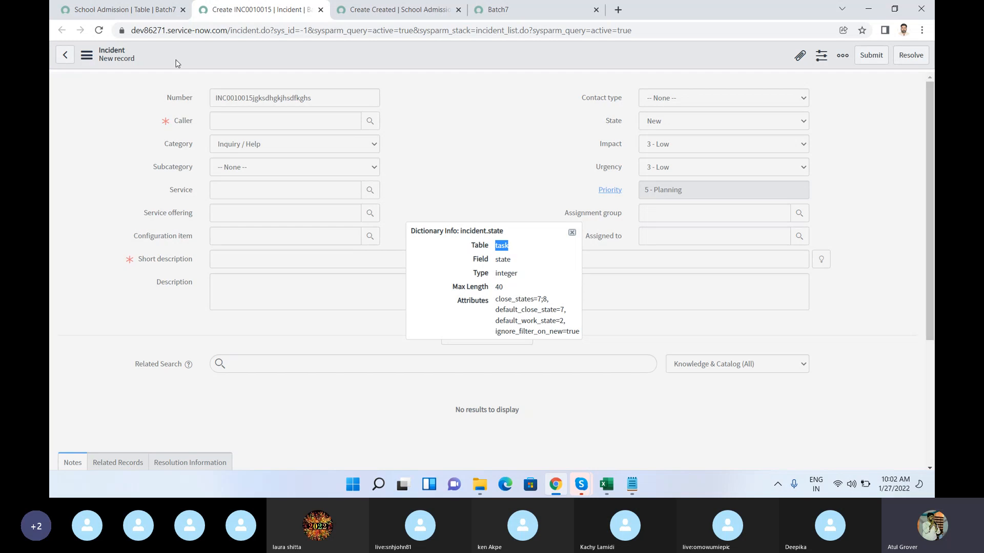
click(572, 233)
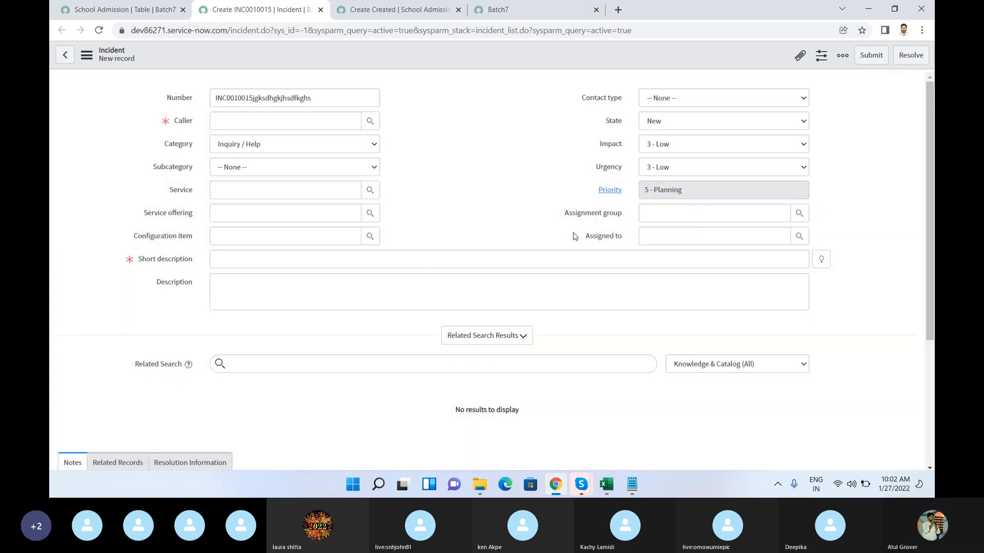
Step: Switch to the Skype call window to check the call, and return to the Incident form in Chrome
mouse_move(581, 484)
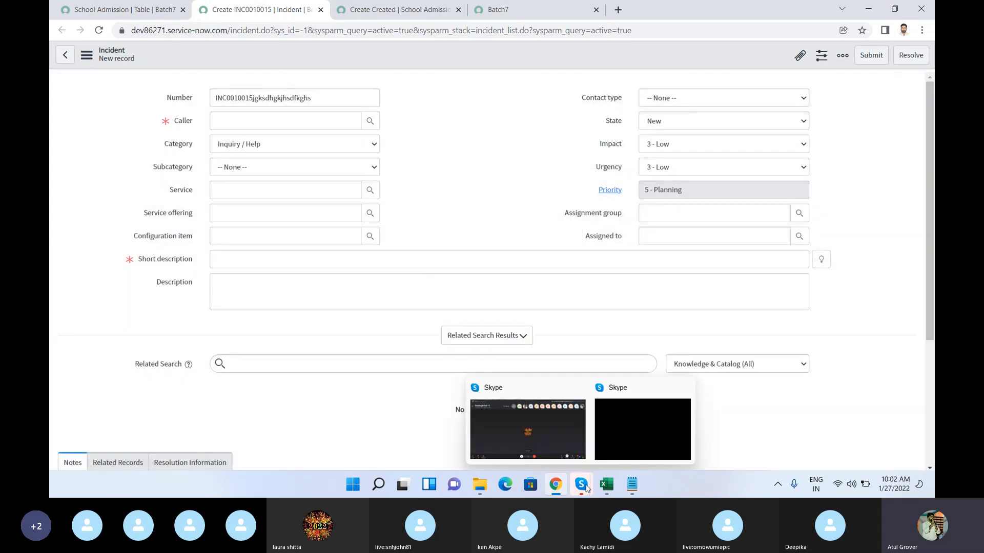
click(527, 433)
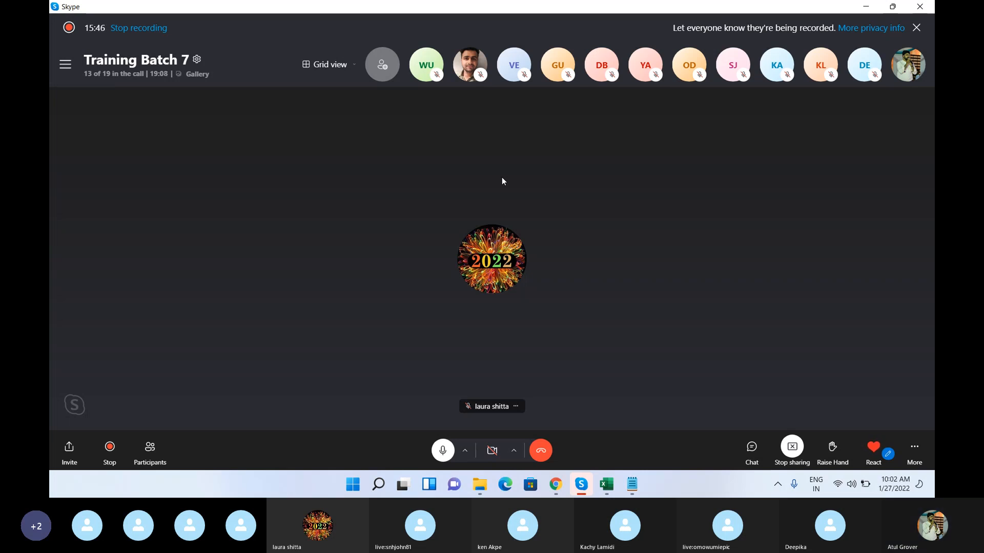
mouse_move(555, 485)
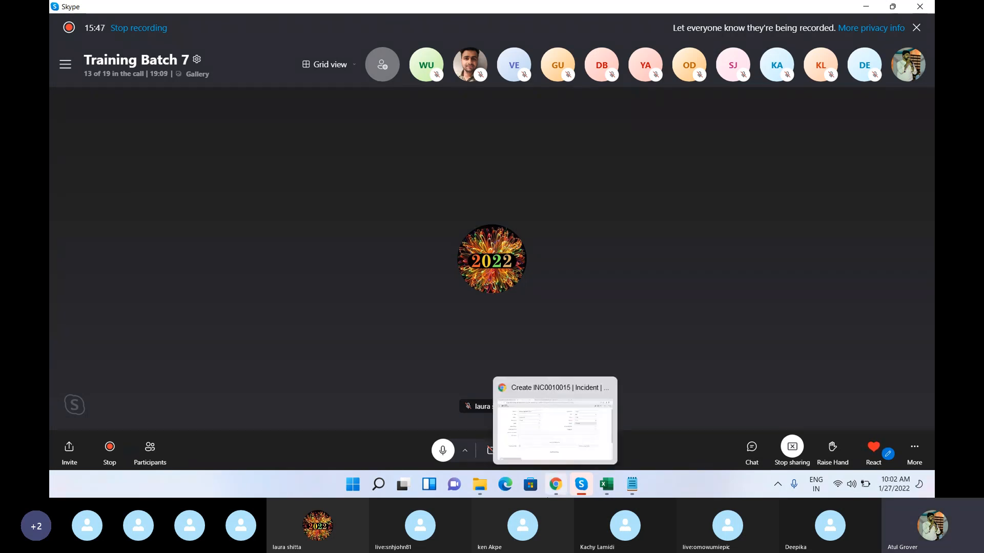
click(551, 432)
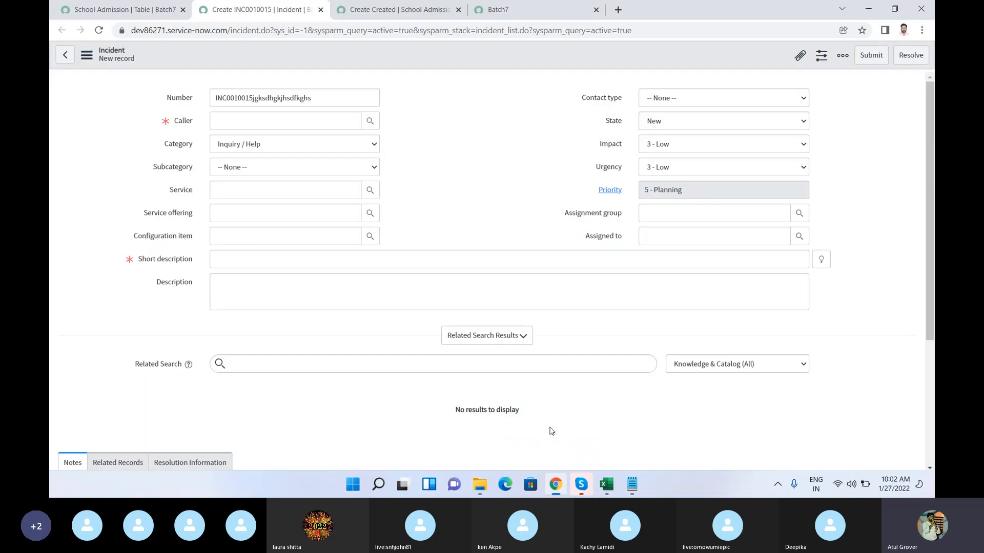
Step: Return to the School Admission table record and start a new column in its Table Columns list
click(122, 9)
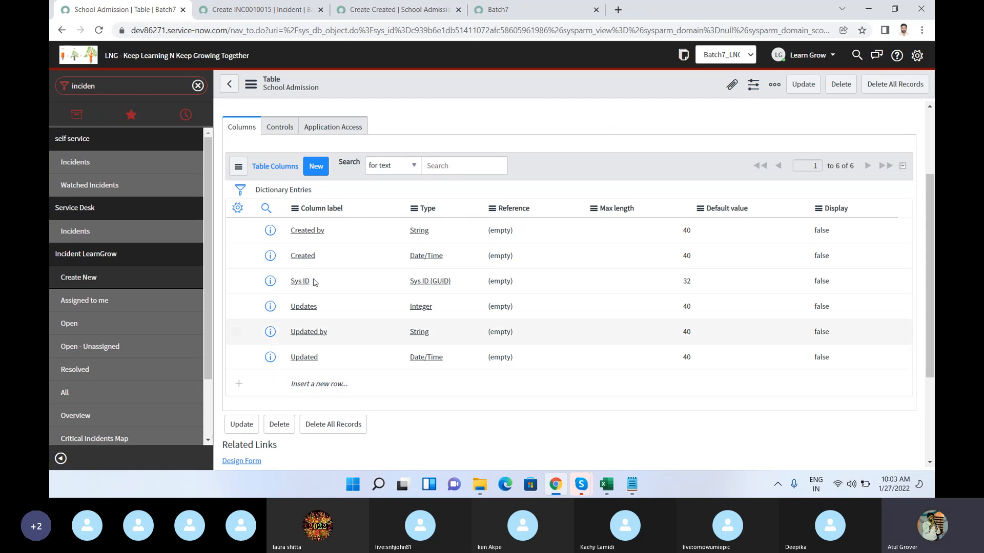
click(317, 167)
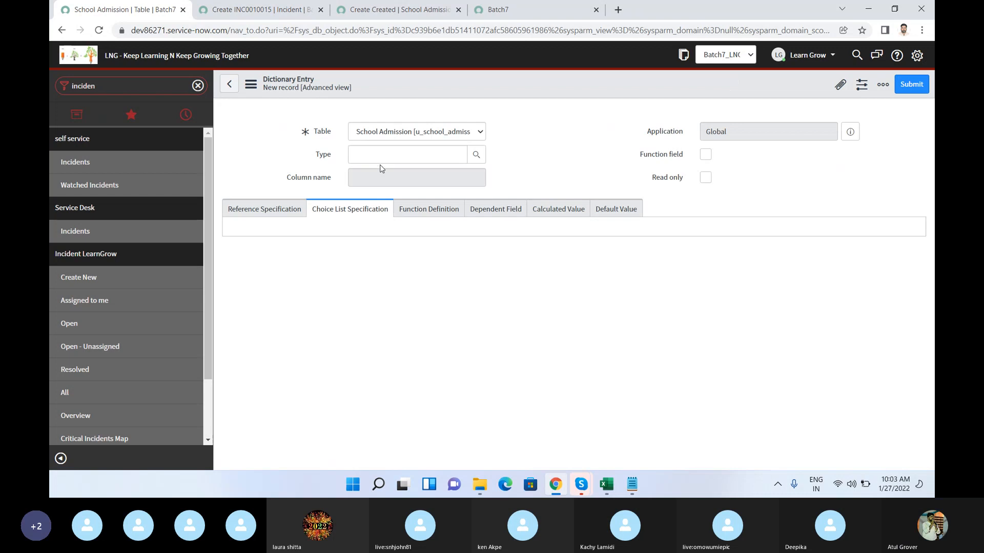
Step: Try to find a text type for the new column by entering Single, Tex and *text as its Type, and clear the entry
click(381, 156)
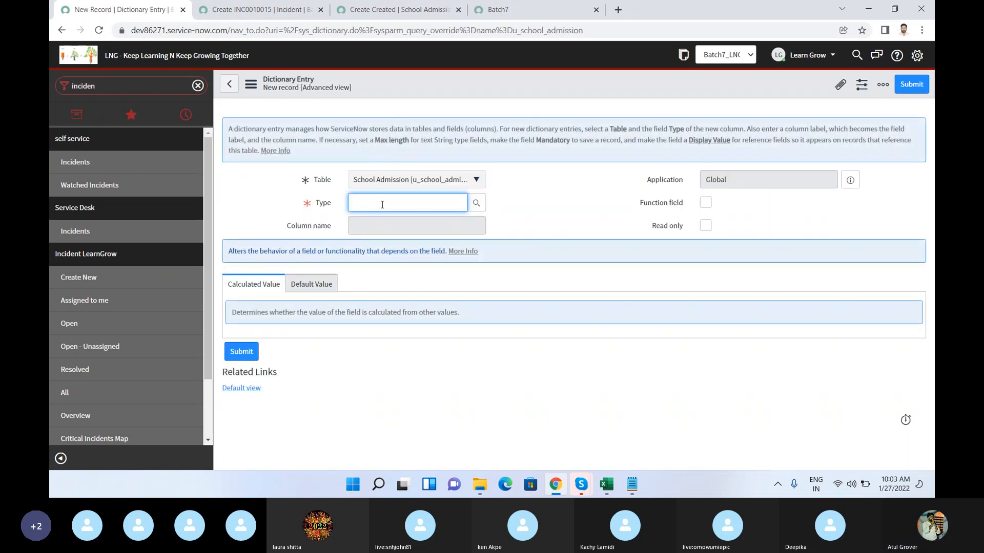
text(Single)
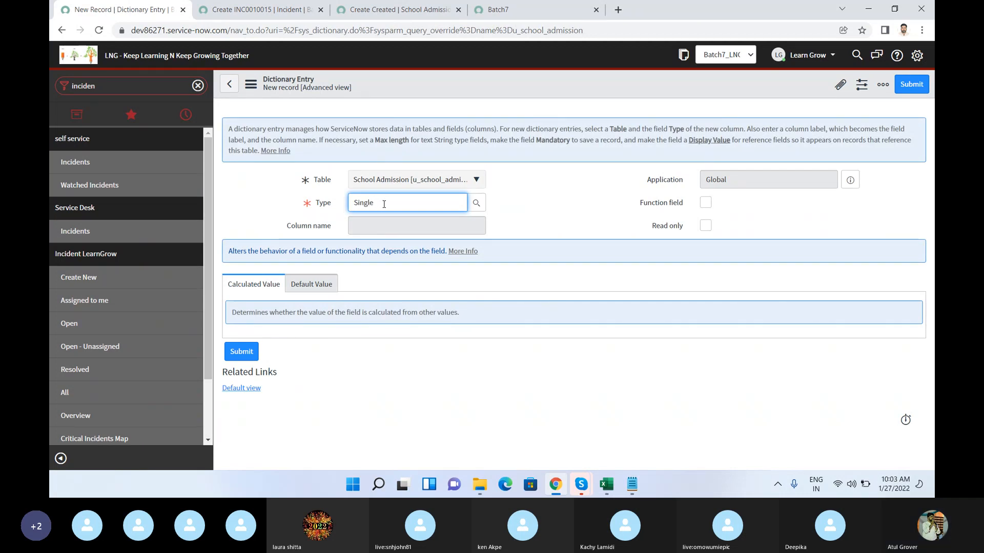
drag(384, 204, 296, 201)
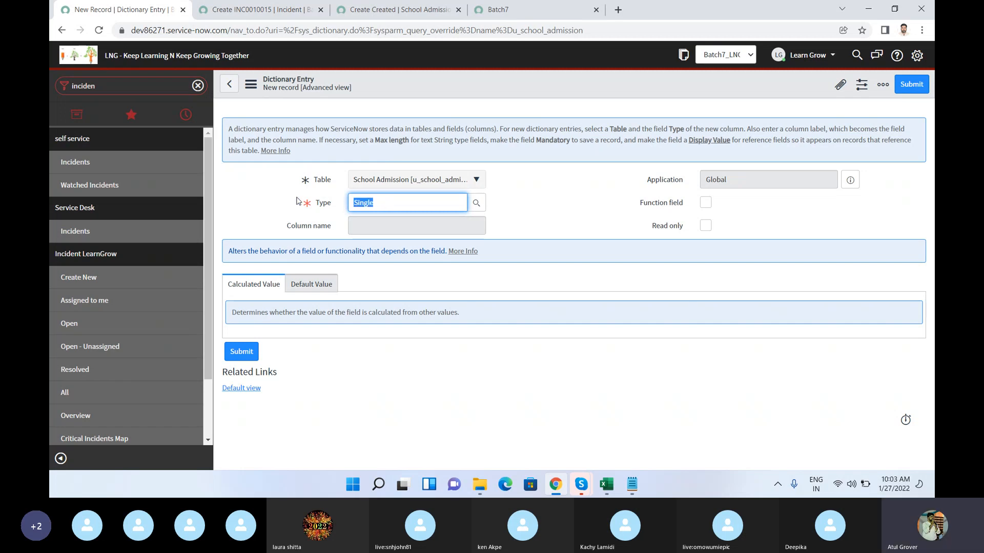
text(Tex)
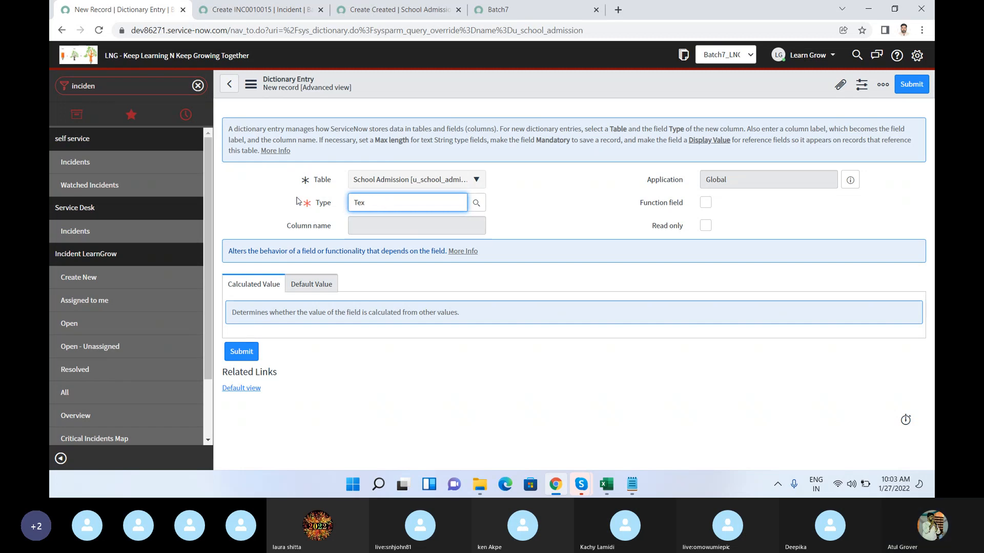
key(BackSpace)
key(BackSpace)
key(BackSpace)
text(*text)
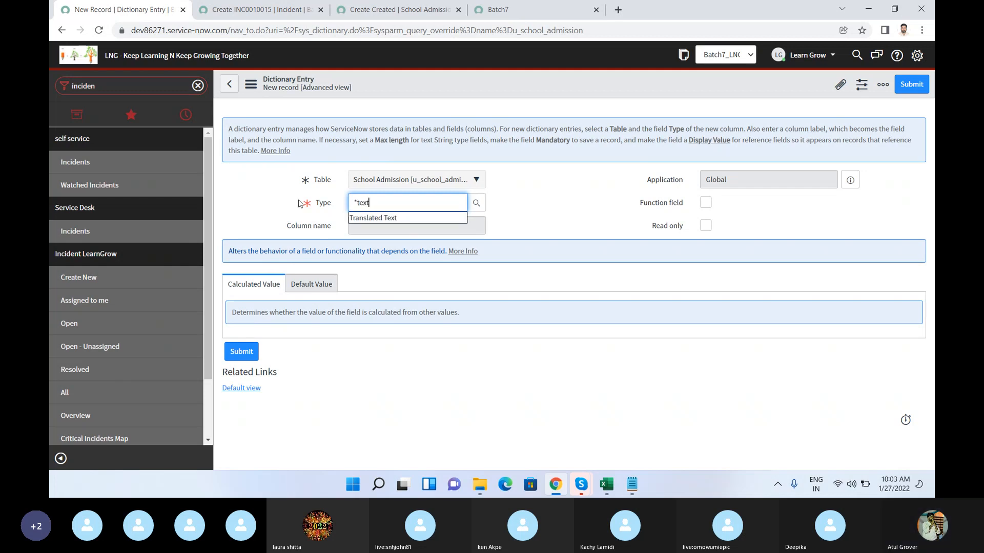
drag(387, 209, 333, 199)
key(BackSpace)
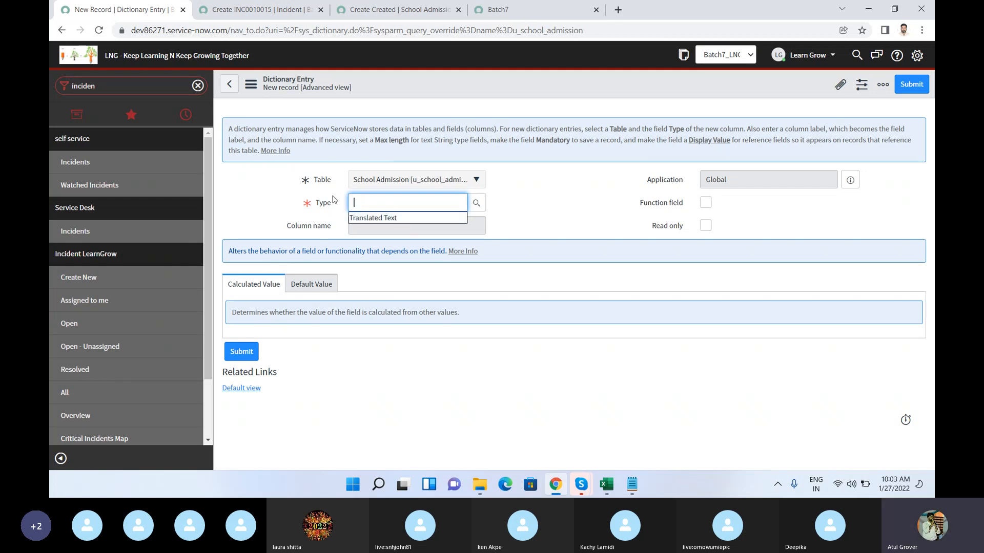
Step: Open the lookup list for the new column's Type and examine the available field types through to its end
click(477, 205)
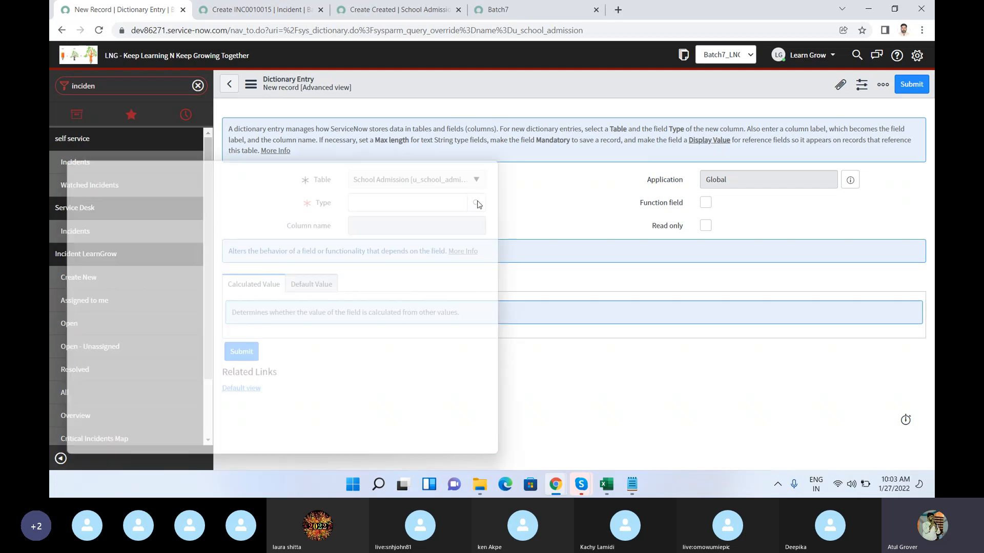
drag(288, 158, 522, 119)
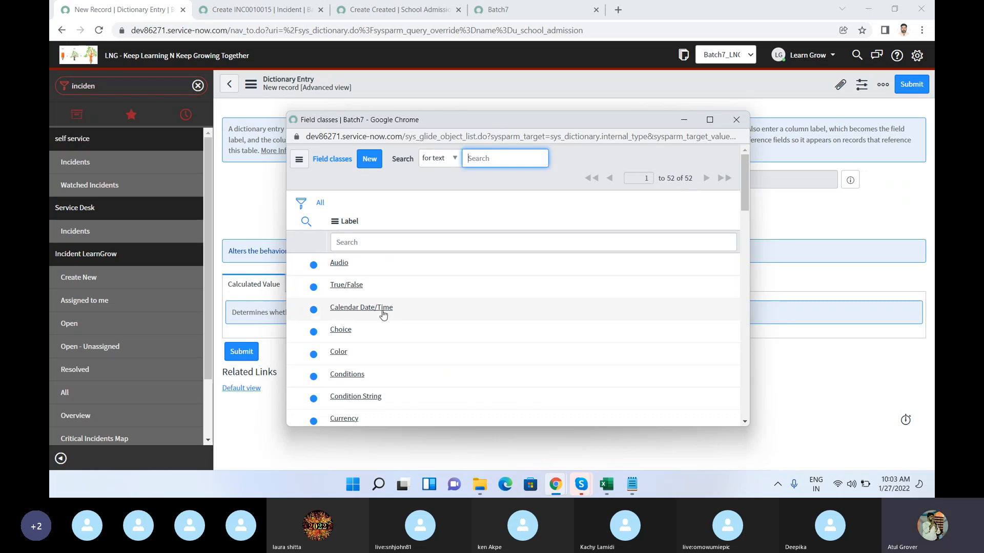
scroll(383, 310, down, 3)
scroll(384, 312, down, 3)
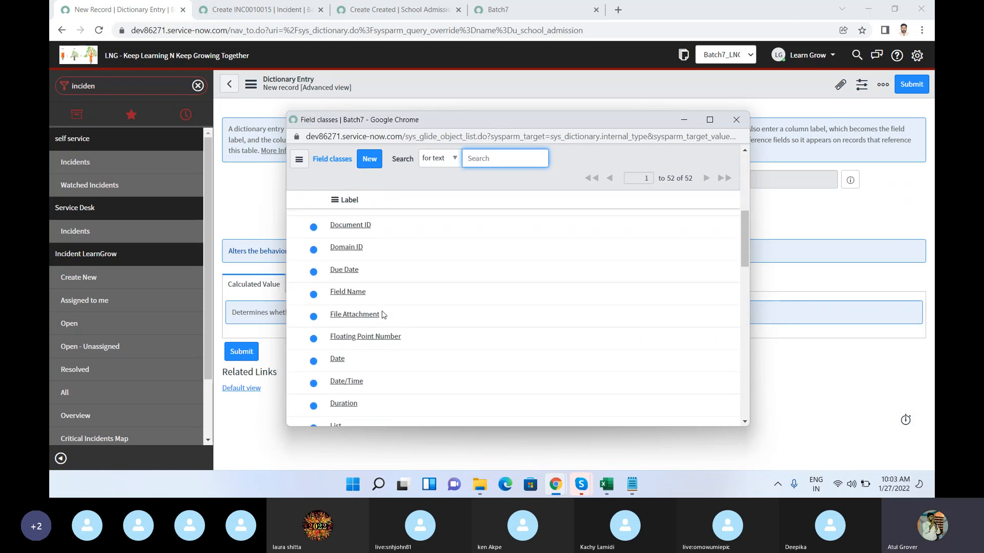
scroll(382, 313, down, 1)
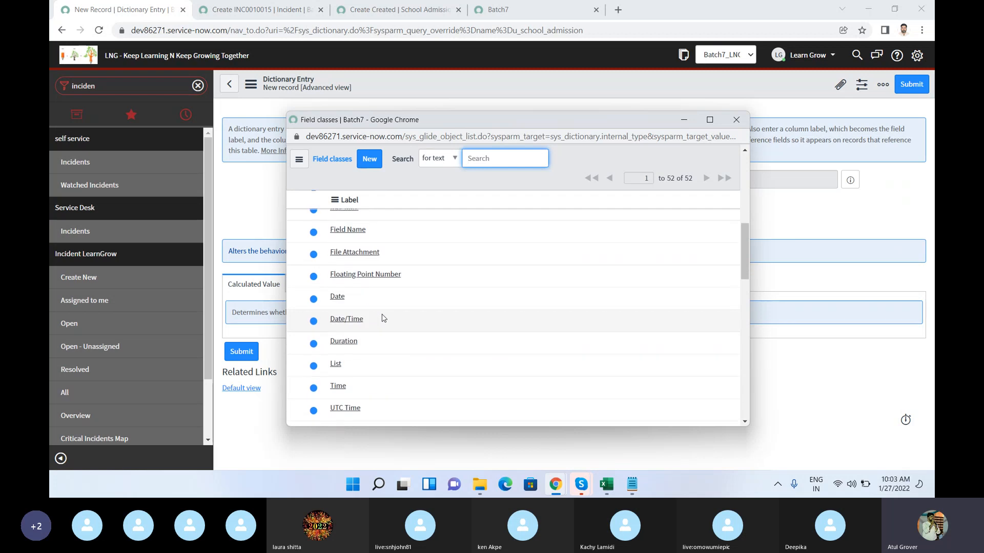
scroll(383, 321, down, 4)
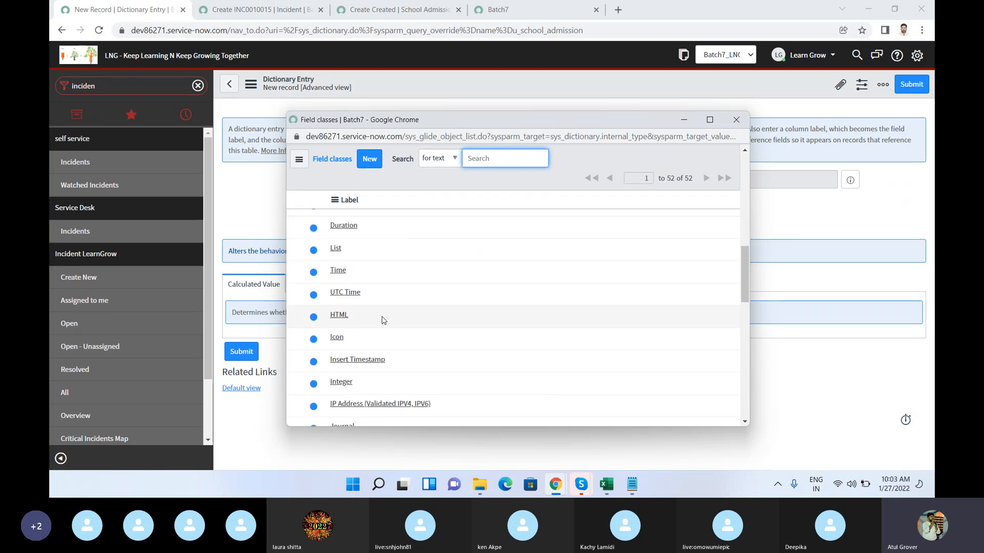
scroll(383, 319, down, 5)
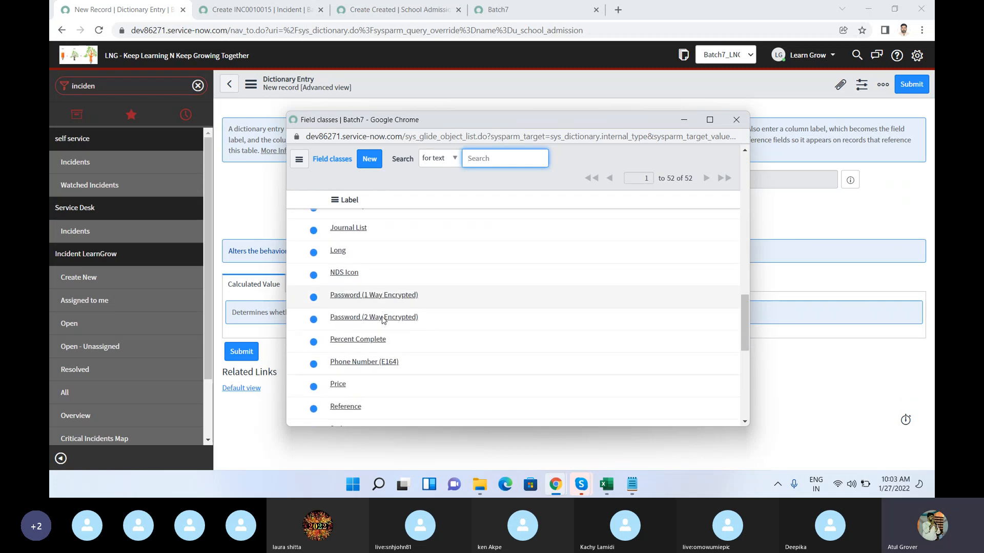
scroll(383, 320, down, 2)
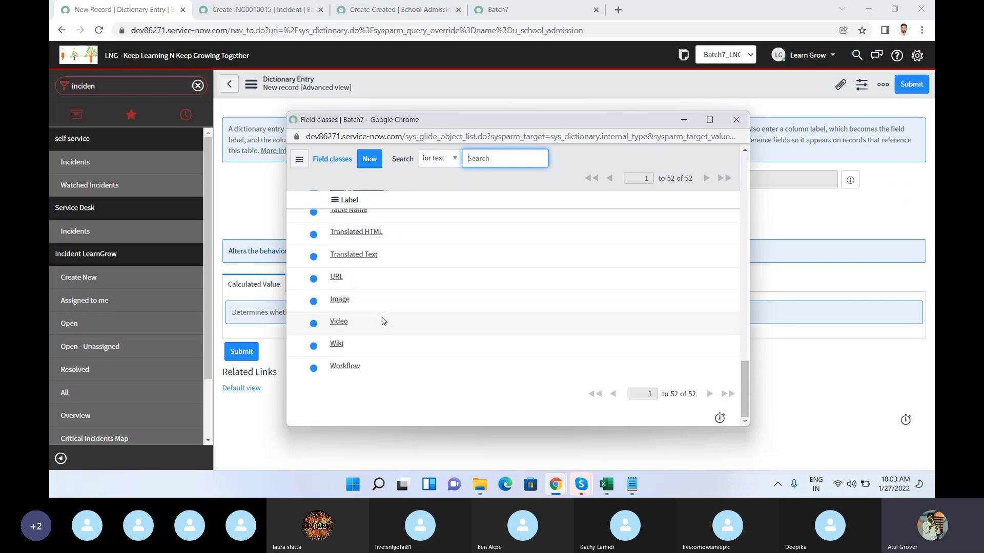
scroll(738, 183, up, 20)
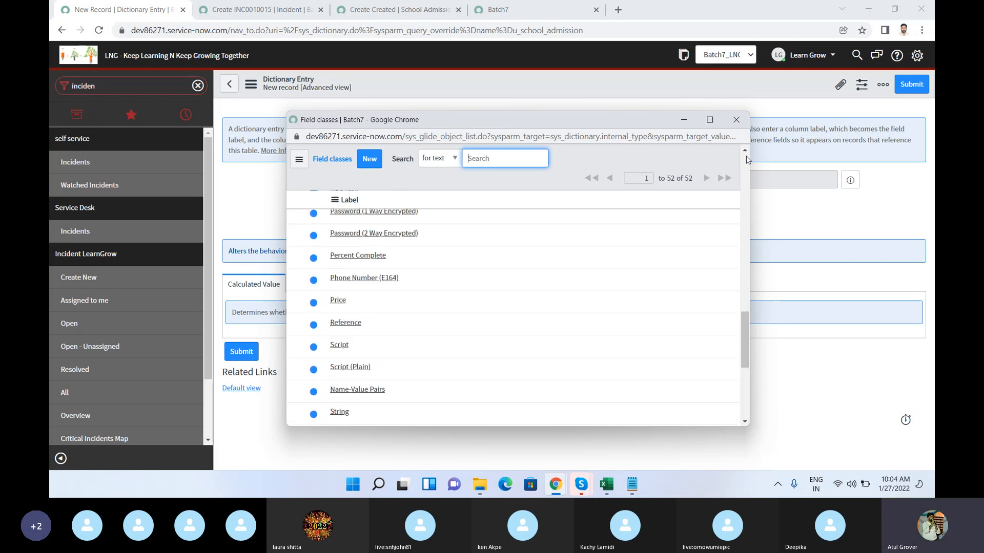
Step: Filter the field classes by label with *string and choose String as the column's type
click(359, 244)
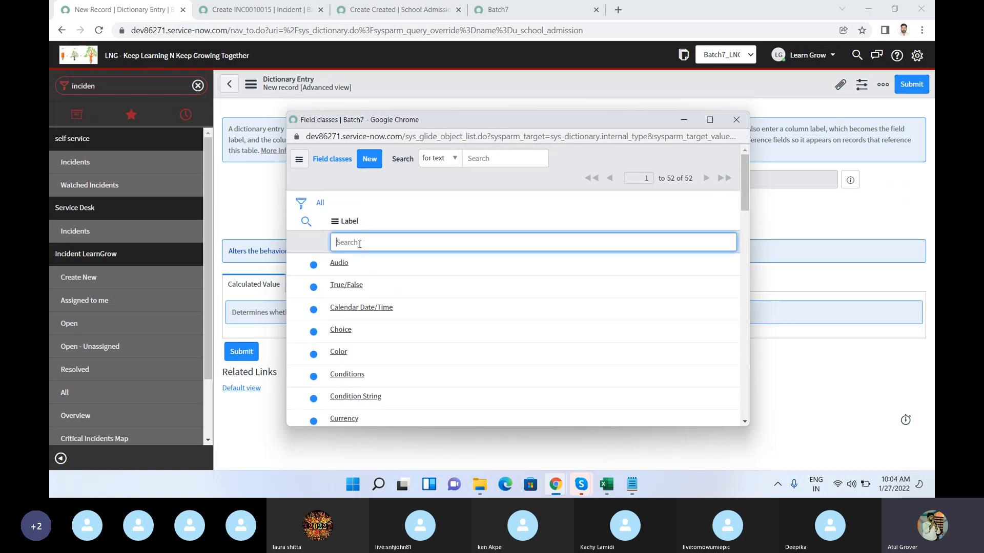
text(*string)
key(Return)
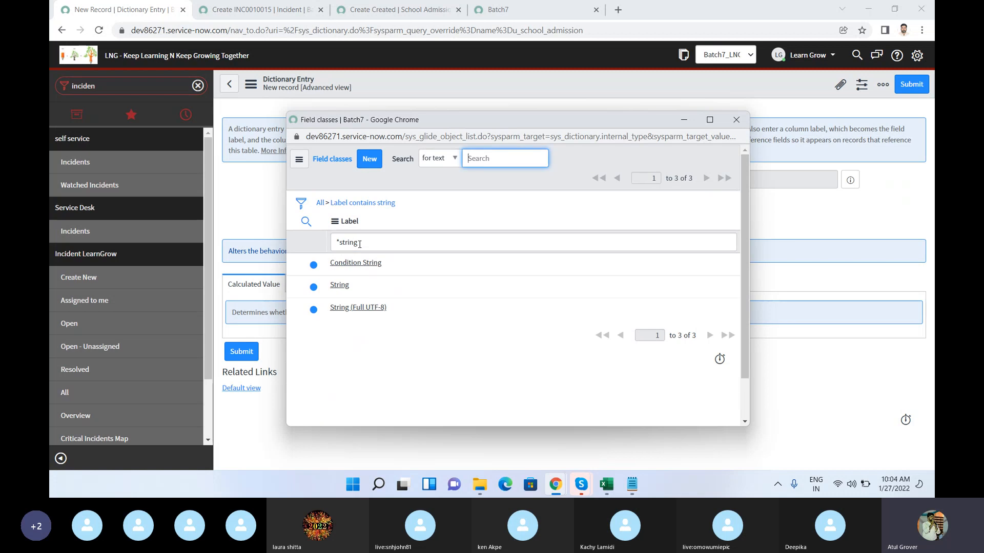
click(339, 285)
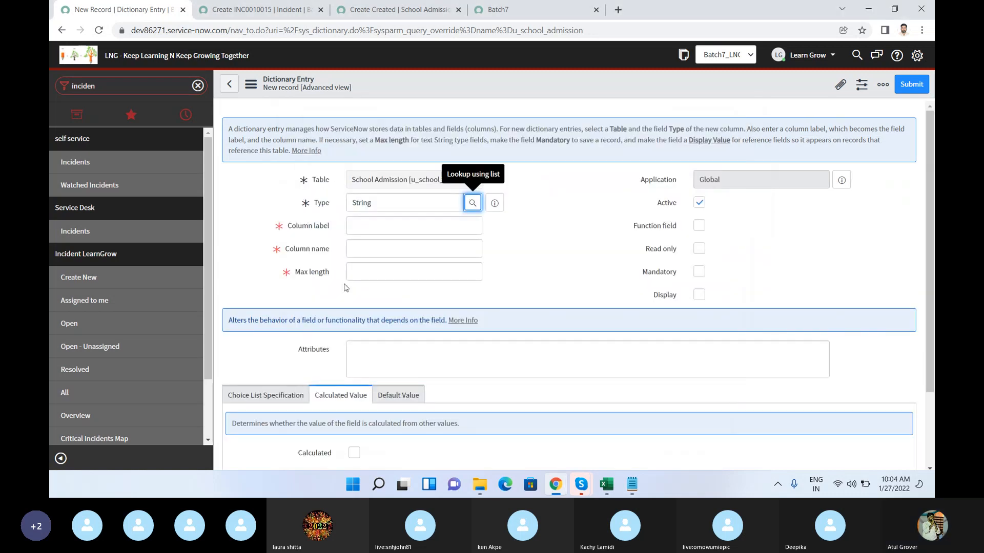
Step: Label the new column Kid Name and set its max length to 40
click(361, 228)
text(Kid Name)
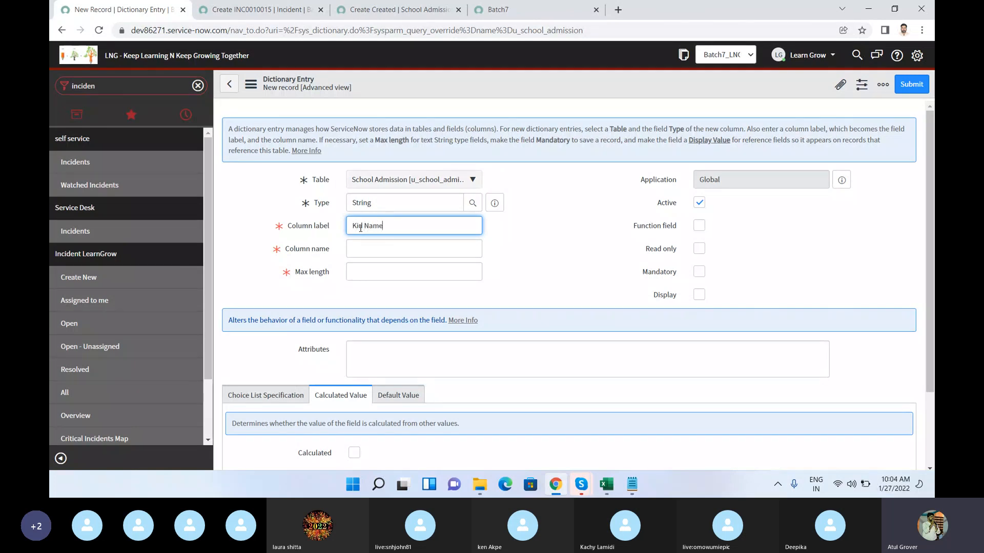
key(Tab)
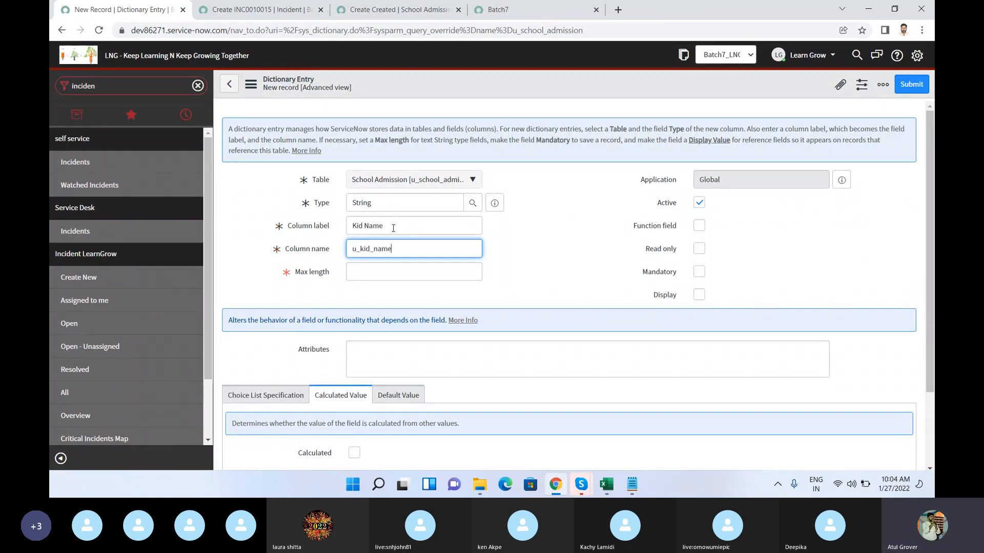
drag(358, 251, 349, 251)
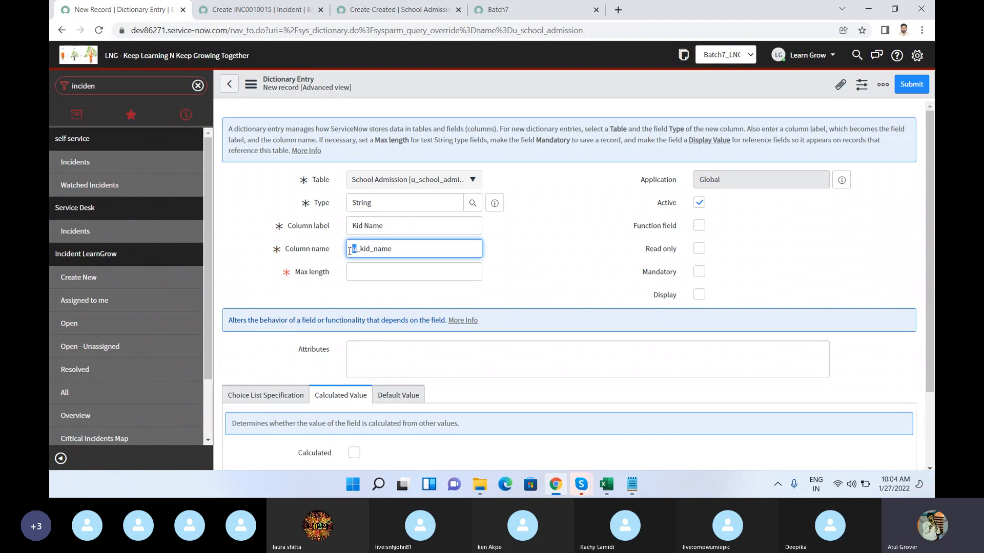
click(372, 271)
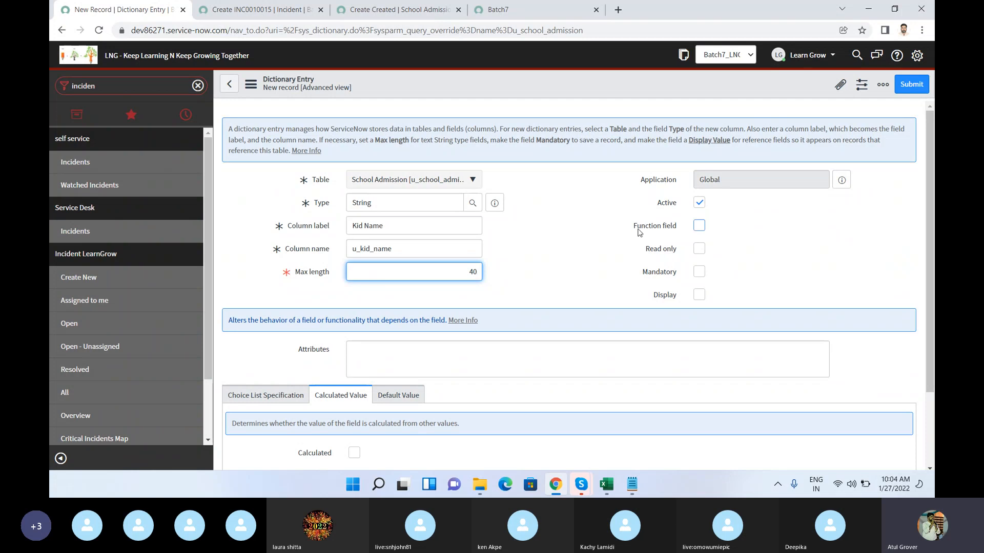
Step: Make the Kid Name column mandatory and submit its dictionary entry
click(699, 271)
scroll(563, 209, down, 2)
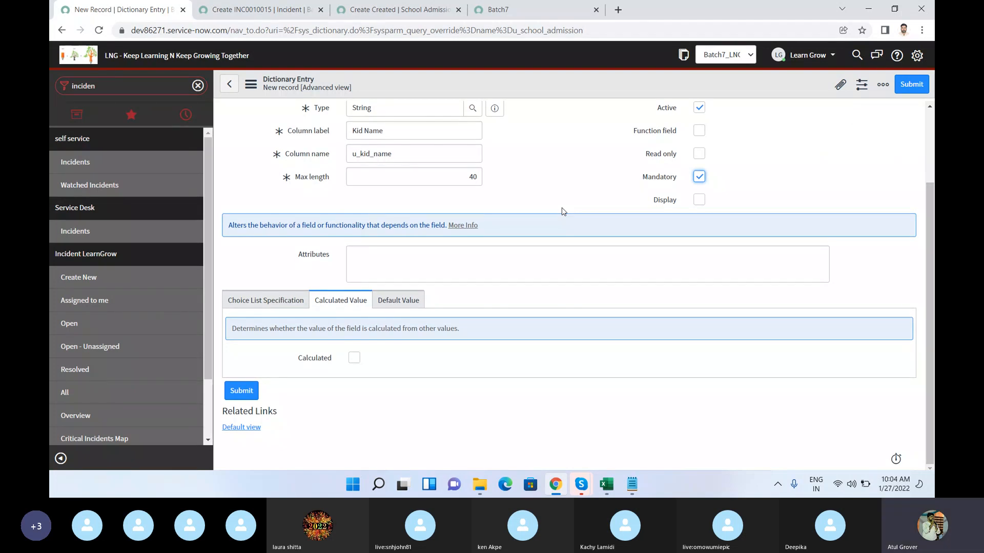
click(911, 86)
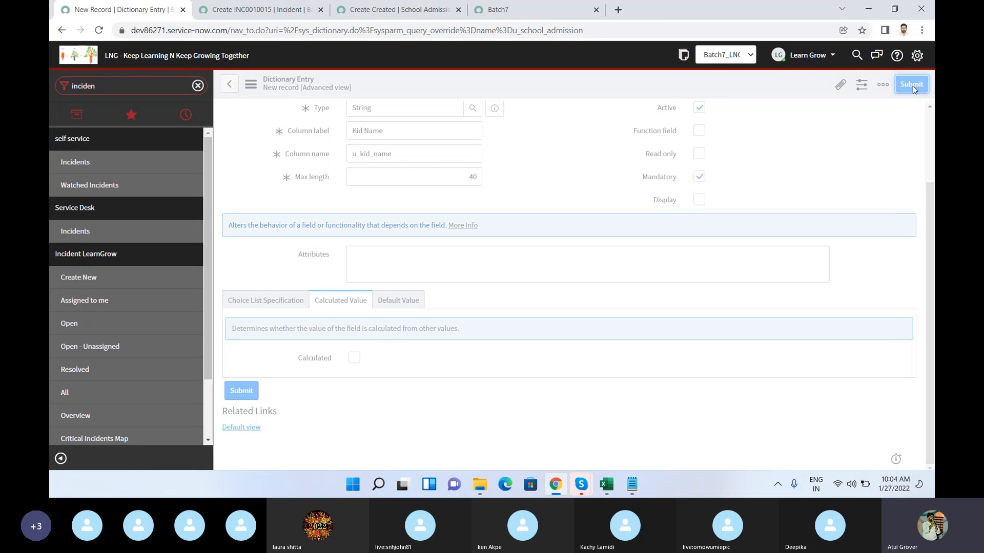
Step: Reload the School Admission new-record form to check for the Kid Name field
click(369, 15)
click(319, 31)
key(Return)
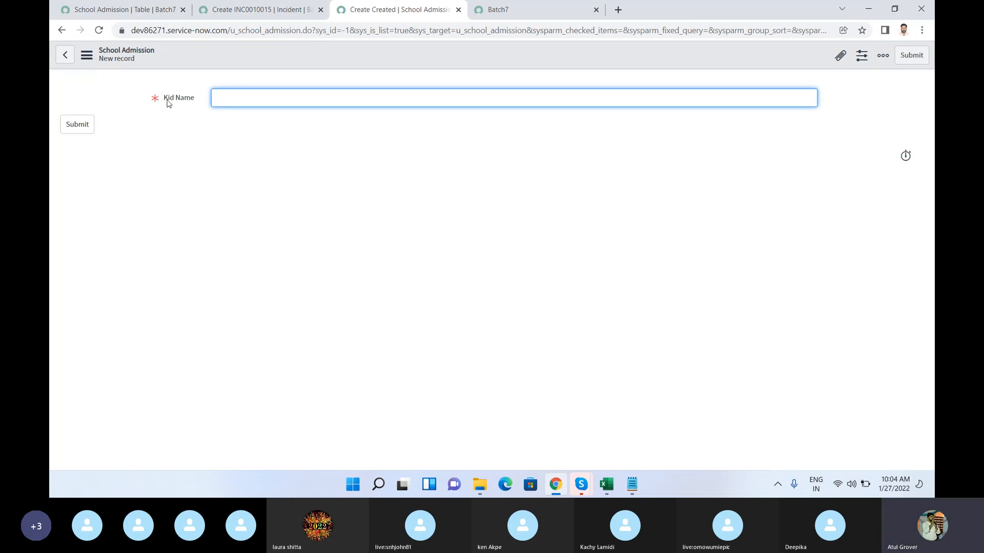
Step: Return to the School Admission table record and insert a new row labelled Father's Name in its column list
click(114, 11)
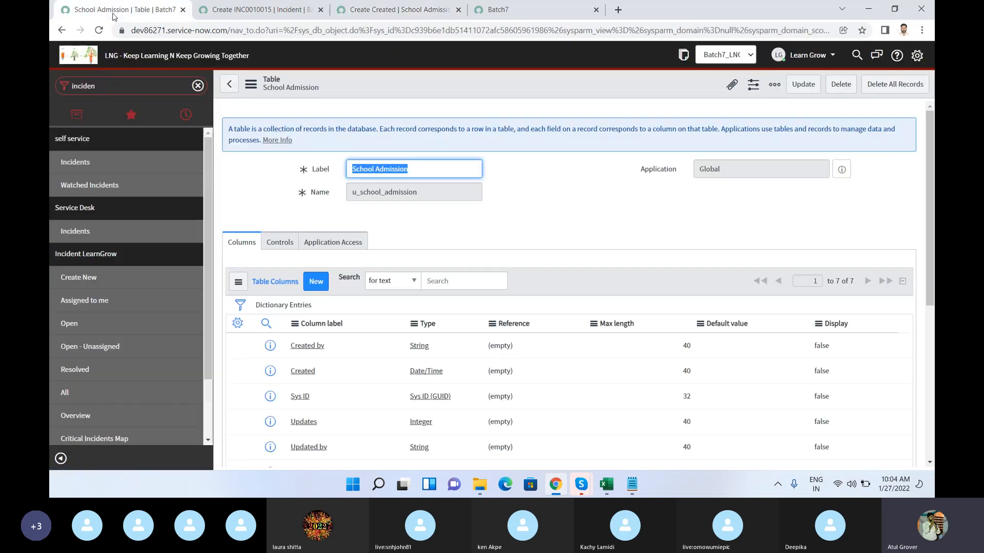
scroll(302, 358, down, 2)
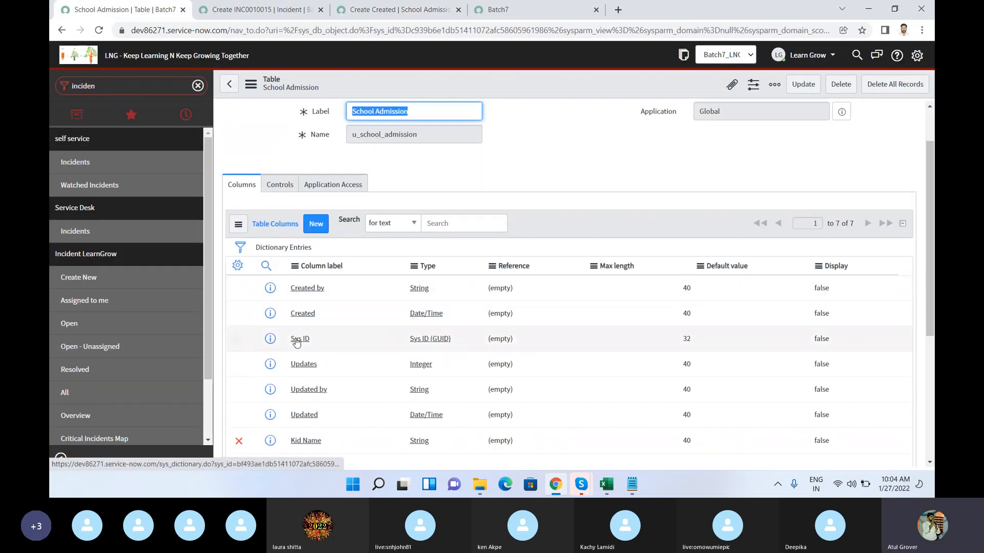
scroll(306, 307, down, 1)
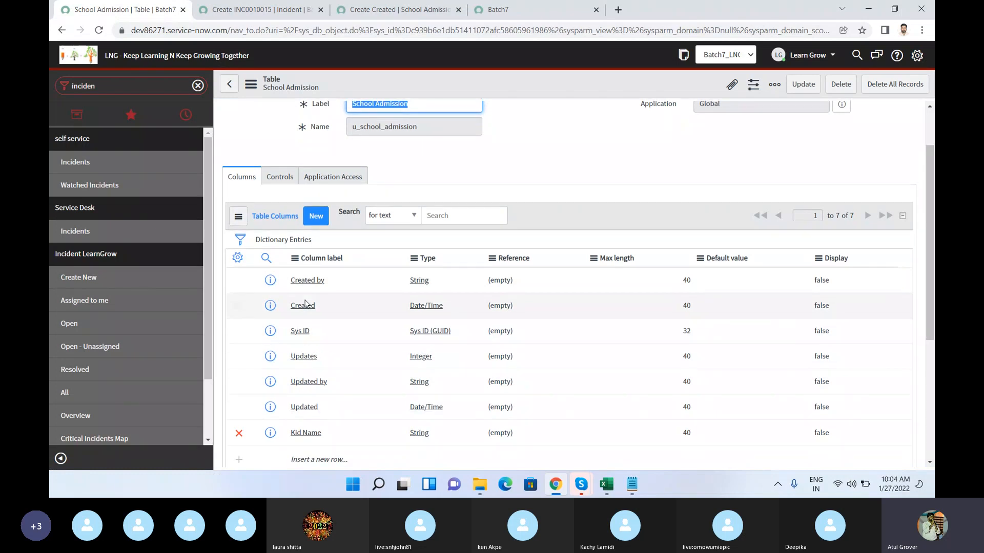
scroll(306, 305, down, 1)
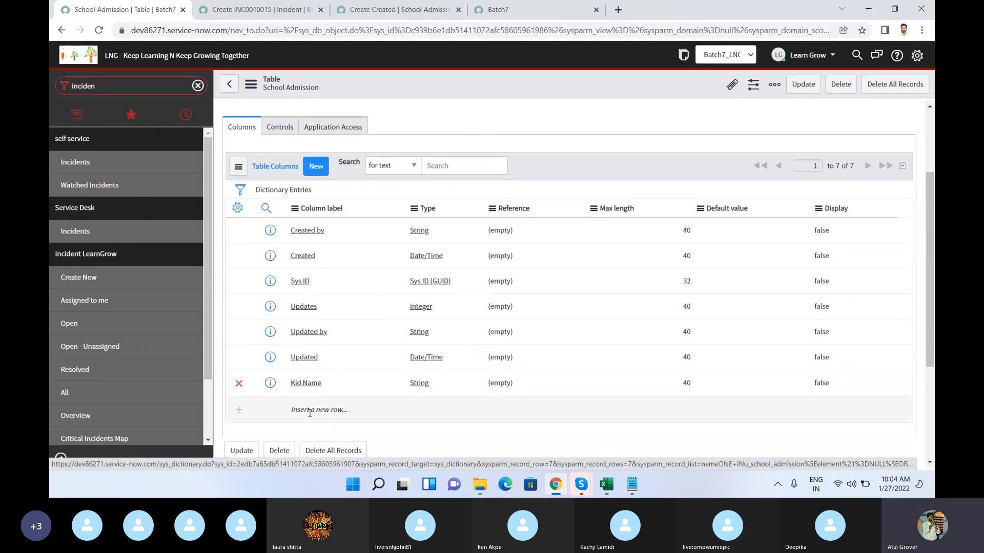
click(309, 410)
click(309, 413)
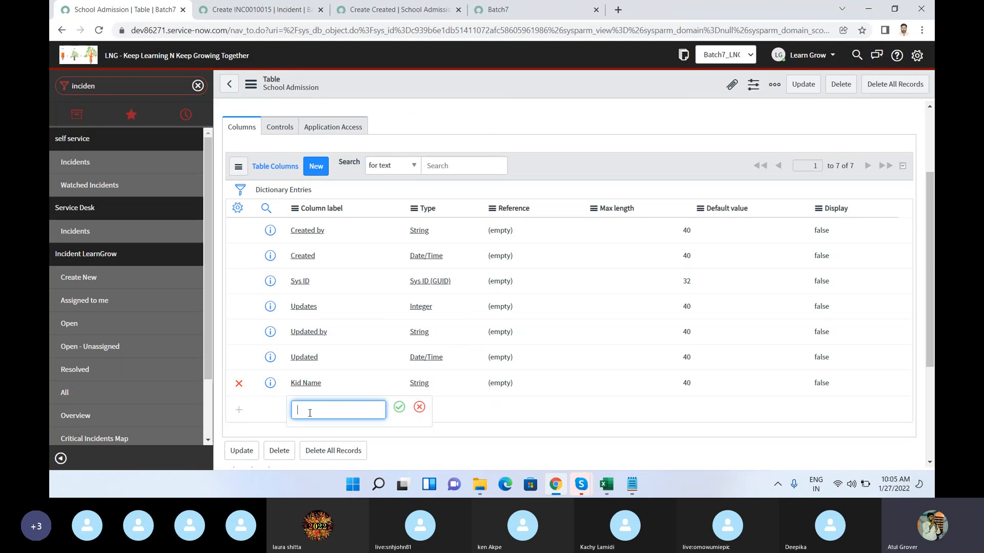
text(Father's Name)
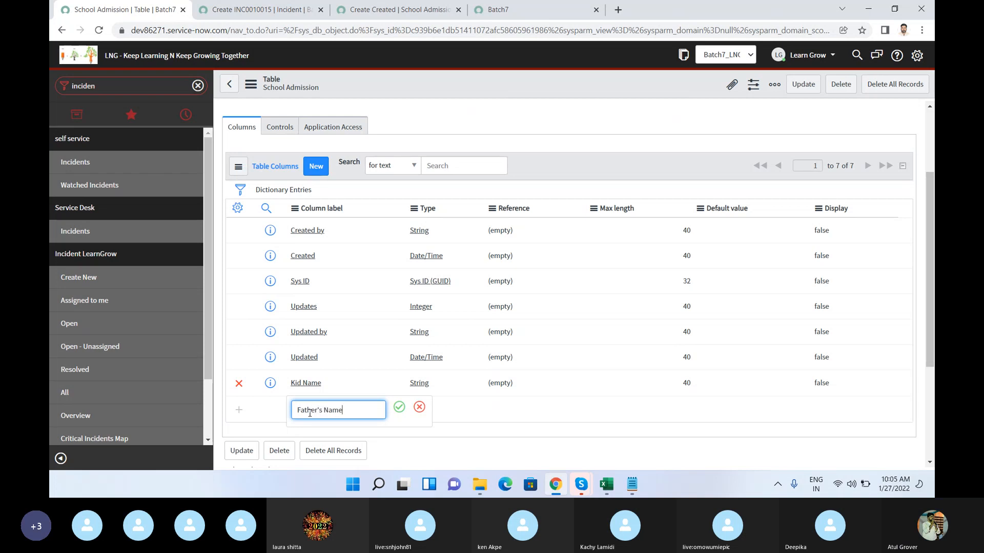
click(399, 407)
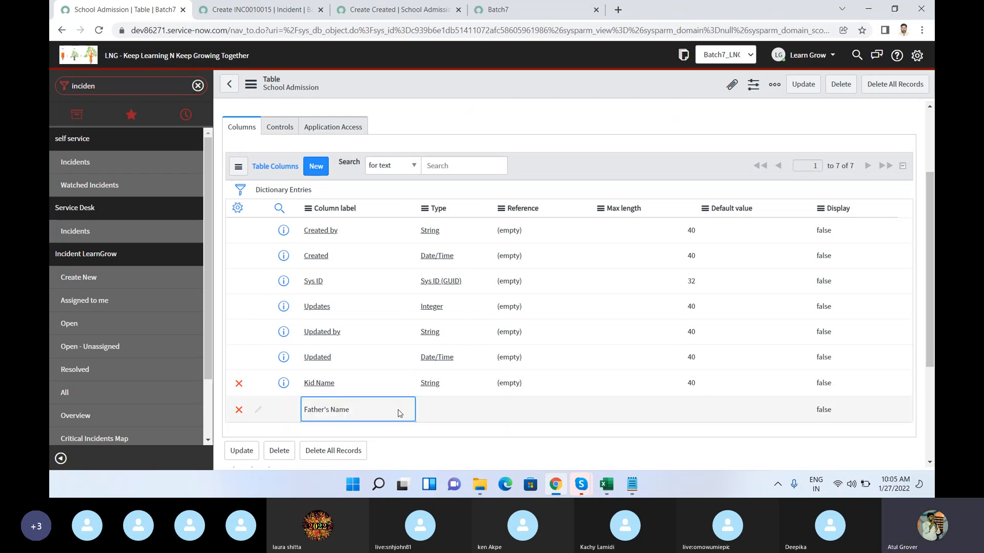
Step: Set the Father's Name column's type to String and its max length to 40
click(449, 412)
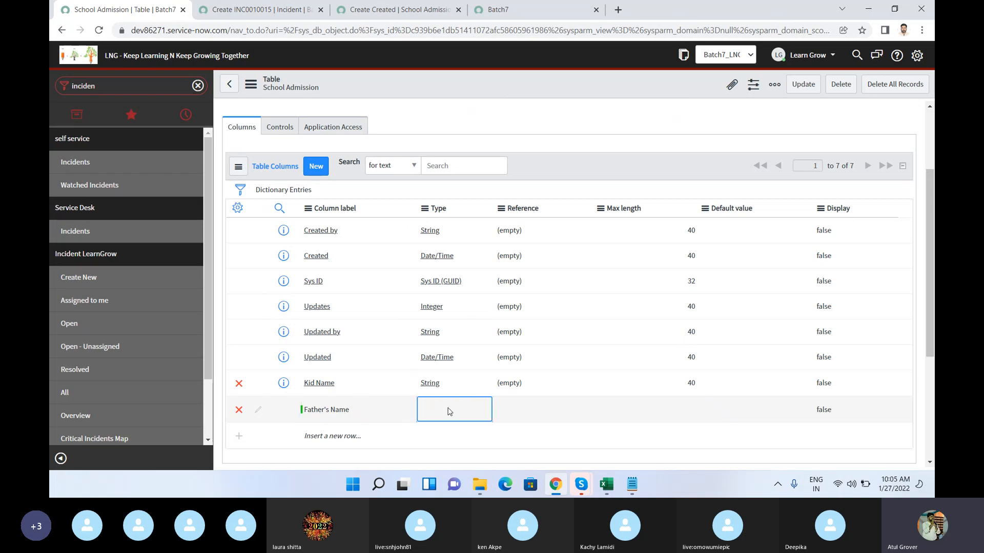
double_click(448, 410)
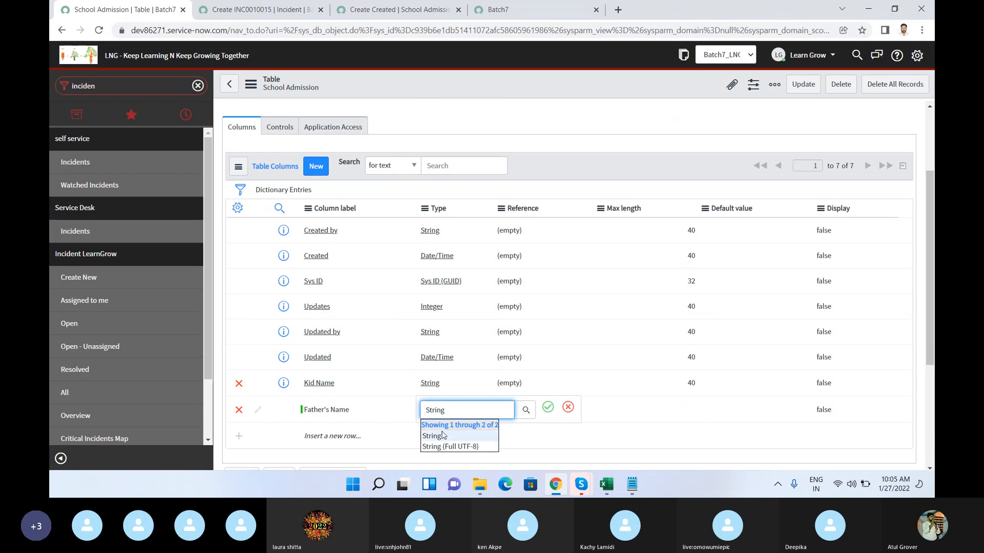
click(444, 436)
click(548, 410)
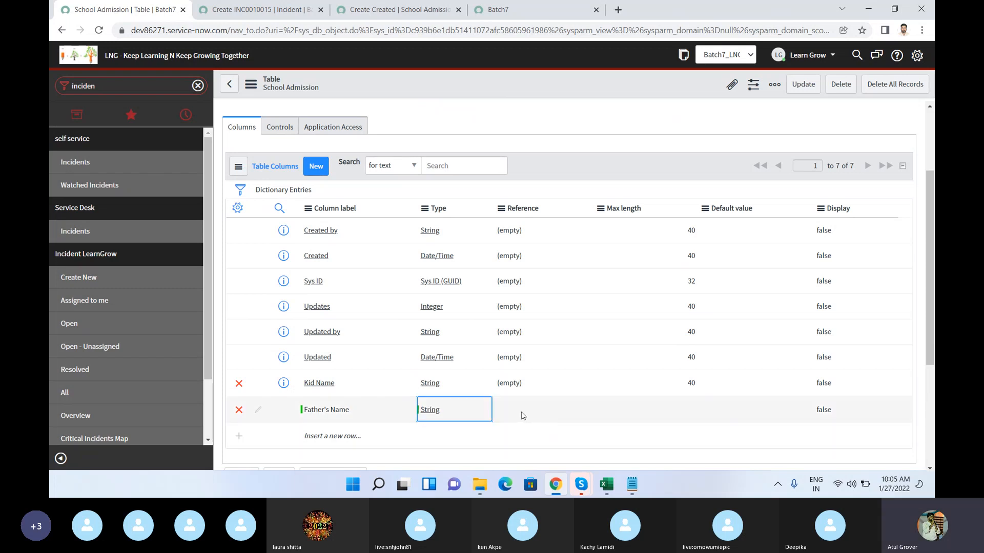
double_click(699, 414)
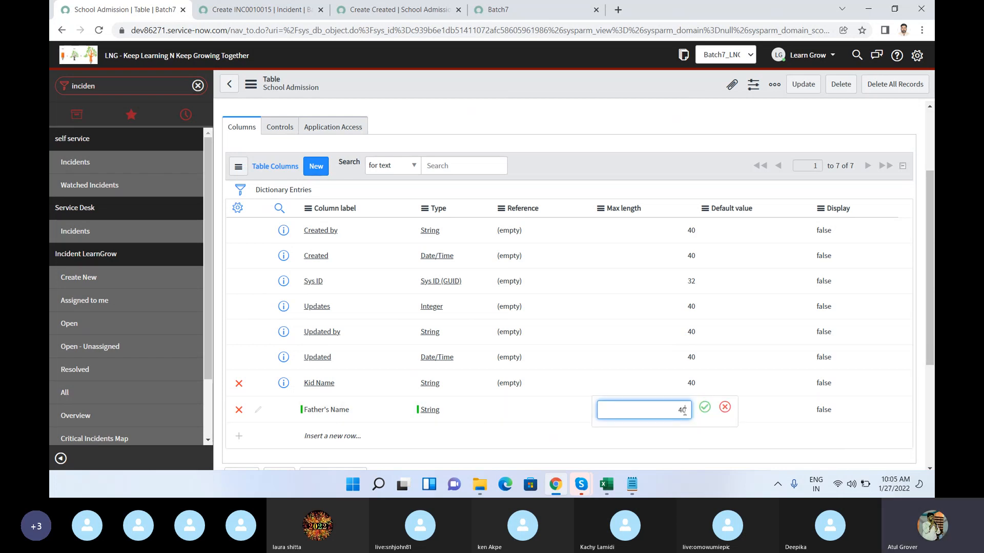
click(704, 408)
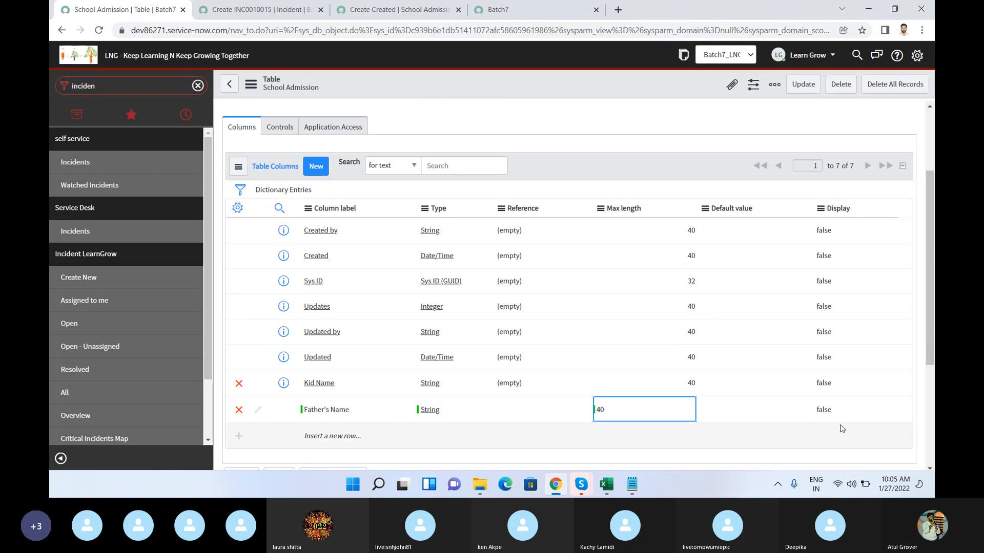
click(736, 440)
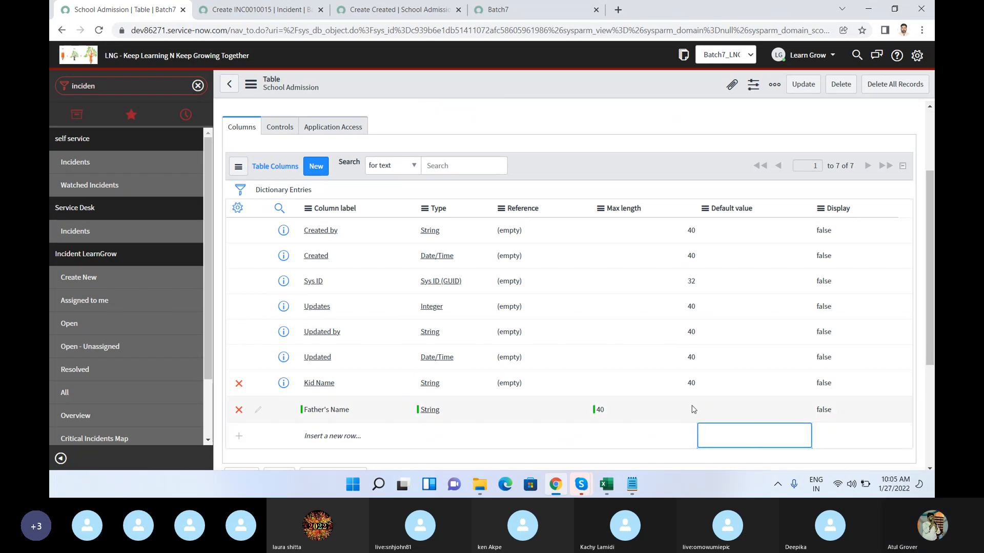
Step: Reload the School Admission new-record form to check whether it includes the Father's Name field
click(371, 14)
click(359, 29)
key(Return)
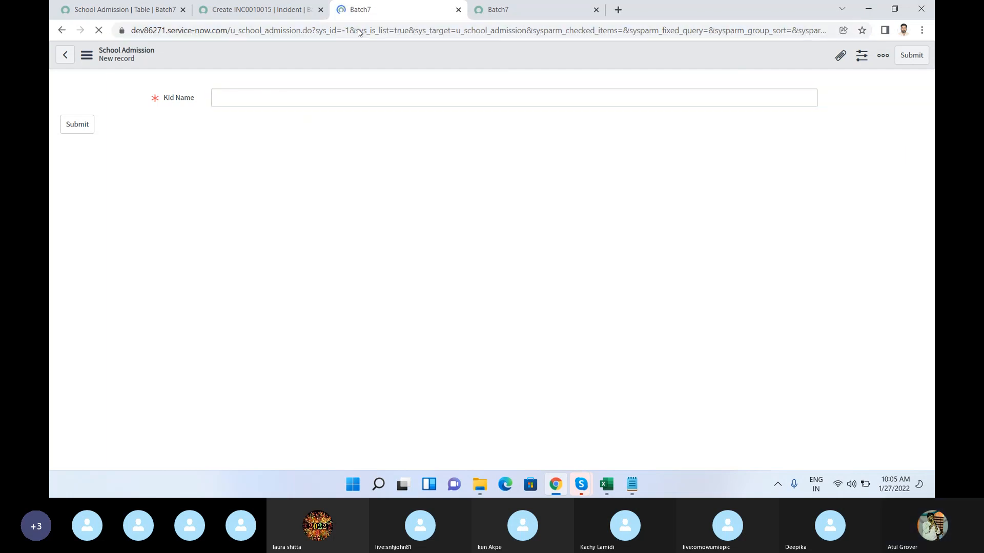
Step: Return to the School Admission table record and save it with the added Father's Name column
click(123, 11)
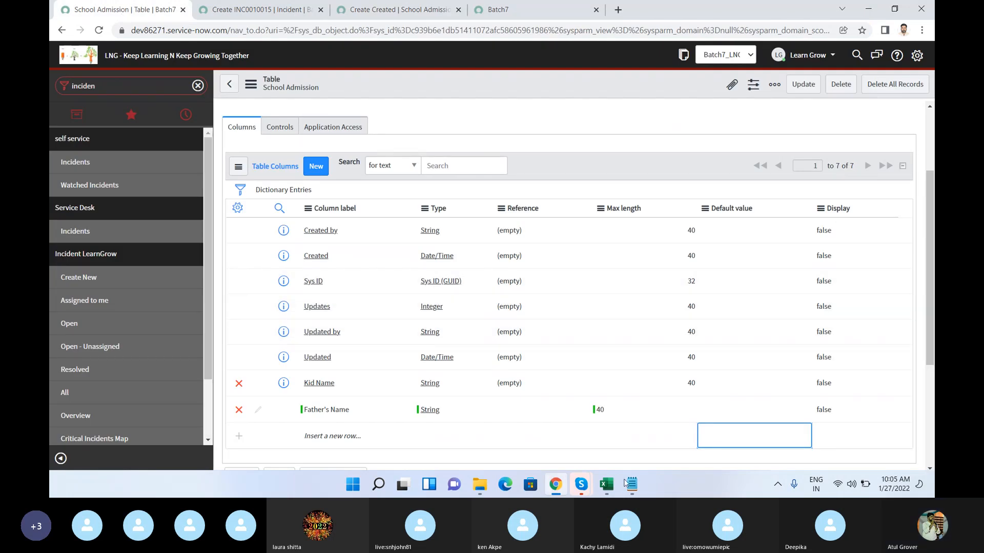
click(694, 413)
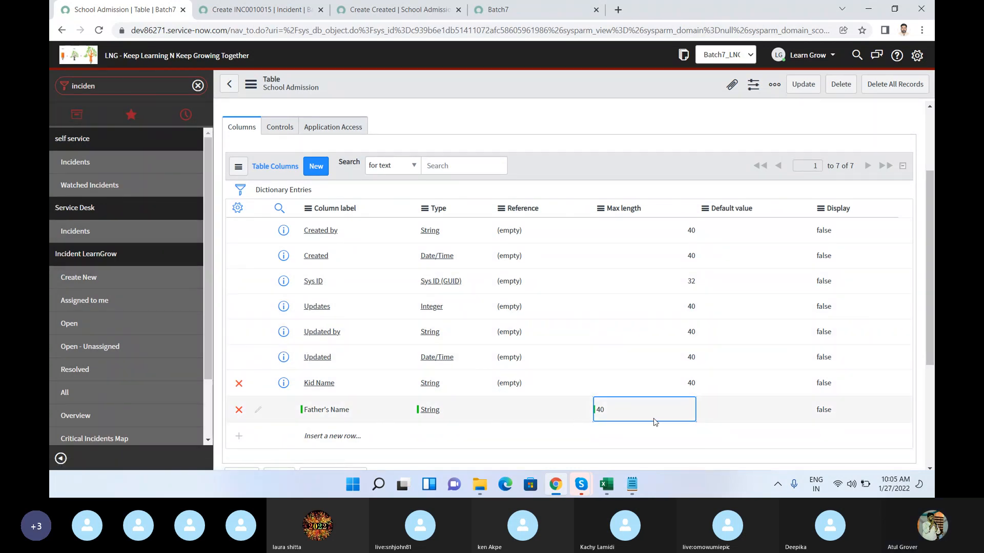
click(718, 417)
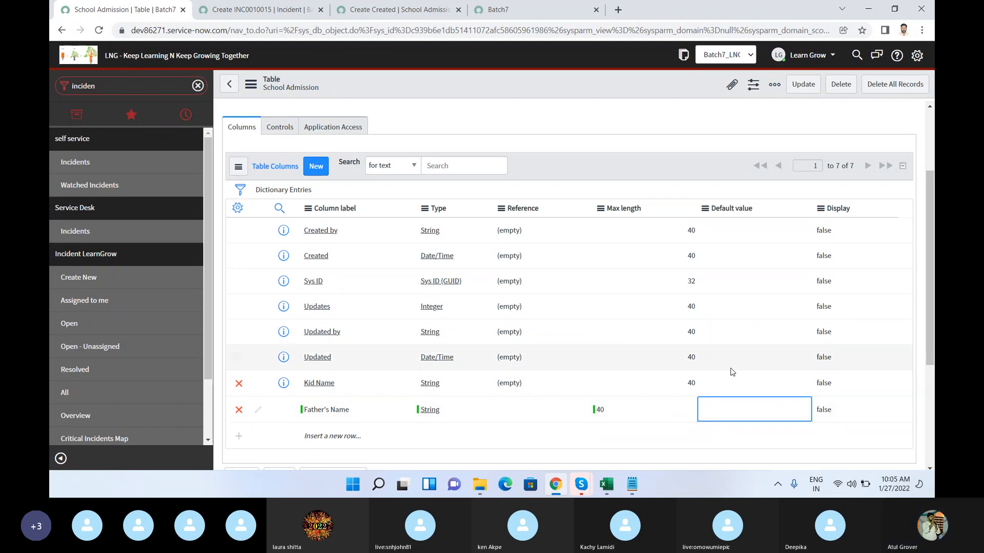
scroll(731, 374, down, 3)
right_click(593, 89)
click(602, 98)
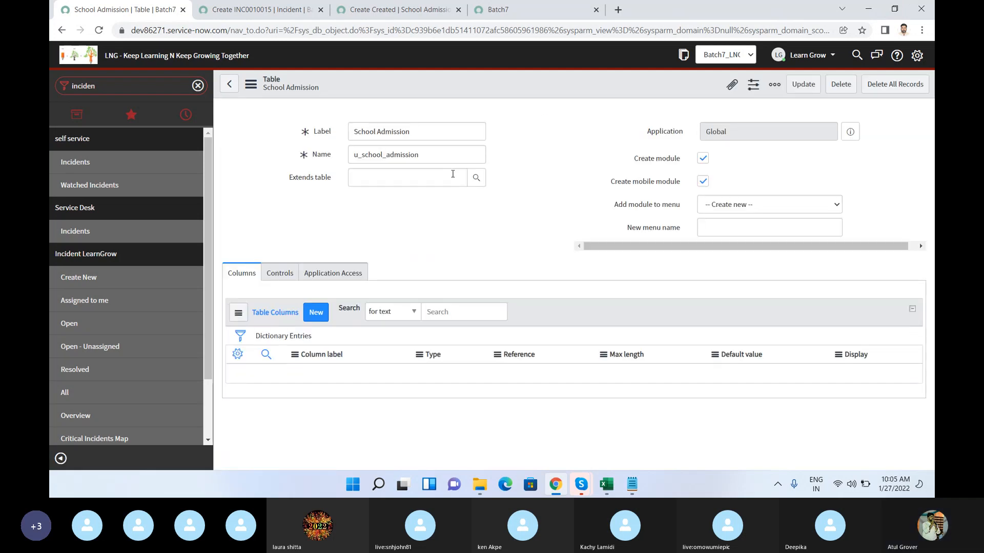
Step: Reload the School Admission new-record form to check for the saved Father's Name field
scroll(446, 253, down, 3)
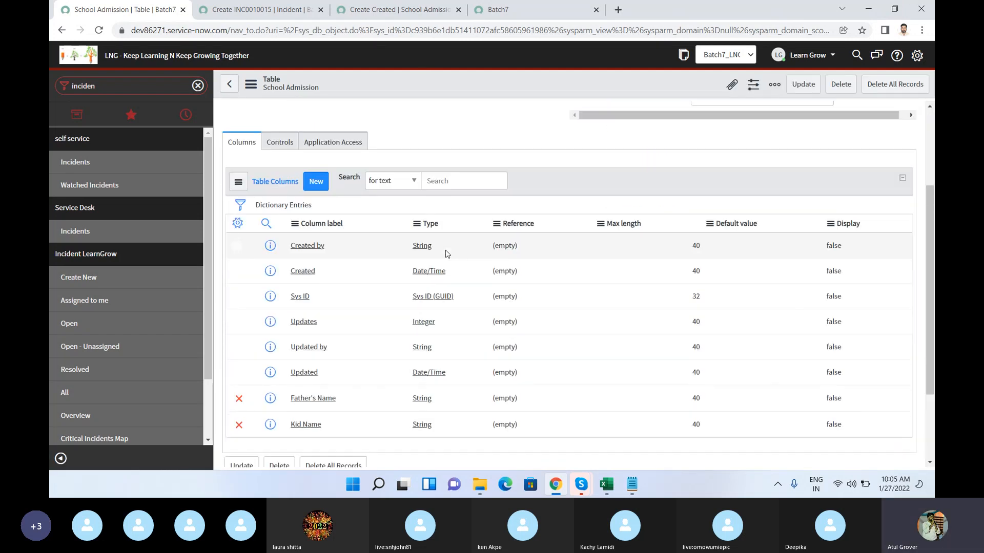
click(386, 15)
click(374, 36)
key(Return)
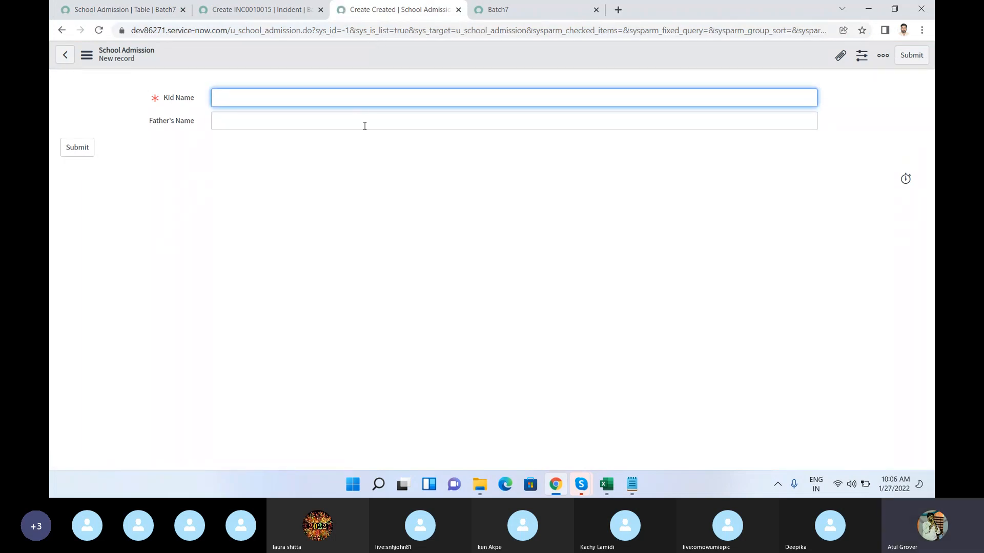
Step: Return to the School Admission table record and insert a new column row labelled Class
click(110, 14)
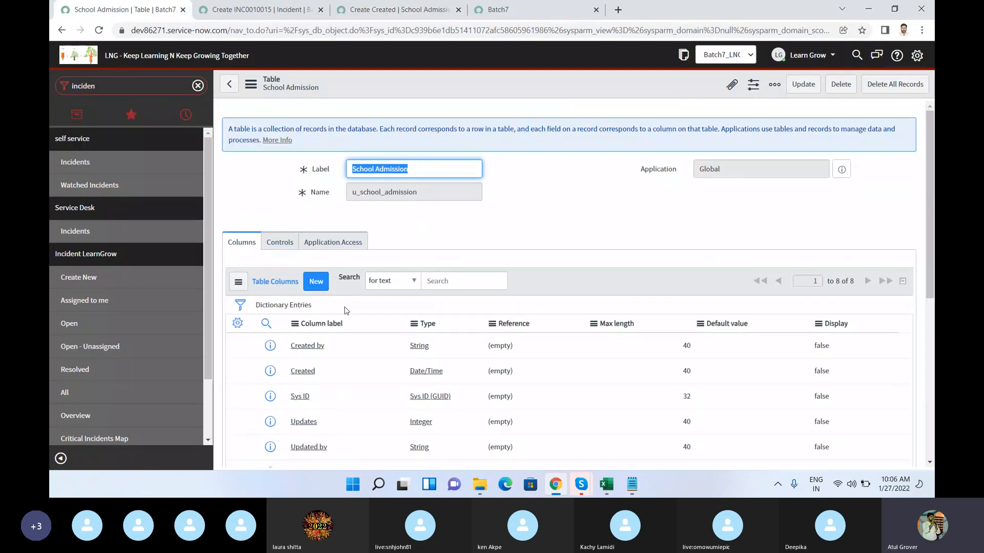
scroll(346, 315, down, 5)
click(302, 266)
double_click(303, 266)
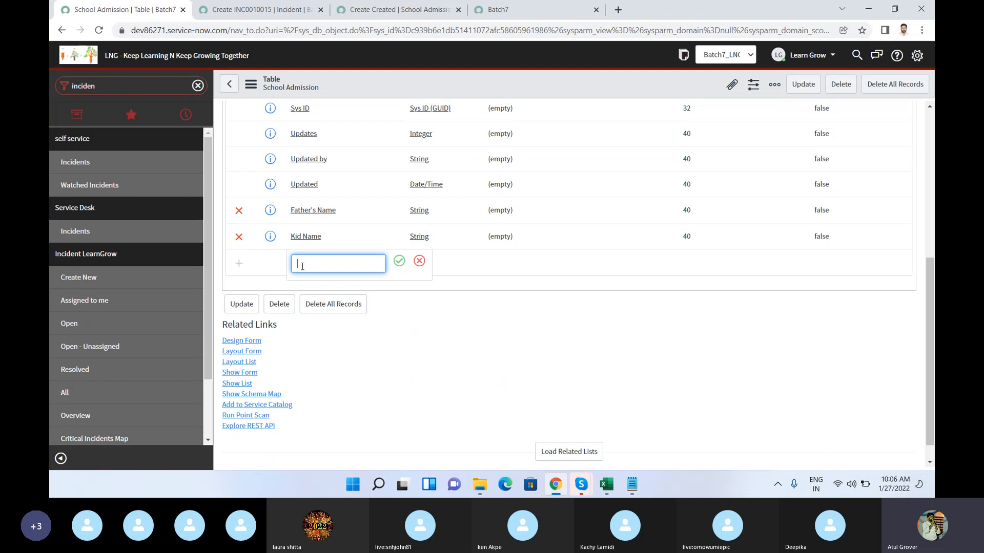
text(Class)
click(399, 261)
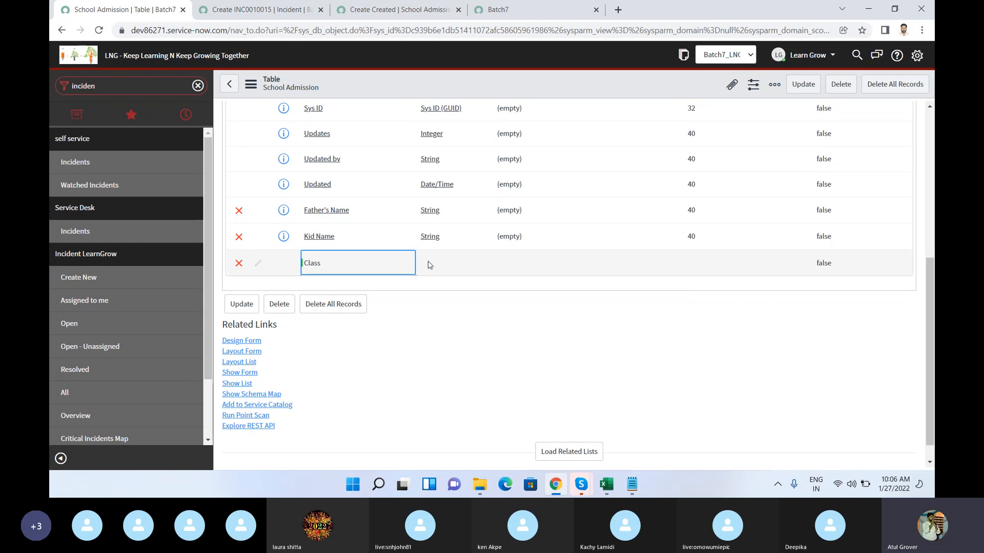
Step: Set the Class column's type to Reference
double_click(430, 264)
text(Re)
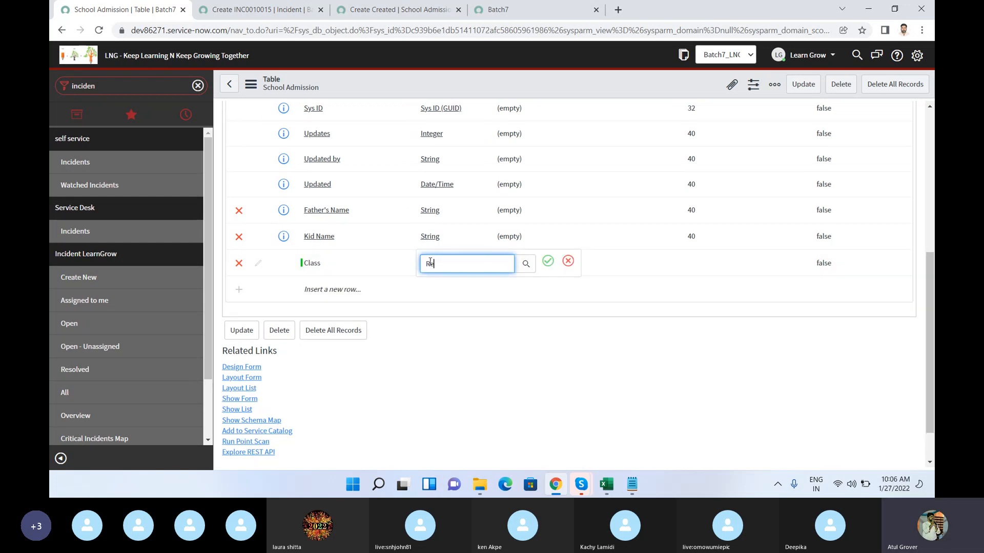
text(fe)
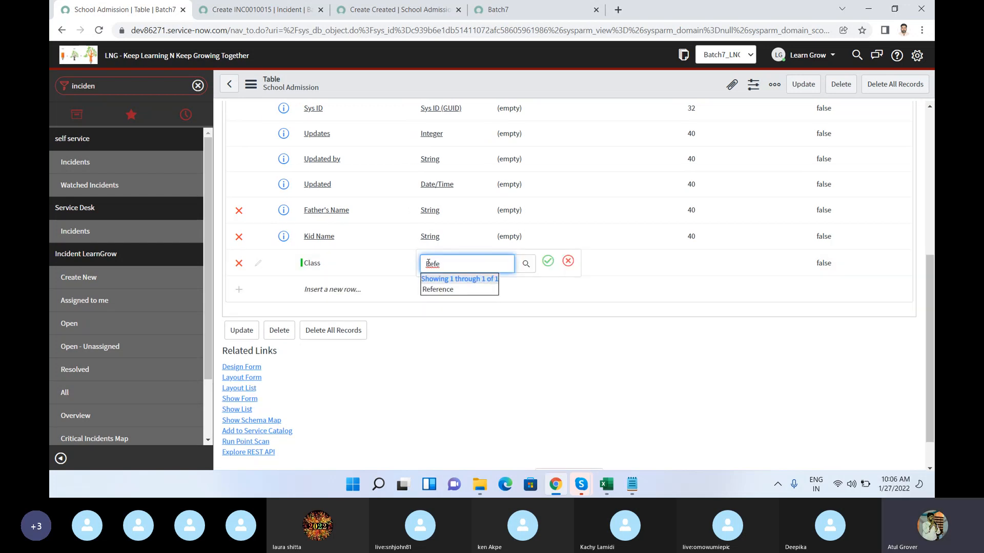
click(437, 290)
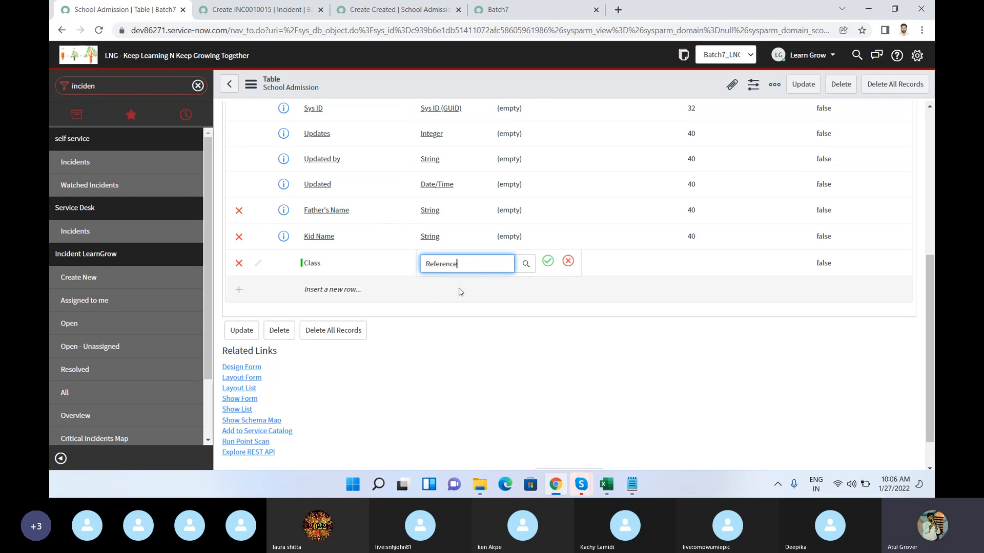
click(547, 261)
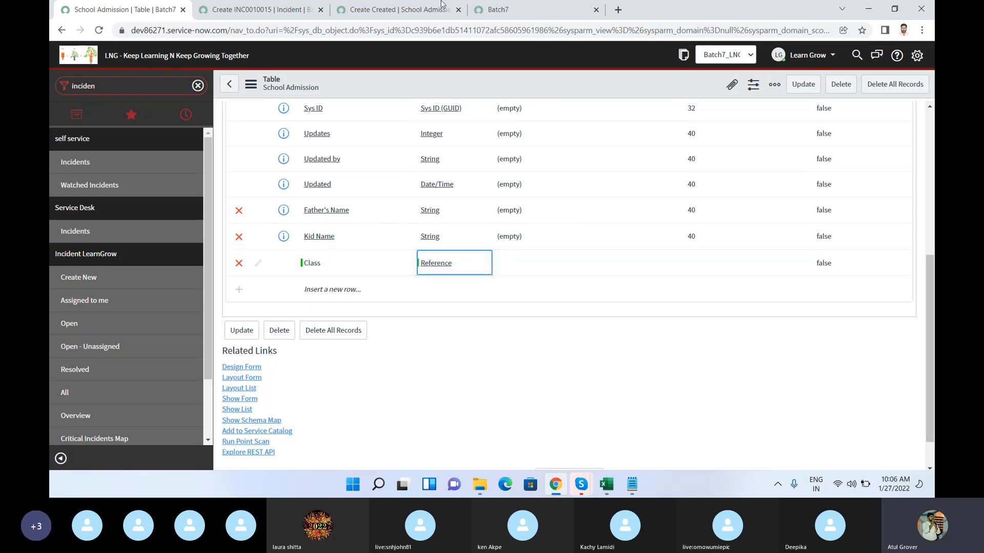
Step: Search the Class column's reference tables for cmdb_ci and choose Accessory as its reference
click(398, 10)
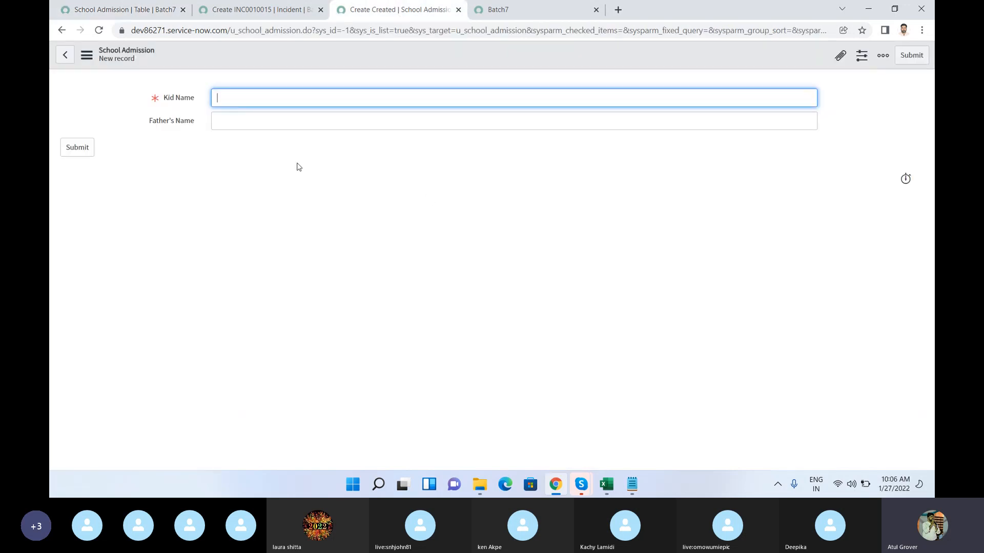
click(112, 9)
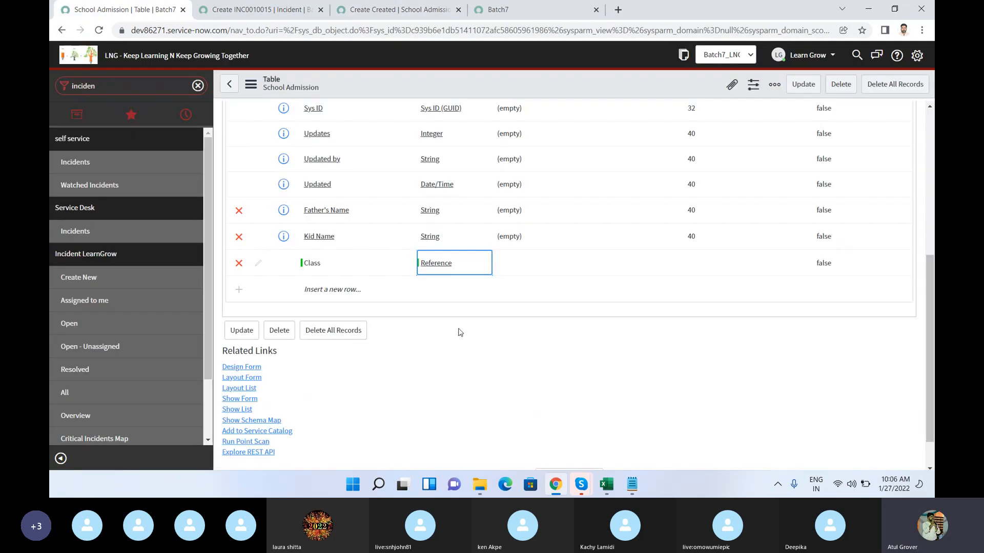
double_click(513, 268)
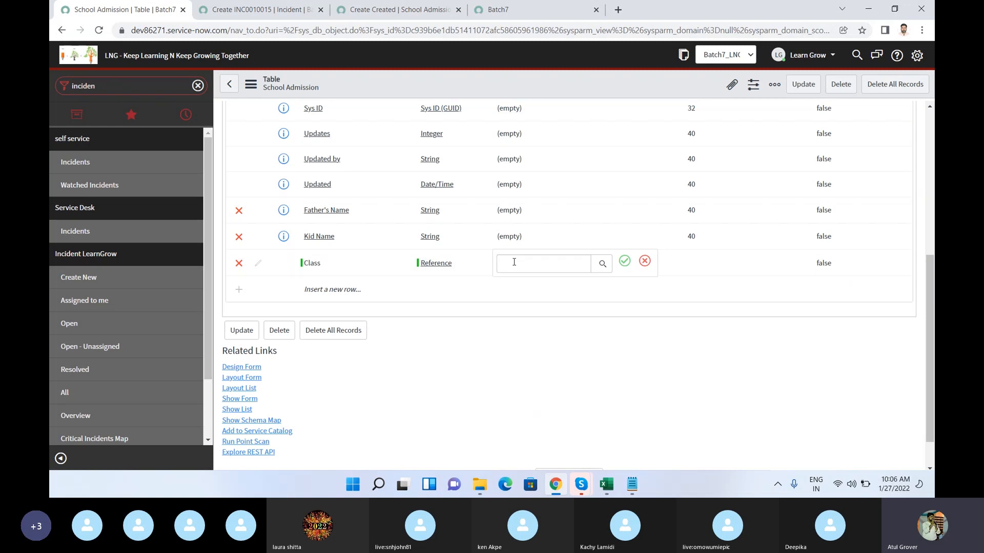
click(514, 262)
text(cmdb_ci)
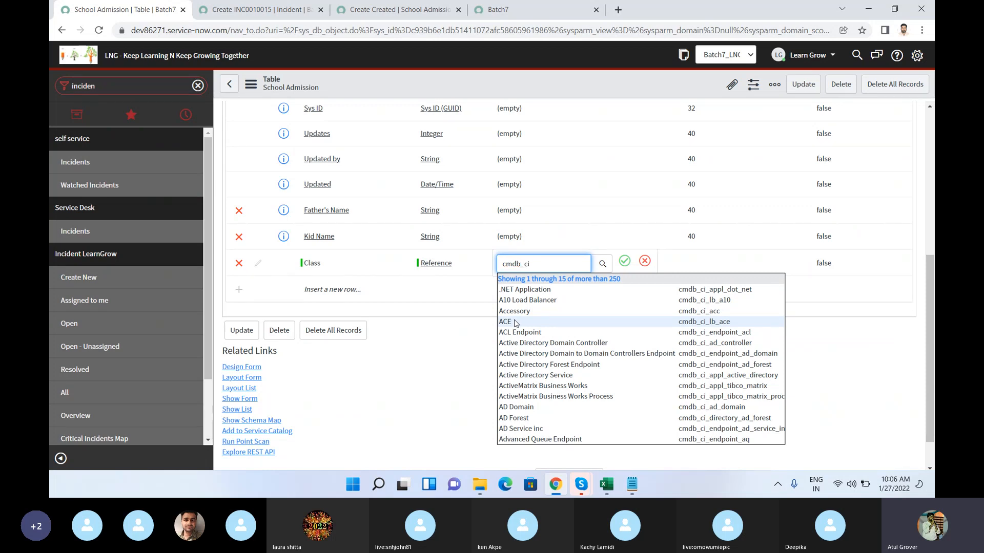
scroll(637, 307, down, 1)
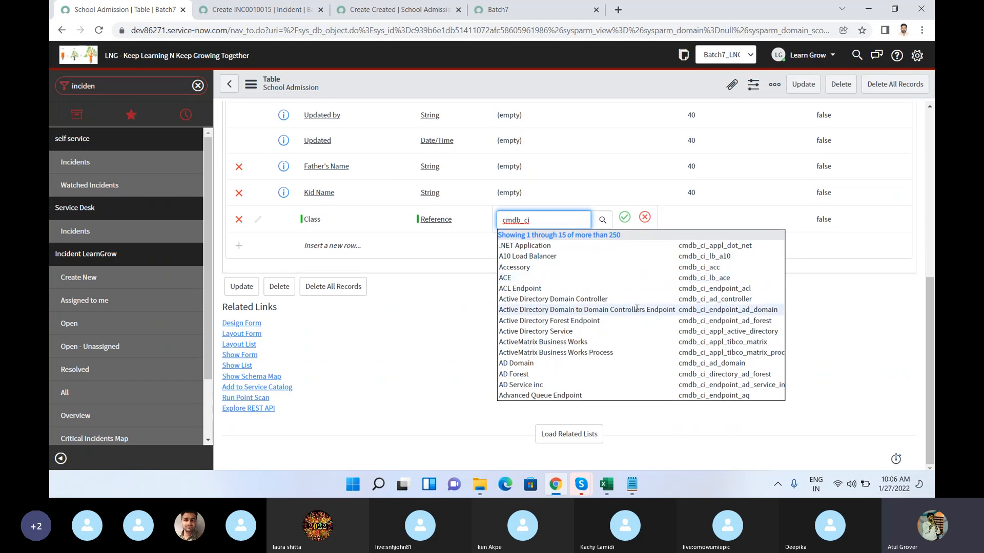
click(526, 268)
click(625, 217)
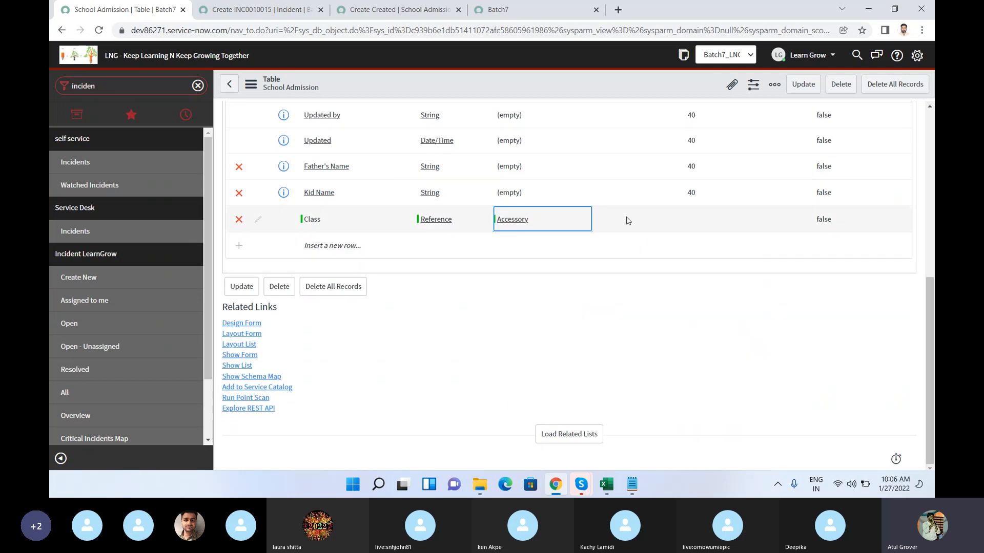
Step: Save the School Admission table with the Class column and reload its new-record form to check for the field
right_click(668, 88)
click(684, 92)
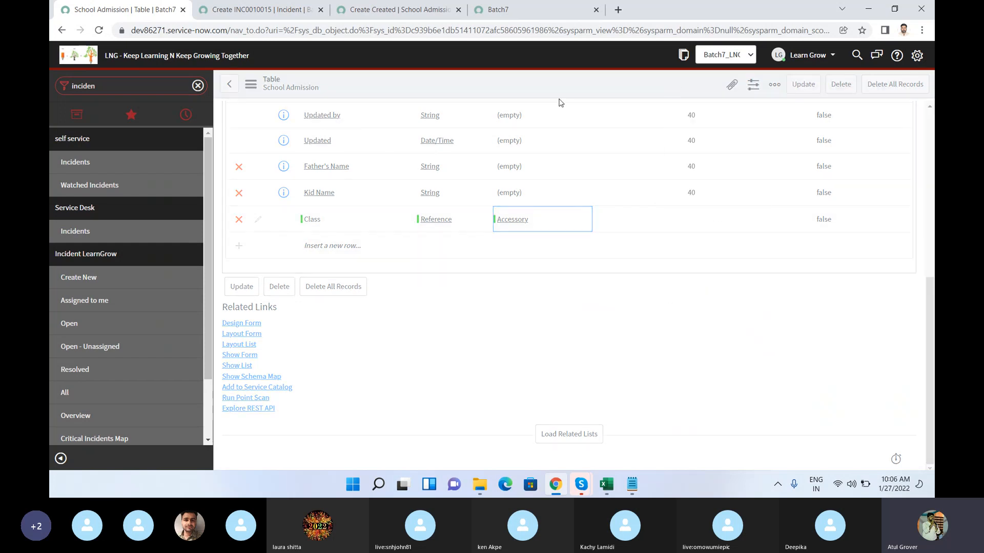
click(393, 12)
click(391, 34)
key(Return)
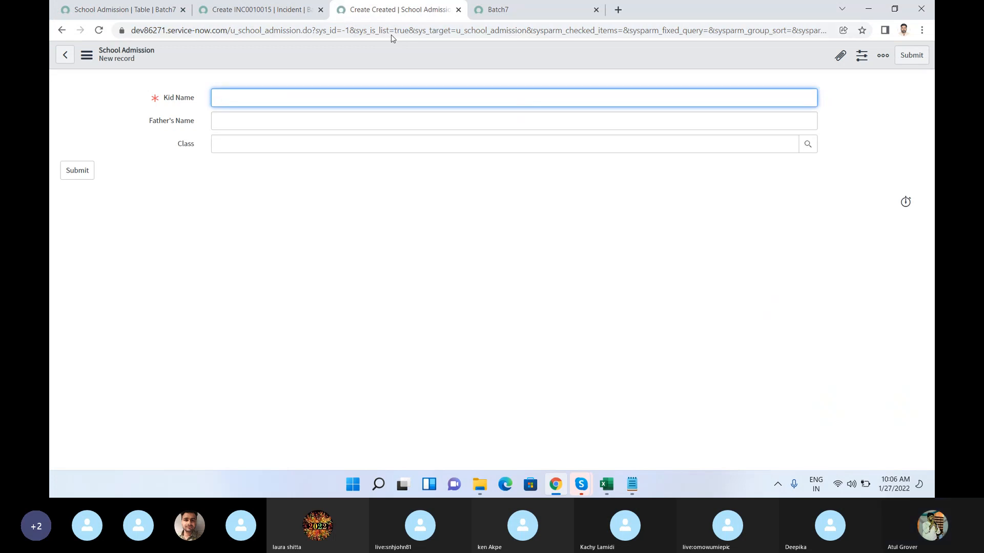
Step: View the Class field's dictionary information on the form, including its reference table, and return to the School Admission table record
click(363, 148)
right_click(186, 147)
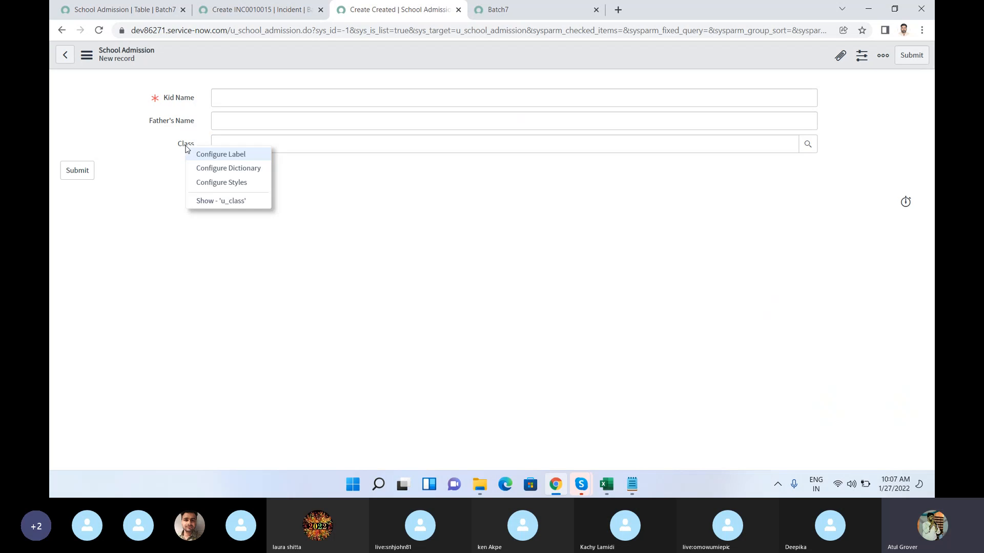
click(204, 205)
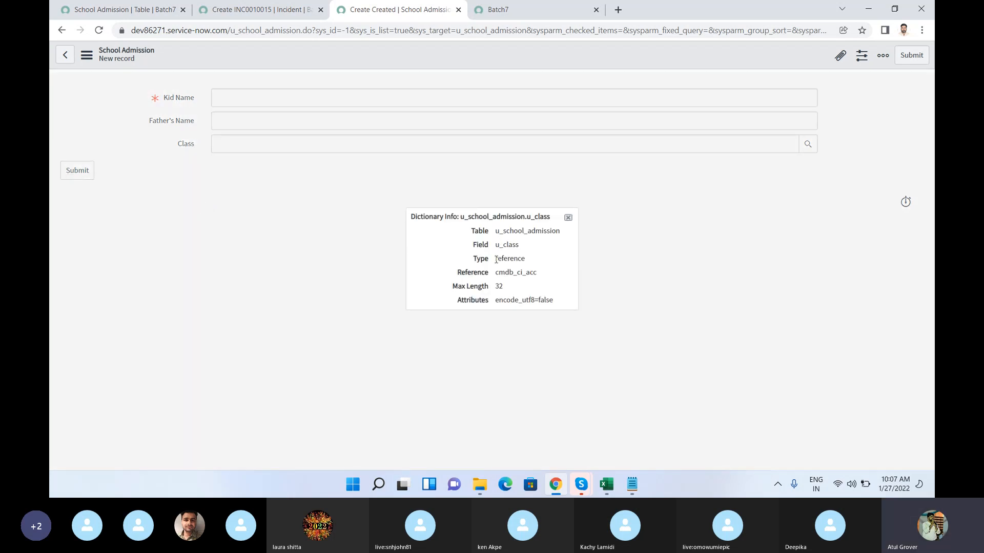
drag(496, 275, 541, 280)
click(570, 220)
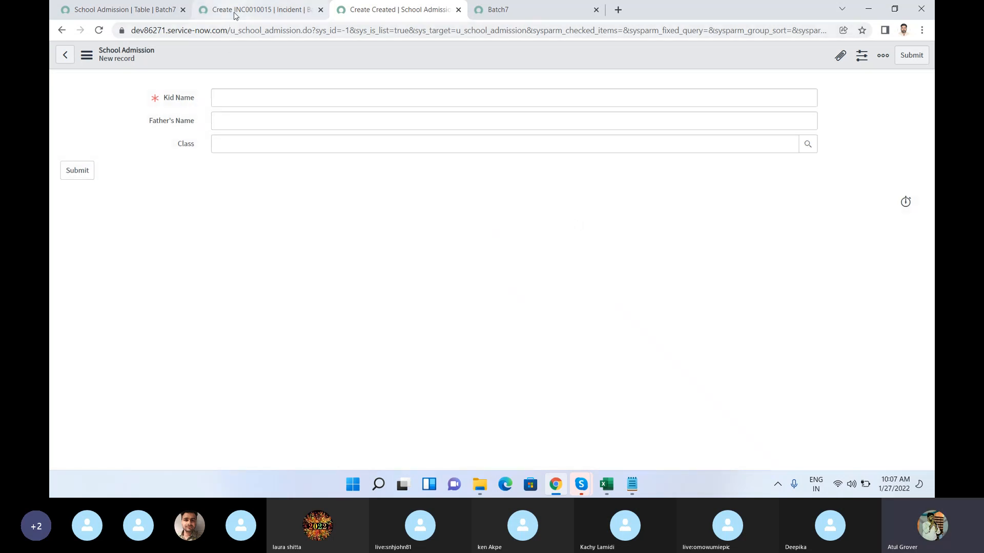
click(129, 9)
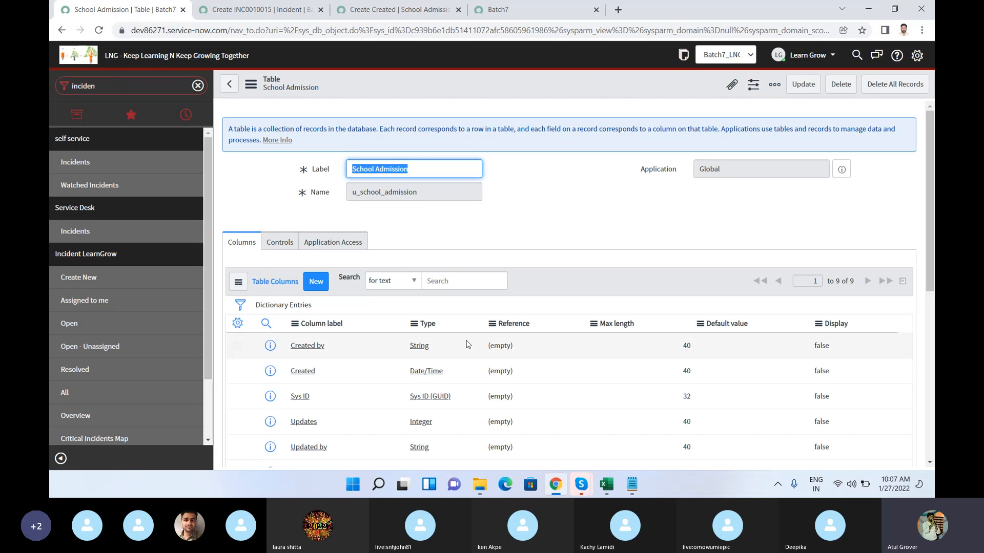
click(581, 484)
click(543, 430)
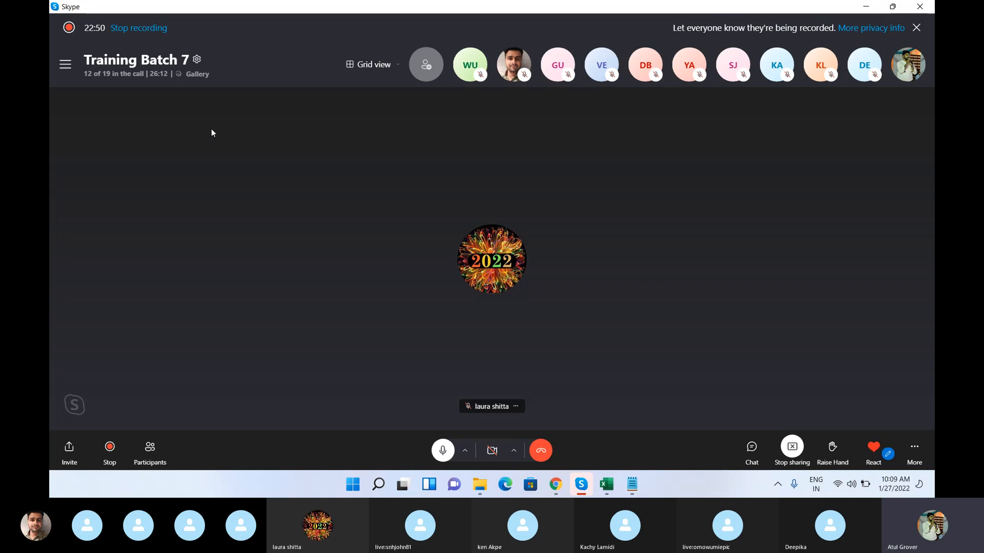
click(558, 484)
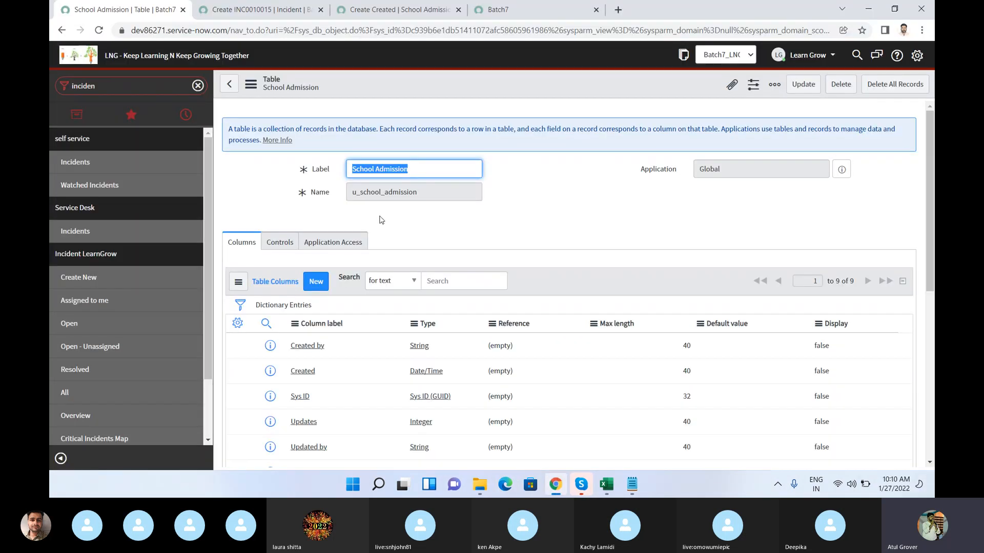
Step: Examine the School Admission table's name and label values
click(430, 196)
drag(429, 196, 348, 190)
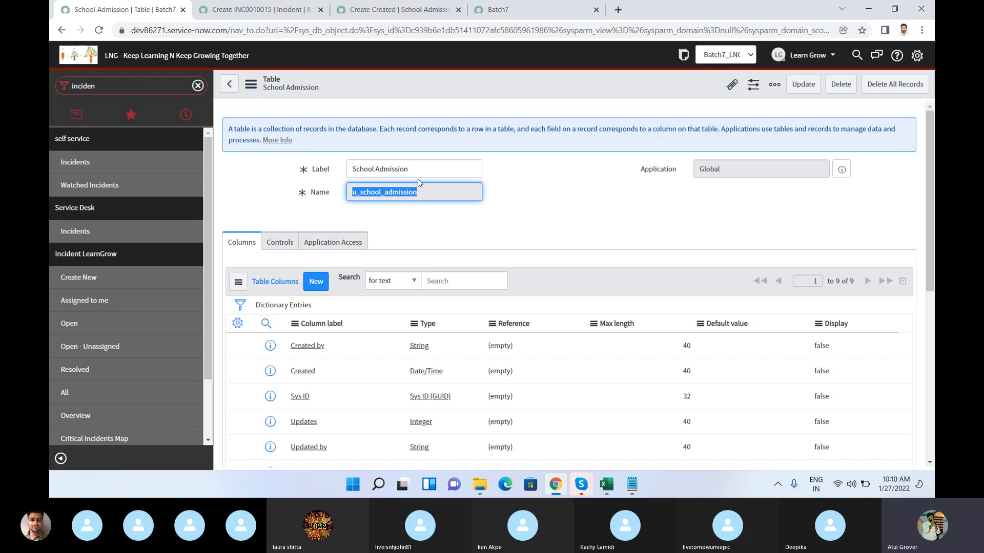
drag(412, 169, 302, 165)
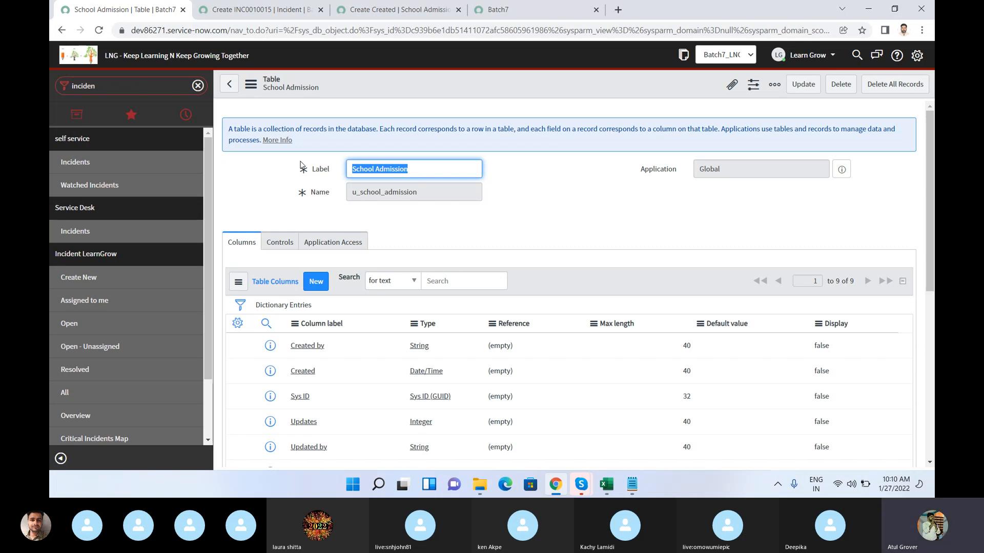
Step: Insert a new column row labelled DOB in the School Admission table and set its type to Date/Time
scroll(361, 318, down, 3)
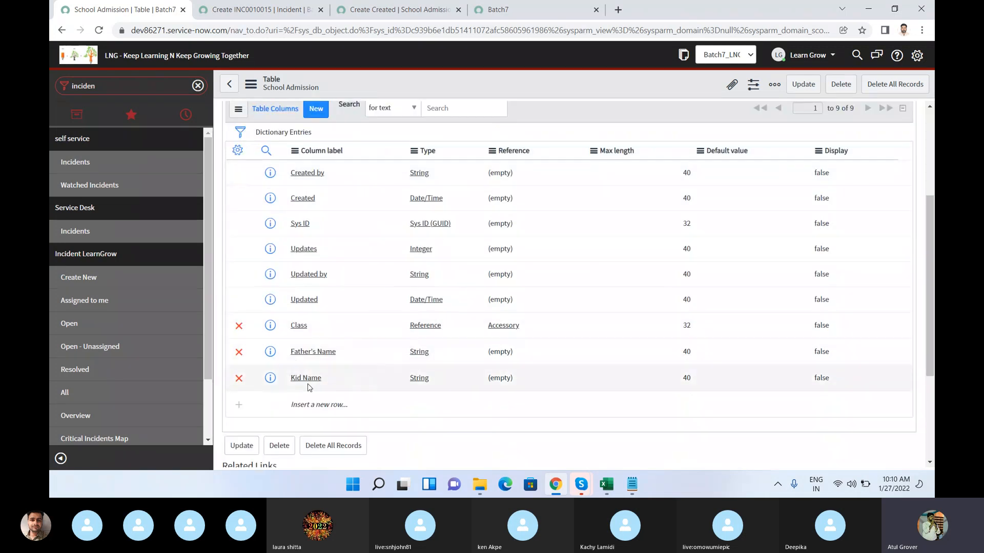
click(300, 404)
text(DOB)
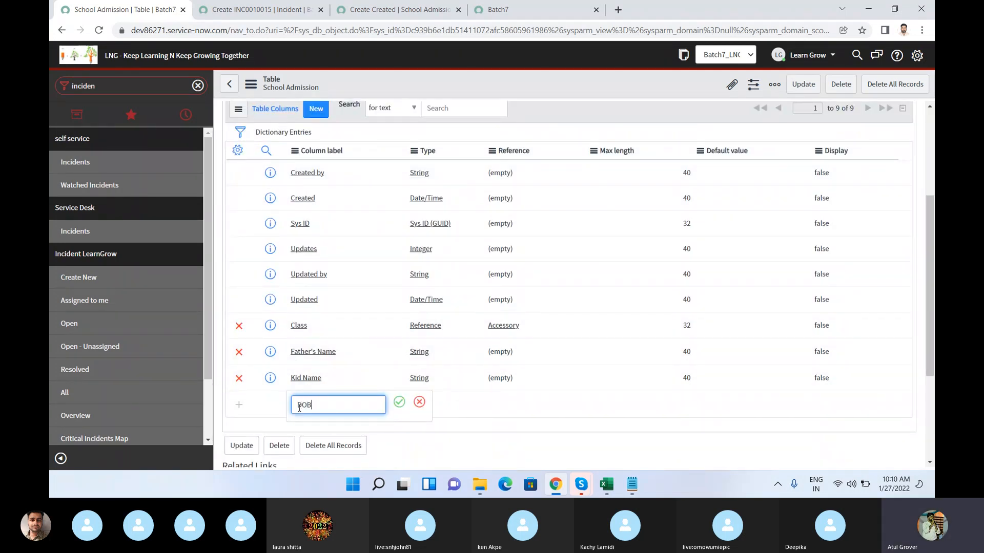
click(399, 402)
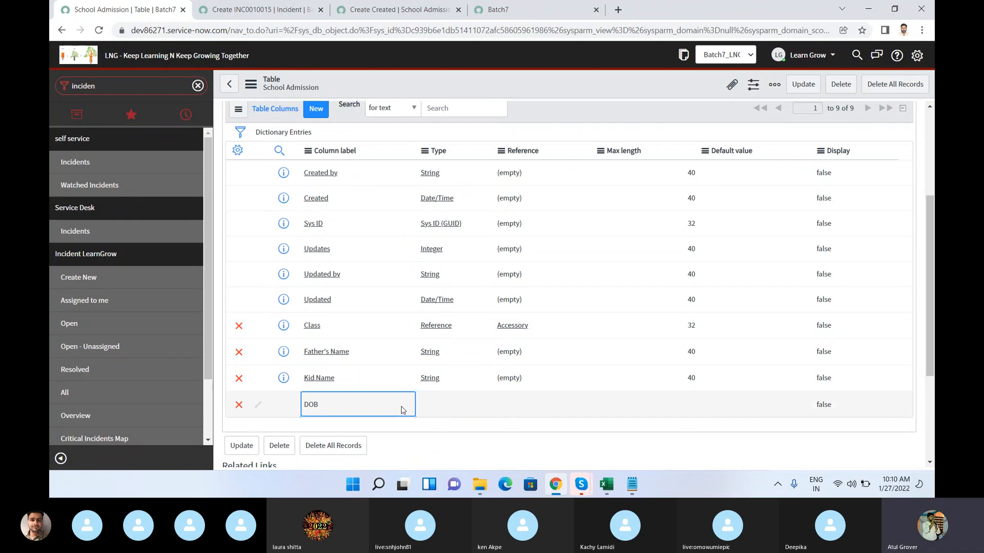
double_click(438, 409)
text(Dat)
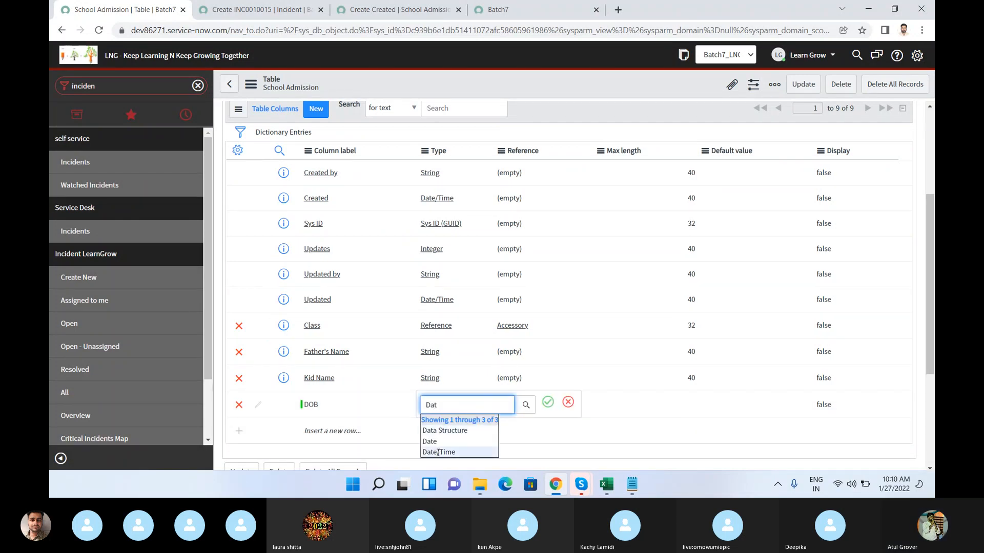
click(451, 452)
click(548, 403)
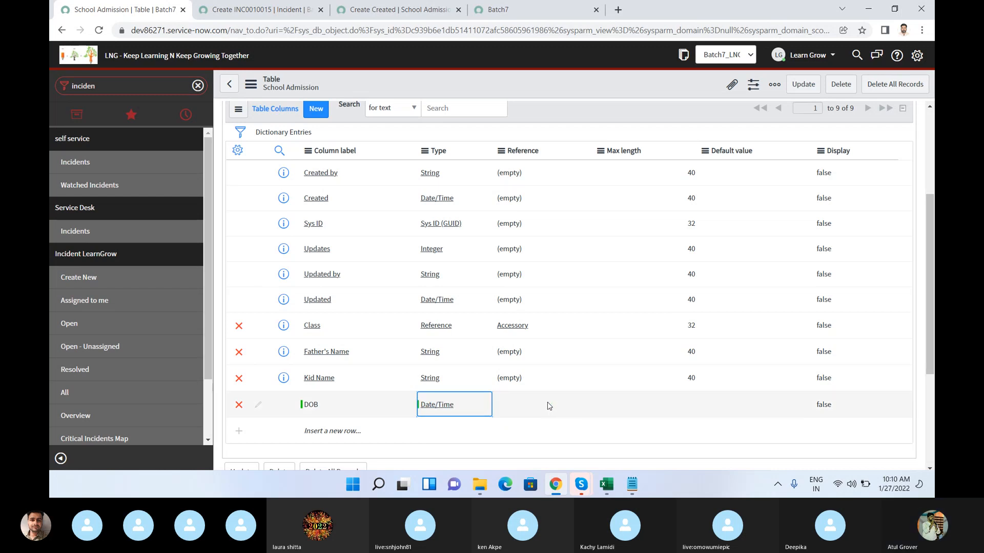
Step: Save the table with the DOB column, check the reloaded new-record form for the field, and return to the table record
right_click(673, 83)
click(688, 91)
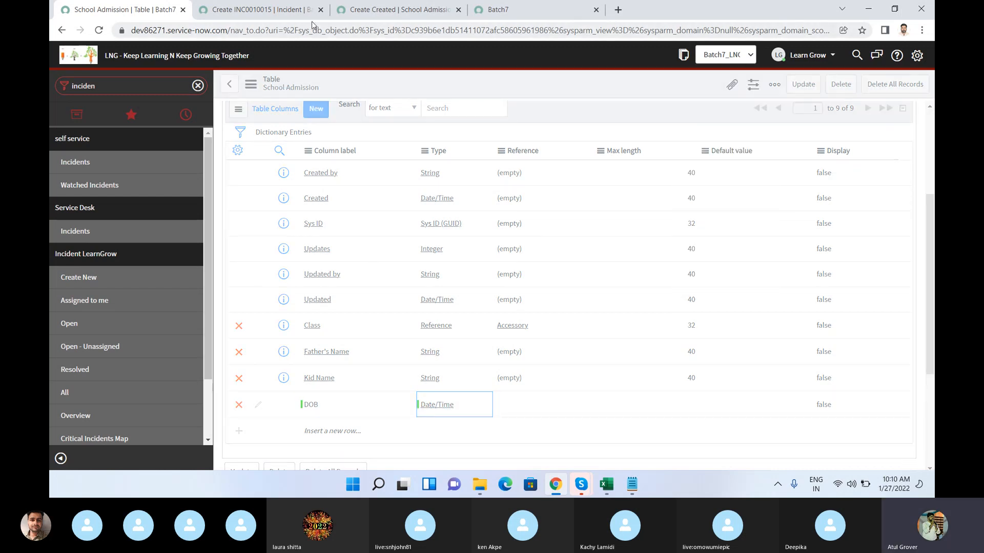
click(371, 14)
click(358, 32)
key(Return)
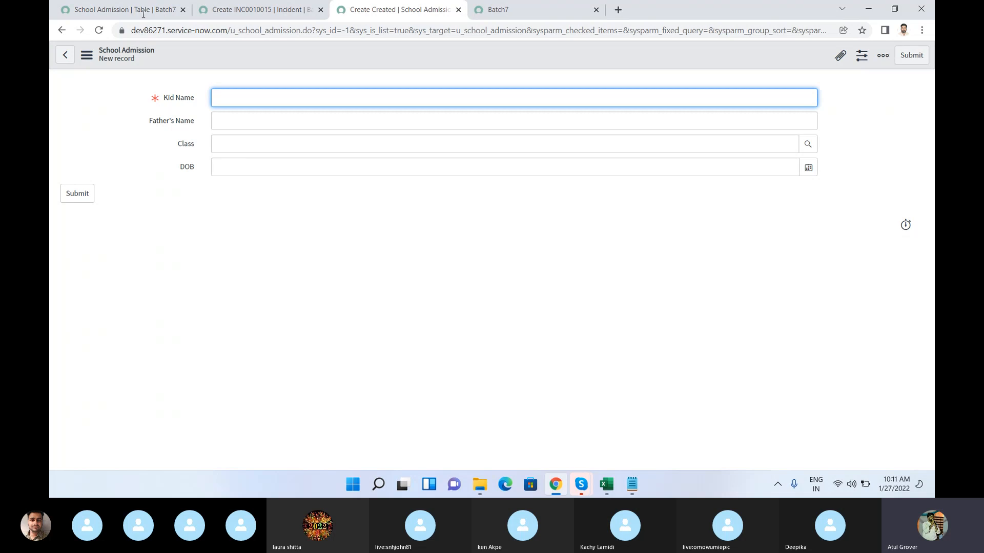
click(120, 9)
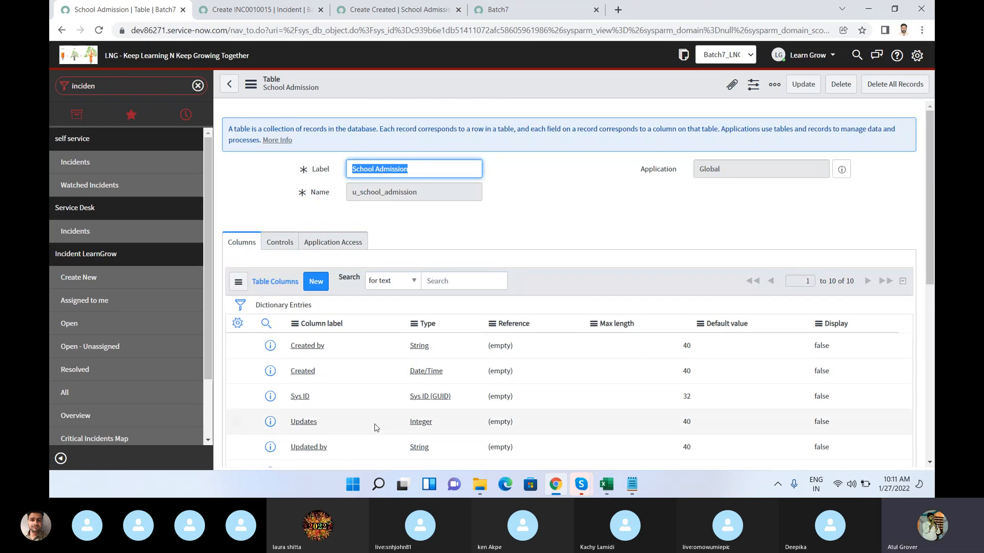
mouse_move(581, 479)
click(530, 420)
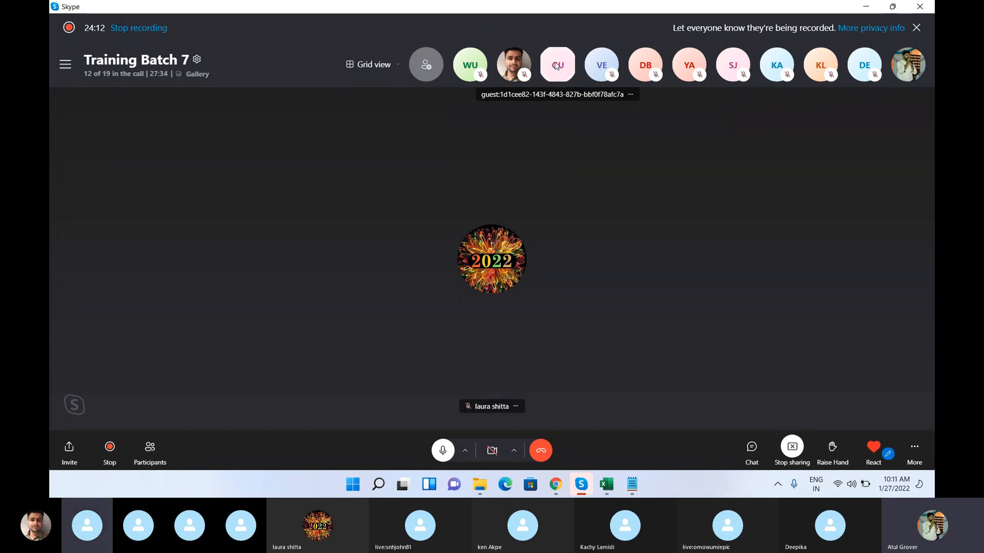
click(555, 484)
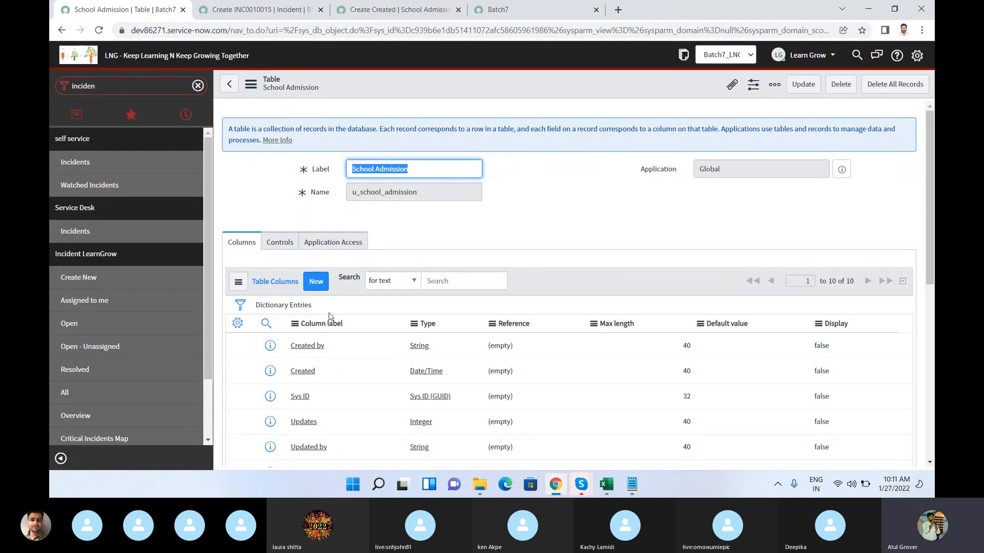
Step: Start a new dictionary entry for the School Admission table and choose Currency as its field type
scroll(332, 316, down, 2)
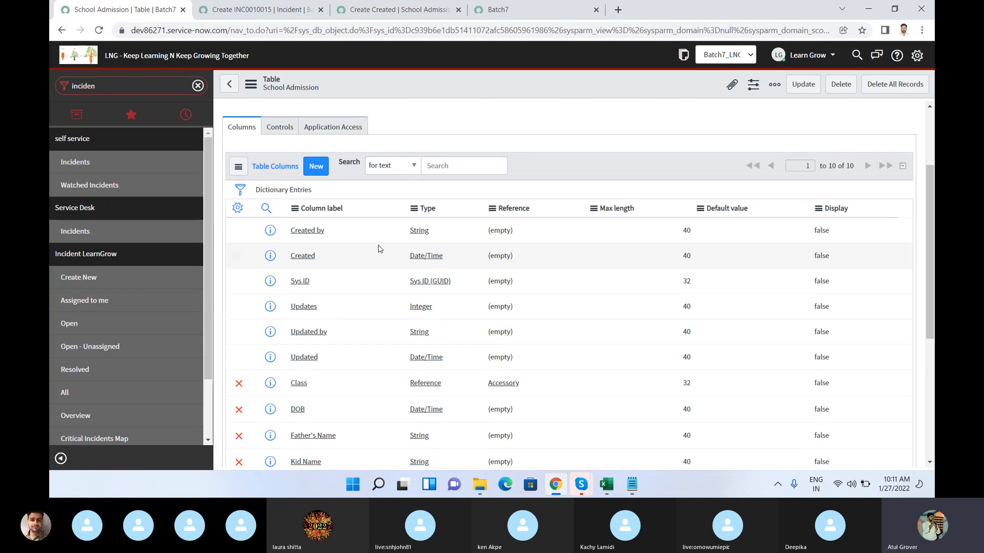
scroll(389, 277, down, 2)
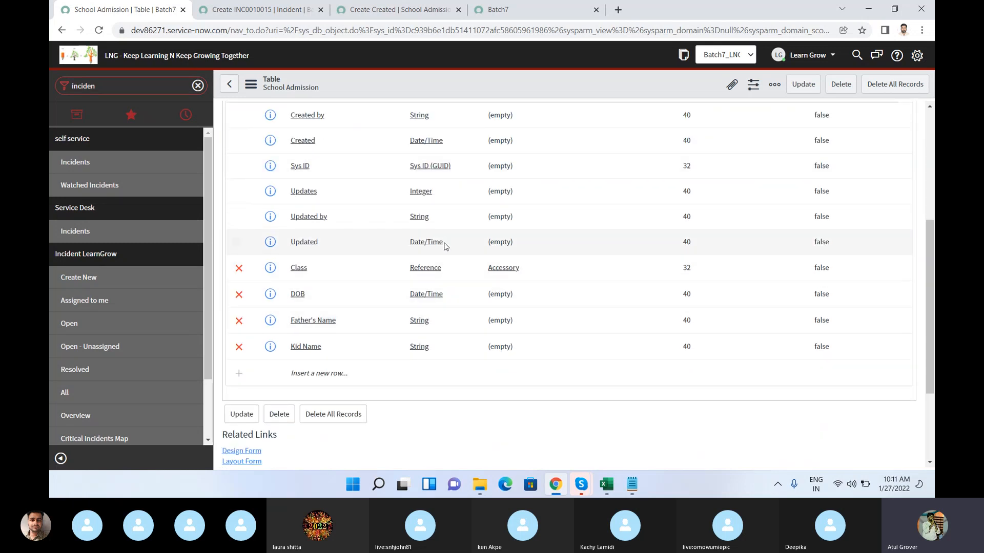
scroll(432, 292, up, 2)
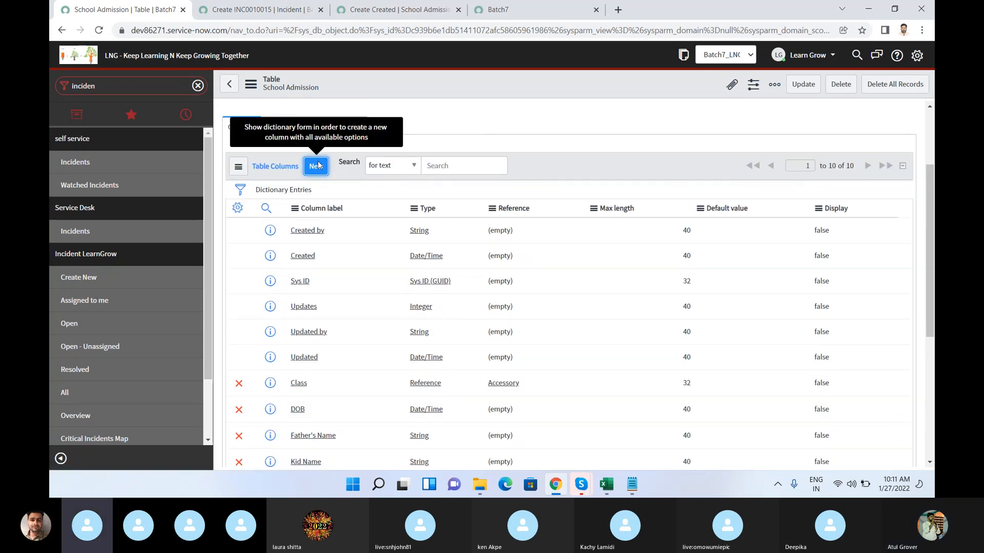
click(316, 165)
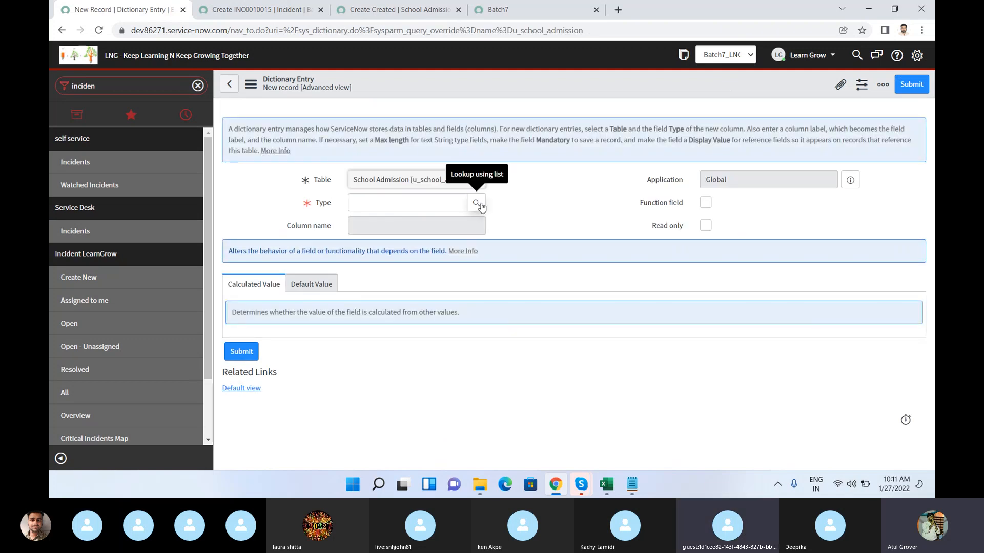
click(477, 204)
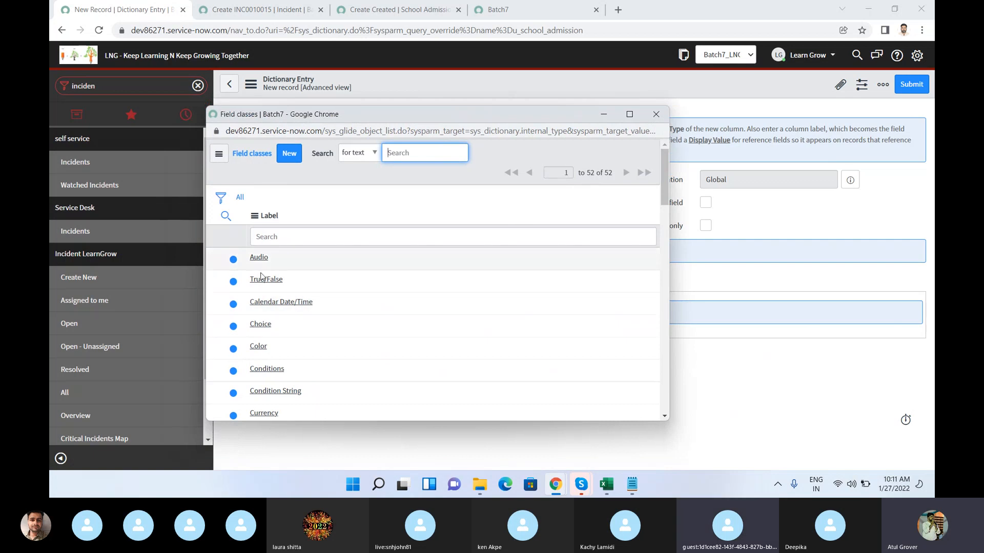
scroll(315, 301, down, 1)
scroll(315, 301, down, 1)
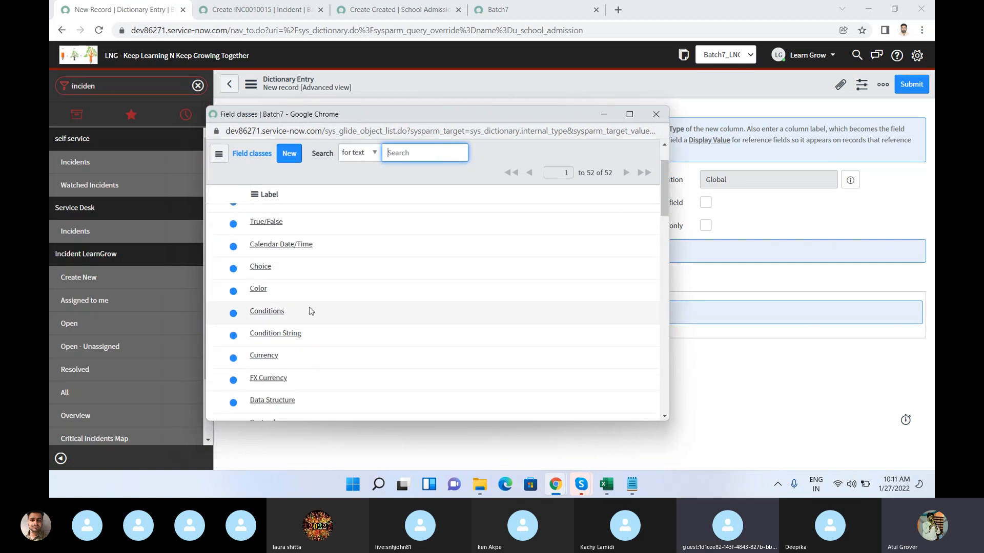
click(270, 361)
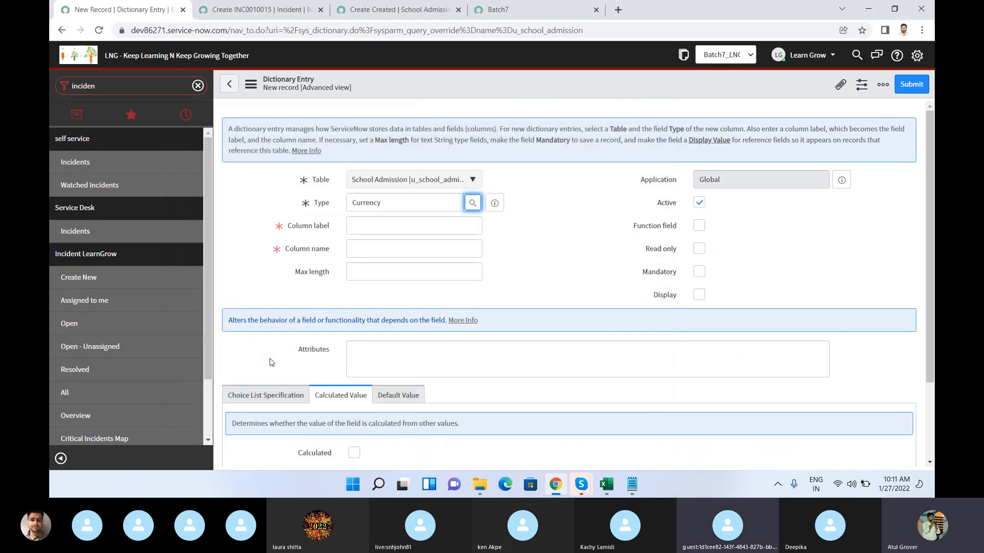
Step: Label the new currency column Fee and submit the dictionary entry
click(375, 225)
text(Fee)
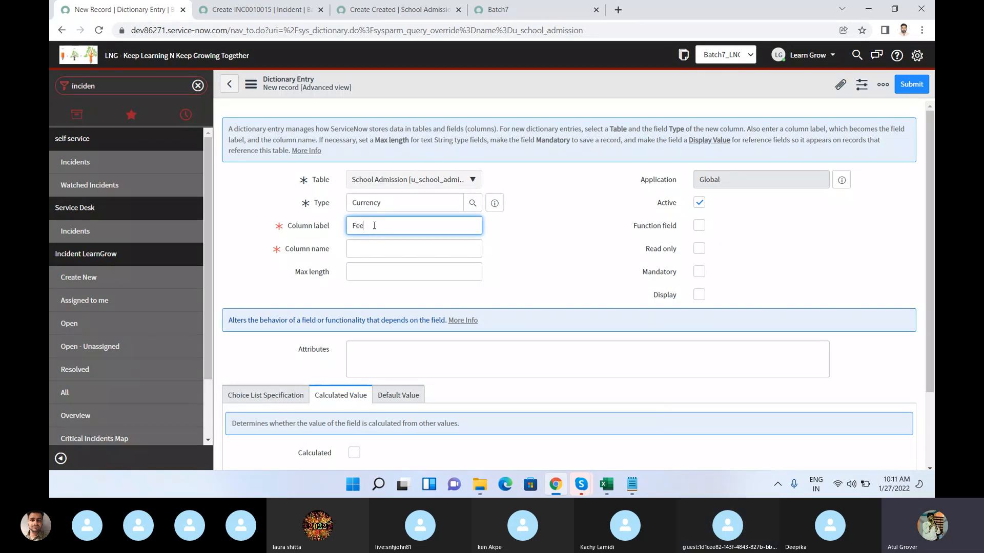
key(Tab)
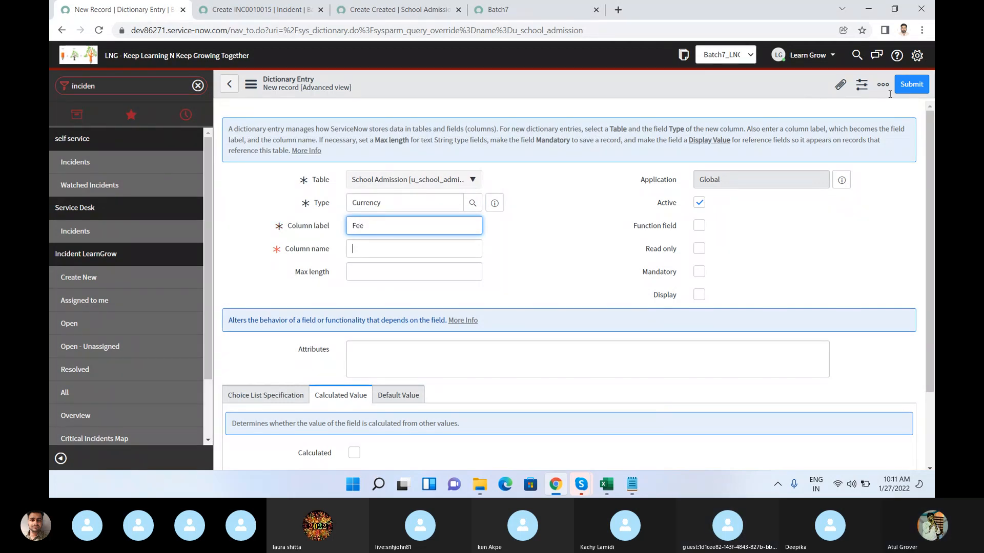
click(909, 87)
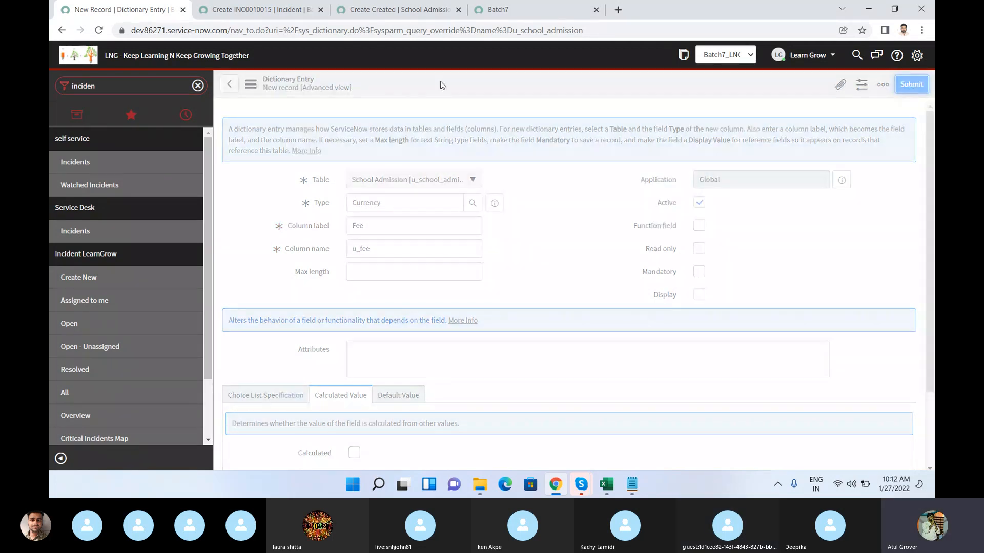
Step: Reload the School Admission new-record form and examine the Fee field's currency choices and amount box
click(383, 11)
click(381, 30)
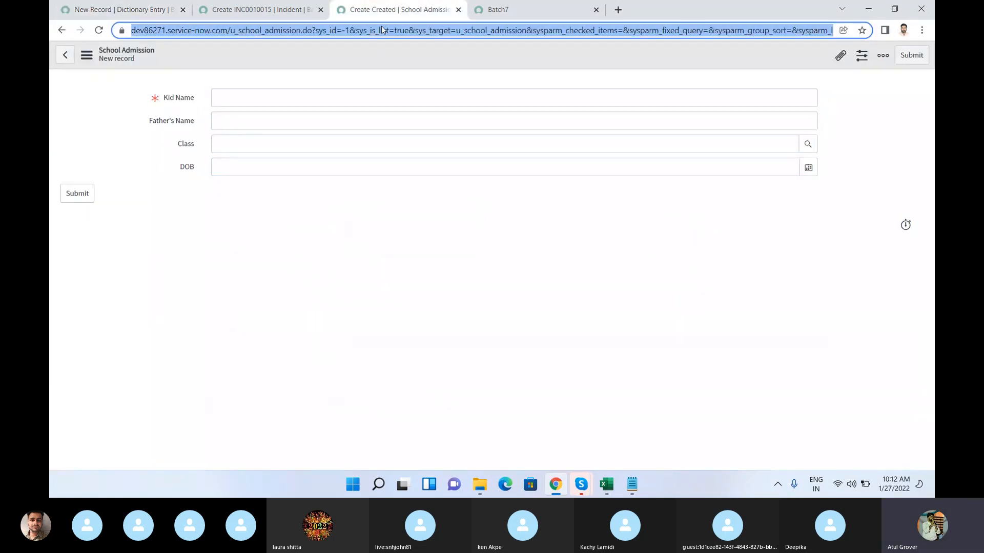
key(Return)
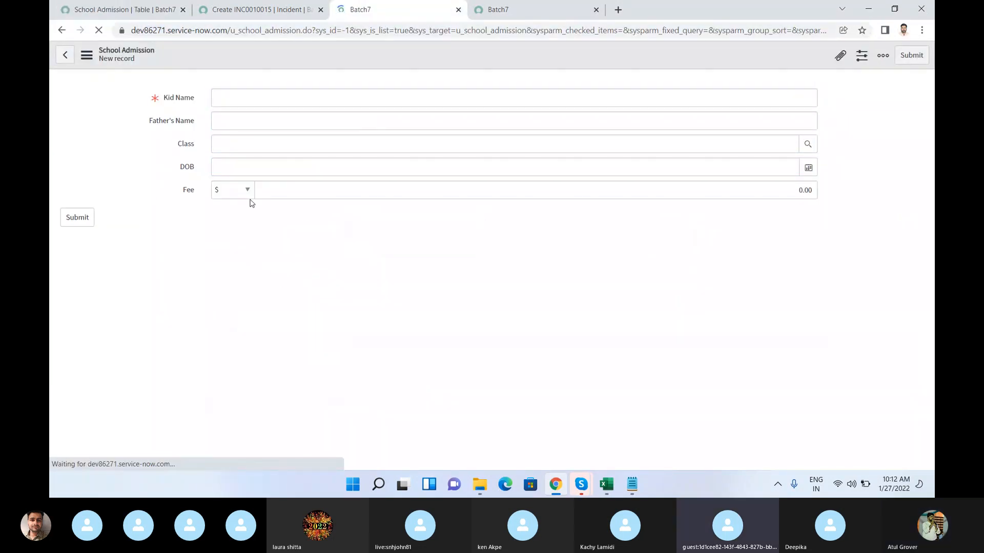
click(250, 197)
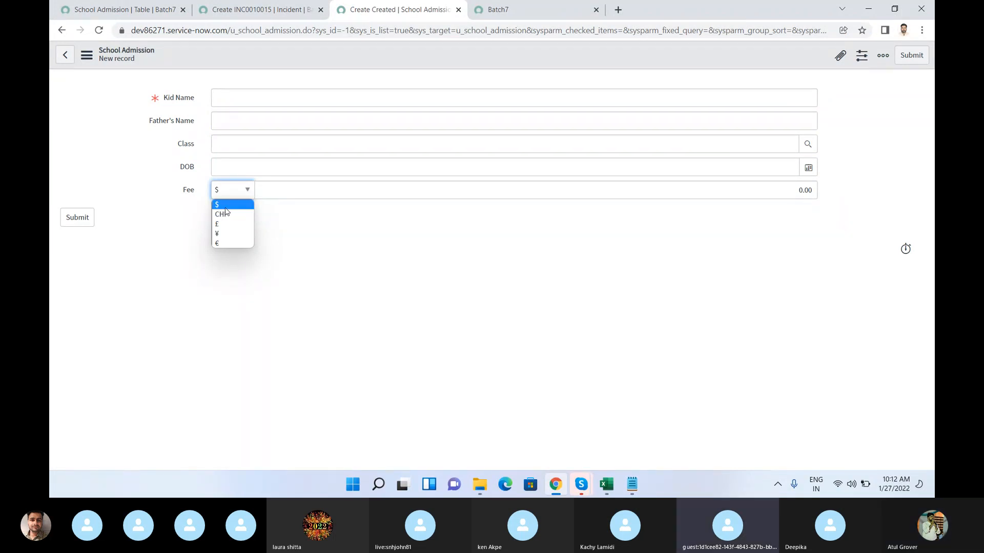
click(281, 190)
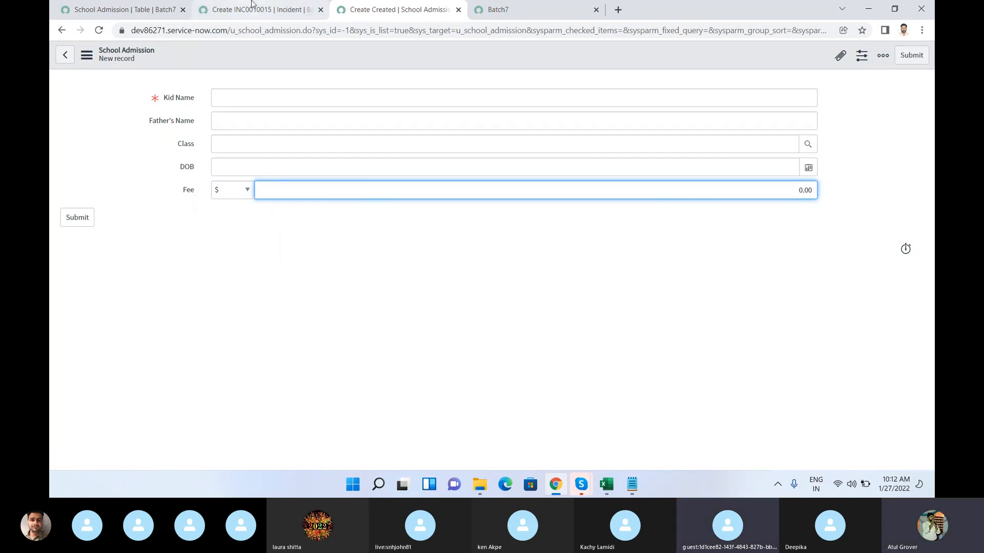
Step: Return to the School Admission table record, then switch to the Skype call window
click(161, 11)
mouse_move(584, 492)
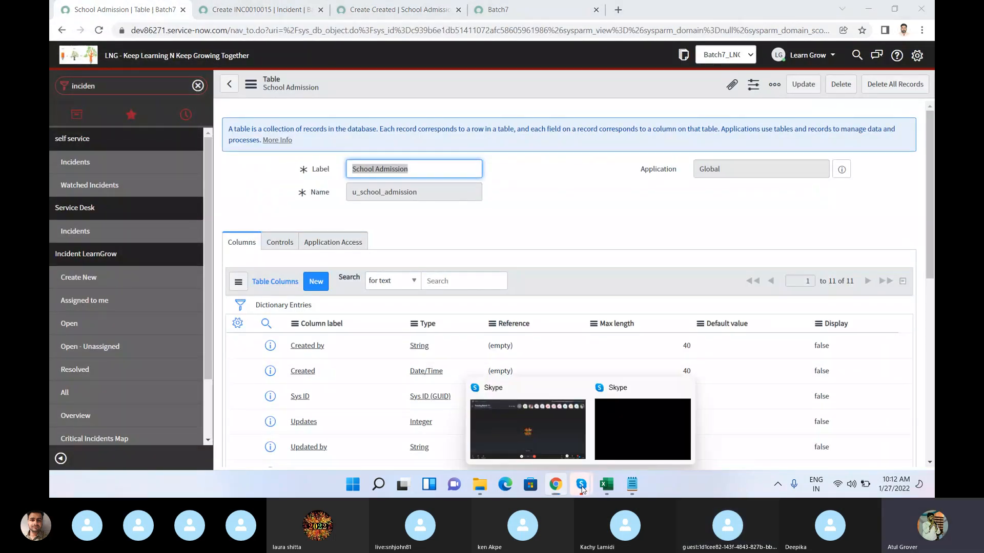
click(483, 416)
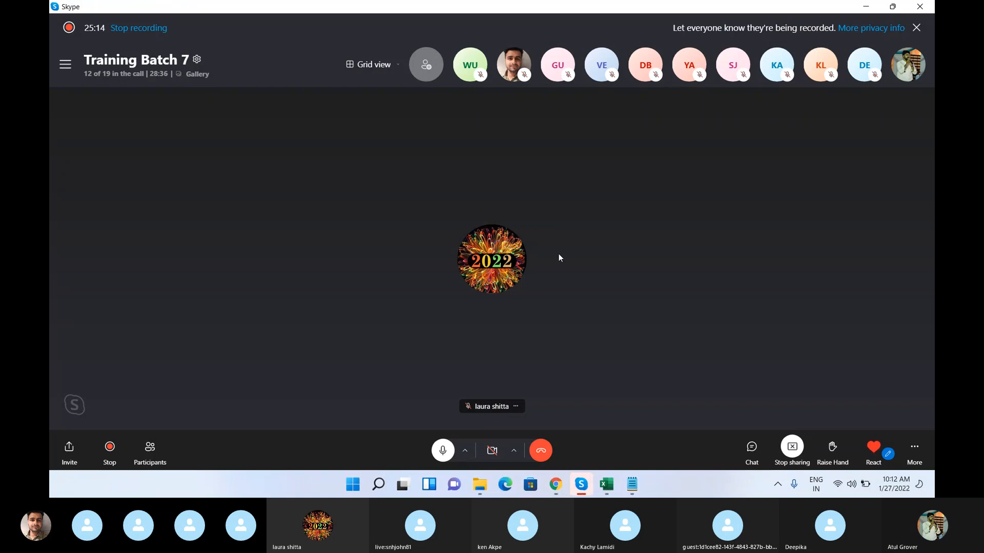
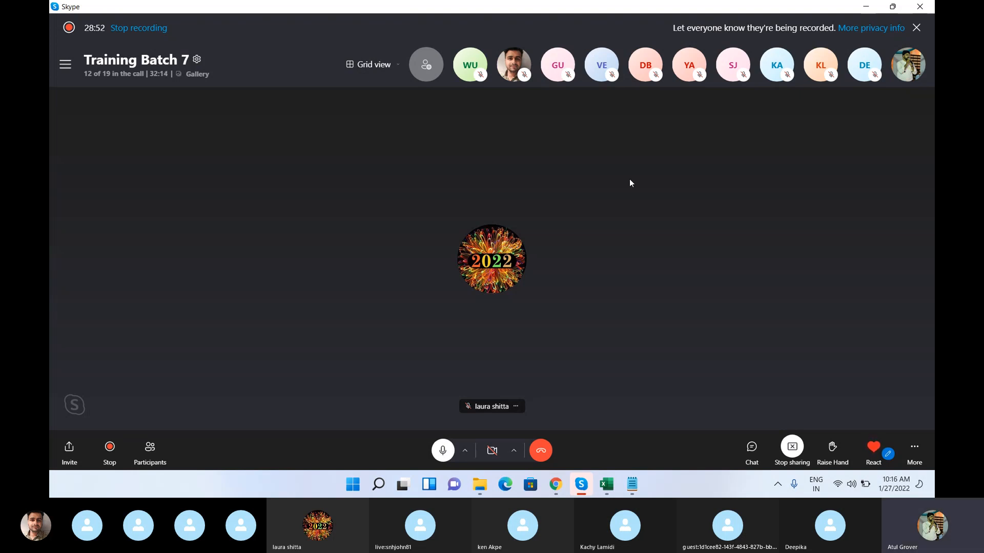
Step: Switch back to the School Admission table record in Chrome and make the table extensible in its controls
mouse_move(556, 484)
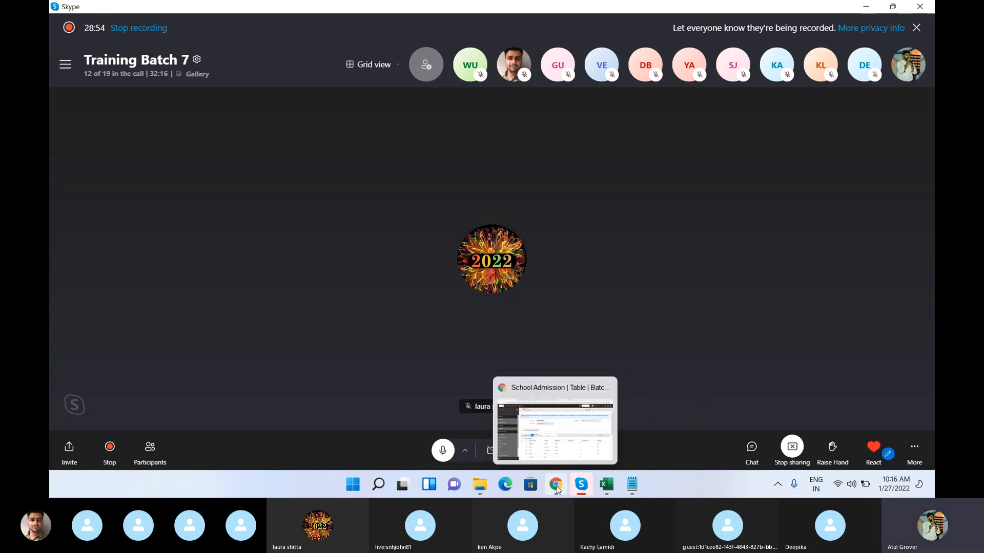
click(541, 433)
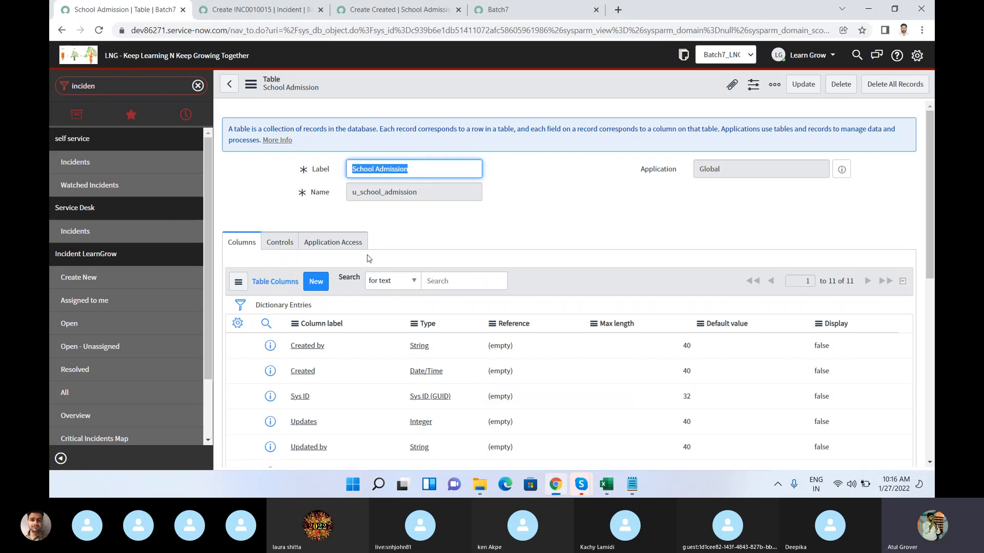
click(282, 250)
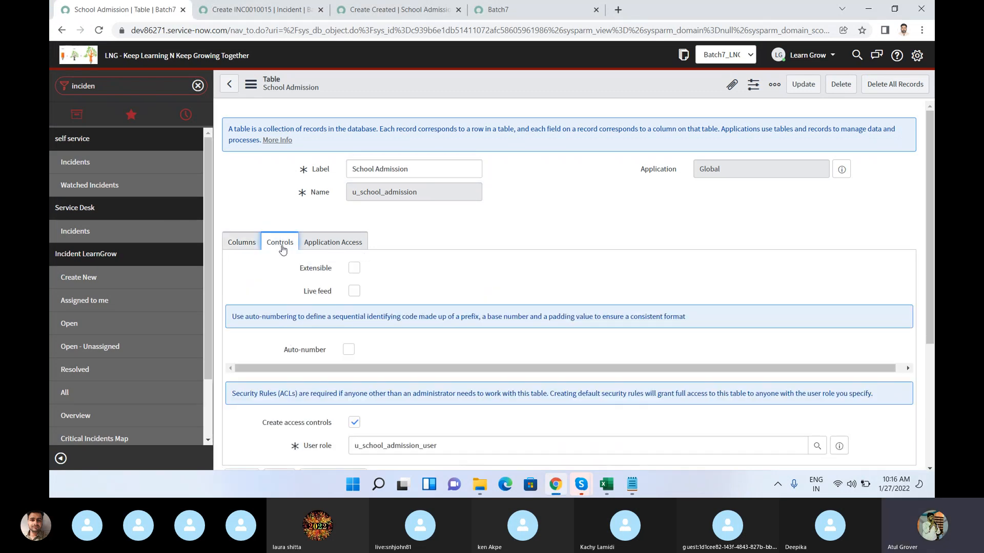
click(319, 250)
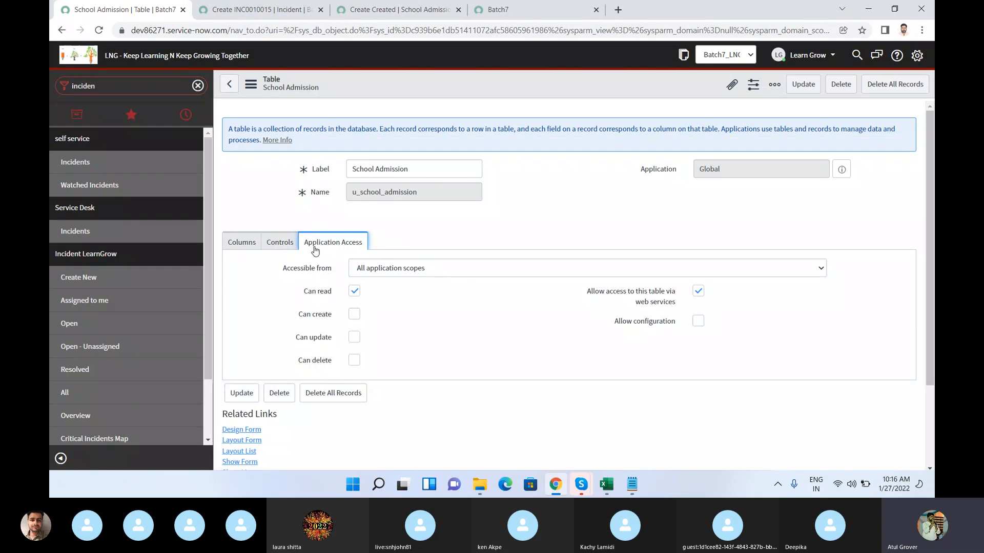
click(278, 248)
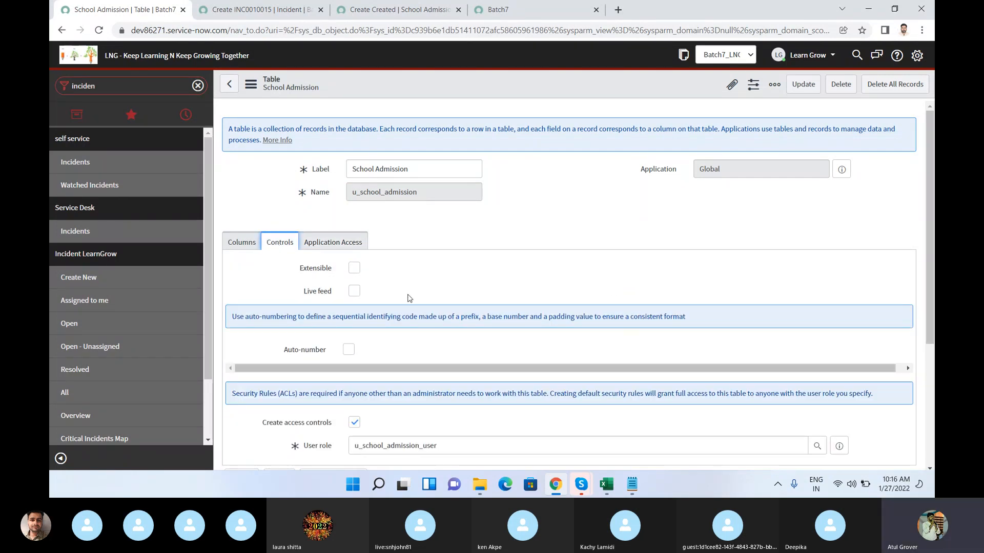
scroll(410, 297, down, 1)
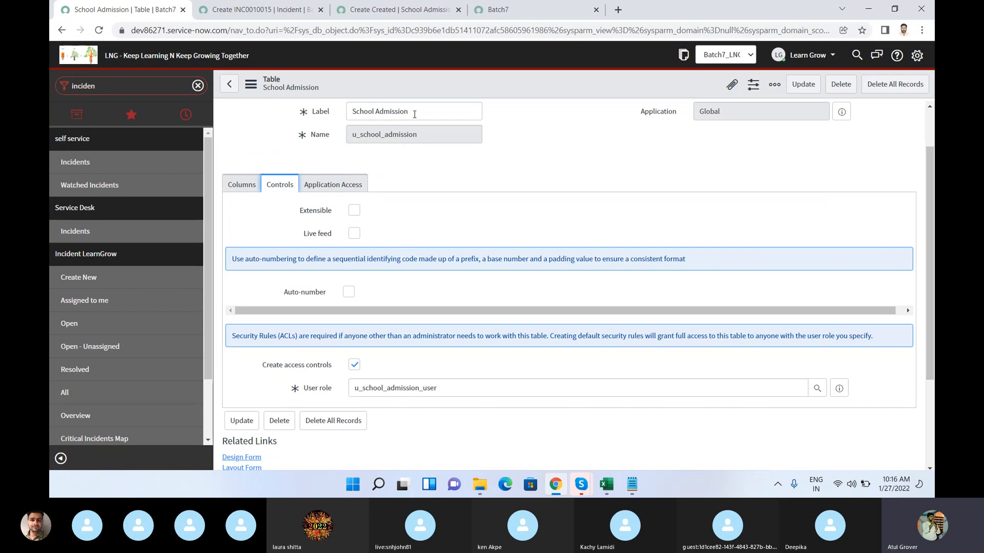
click(356, 212)
drag(423, 114, 306, 103)
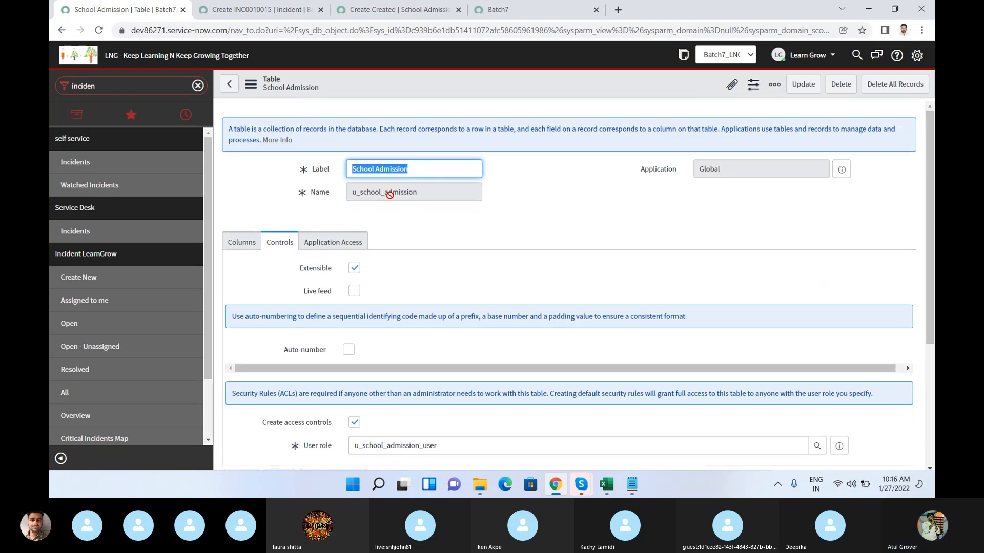
scroll(389, 194, down, 1)
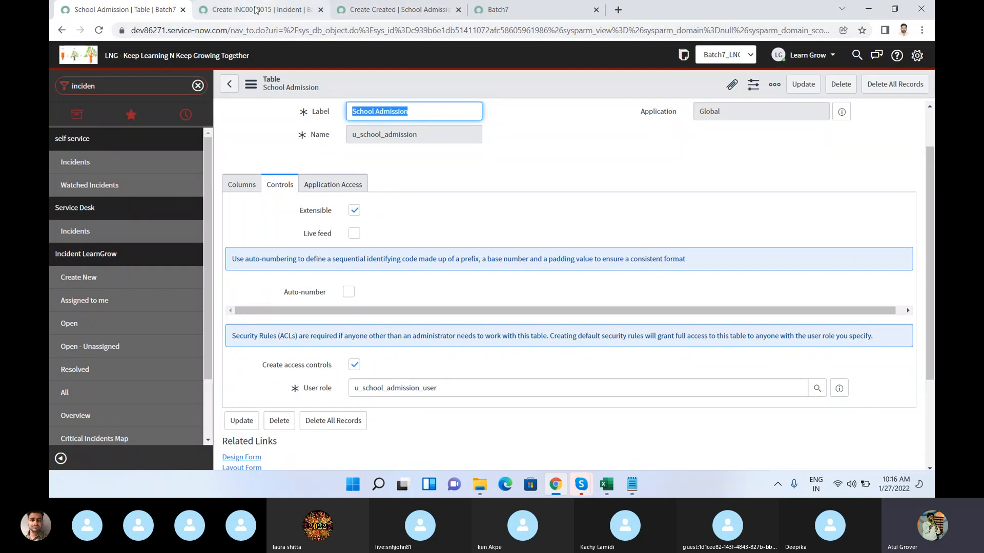
Step: Remove the stray text from the Number field of the new incident form already open in the browser
click(396, 15)
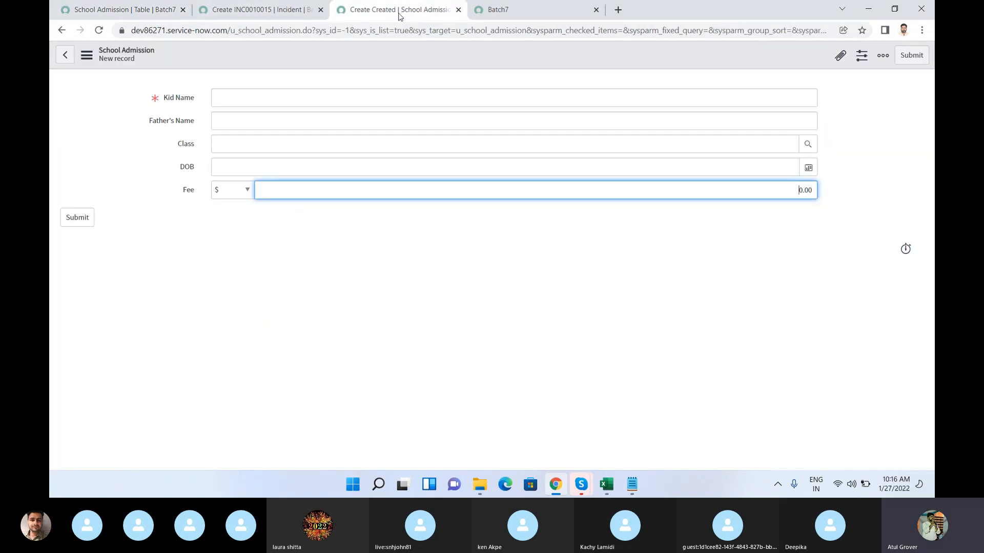
click(235, 15)
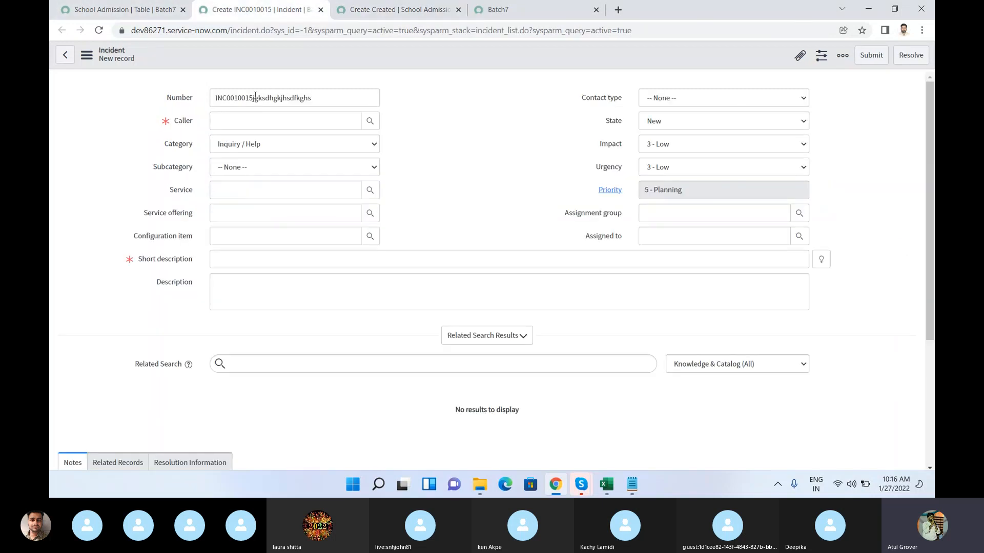
drag(255, 96, 568, 101)
key(BackSpace)
key(BackSpace)
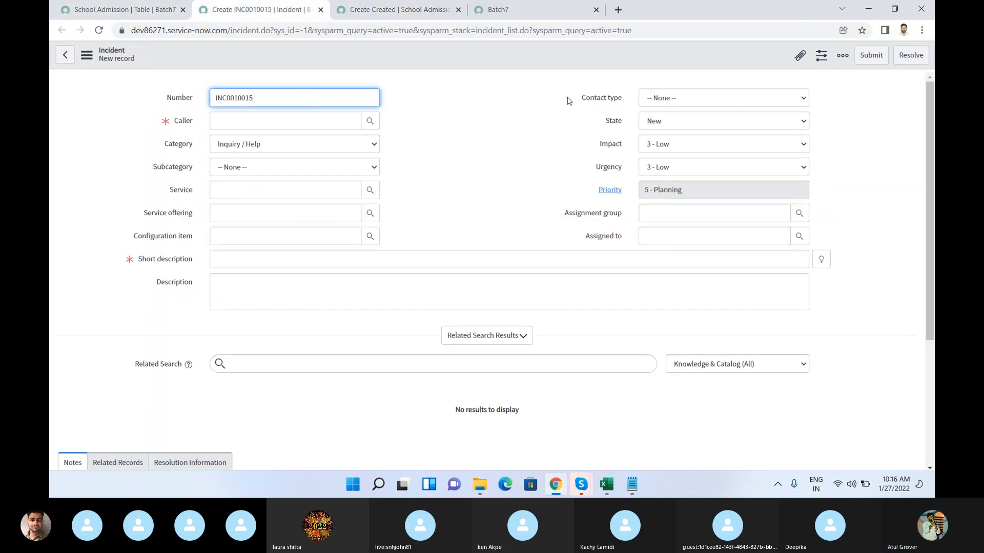
drag(263, 97, 211, 95)
click(257, 98)
Step: Open another new incident form in a separate tab from the Incident LearnGrow application and examine its Number field
click(140, 11)
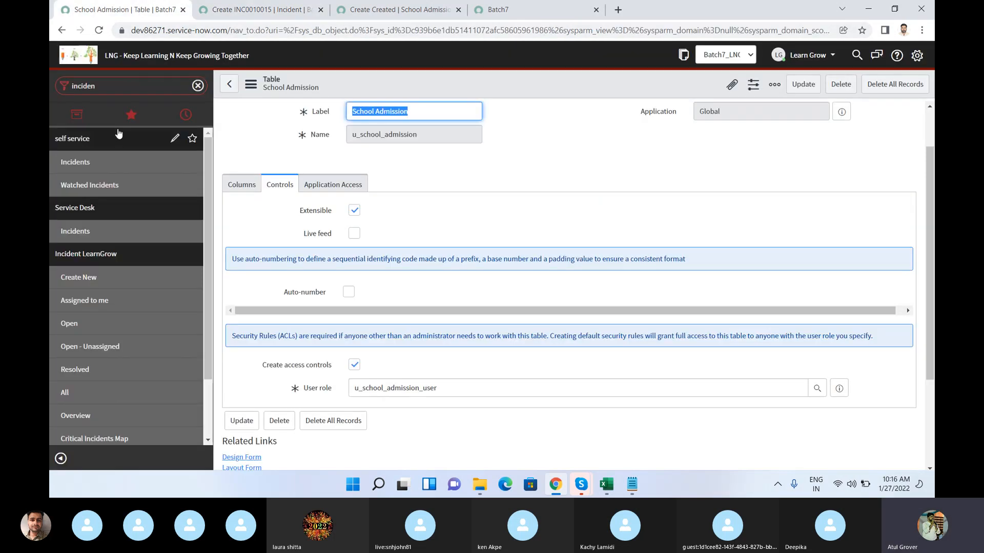
middle_click(82, 278)
click(251, 15)
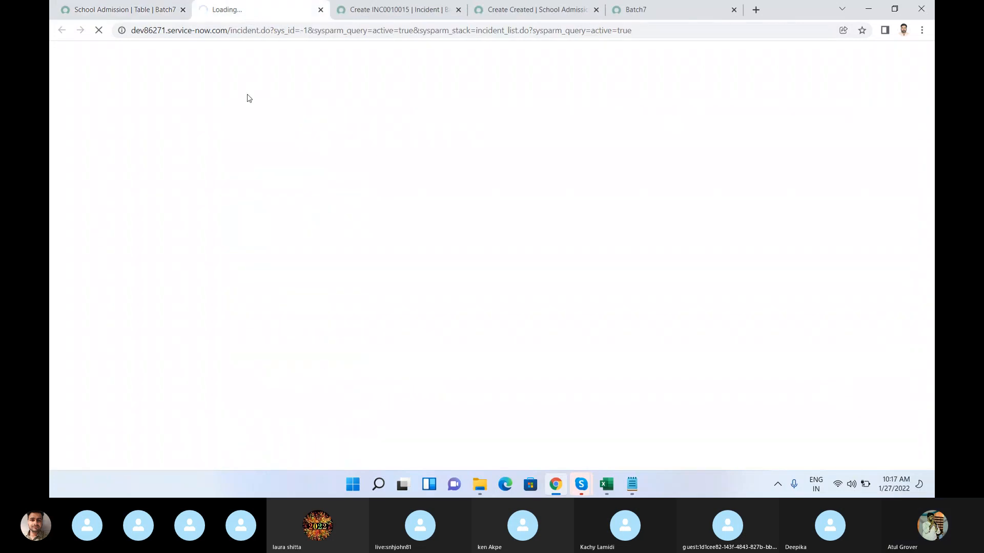
double_click(250, 98)
drag(250, 98, 229, 114)
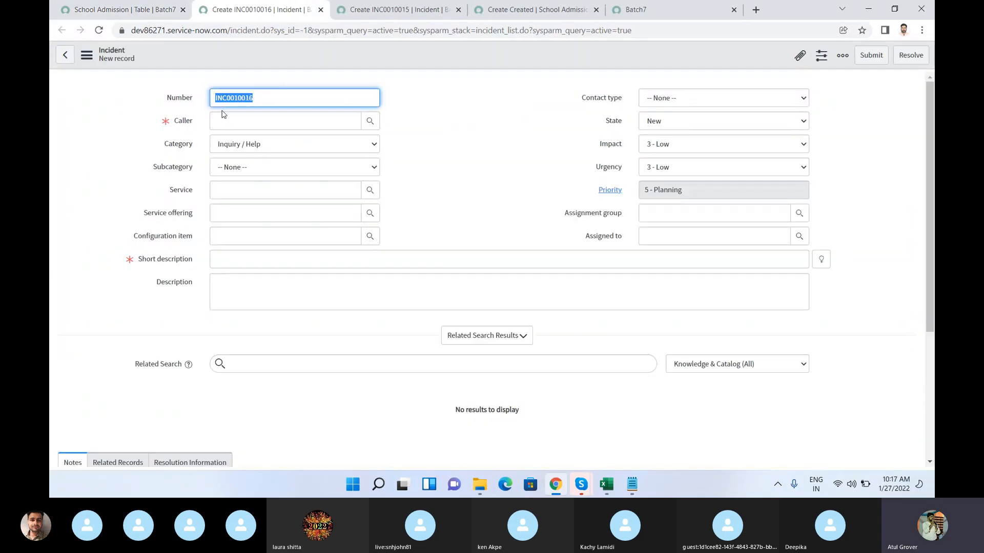
Step: Open a third new incident form in its own tab and compare its Number with the previous forms
click(141, 11)
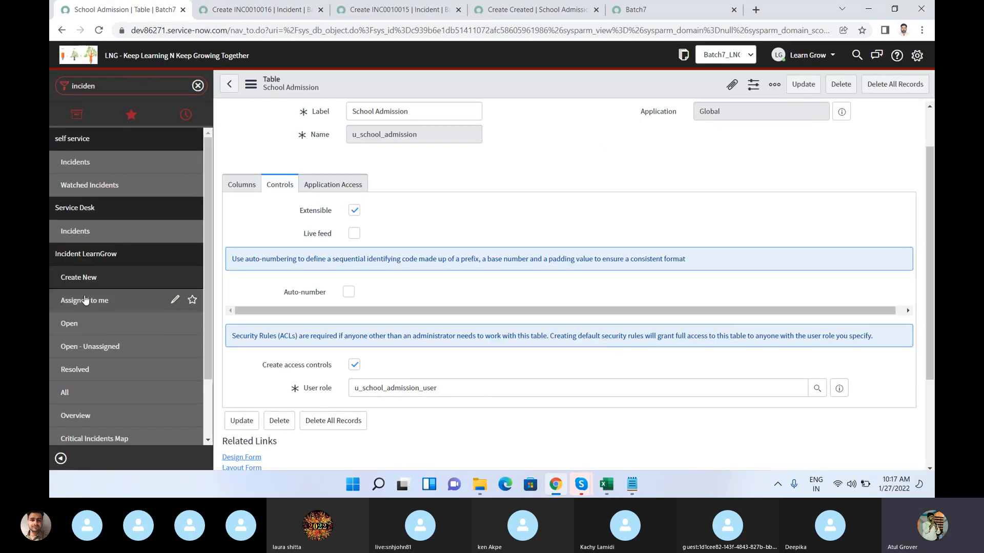
middle_click(84, 300)
click(363, 17)
click(331, 70)
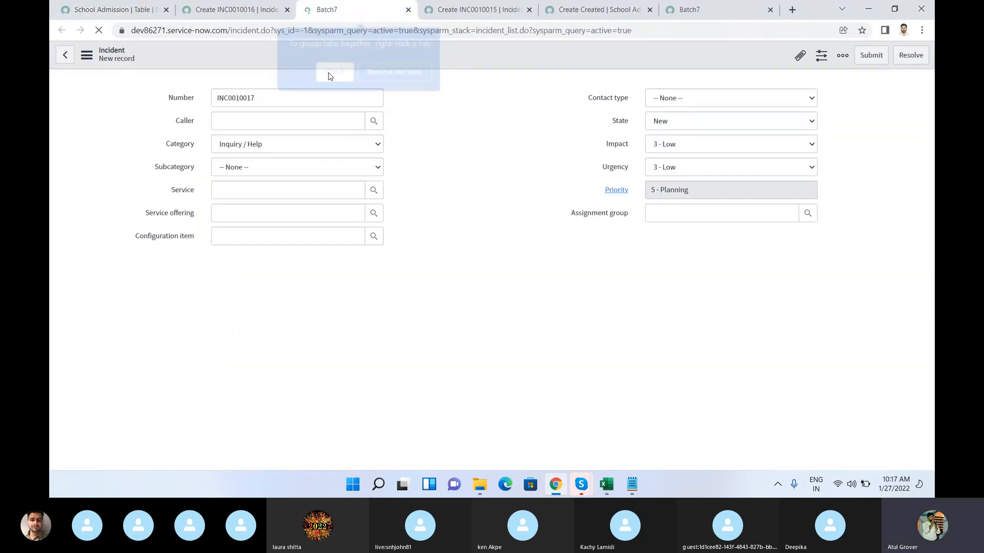
double_click(259, 97)
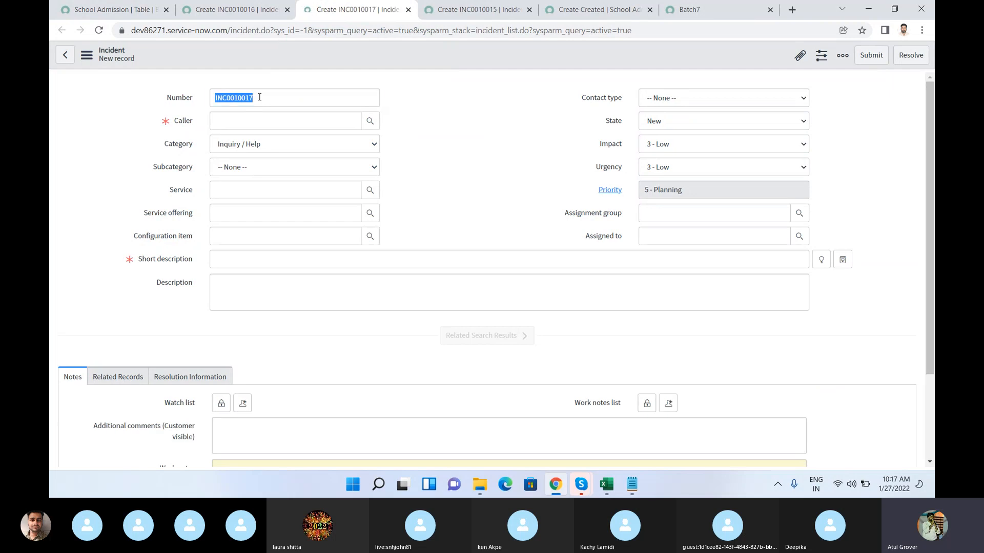
click(260, 97)
drag(249, 97, 215, 93)
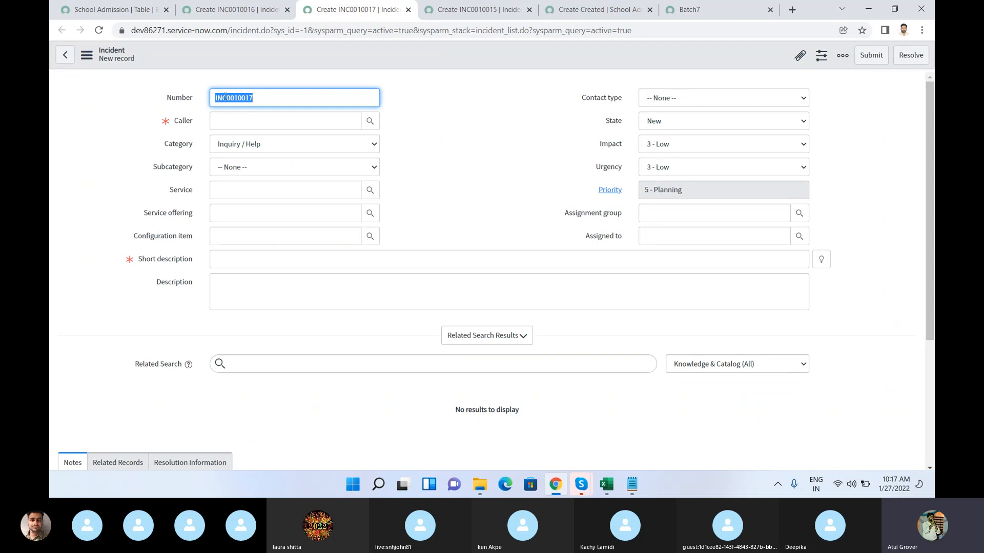
Step: Filter the navigator by "change" and open the Change application's Create New page in a separate tab
click(118, 9)
click(125, 87)
key(BackSpace)
key(BackSpace)
key(BackSpace)
key(BackSpace)
key(BackSpace)
key(BackSpace)
key(BackSpace)
text(change)
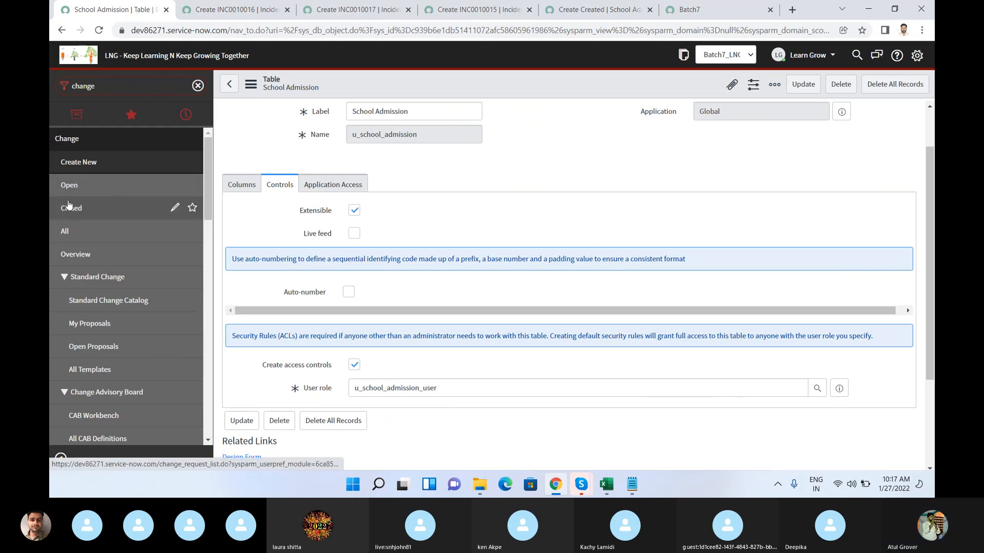
click(75, 163)
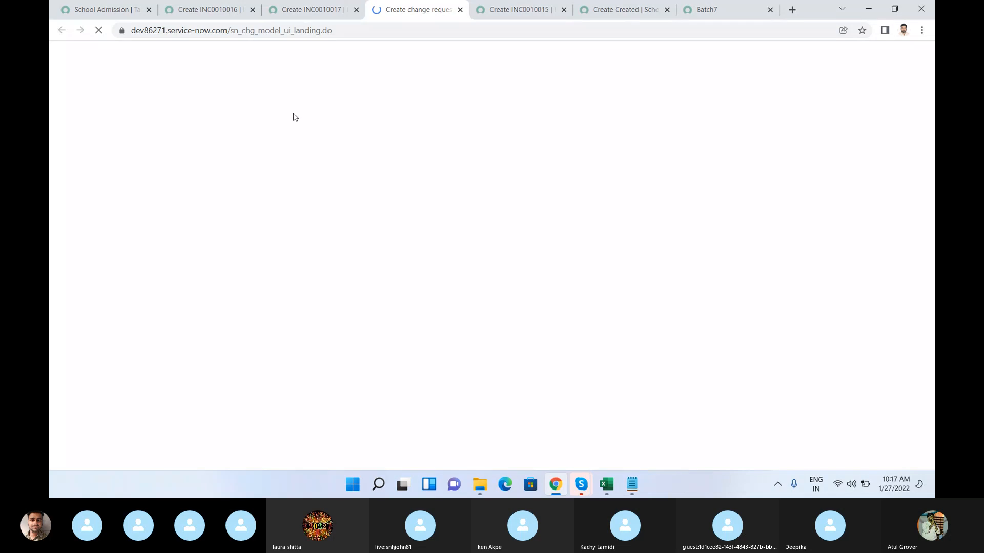
Step: Open the list of open change requests in a separate tab and examine the format of their numbers
click(89, 10)
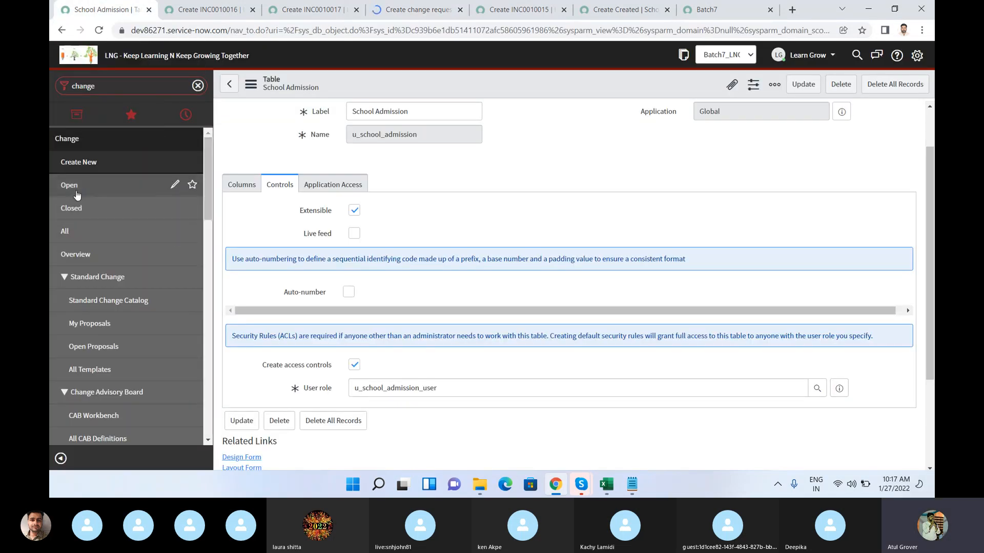
click(72, 187)
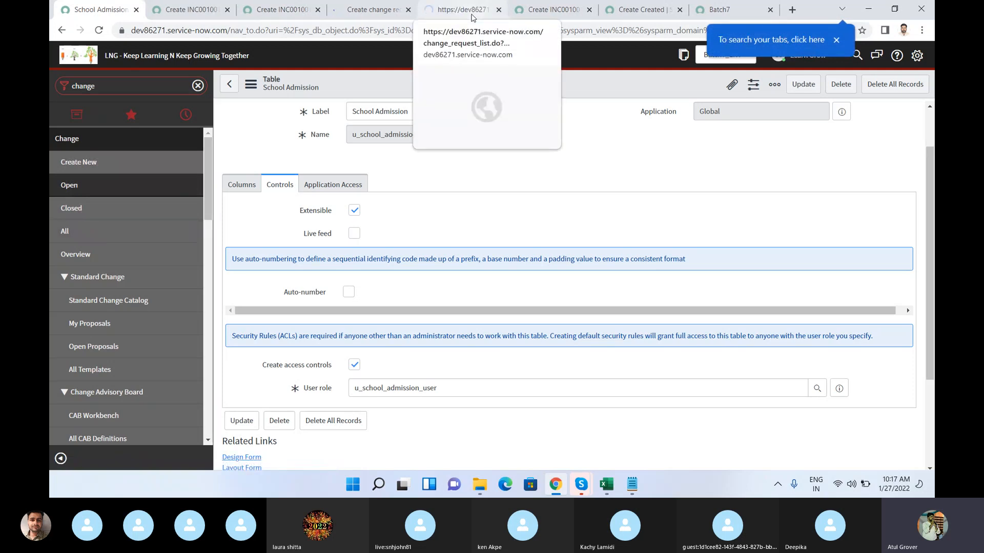
click(473, 18)
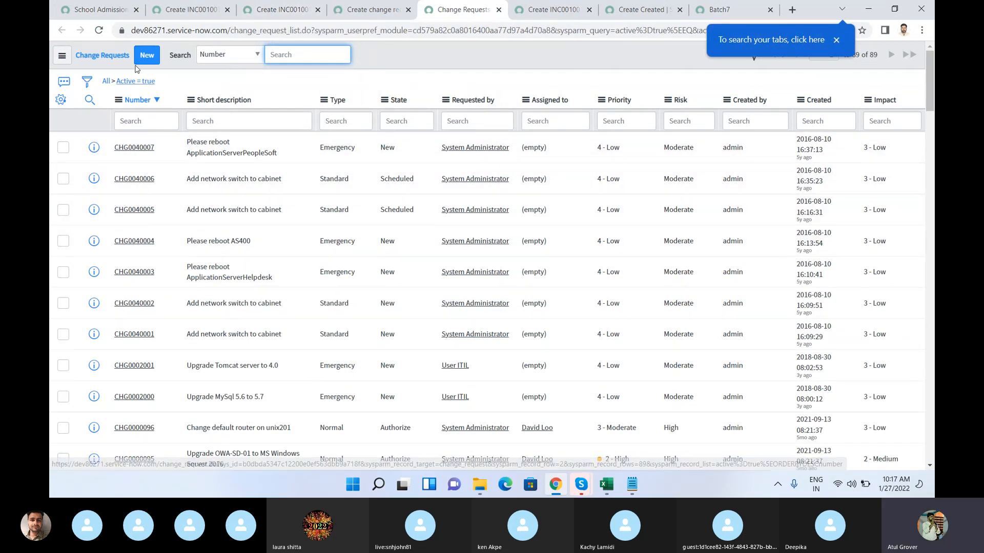
Step: Enable auto-numbering on the School Admission table and set its prefix to LNG
click(100, 11)
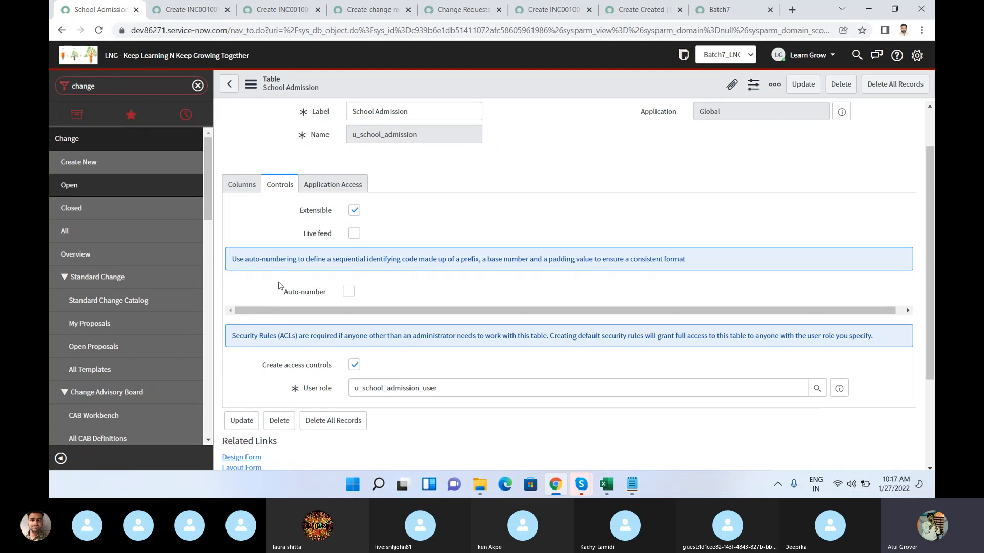
click(351, 296)
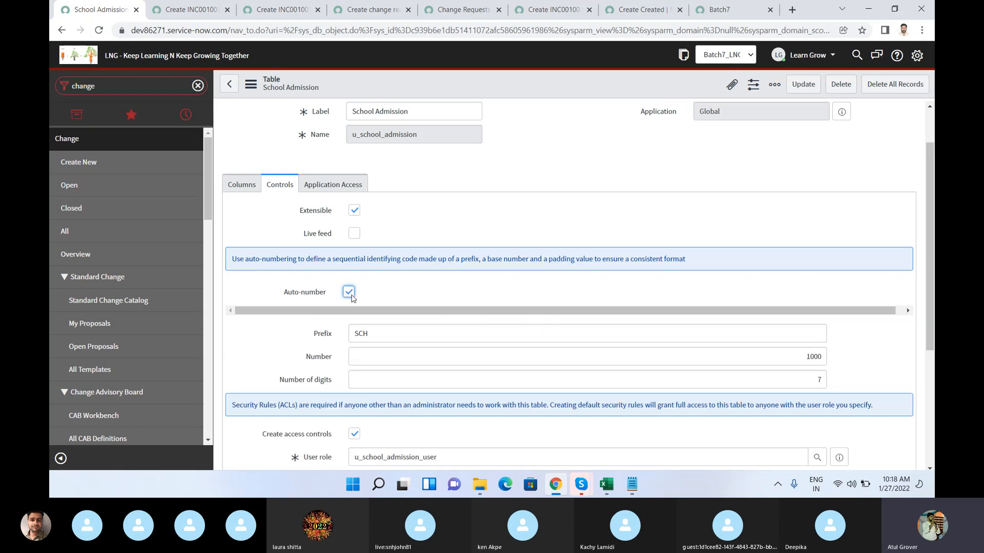
click(374, 335)
drag(374, 335, 350, 335)
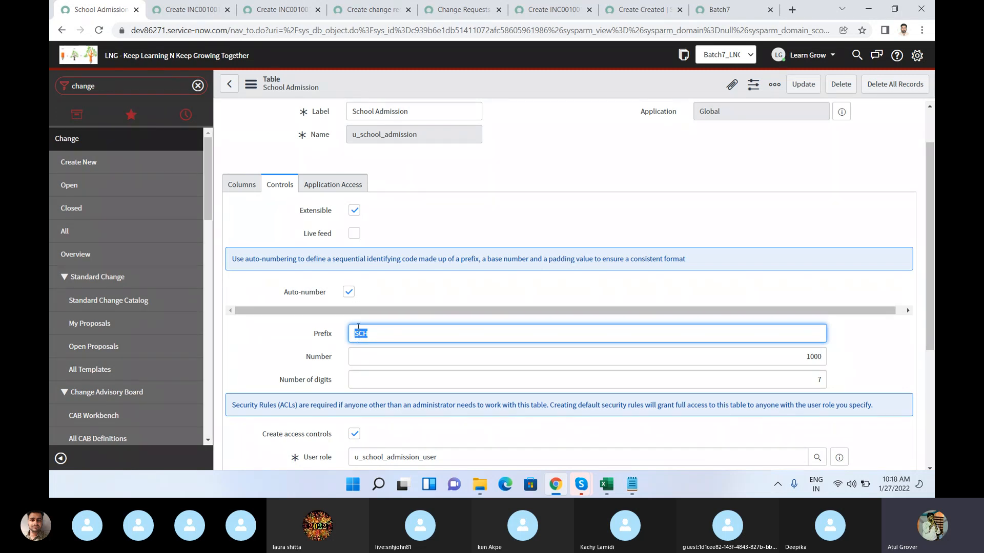
drag(352, 111, 364, 112)
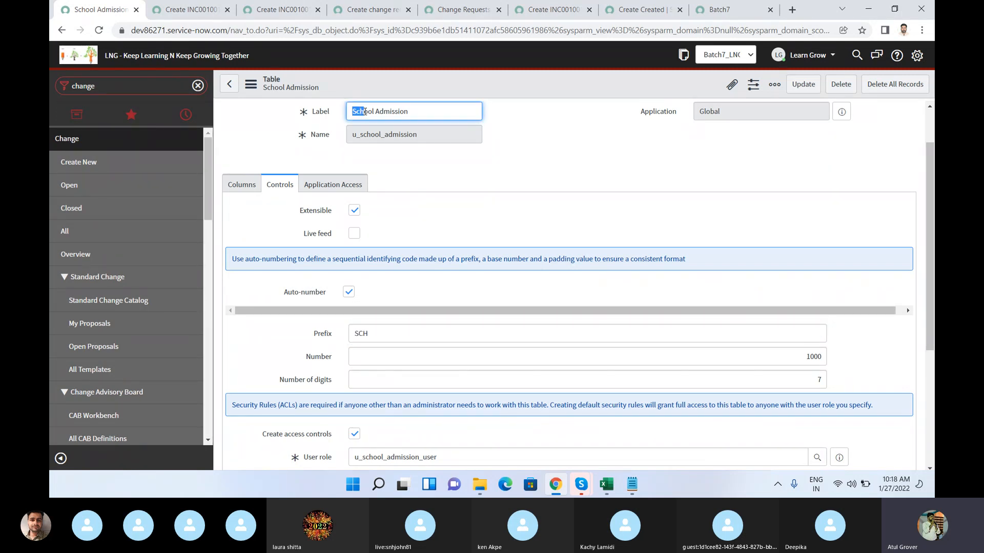
drag(378, 334, 320, 329)
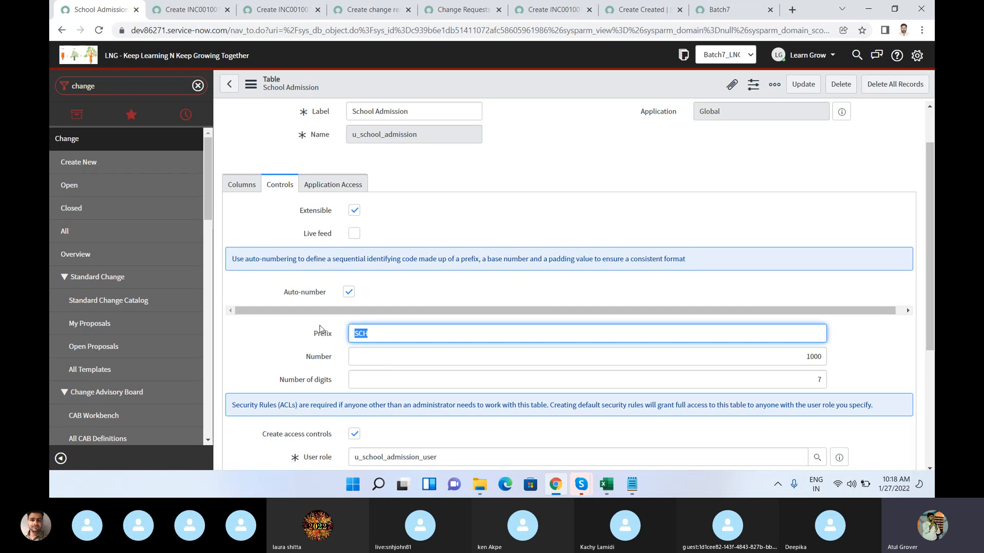
text(LNG)
Step: Set the auto-number's starting number to 100 and number of digits to 9, and save the table record
click(811, 357)
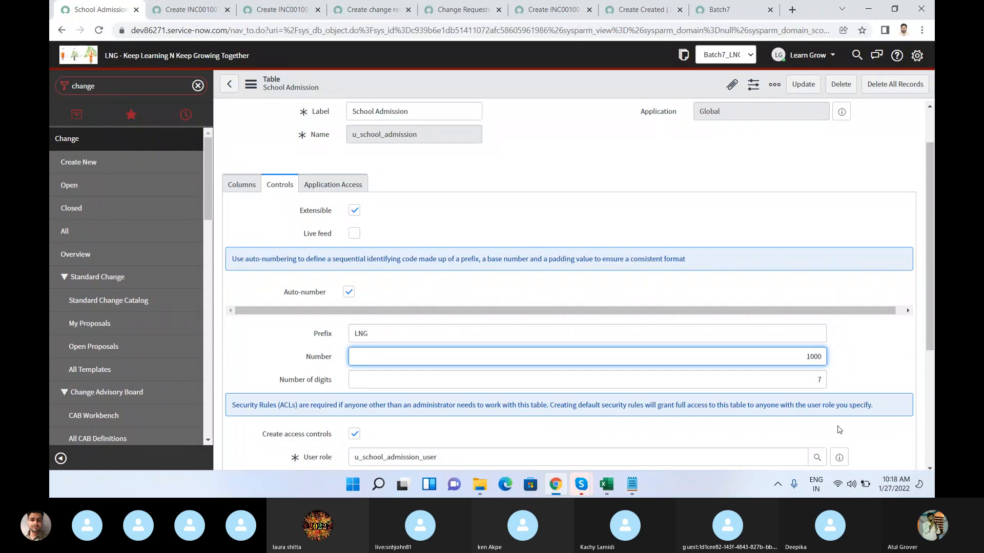
key(BackSpace)
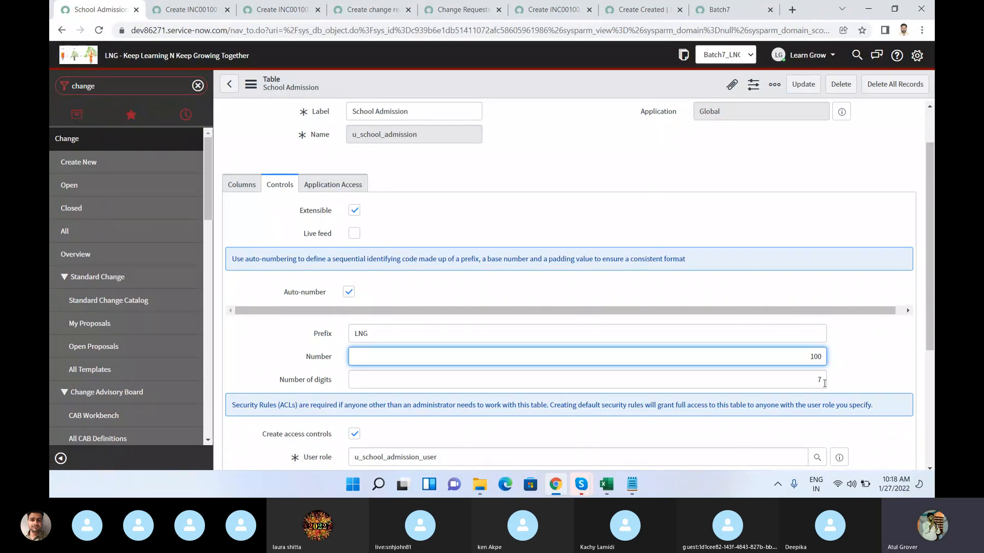
double_click(818, 380)
text(9)
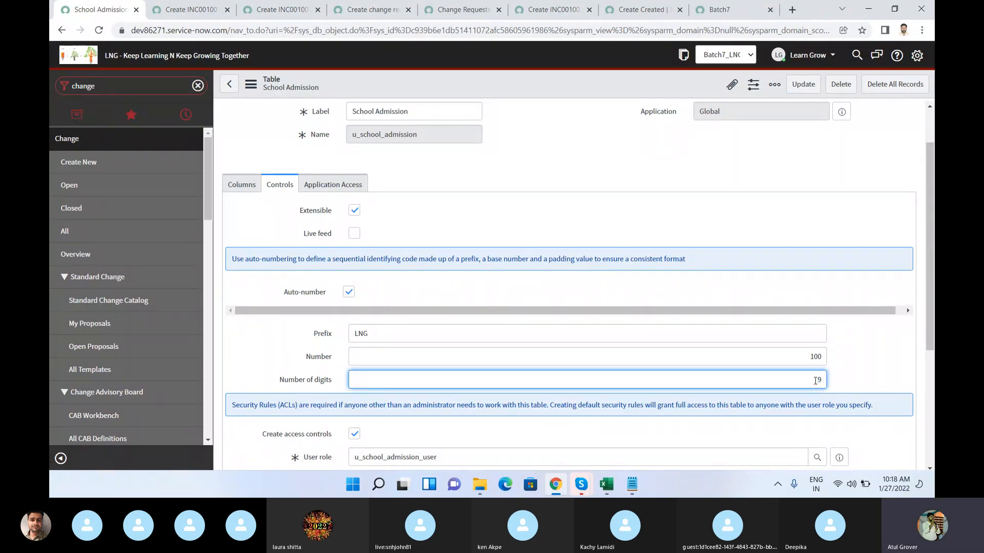
right_click(599, 86)
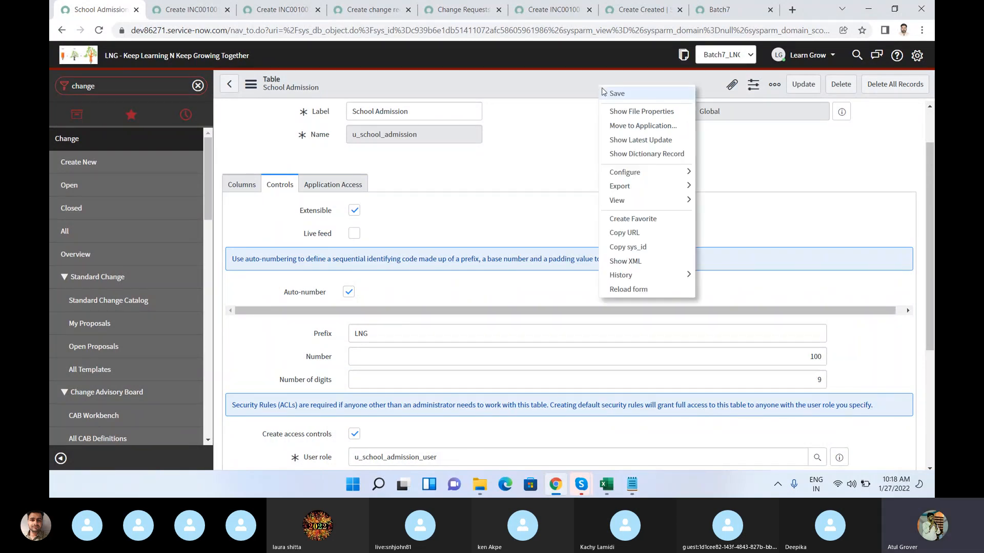
click(609, 93)
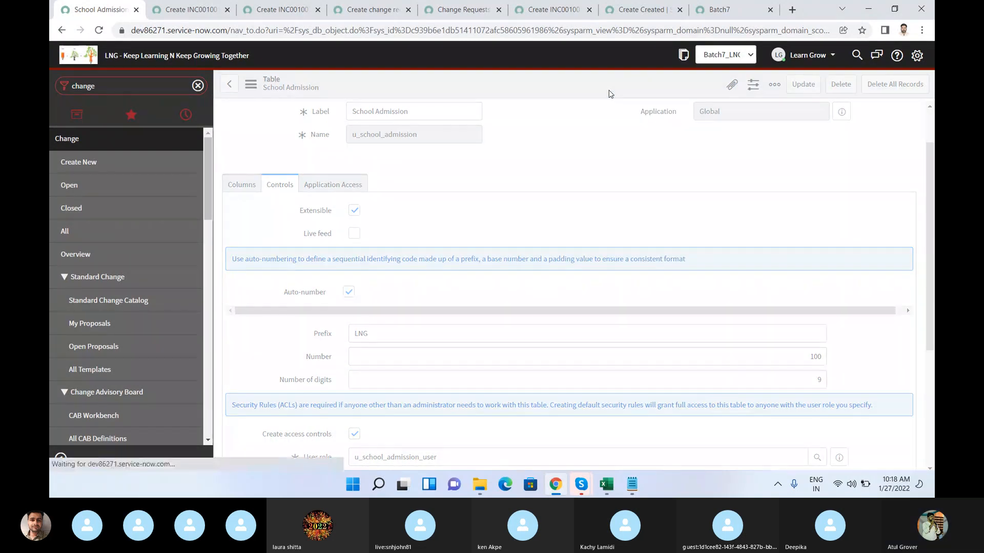
Step: Reload the School Admission new-record form and examine its auto-generated Number field
click(627, 16)
click(310, 33)
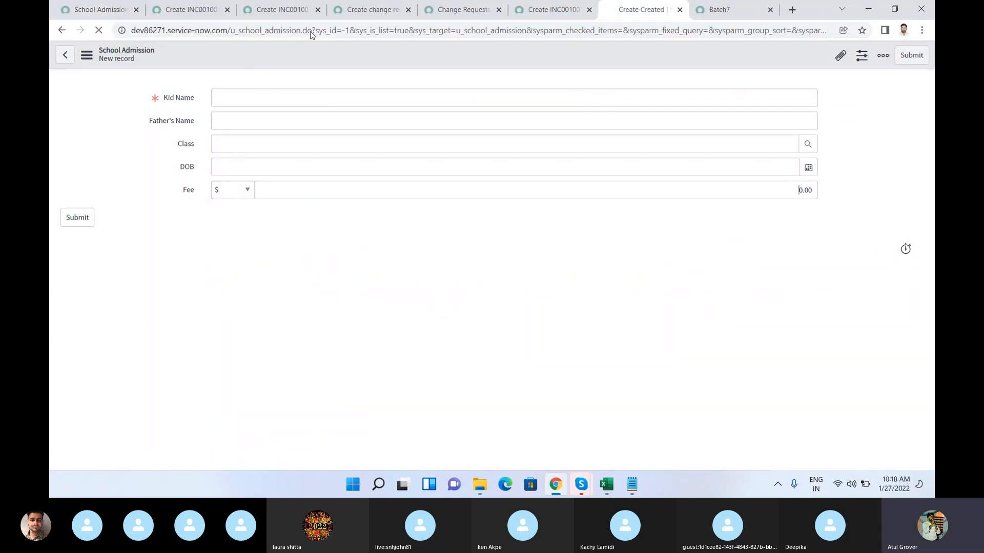
key(Return)
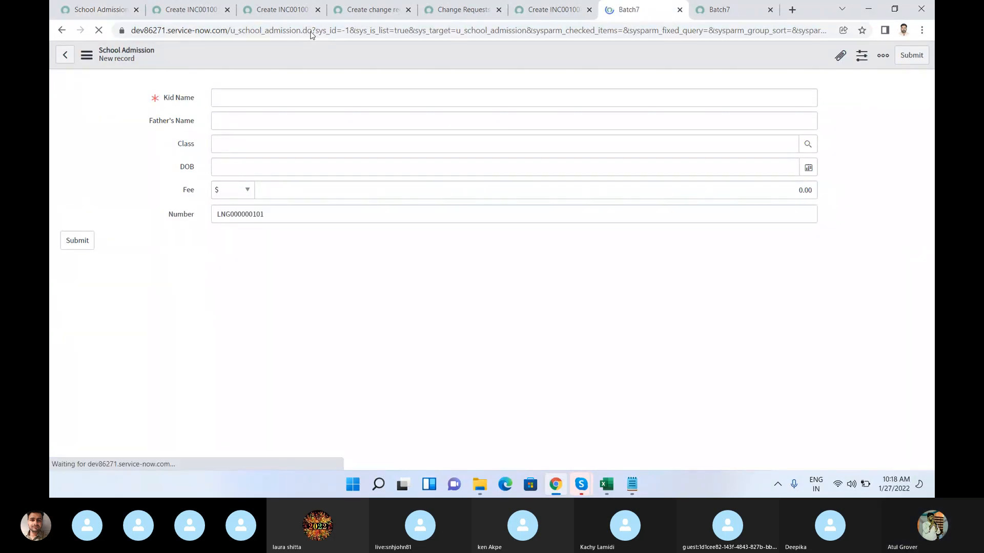
Step: Examine the LNG prefix and the digits of the Number value on the School Admission new-record form
drag(198, 217, 174, 219)
click(173, 221)
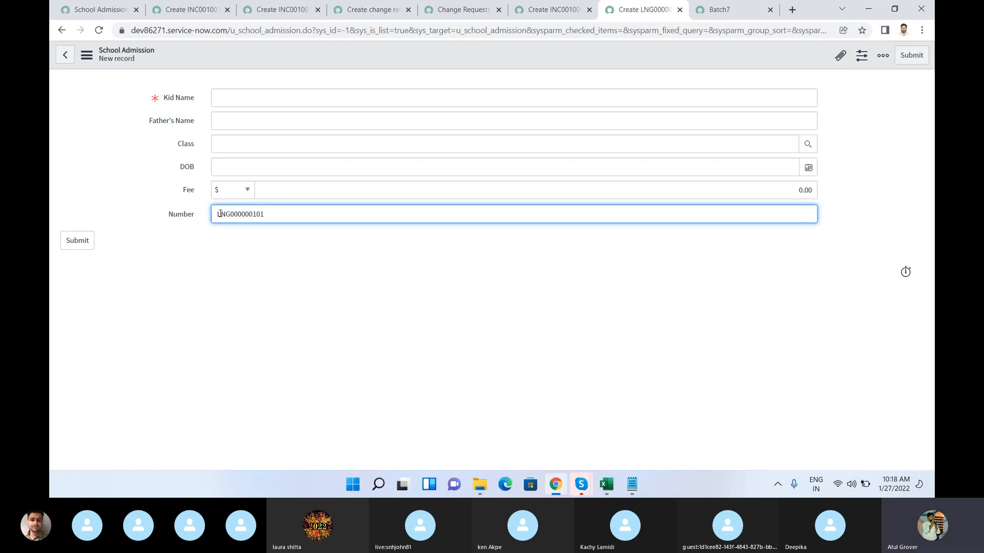
drag(217, 213, 266, 215)
Step: Open the Incident table's configuration from the new incident form and examine its auto-numbering settings
key(ctrl+3)
click(254, 102)
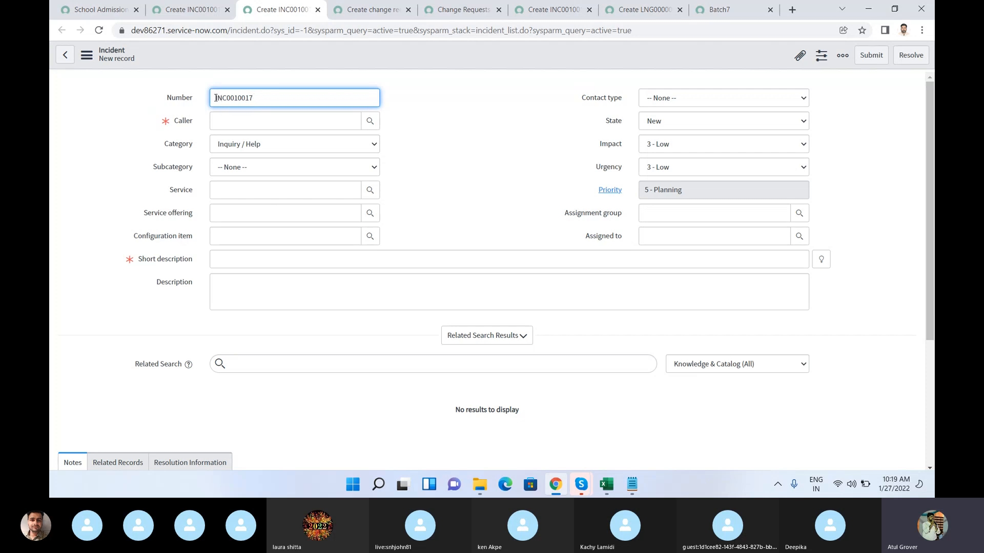
right_click(275, 58)
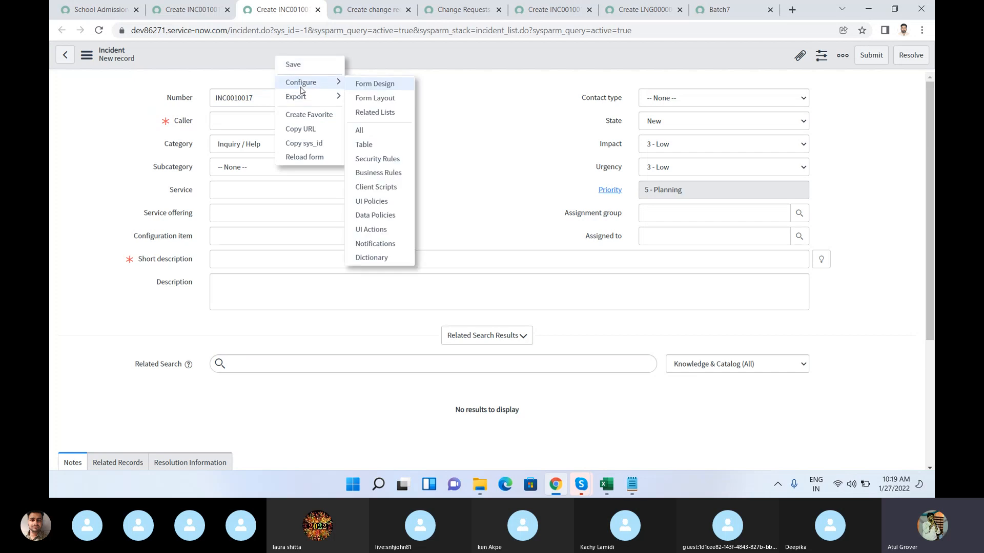
mouse_move(310, 99)
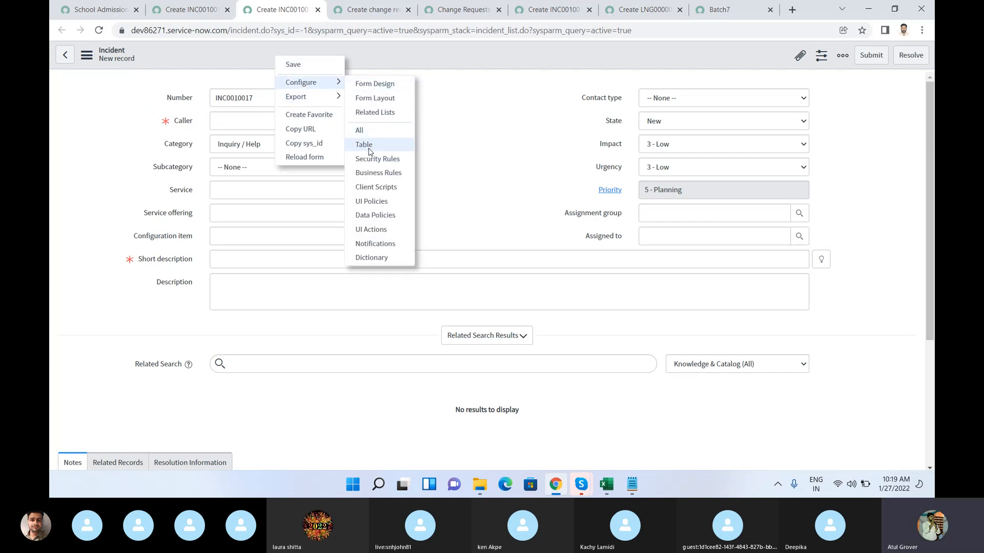
click(370, 148)
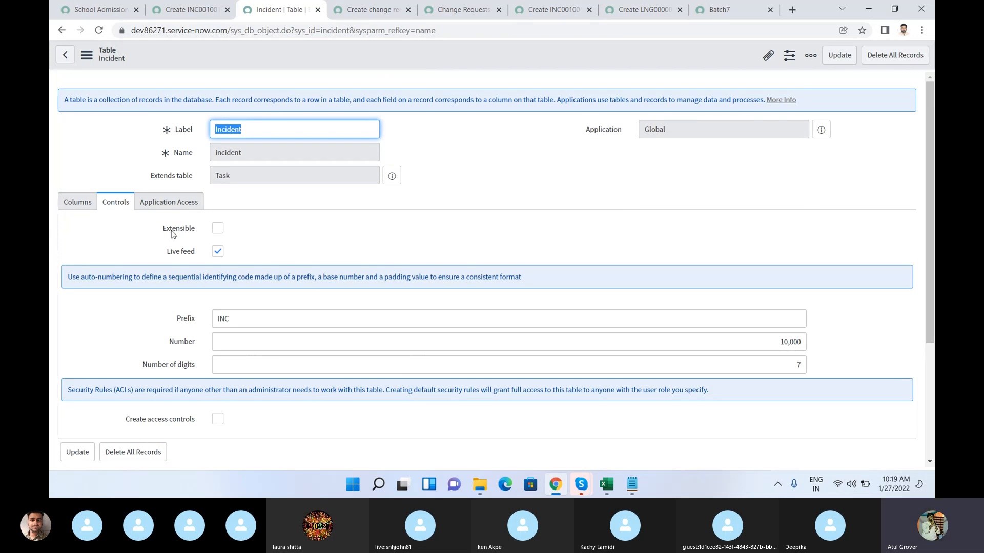
click(252, 131)
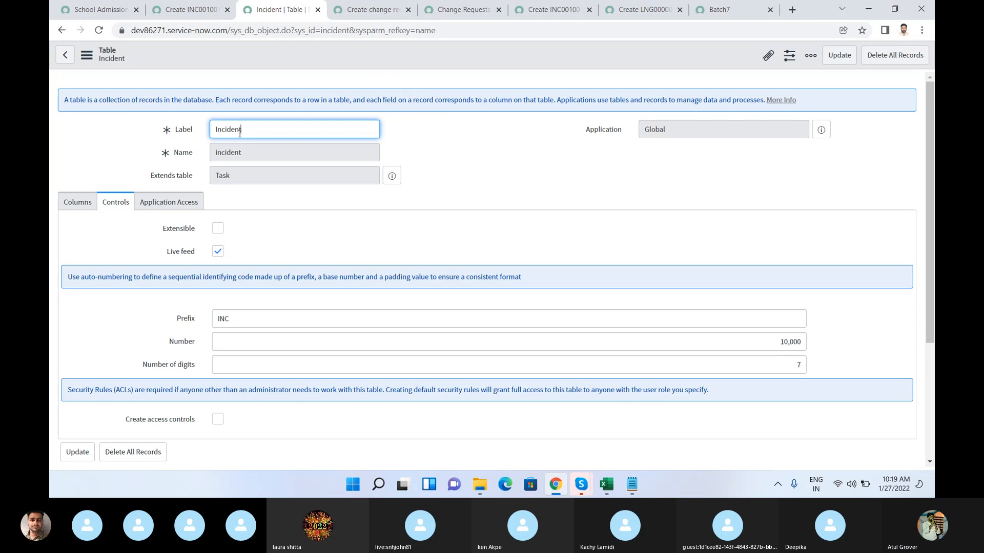
Step: Return to the School Admission table record and review its auto-numbering and access control settings
click(97, 9)
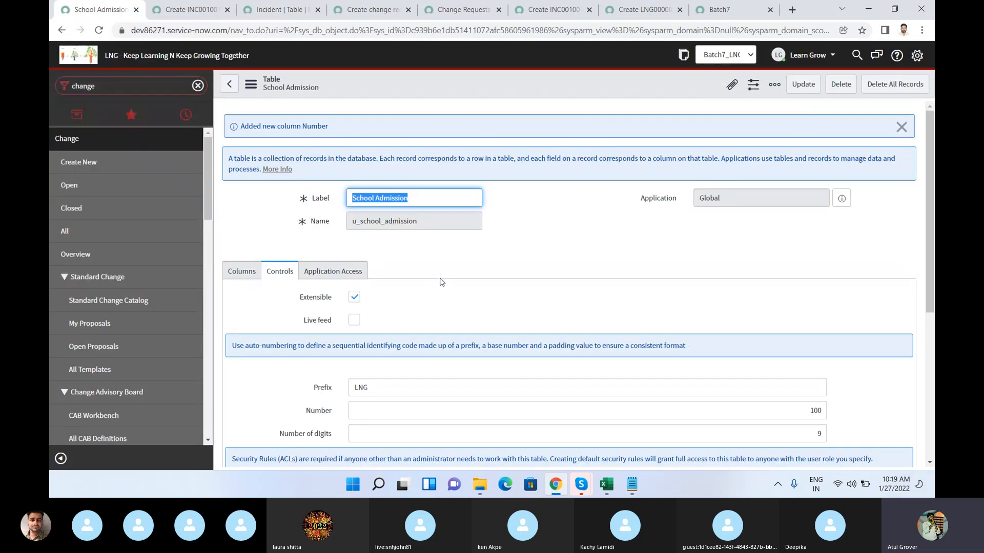
scroll(500, 299, down, 3)
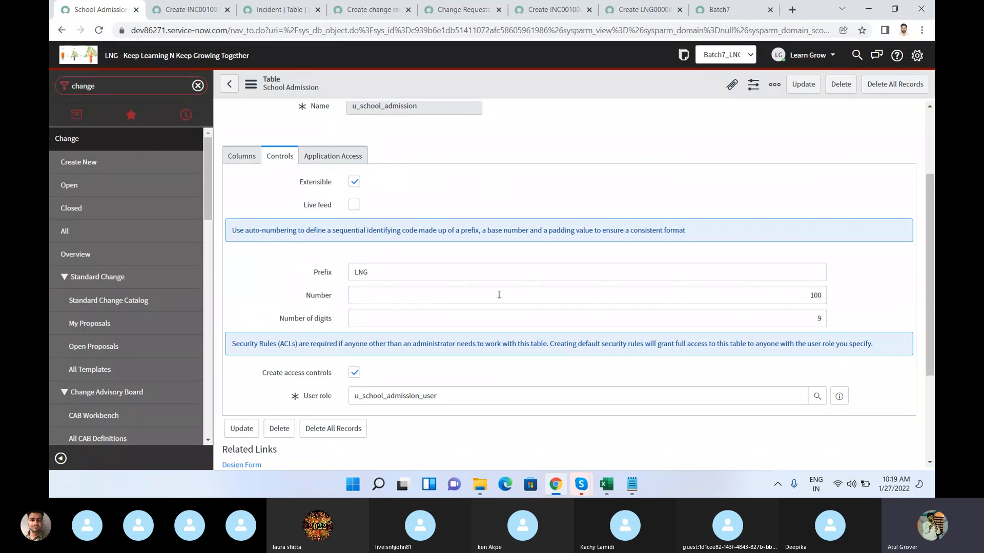
scroll(498, 294, down, 2)
scroll(499, 298, down, 2)
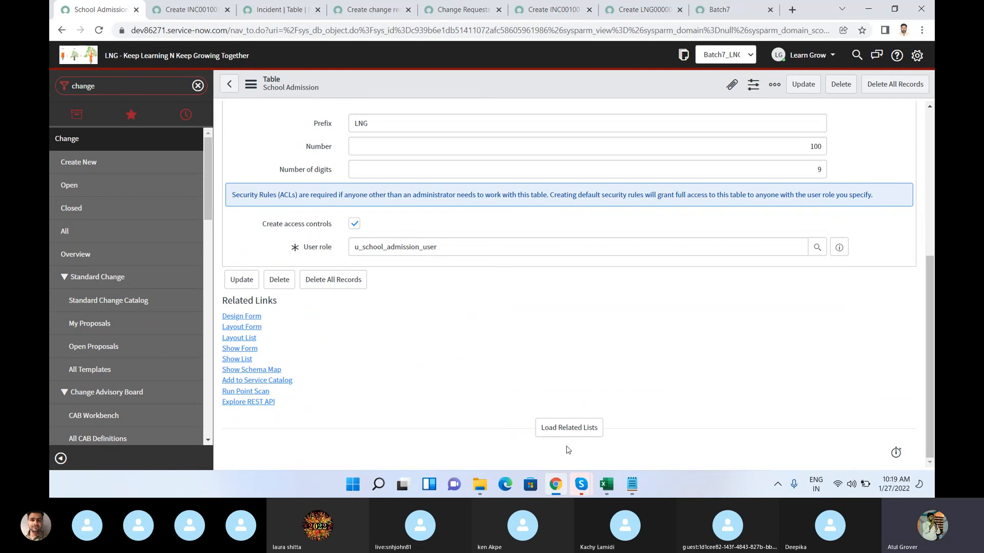
click(581, 488)
click(509, 410)
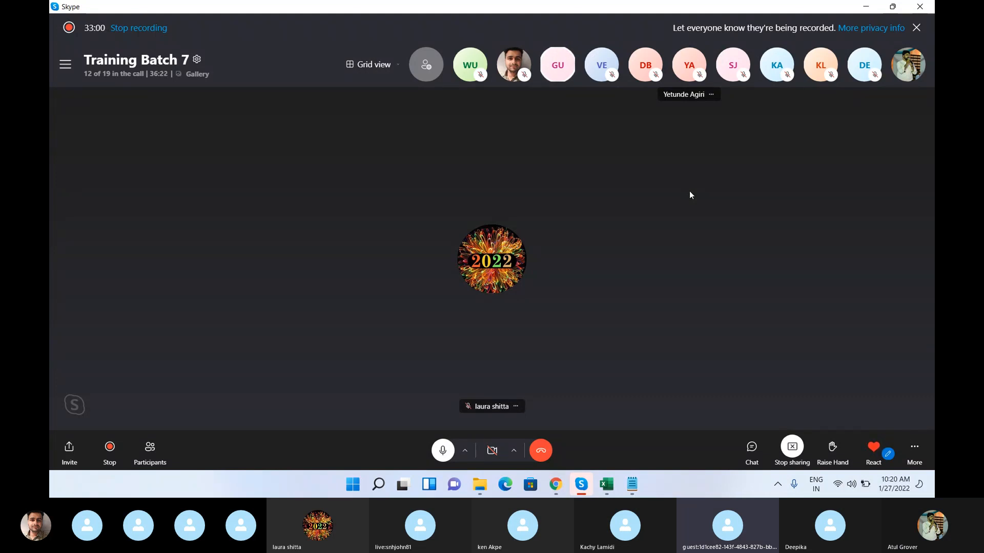
mouse_move(561, 483)
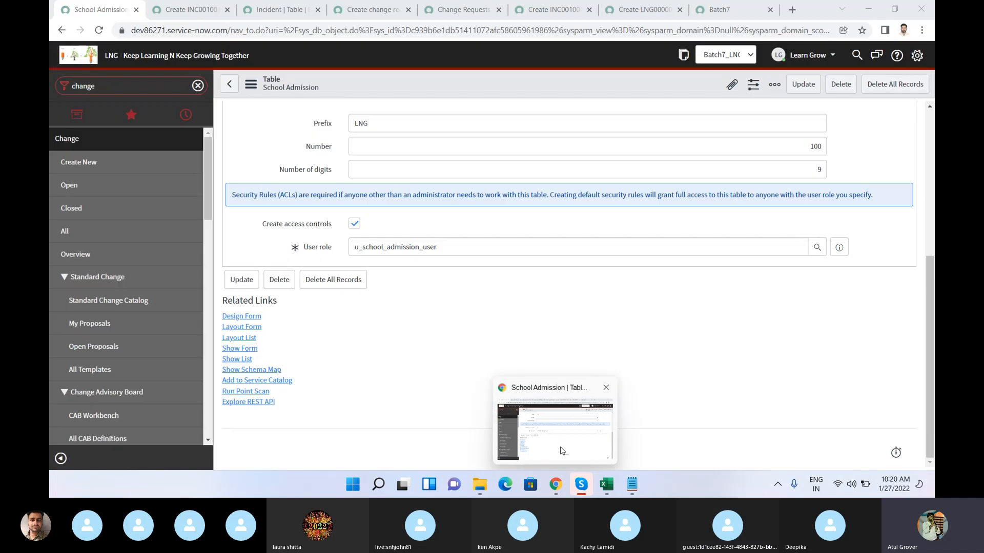
click(562, 451)
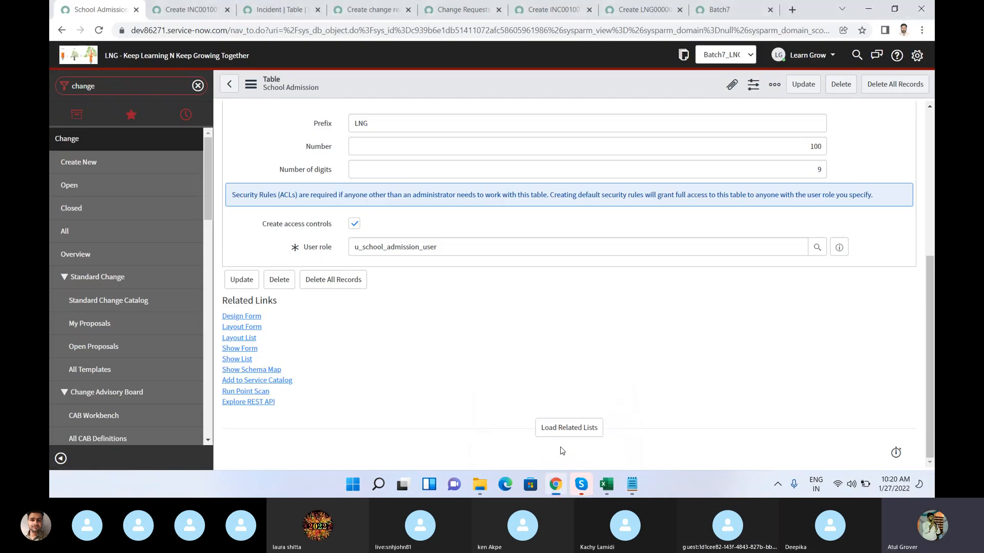
Step: Return to the School Admission new-record form and check how many digits follow the prefix in its Number field
click(640, 10)
click(265, 215)
double_click(265, 214)
click(230, 214)
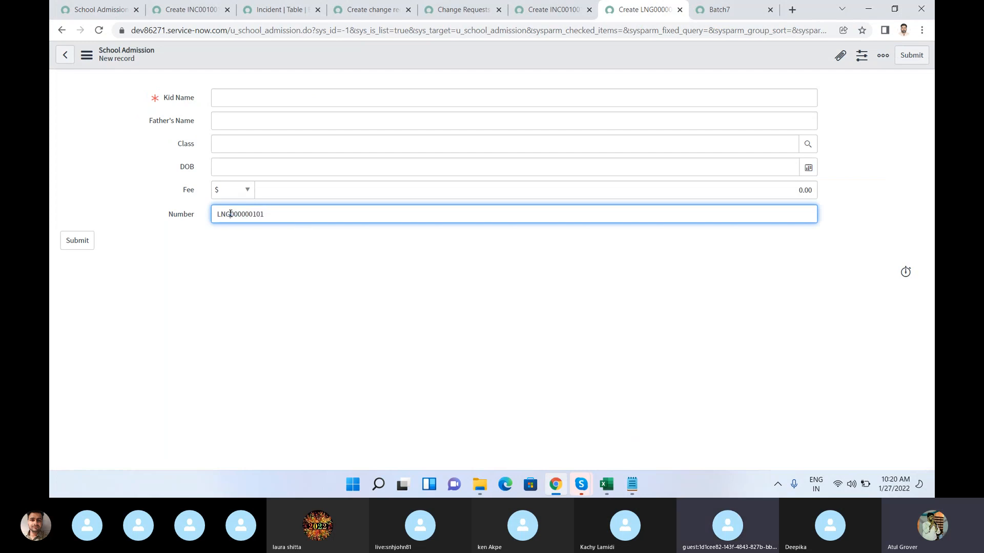
drag(230, 214, 265, 214)
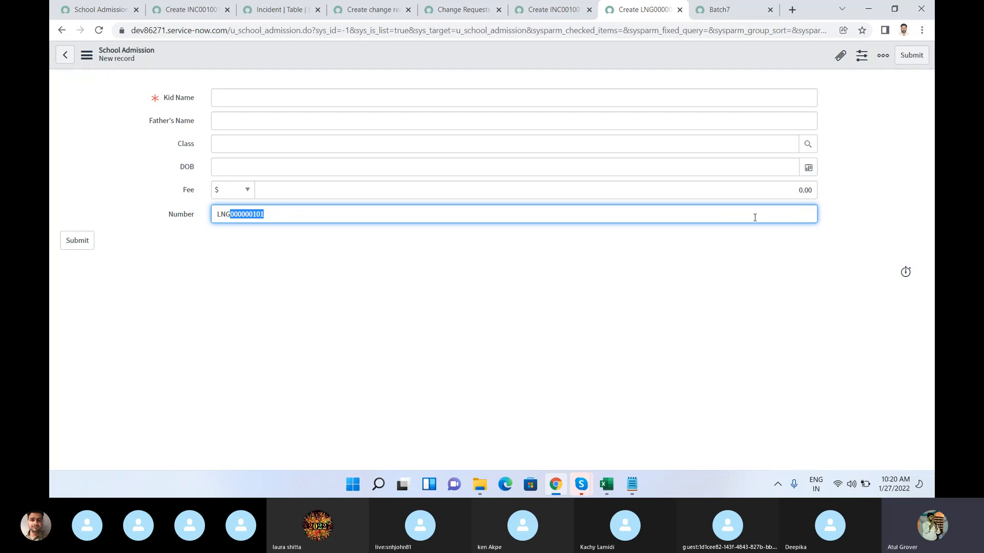
click(791, 219)
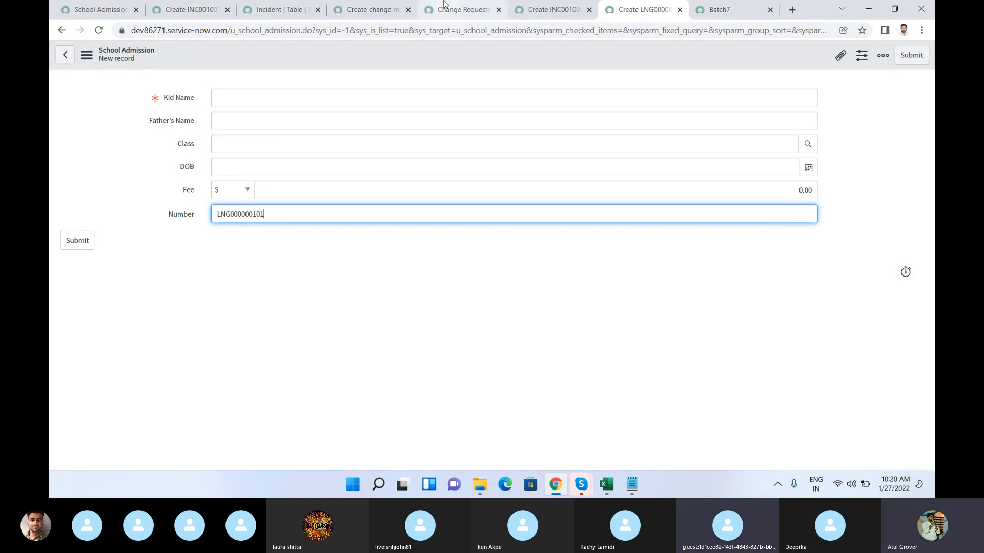
Step: Go back to the School Admission table record and examine its Create access controls option
click(99, 9)
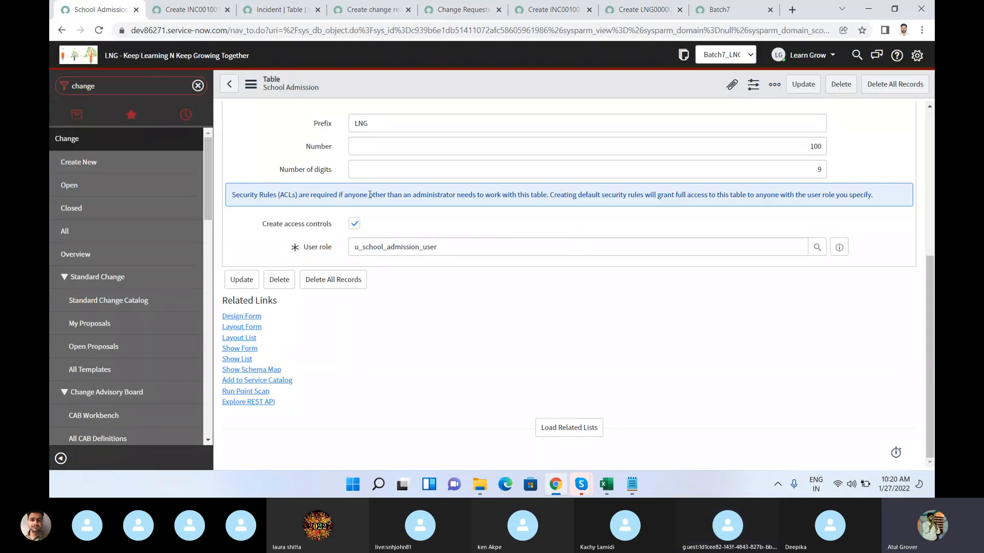
mouse_move(588, 496)
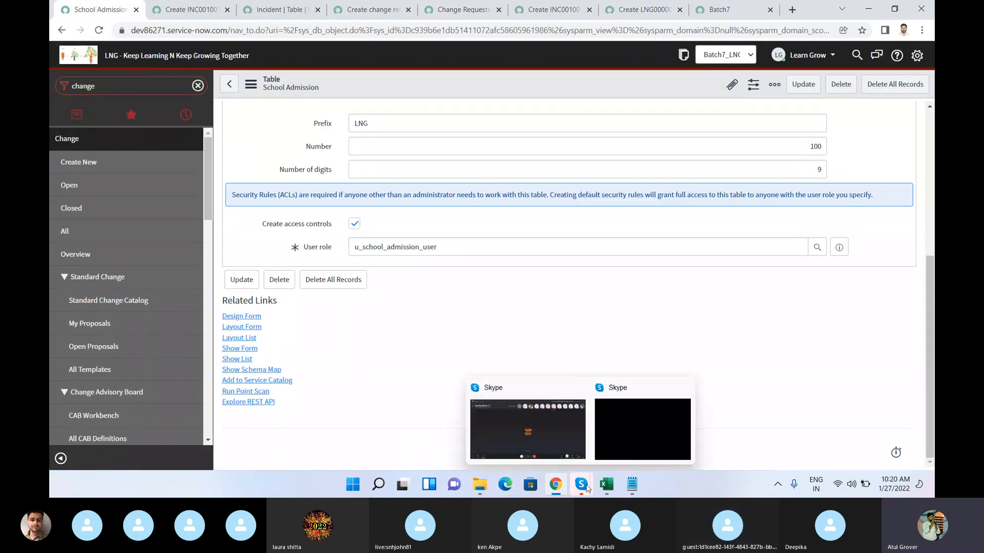
click(536, 420)
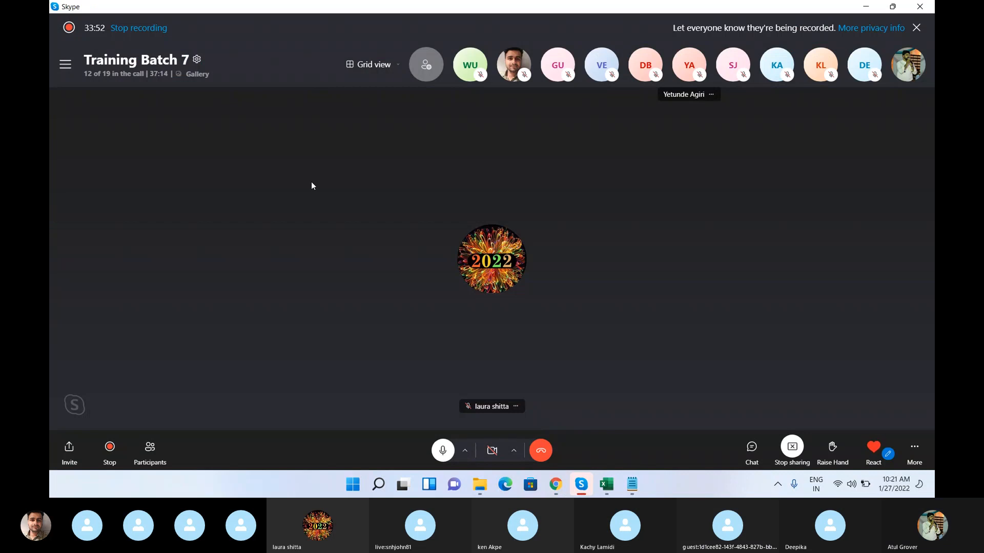
key(alt+Tab)
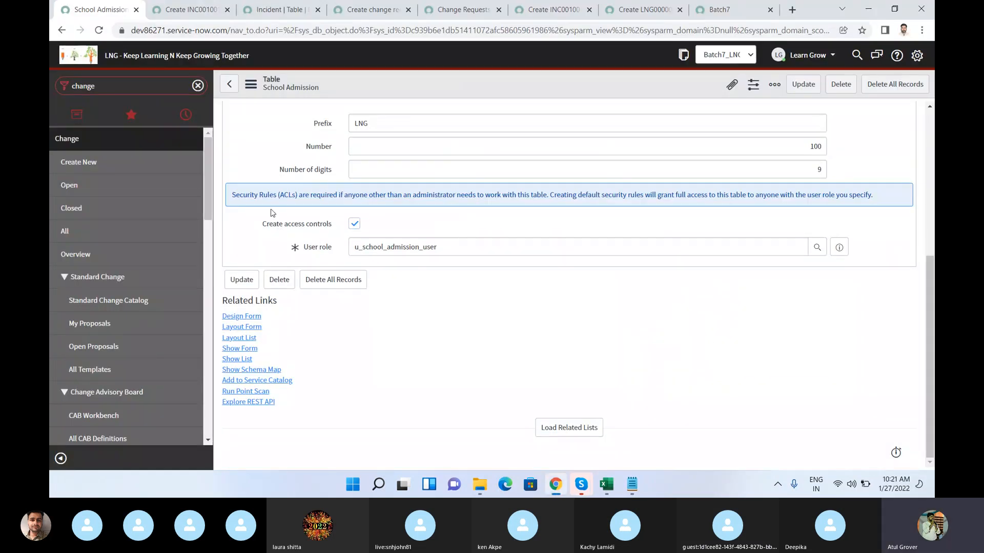
drag(262, 227, 332, 229)
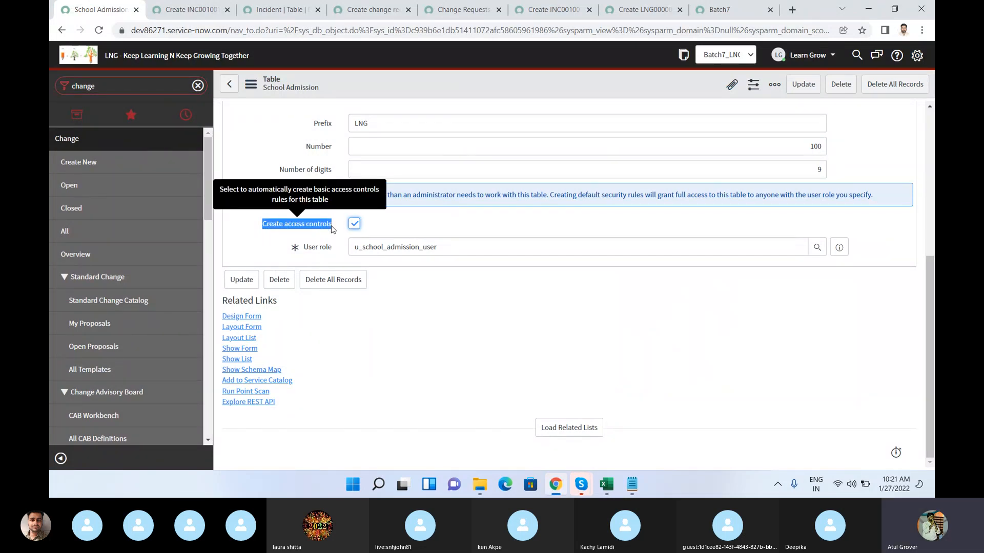
Step: Compare the School Admission table's name with the user role assigned to its access controls
click(932, 138)
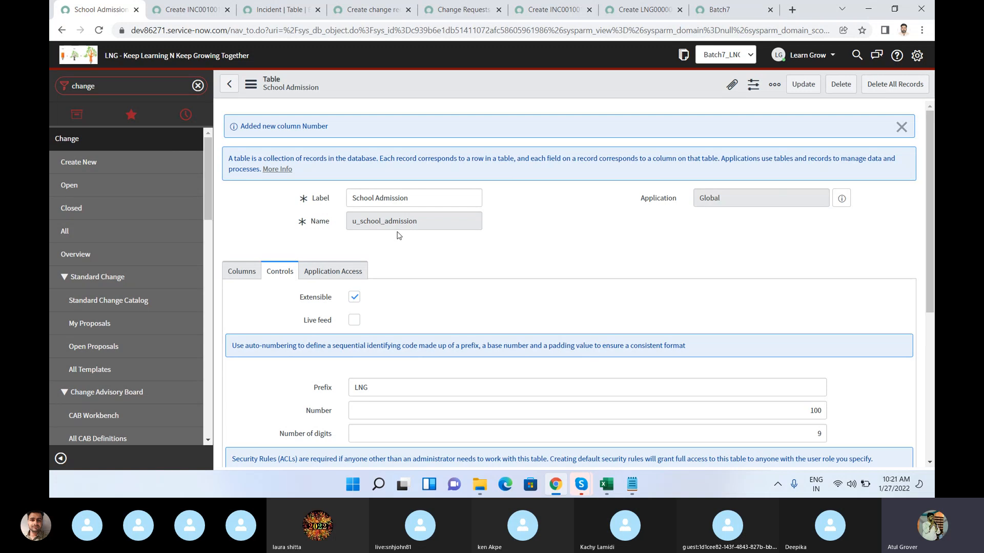
scroll(398, 235, down, 5)
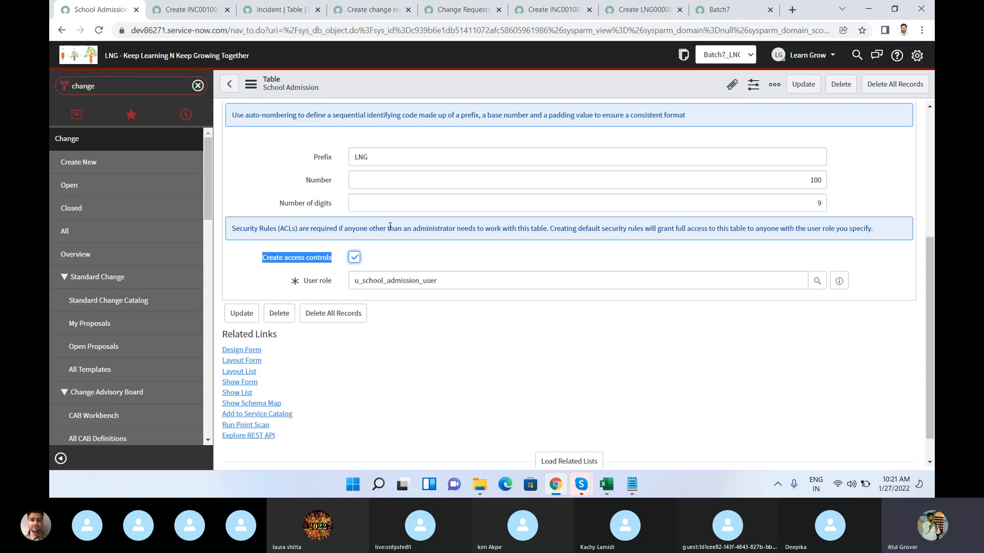
click(443, 281)
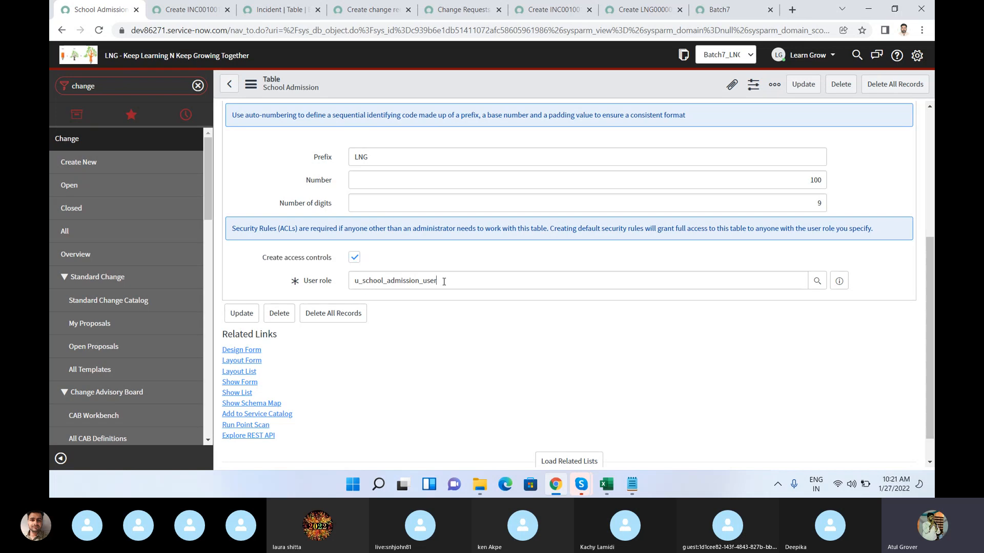
double_click(345, 279)
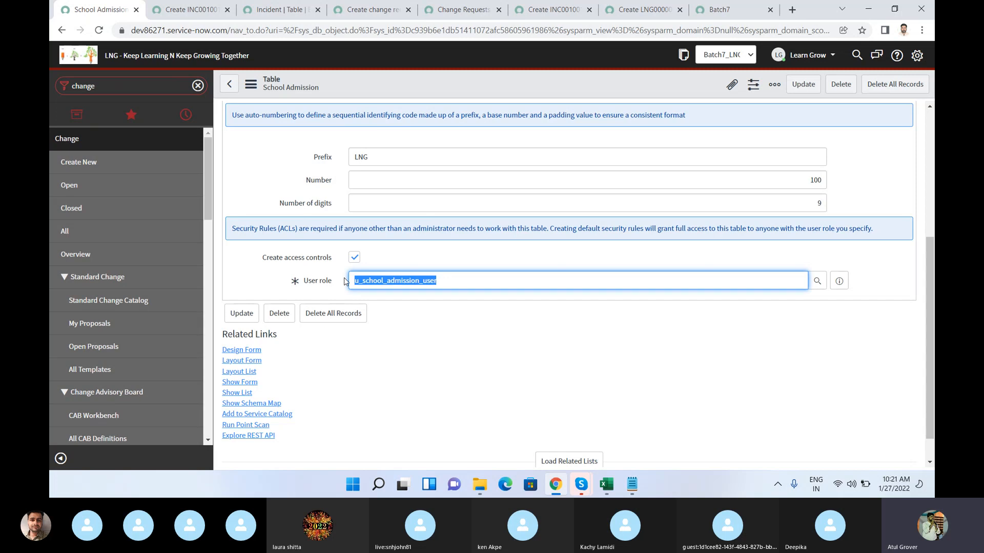
click(448, 284)
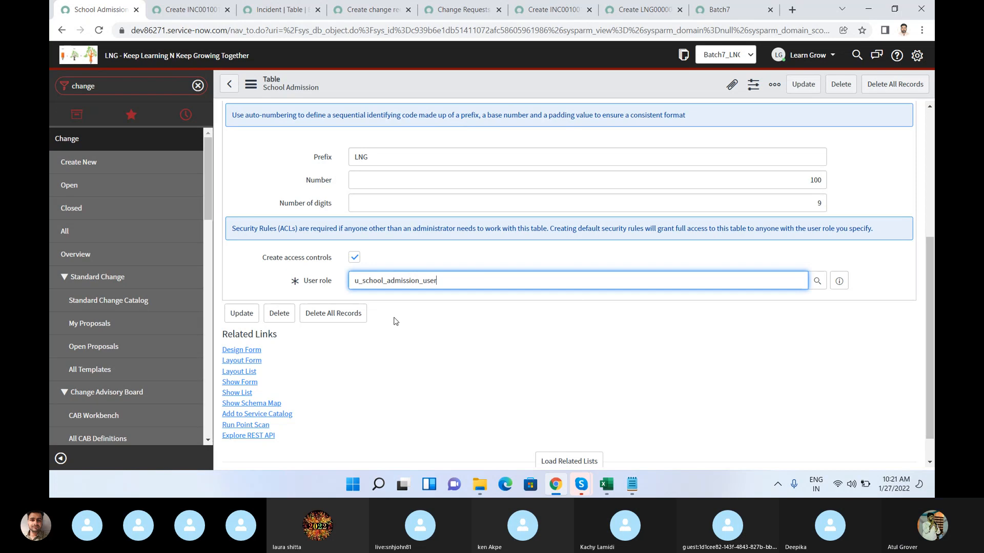
drag(438, 280, 345, 281)
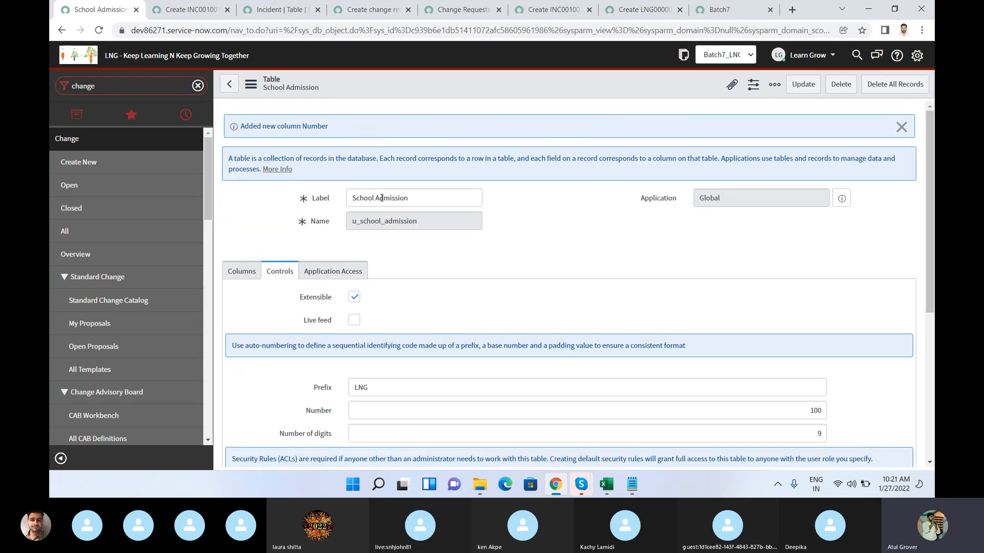
drag(433, 226, 334, 223)
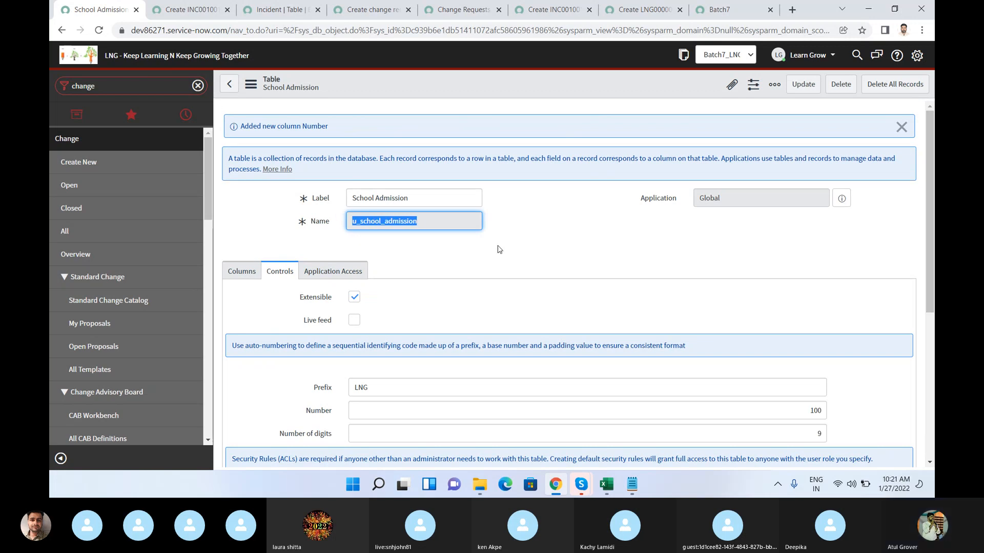
scroll(499, 250, down, 5)
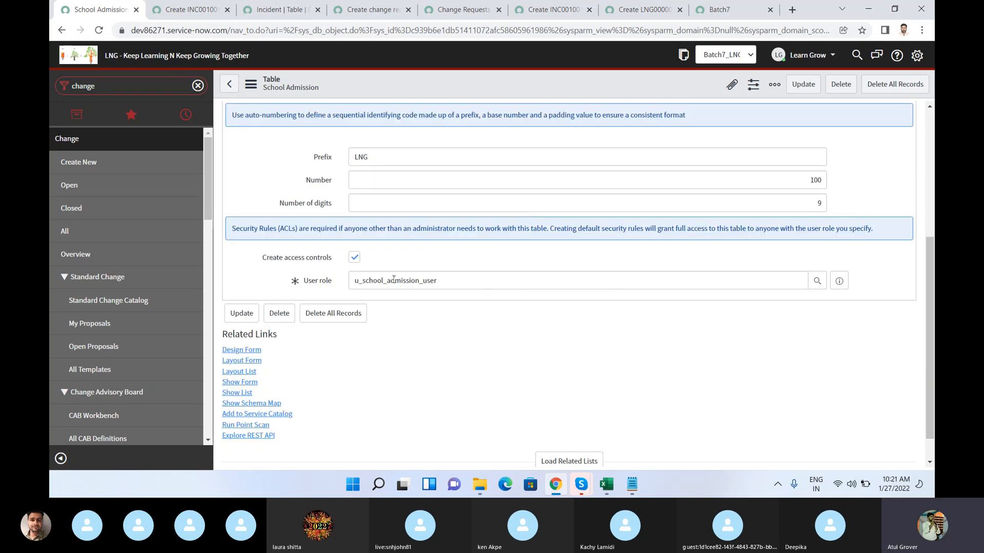
Step: Keep Create access controls enabled, change the School Admission table's user role to admin, and accept the role swap on existing access controls
click(354, 257)
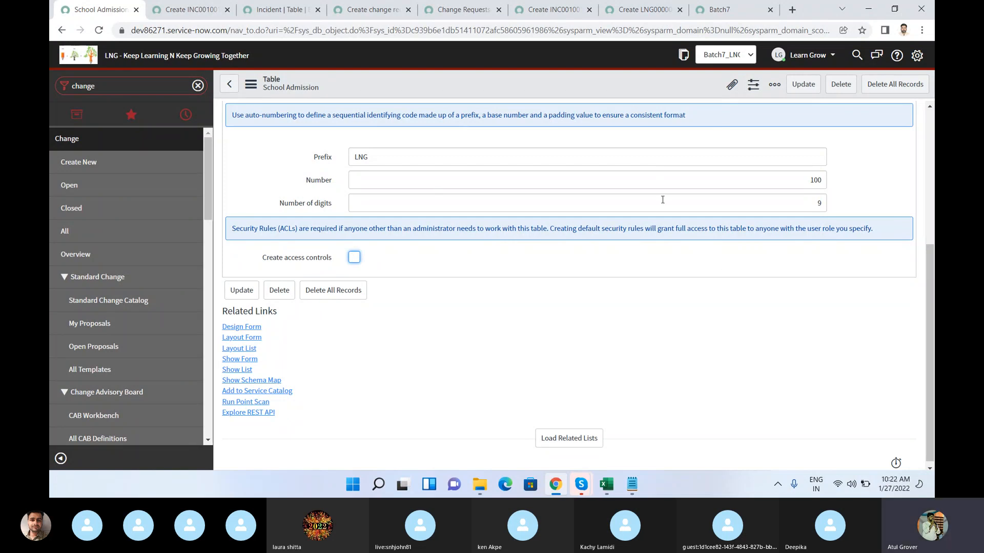
click(354, 258)
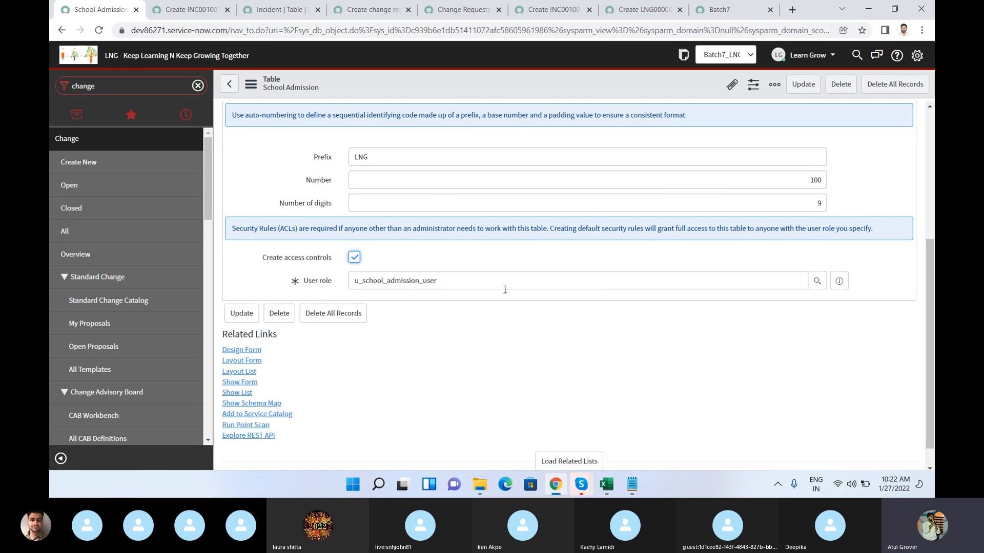
drag(566, 281, 243, 283)
text(adm)
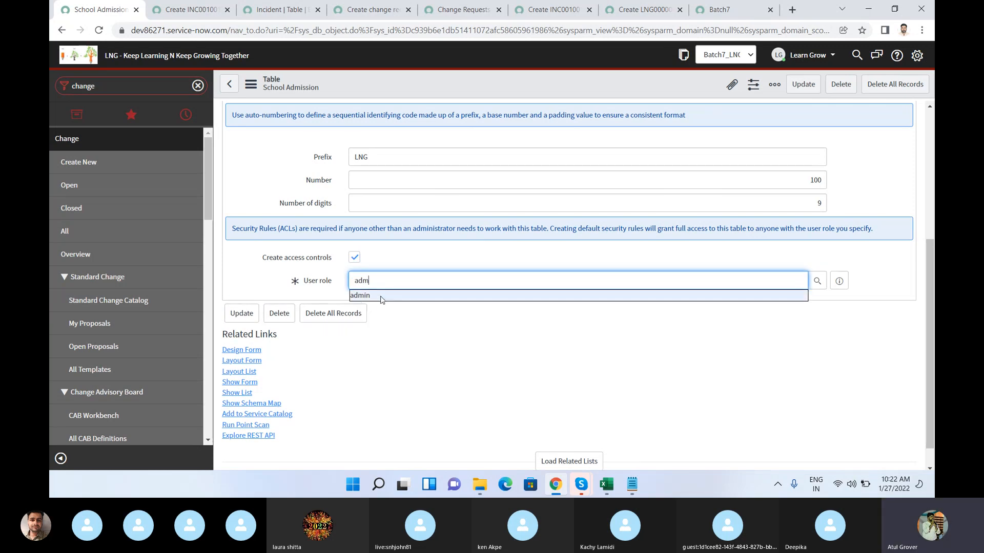
click(382, 300)
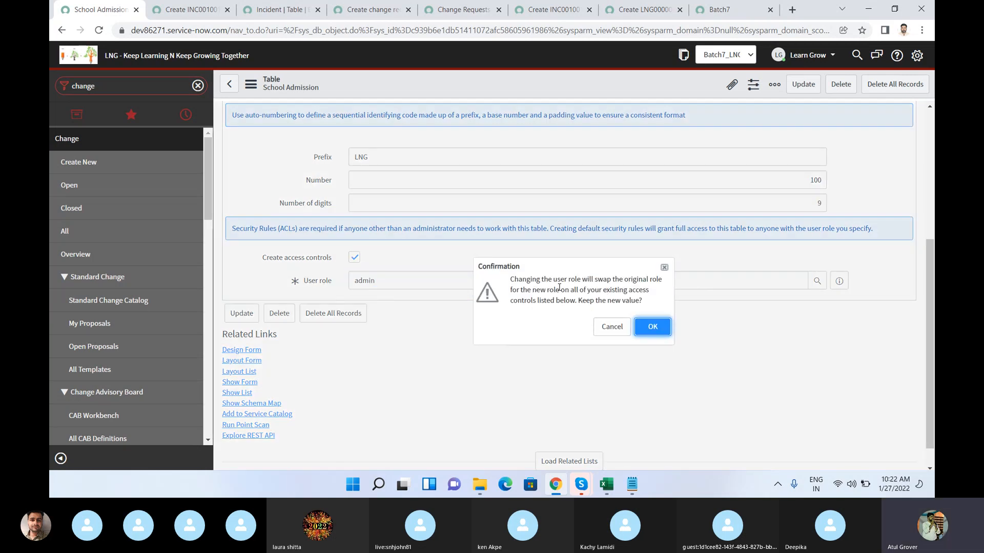
drag(560, 280, 667, 285)
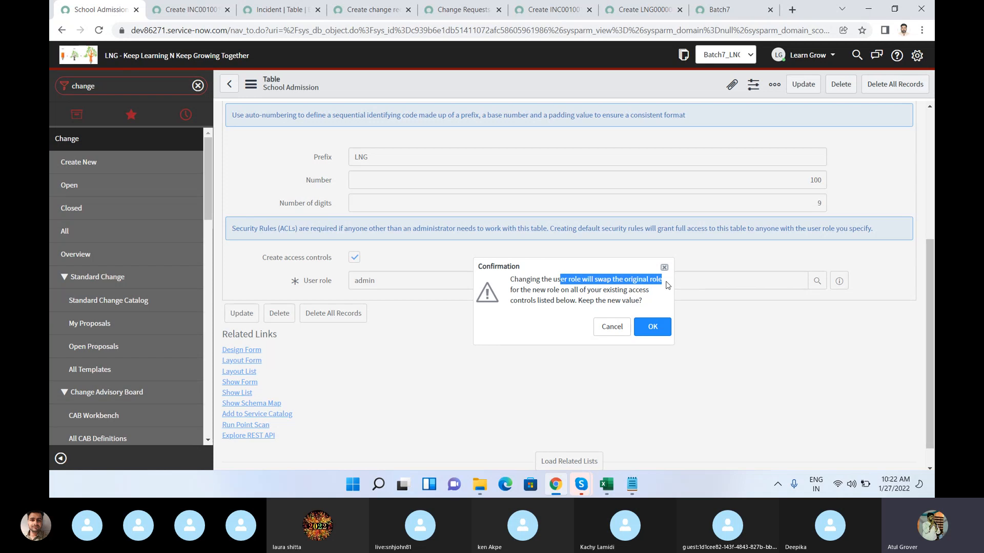
drag(547, 301, 656, 305)
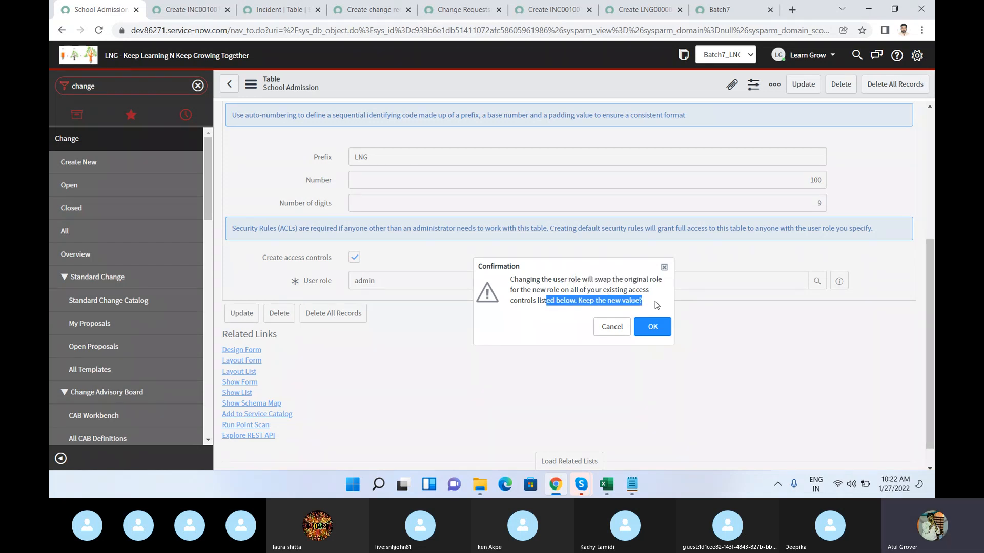
click(650, 332)
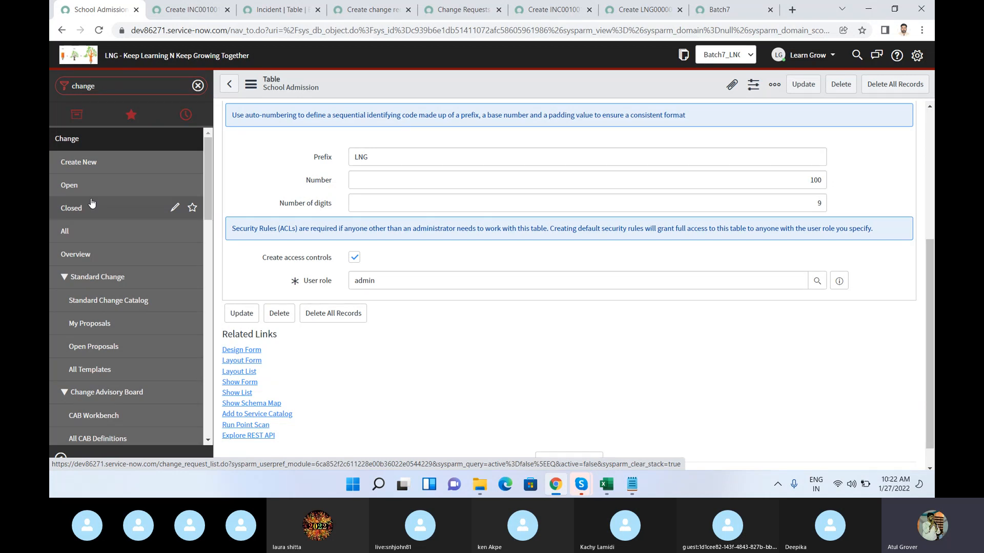
Step: Open the table's Application Access settings, and briefly check the Skype call window before returning to the table record
click(930, 143)
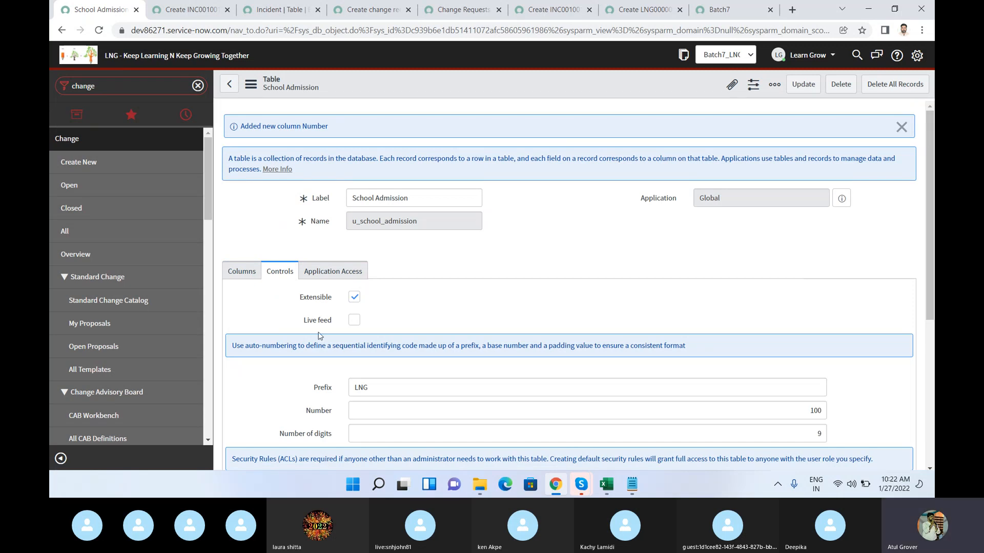
click(346, 274)
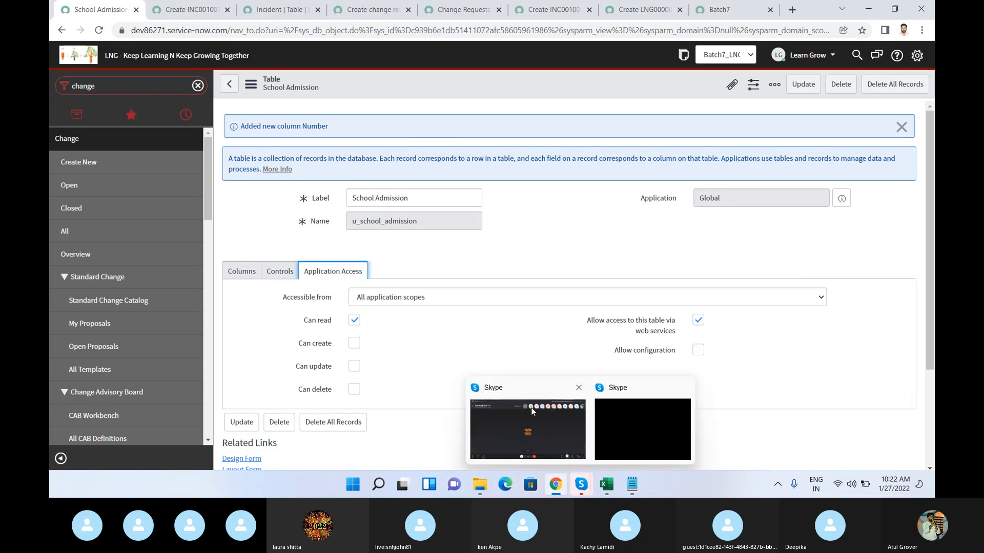
click(531, 408)
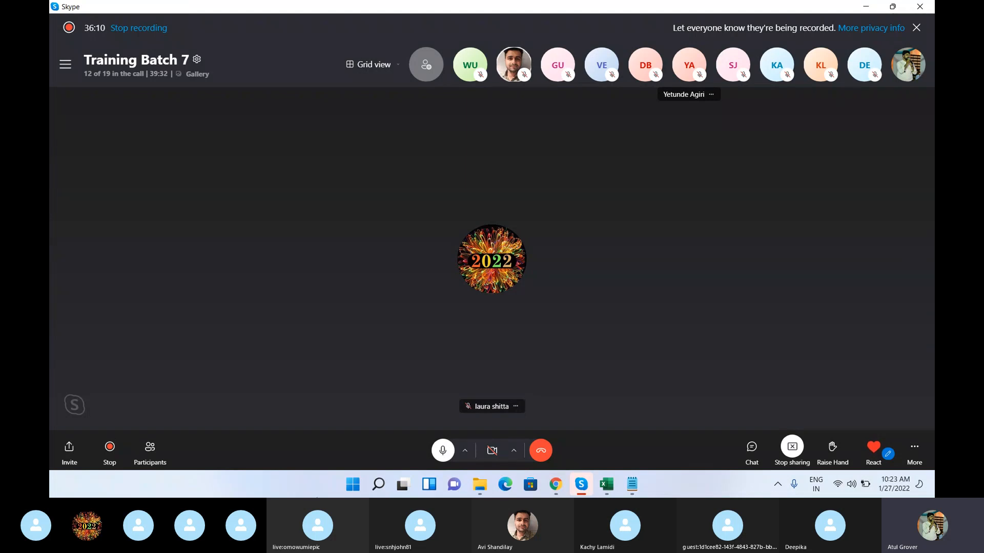
mouse_move(556, 485)
click(559, 441)
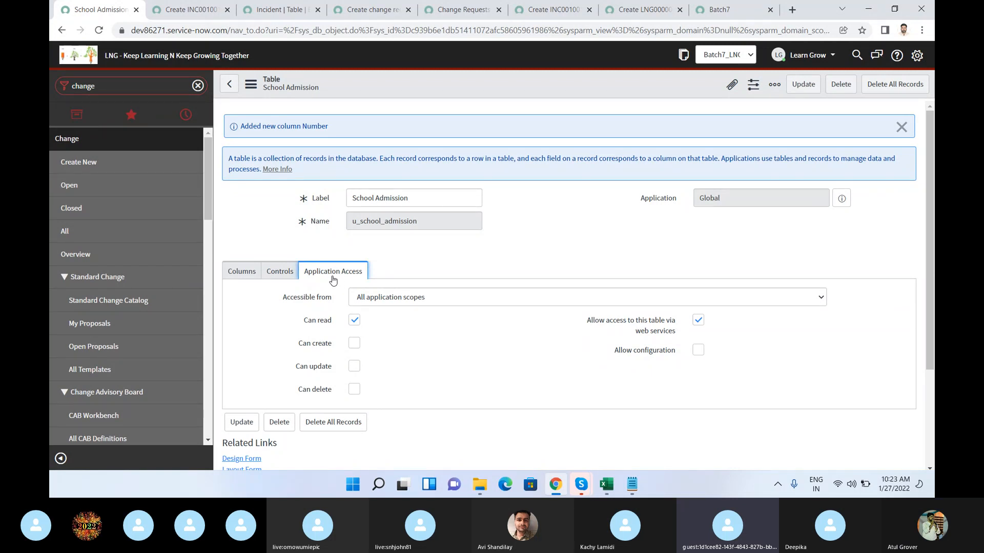
Step: Review the table's Create access controls and User role settings again
click(282, 275)
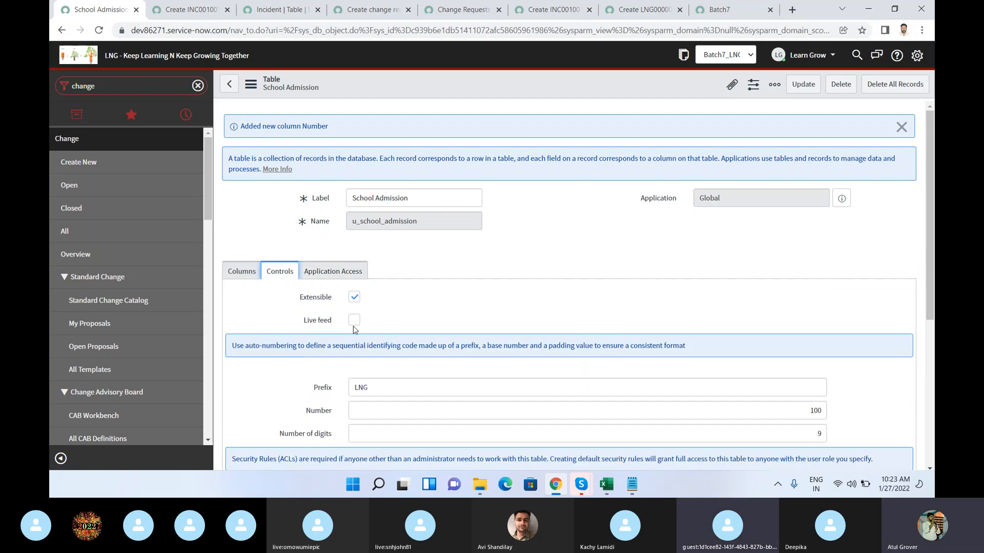
scroll(343, 347, down, 2)
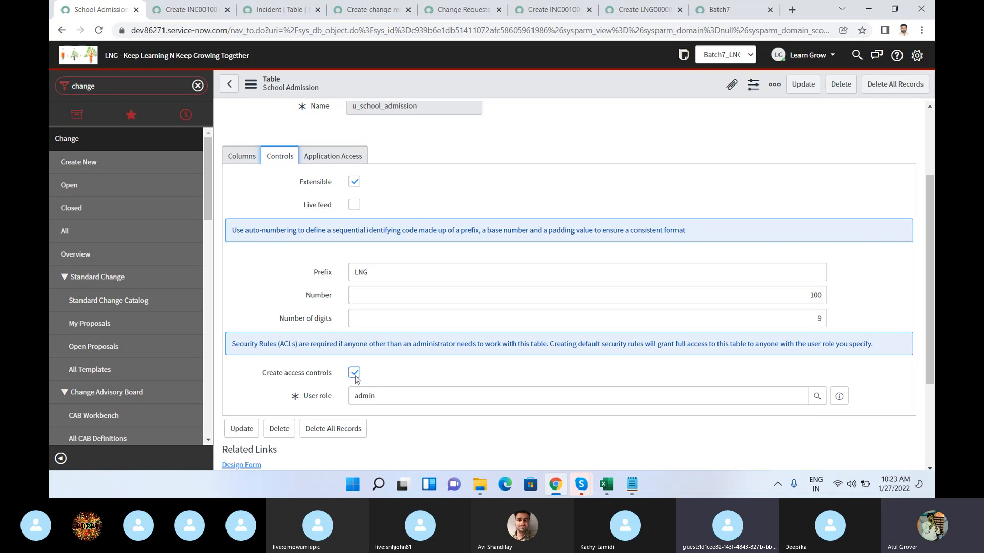
key(Tab)
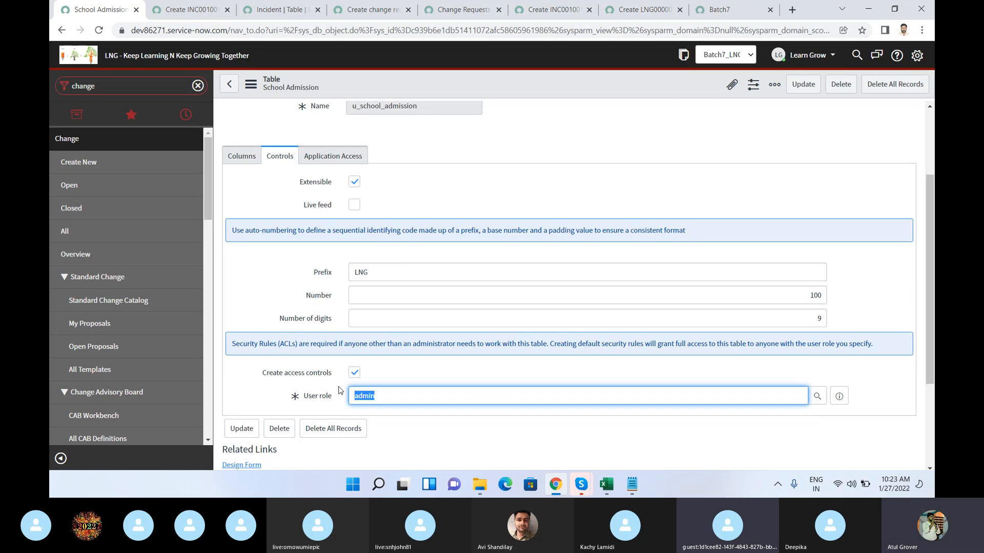
Step: Return to the Application Access settings and examine the choices available for Accessible from
click(329, 163)
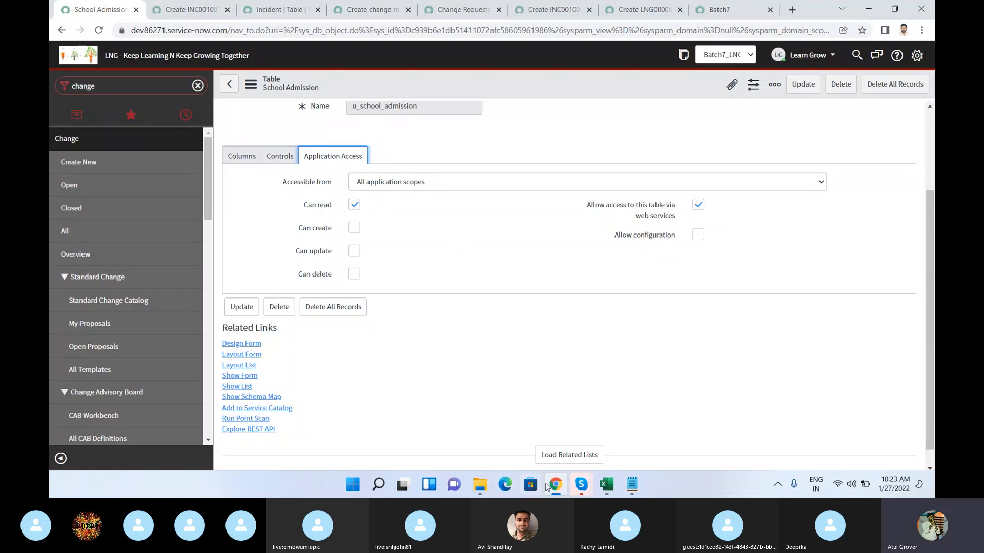
mouse_move(581, 491)
click(403, 187)
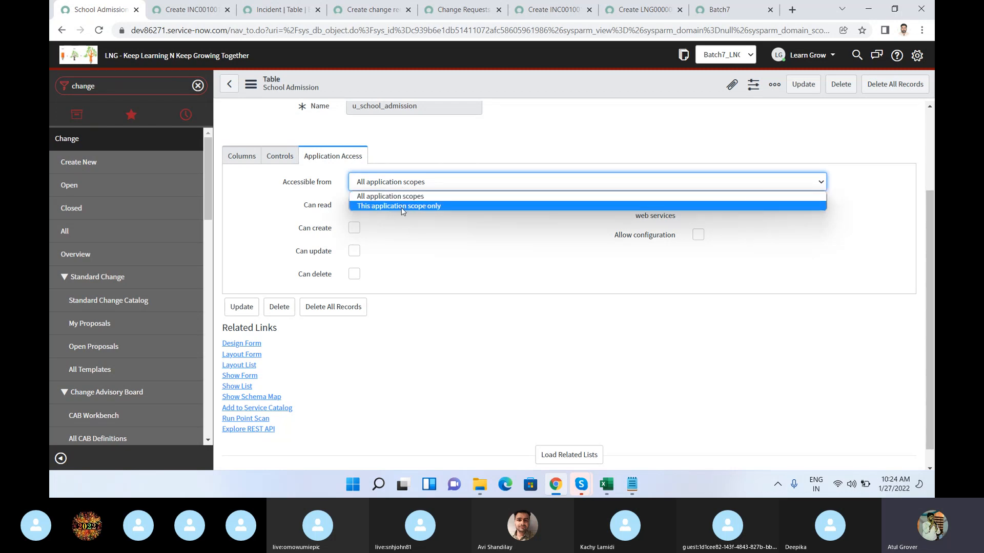
click(403, 240)
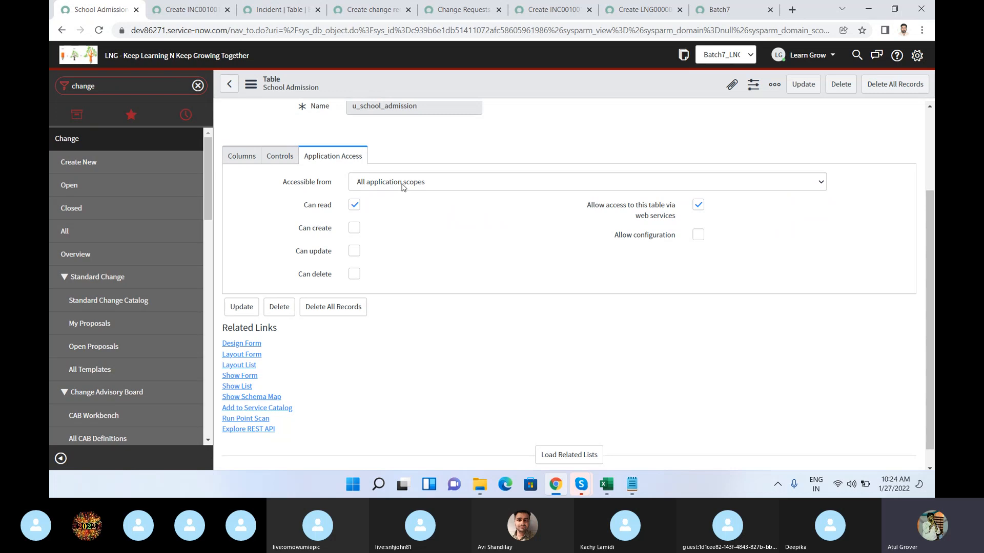
Step: Enable the application picker in the header through the Developer system settings
click(918, 55)
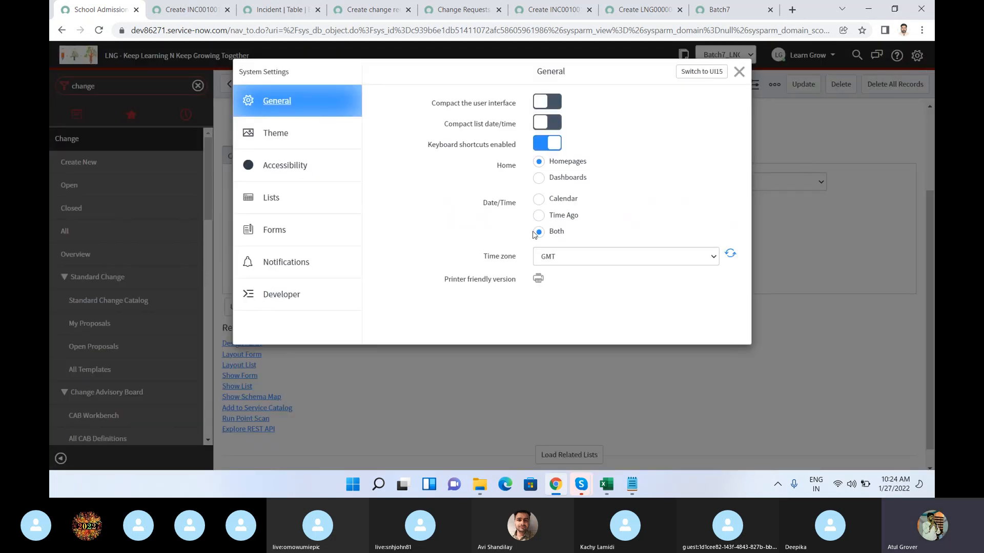
click(304, 291)
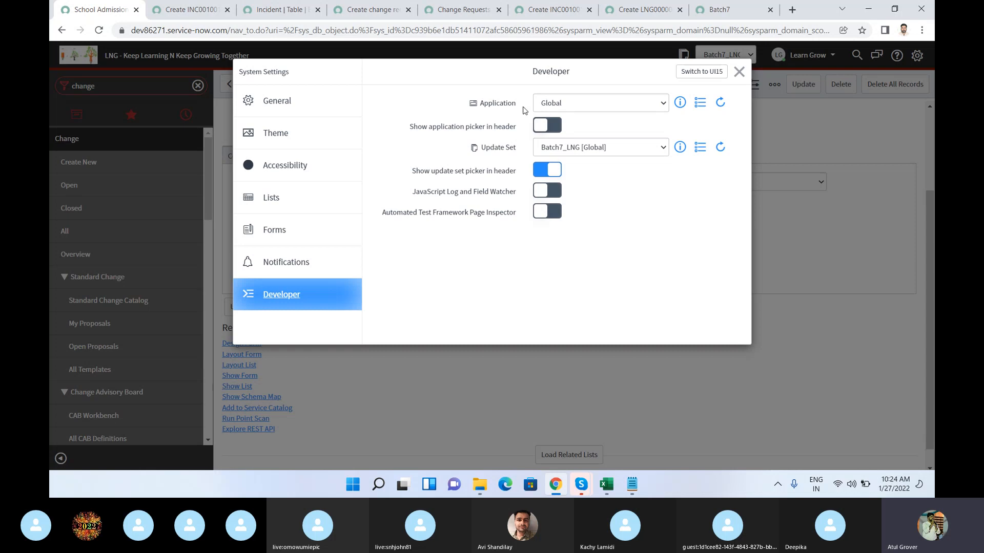
click(557, 132)
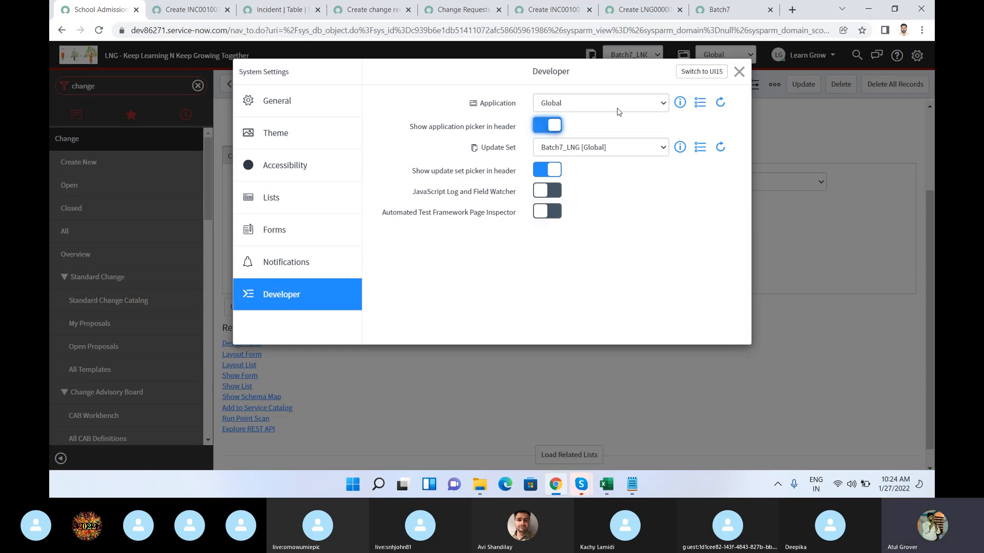
click(740, 72)
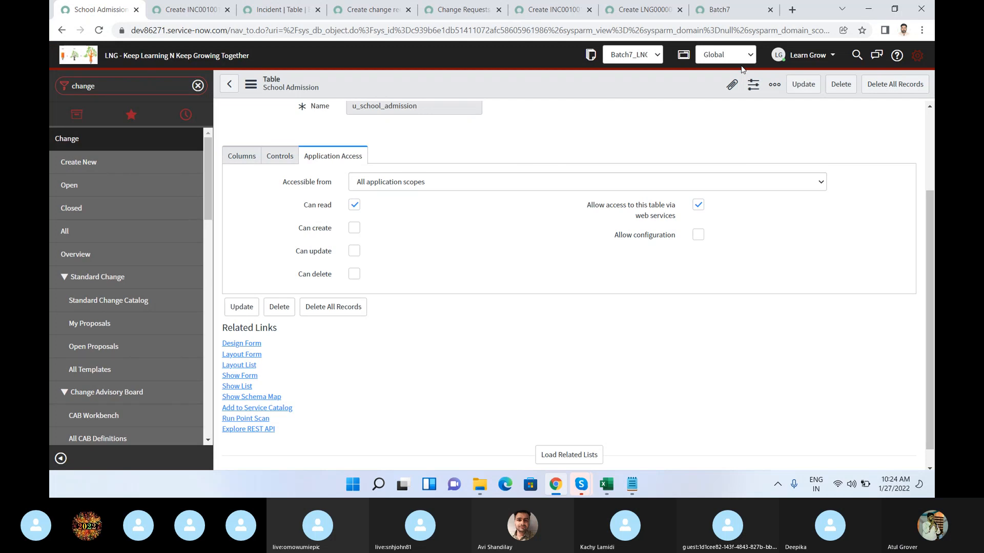
Step: Look through the application scopes offered by the header's application picker
click(746, 61)
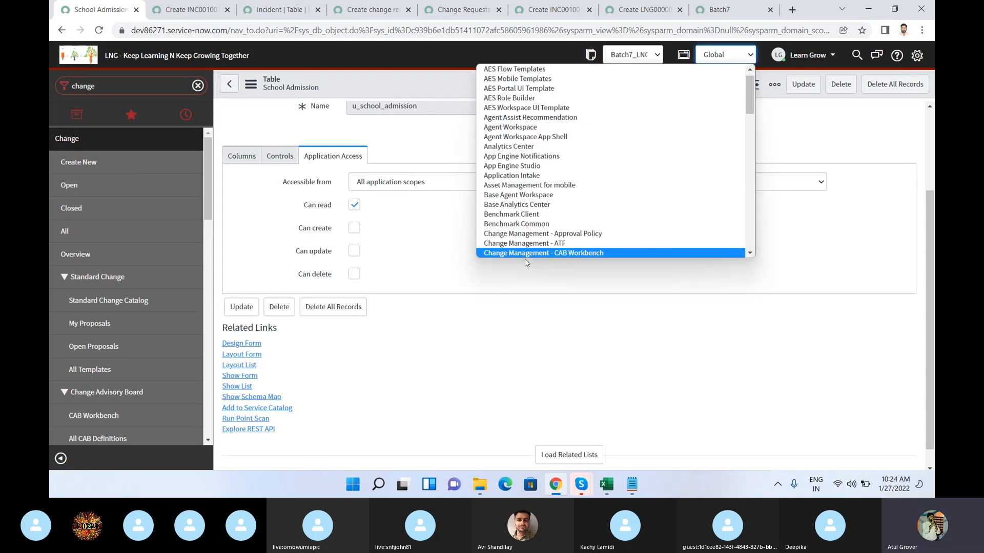
drag(748, 95, 747, 91)
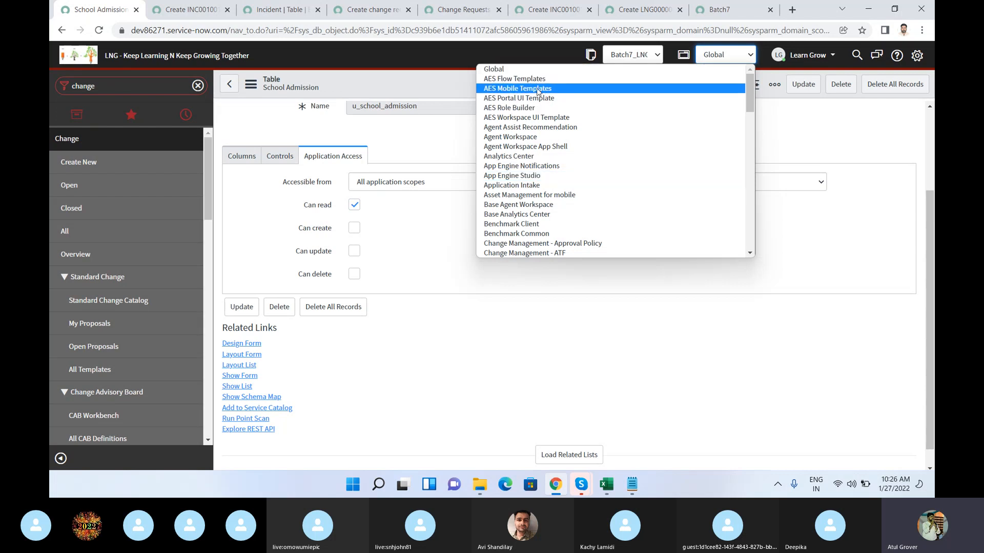
scroll(512, 169, down, 15)
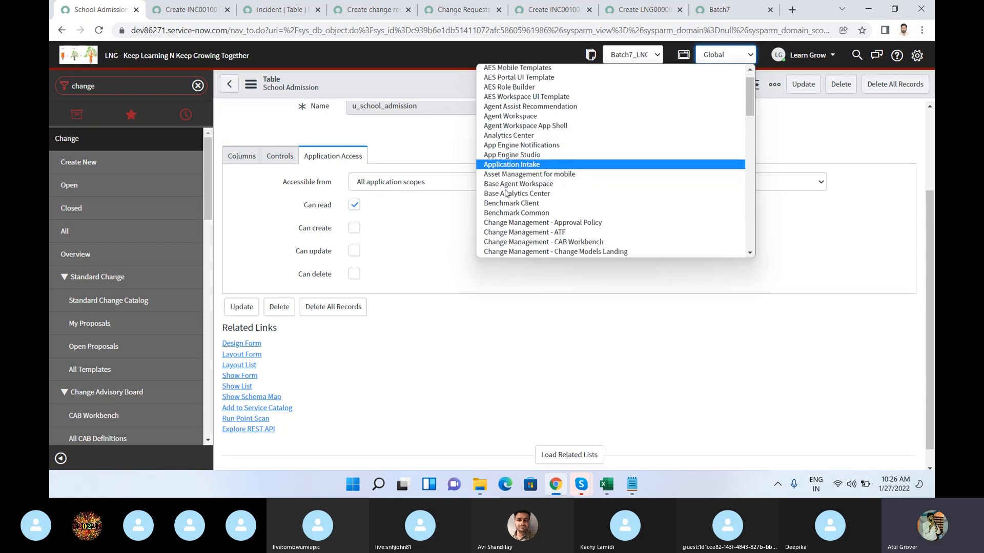
Step: Try limiting the table to This application scope only, check the list of application scopes, and restore All application scopes
click(421, 189)
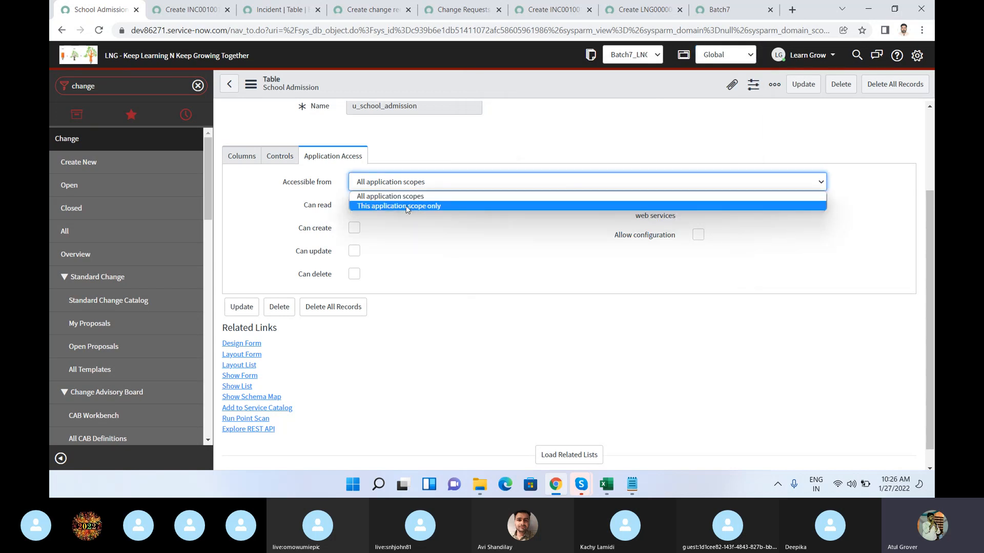
click(407, 206)
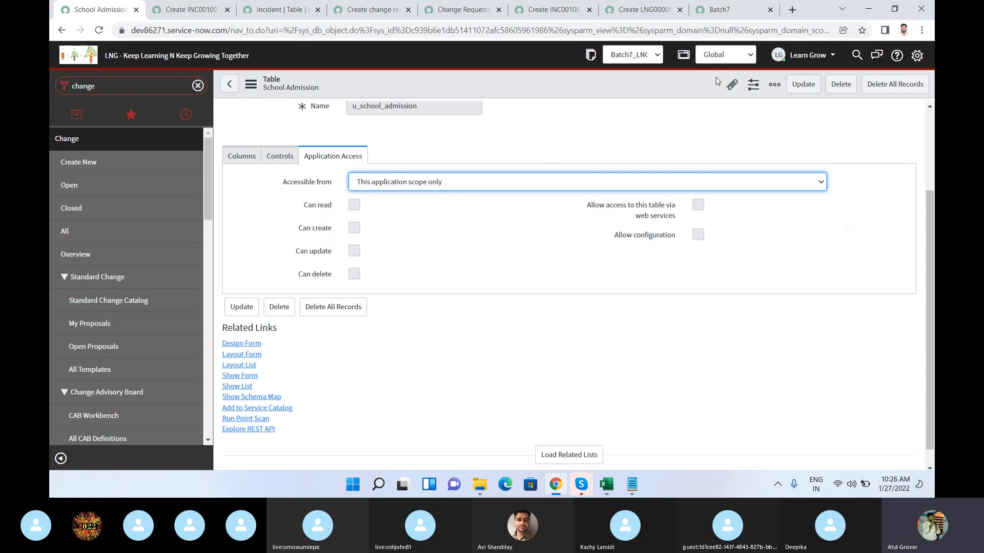
click(729, 60)
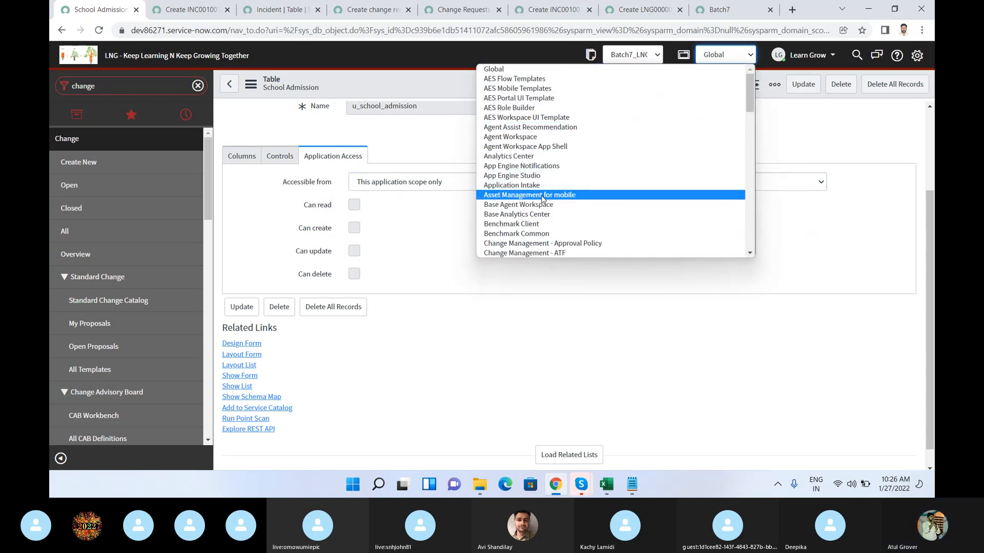
click(391, 222)
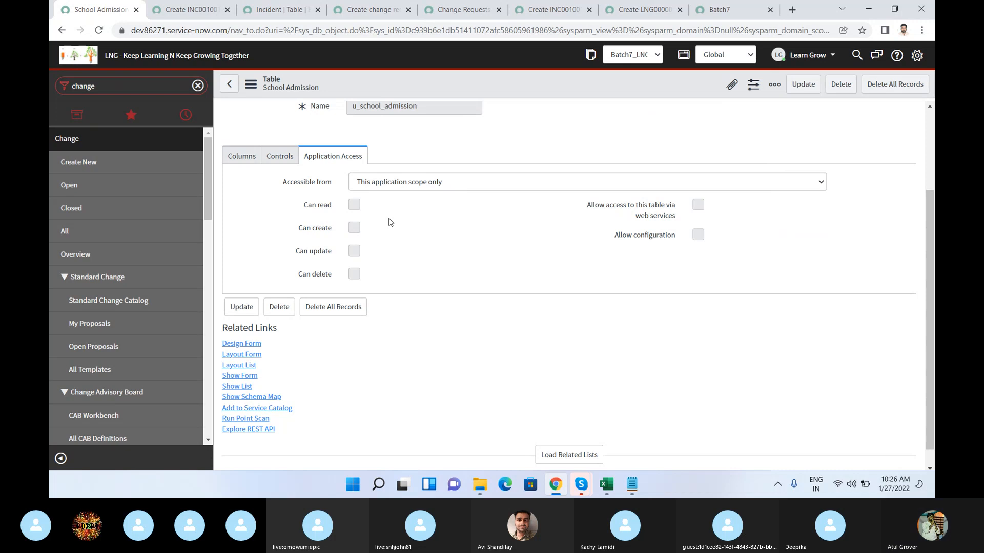
click(398, 187)
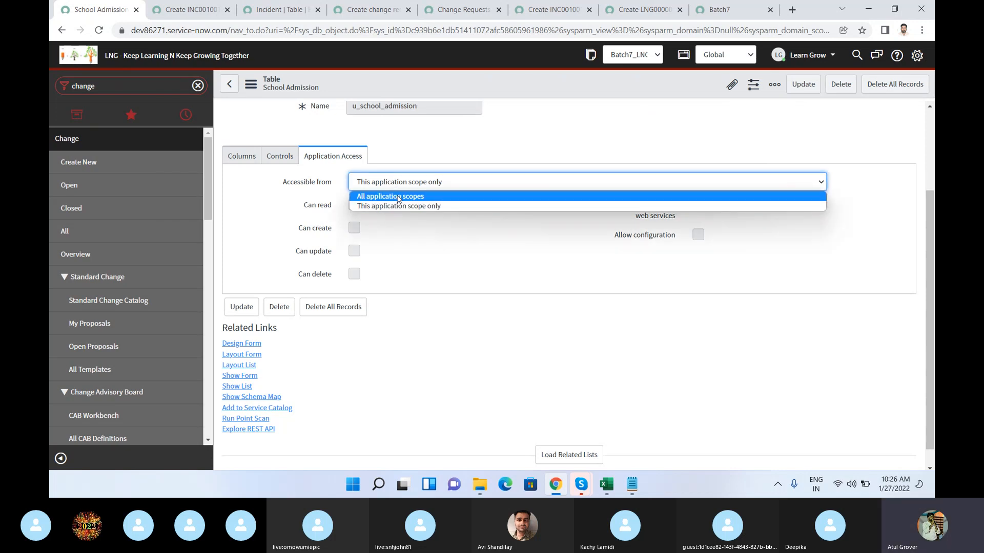
click(398, 197)
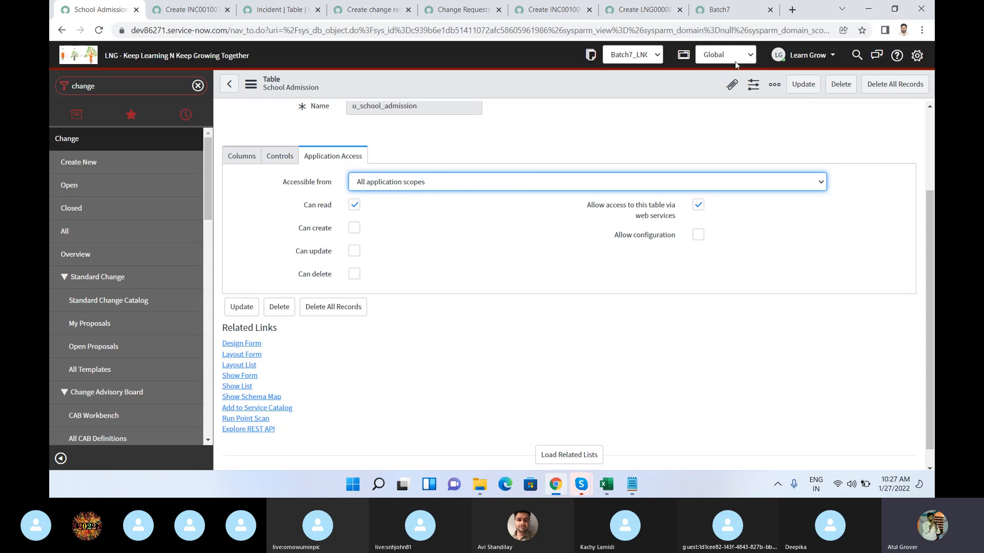
Step: Try granting the Can create, Can update and Can delete permissions to all application scopes, and clear them again
click(354, 229)
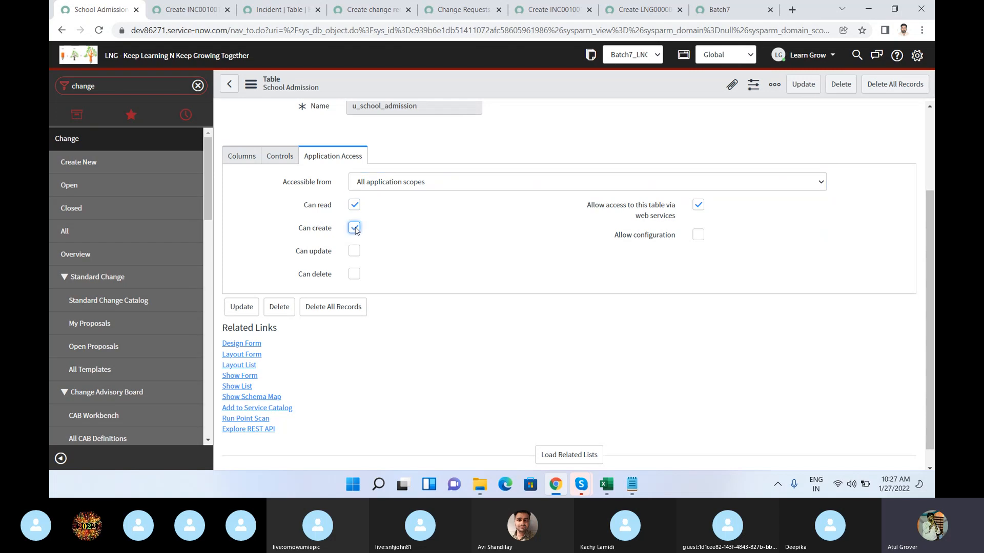
click(354, 251)
click(354, 275)
click(356, 230)
click(354, 229)
click(355, 252)
click(355, 274)
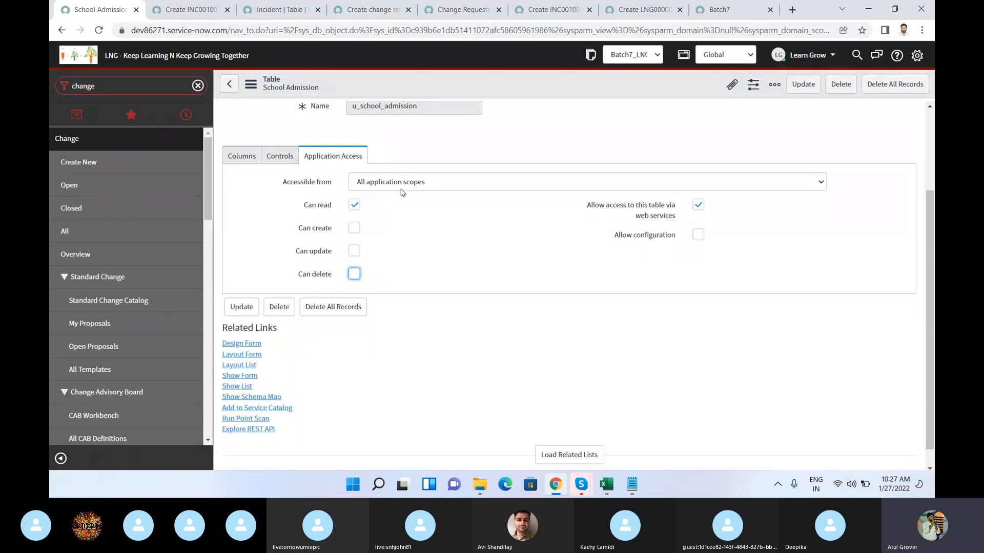
Step: Enable Can create, Can update and Can delete for all application scopes, and check the header's application scope list
click(354, 228)
click(354, 251)
click(354, 274)
click(725, 54)
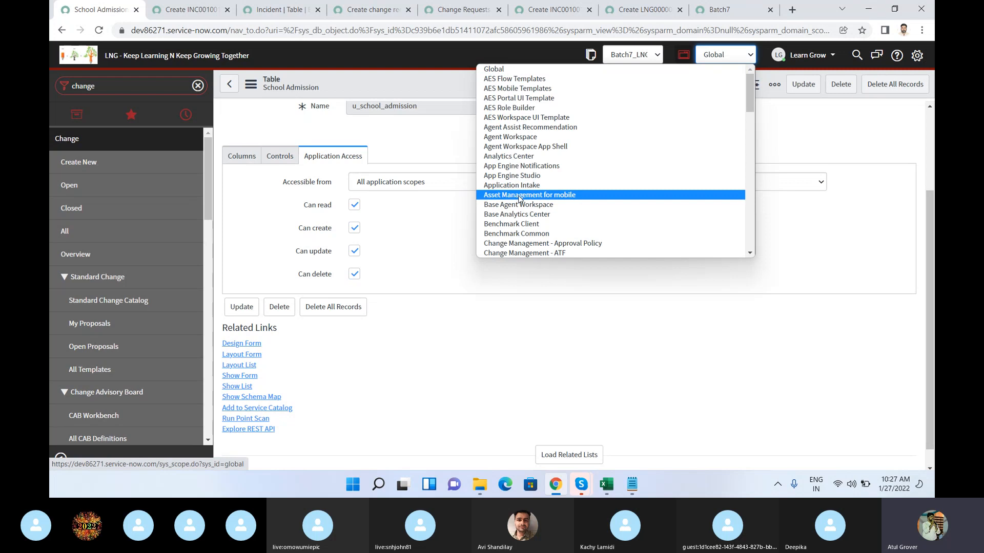
click(424, 221)
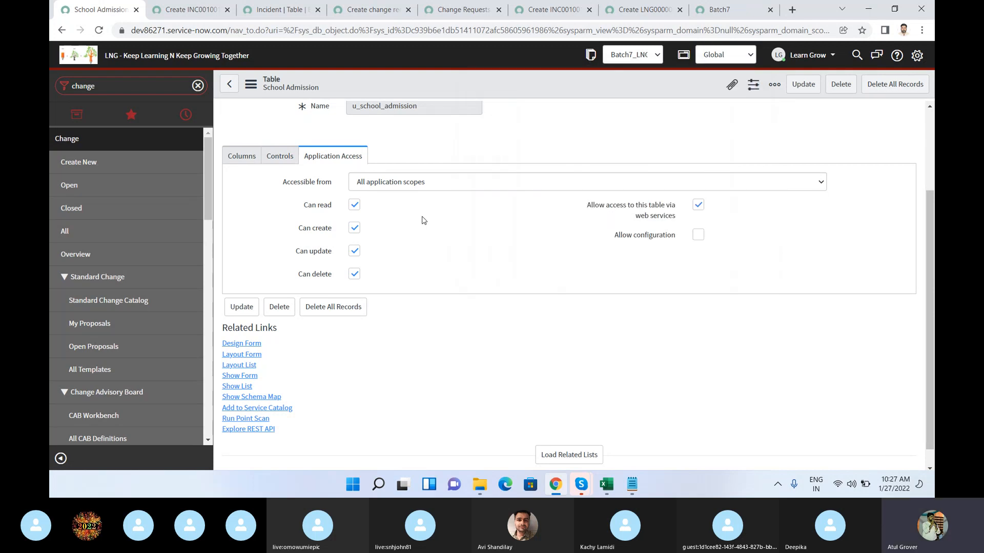
Step: Remove the Can create and Can update permissions from the table's application access
click(354, 228)
click(354, 250)
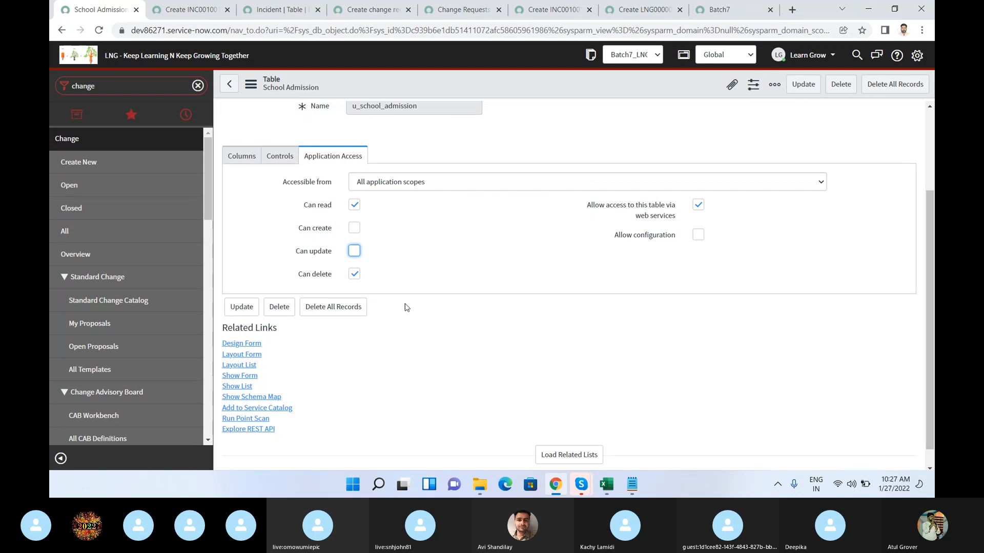
Step: Remove the Can delete permission and enable Allow configuration in the School Admission table's application access, and save the table record
click(352, 275)
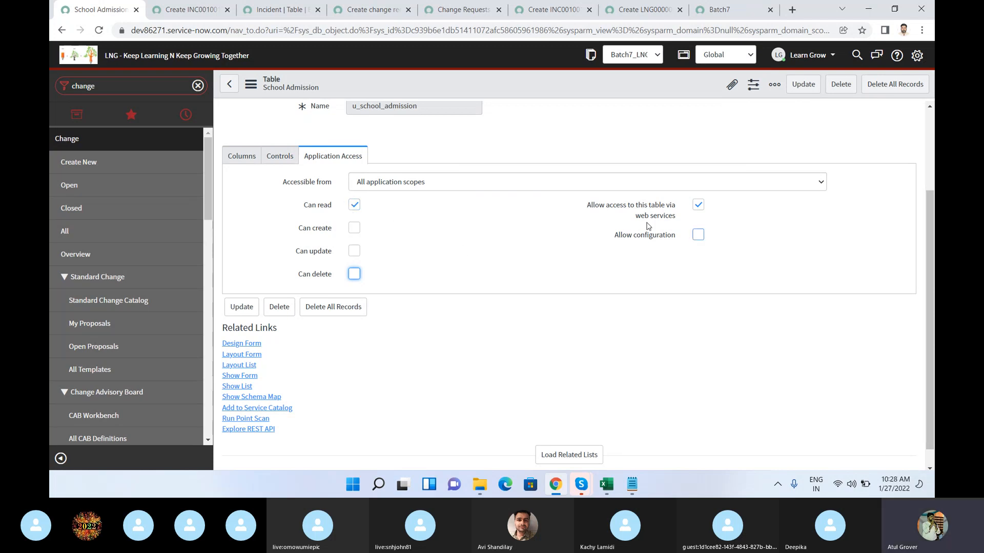
mouse_move(640, 208)
drag(684, 219, 588, 202)
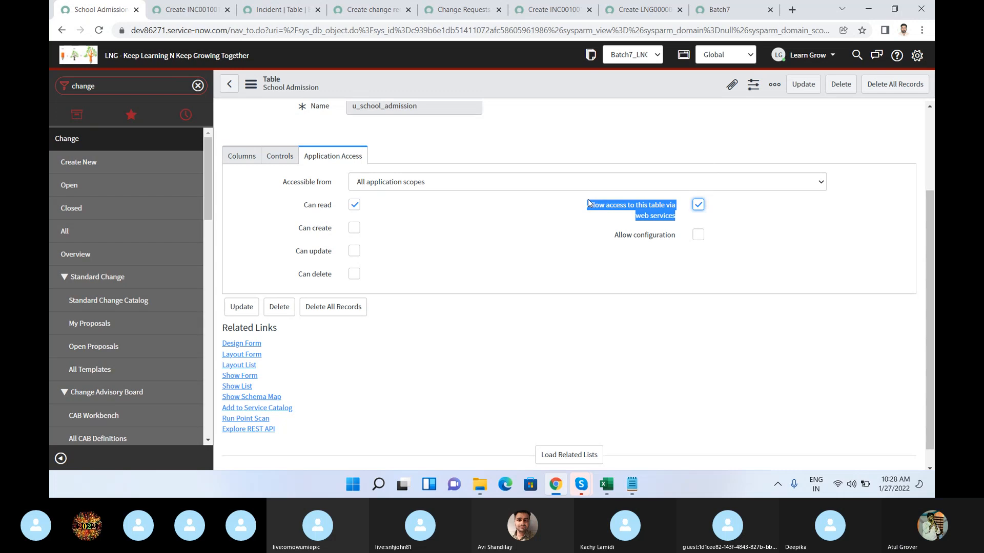
click(699, 236)
right_click(519, 88)
click(535, 92)
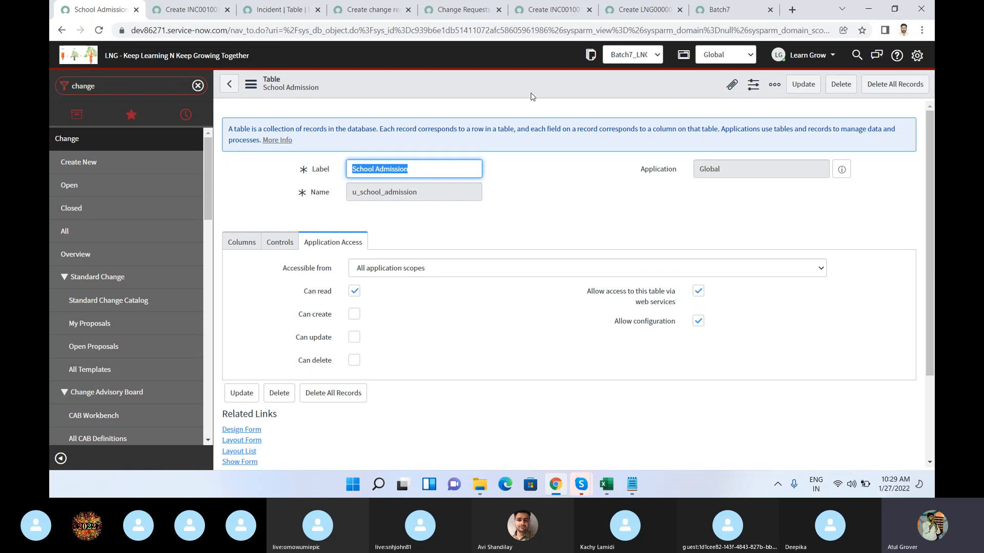
Step: Fill in the Kid Name and Father's Name fields of the new School Admission record with random sample text
click(629, 11)
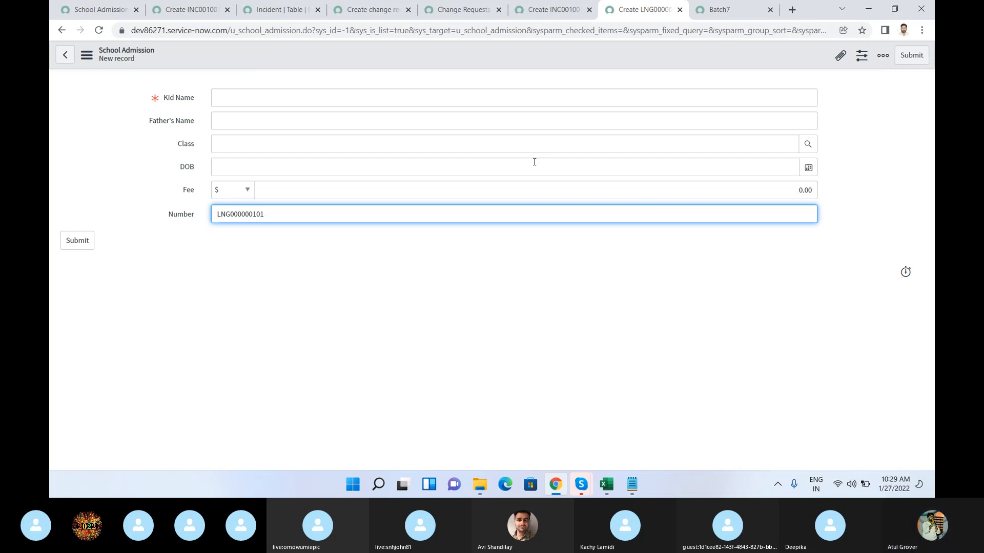
click(434, 97)
text(sdjlkashdfjlsahlfhasldfhasdhflahsdflhasd)
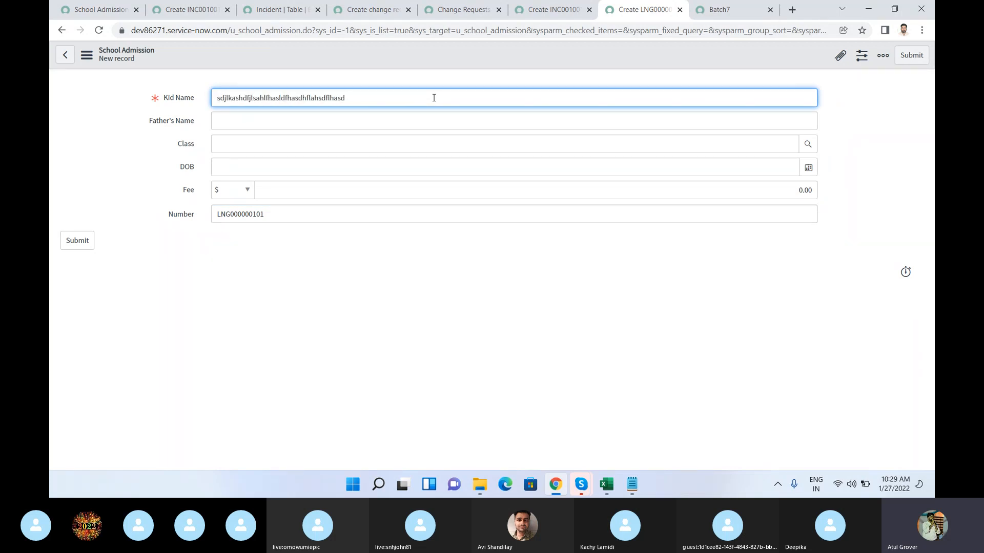
click(433, 122)
text(sjfhasdfj)
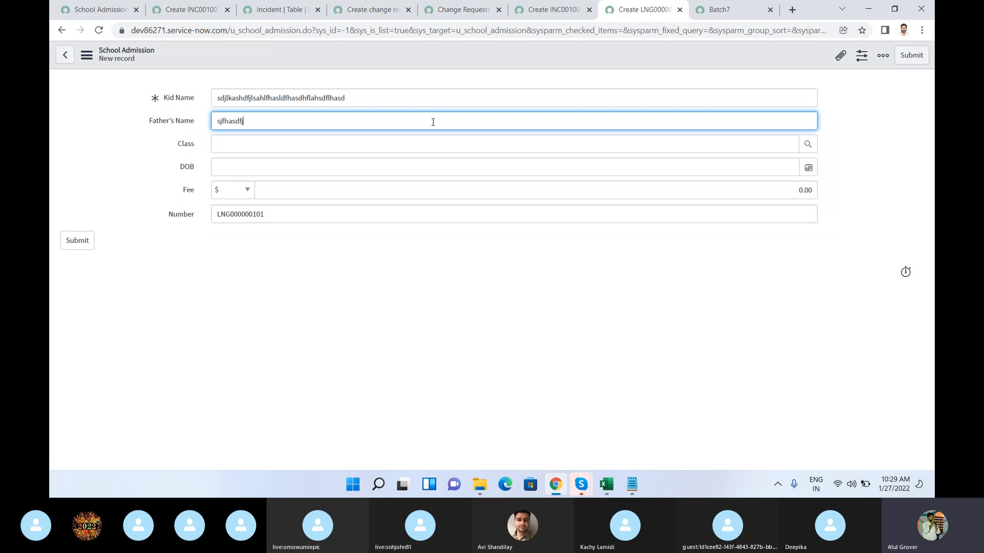
text(laskdjfawi90qw898324-9582394582)
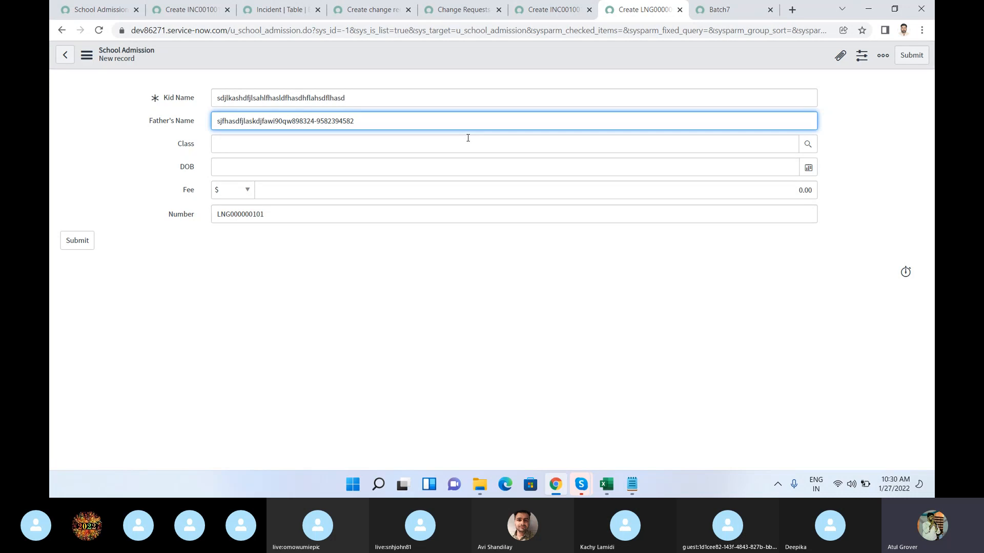
click(187, 12)
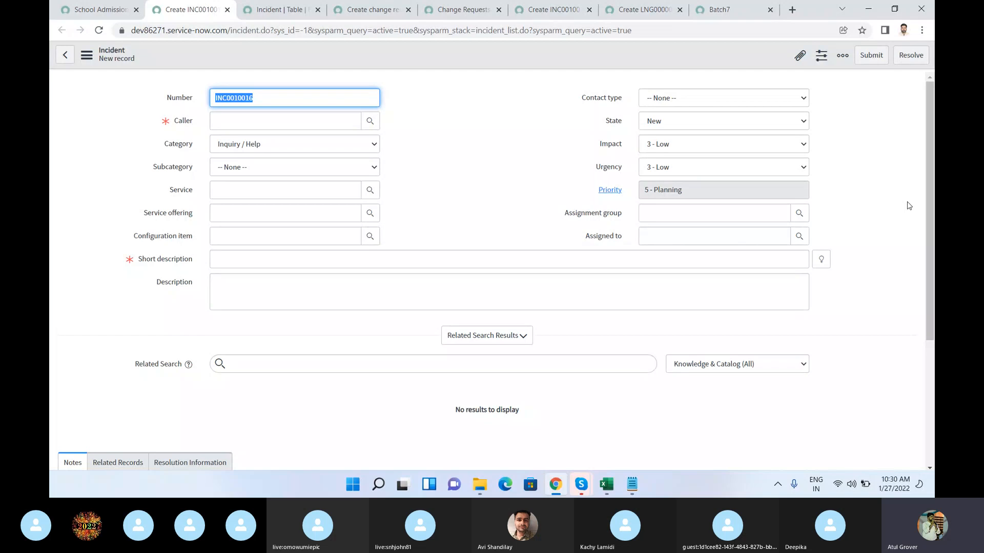
click(579, 485)
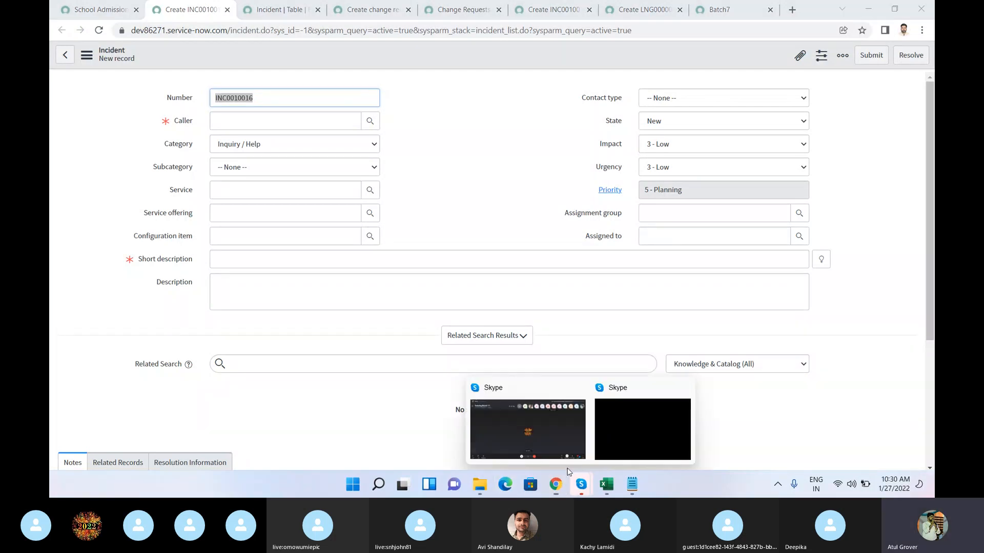
click(528, 435)
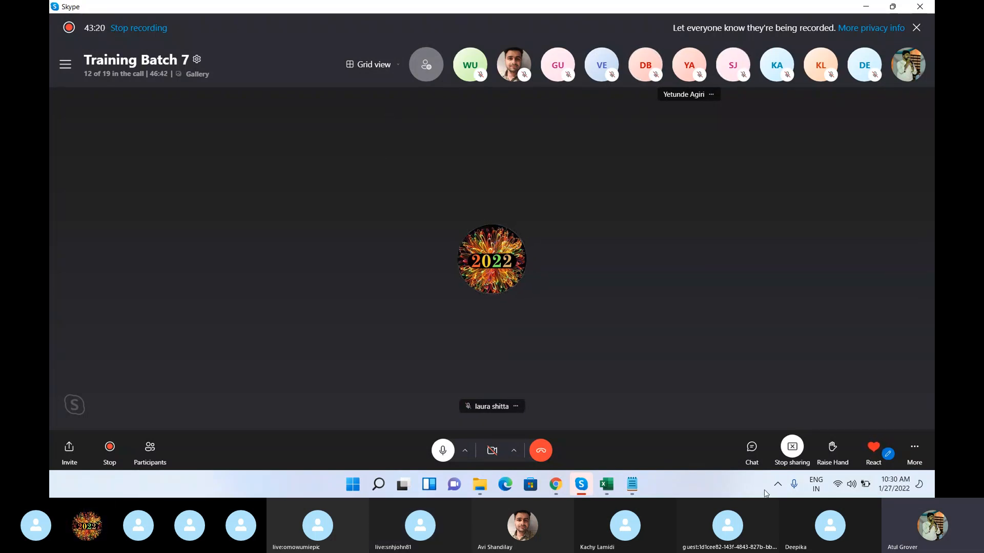
mouse_move(556, 484)
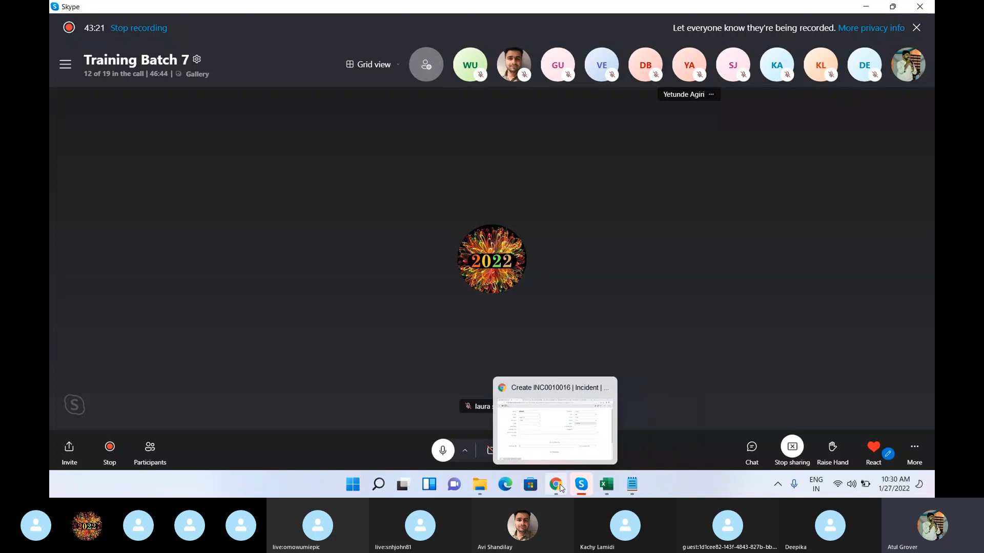
click(562, 446)
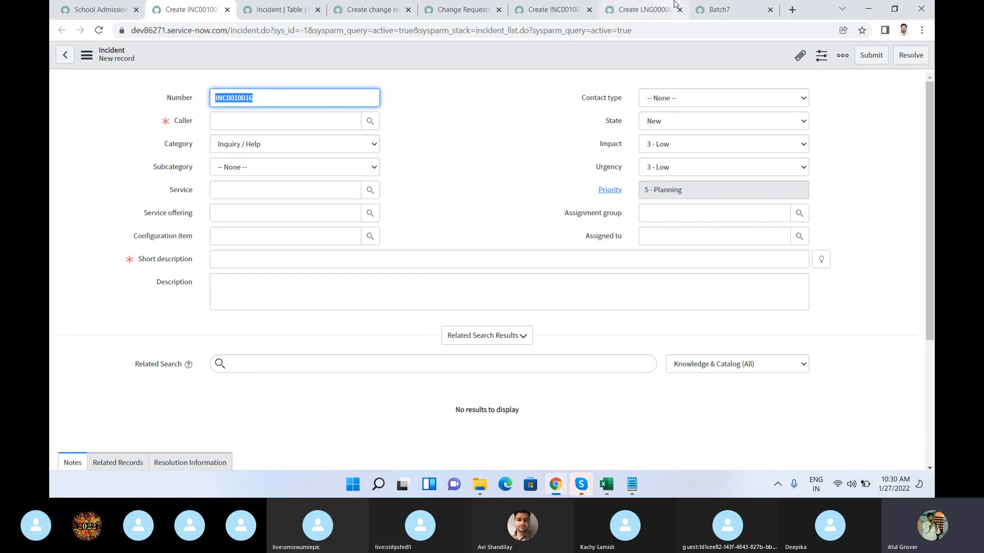
click(650, 10)
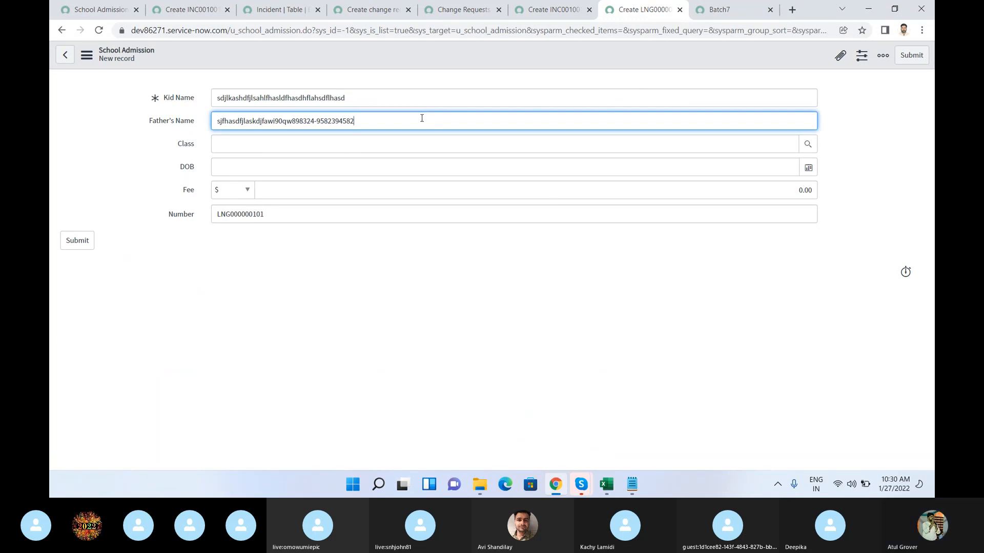
Step: Show a new empty form for the School Admission table and open its Form Design
click(78, 14)
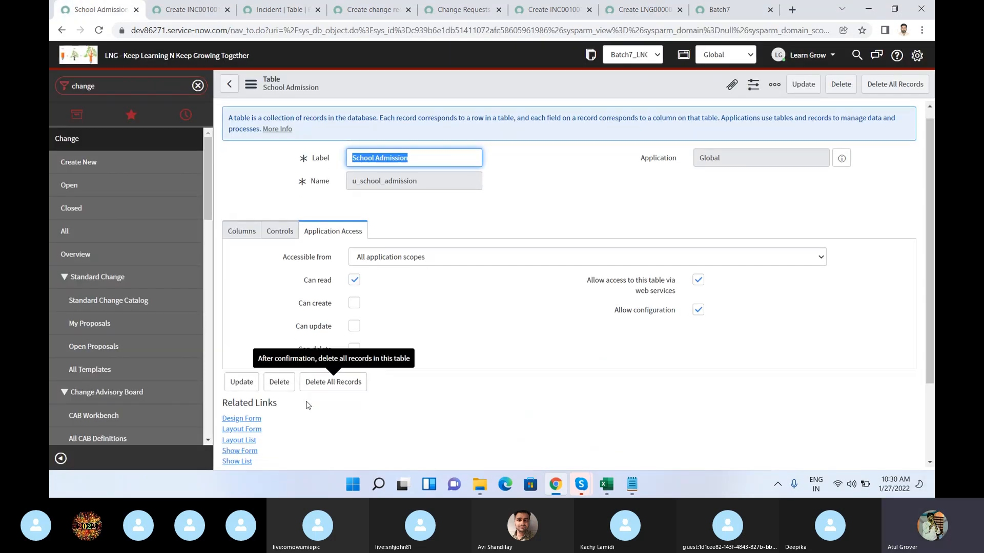
scroll(307, 407, down, 3)
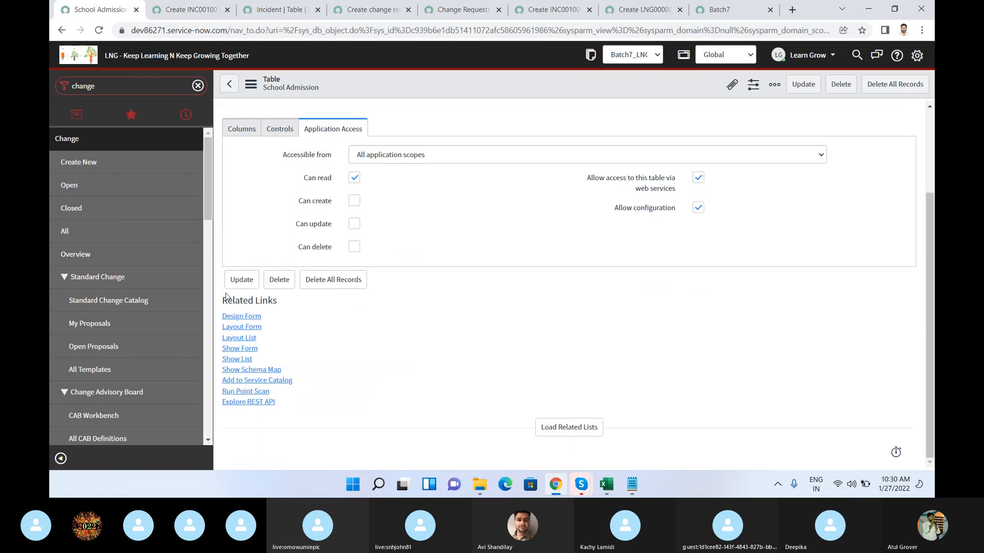
click(239, 349)
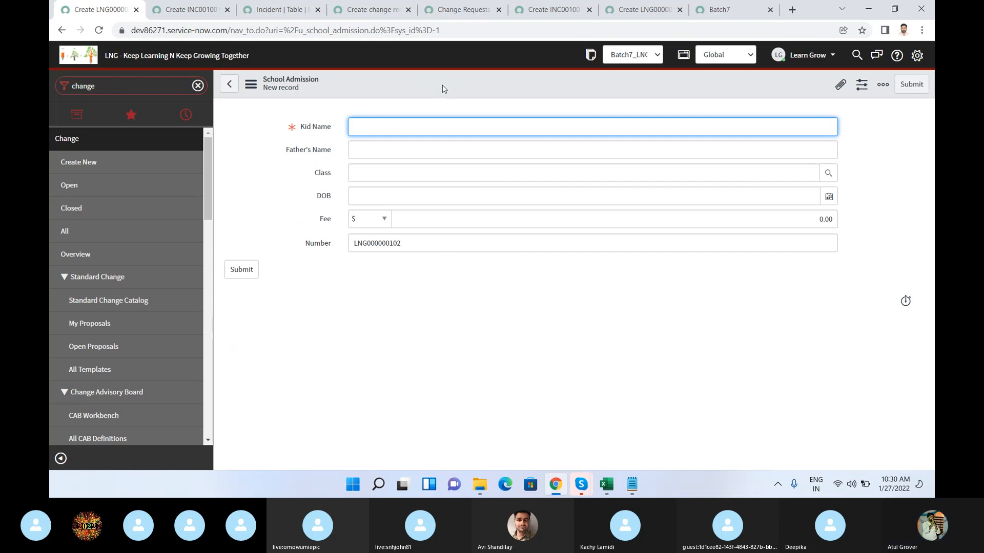
right_click(443, 90)
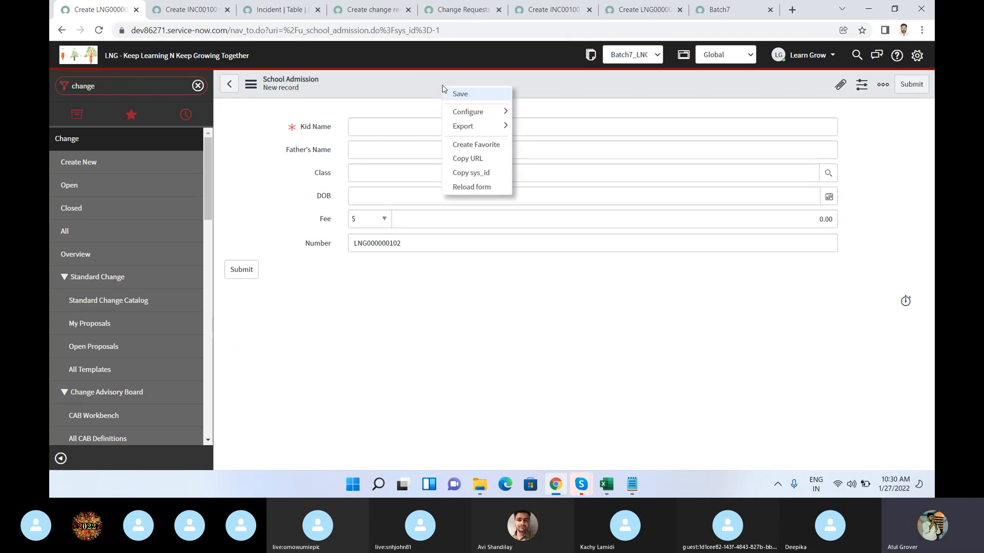
mouse_move(490, 117)
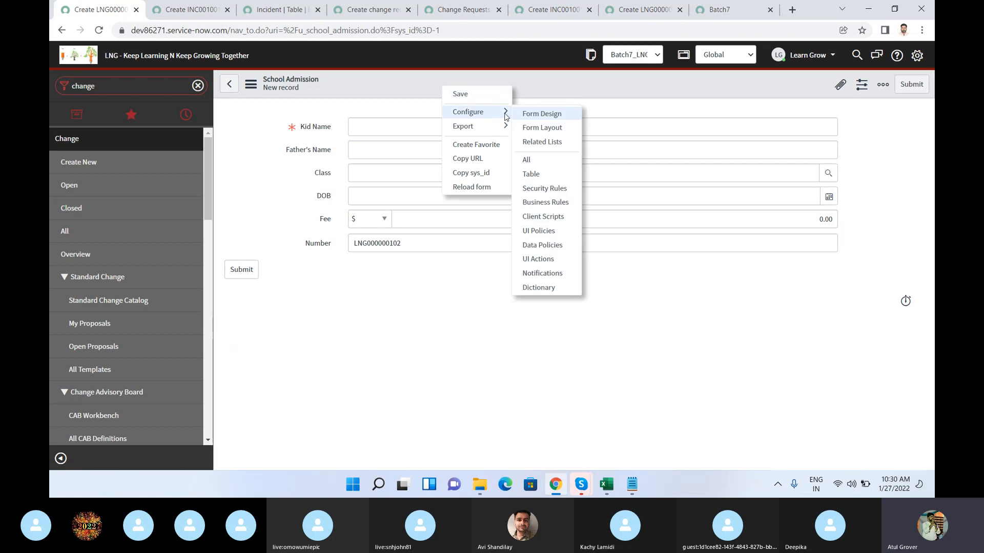
click(553, 120)
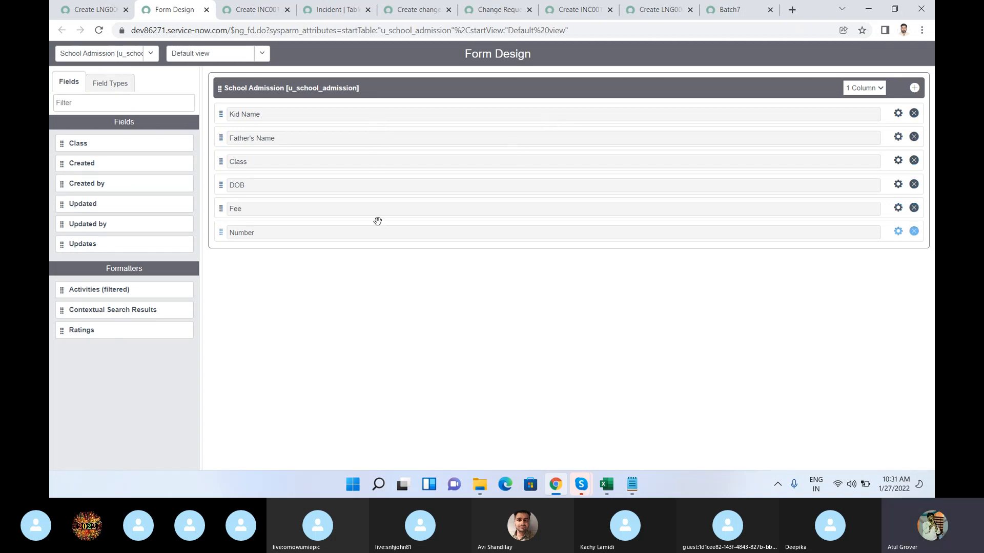
Step: Change the School Admission section to 2 Column, move Father's Name, DOB and Number into the second column, and save the design
click(872, 90)
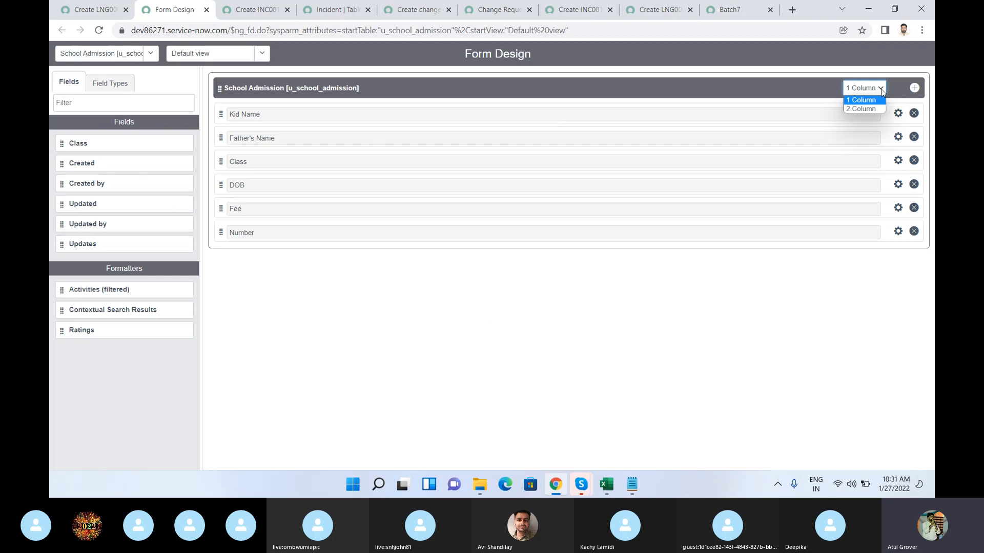
click(861, 110)
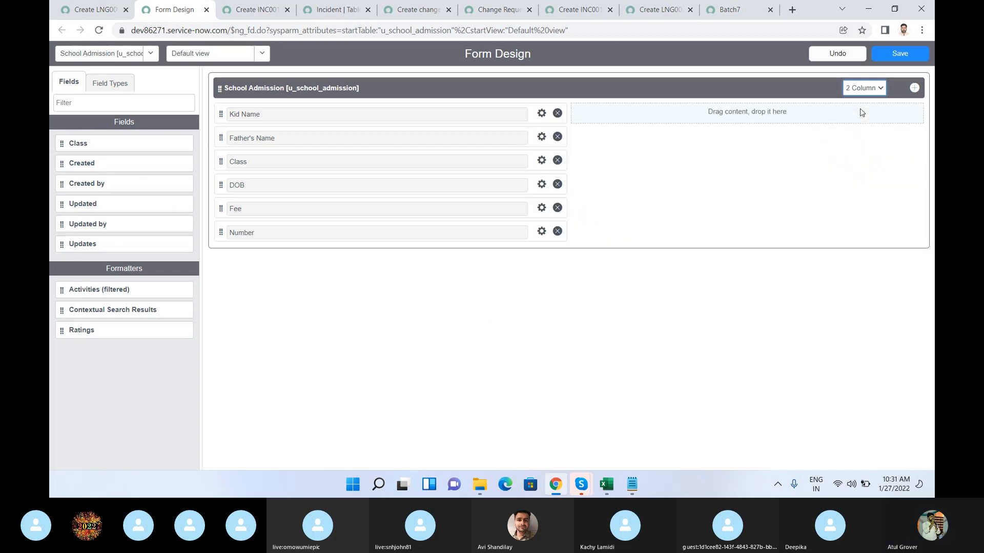
drag(220, 137, 615, 114)
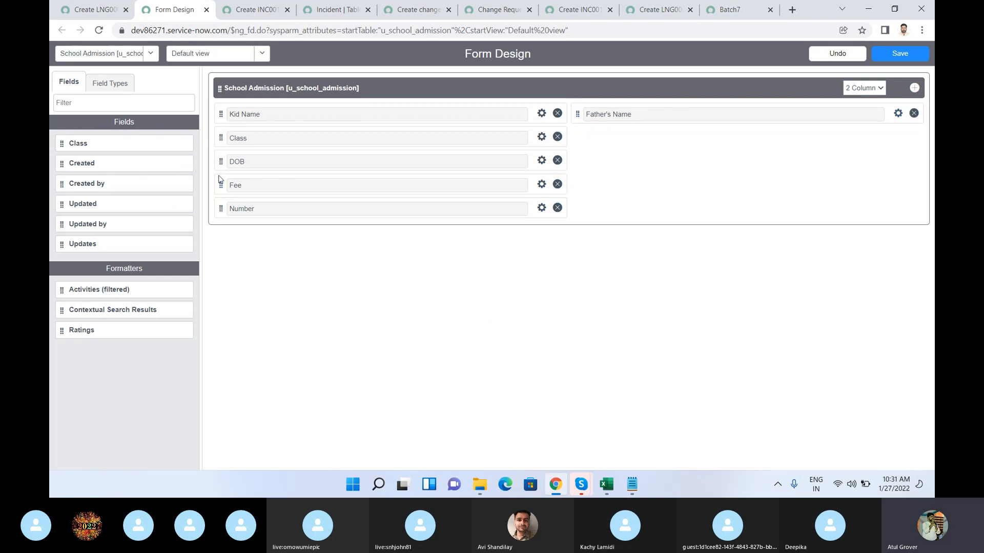
drag(222, 161, 588, 141)
drag(221, 185, 589, 164)
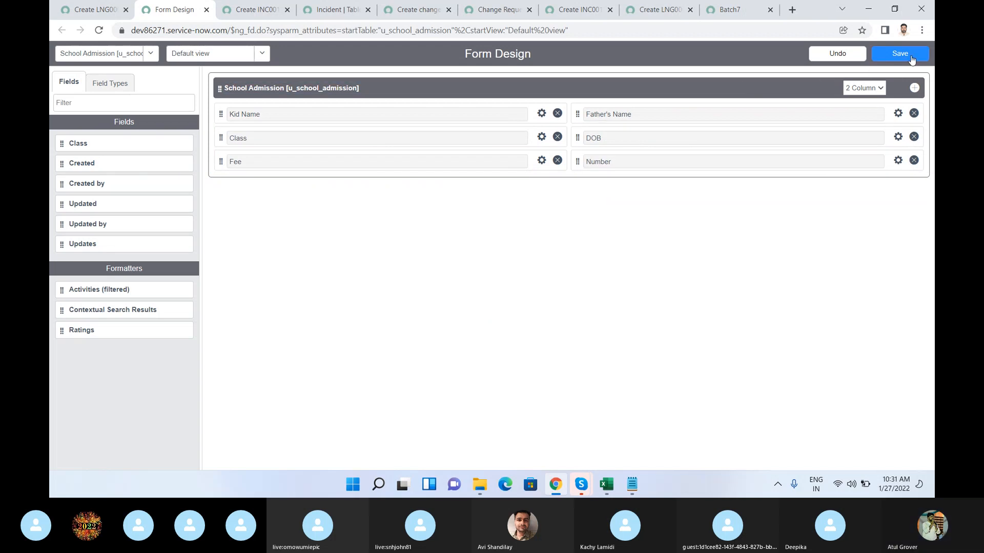
click(911, 58)
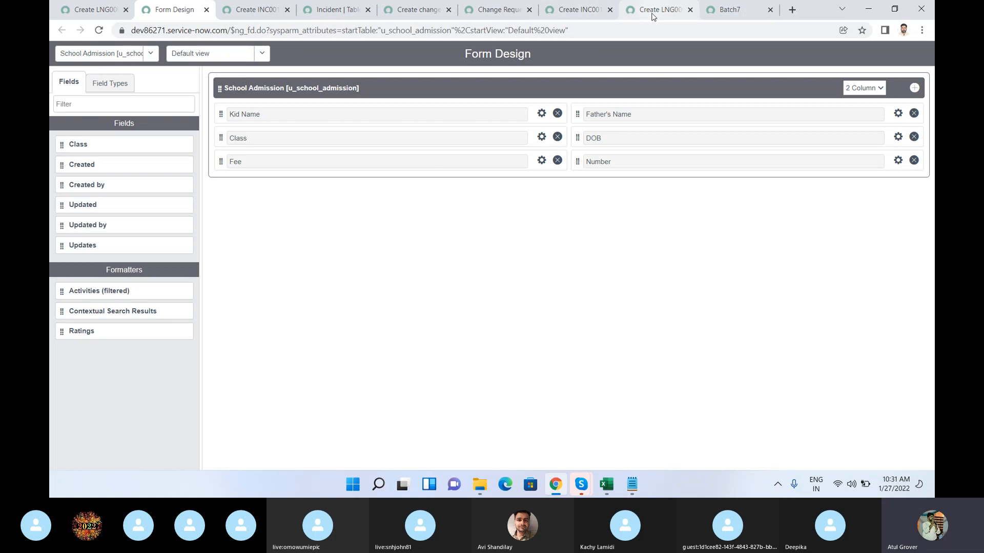
Step: Reload the new School Admission record form, discarding its unsaved entries, to check the two-column layout
click(652, 16)
click(506, 33)
key(Return)
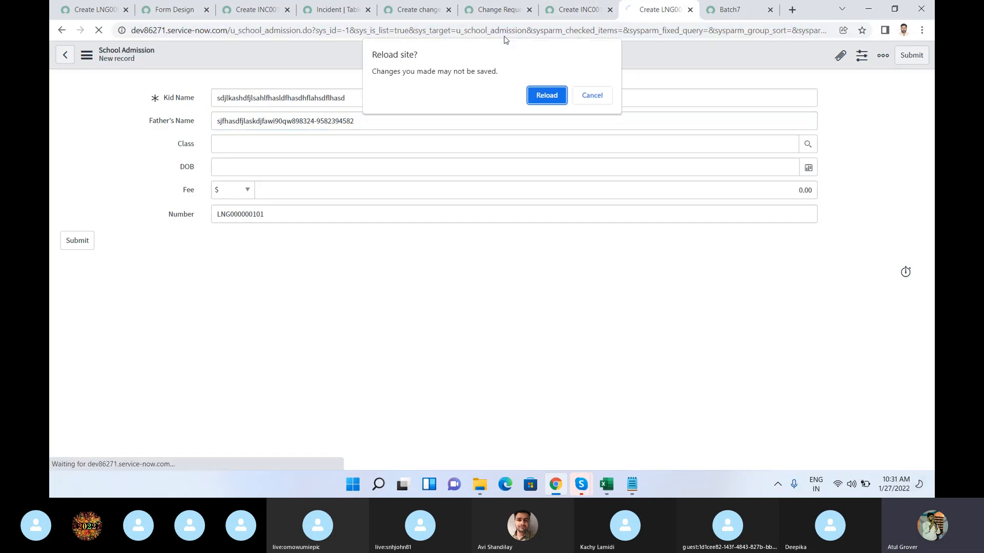
key(Return)
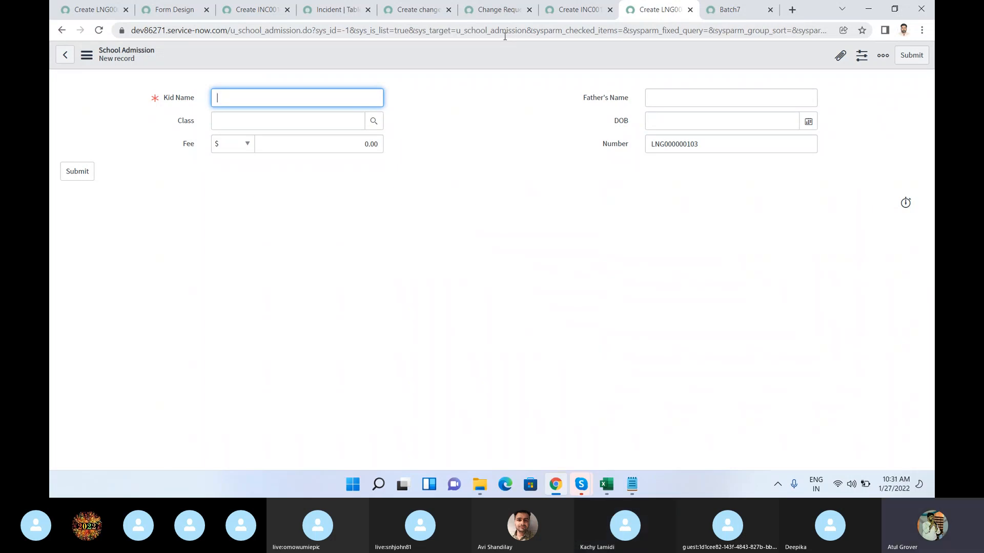
Step: Add a new section below the School Admission section in Form Design and name it Income Details
click(169, 18)
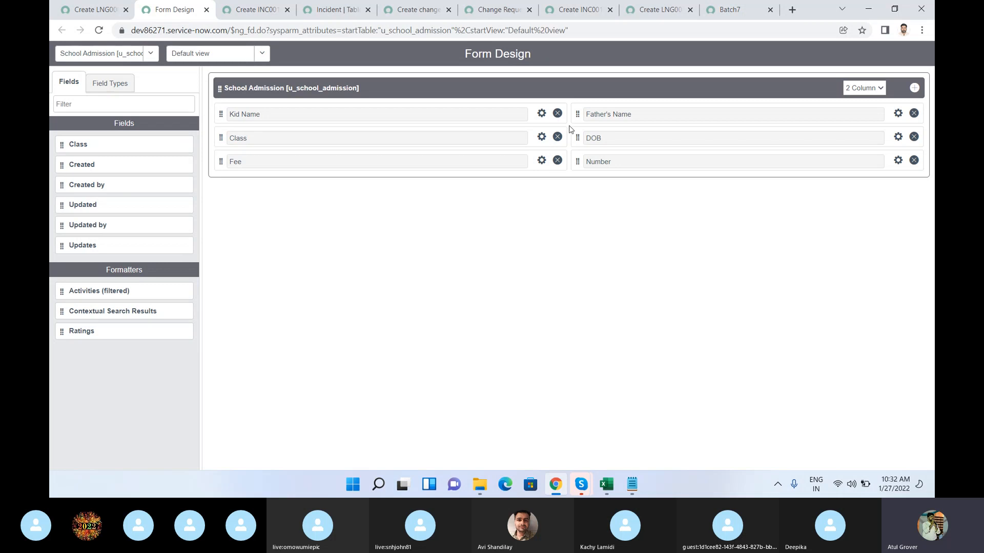
click(915, 89)
click(379, 198)
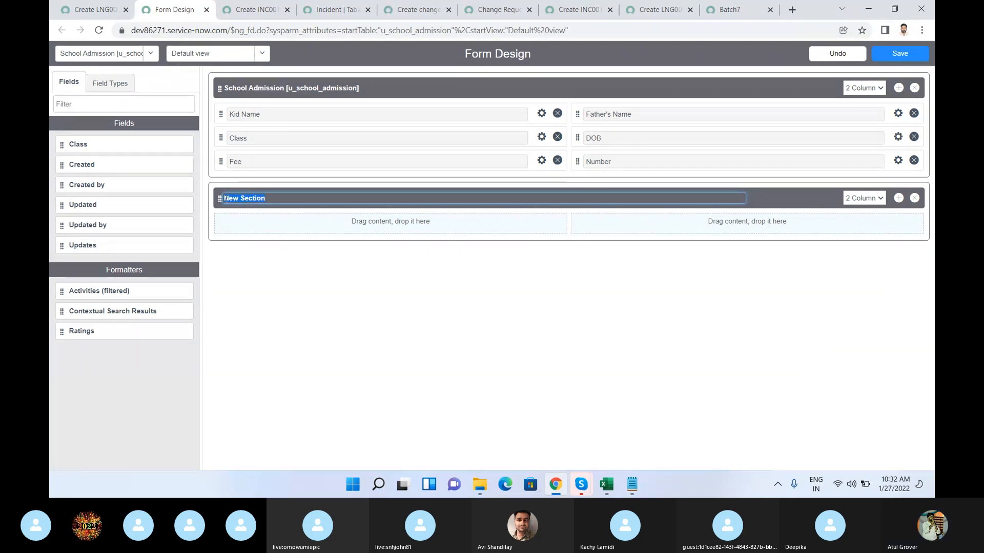
text(Income)
text( Dte)
key(BackSpace)
key(BackSpace)
text(etails)
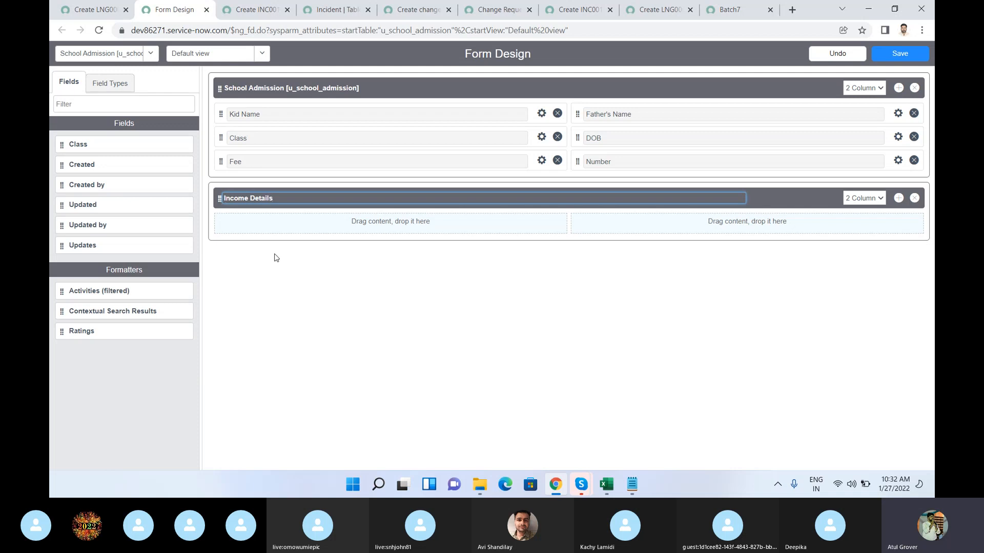
click(468, 284)
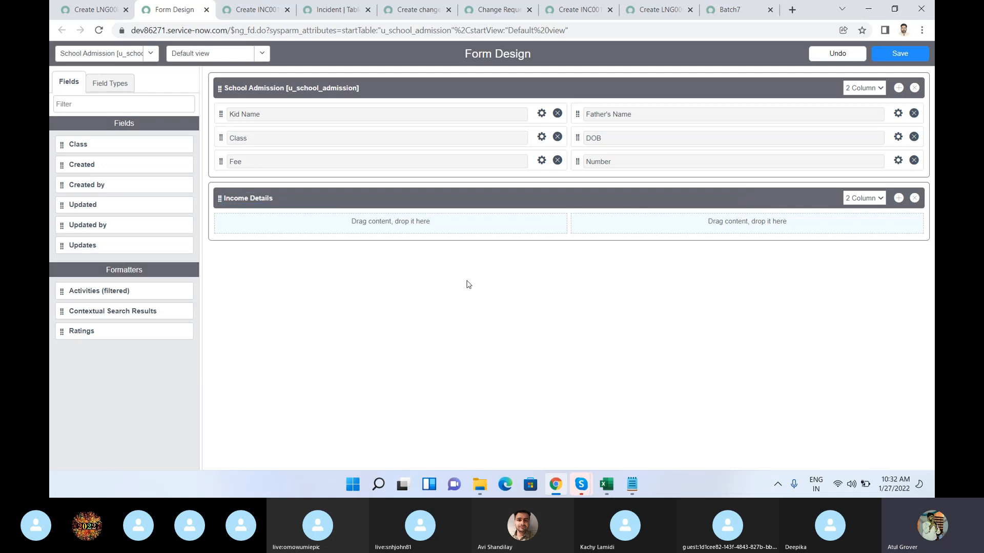
Step: Add a Journal field to the first column of the Income Details section and label it Yearly Income
click(105, 90)
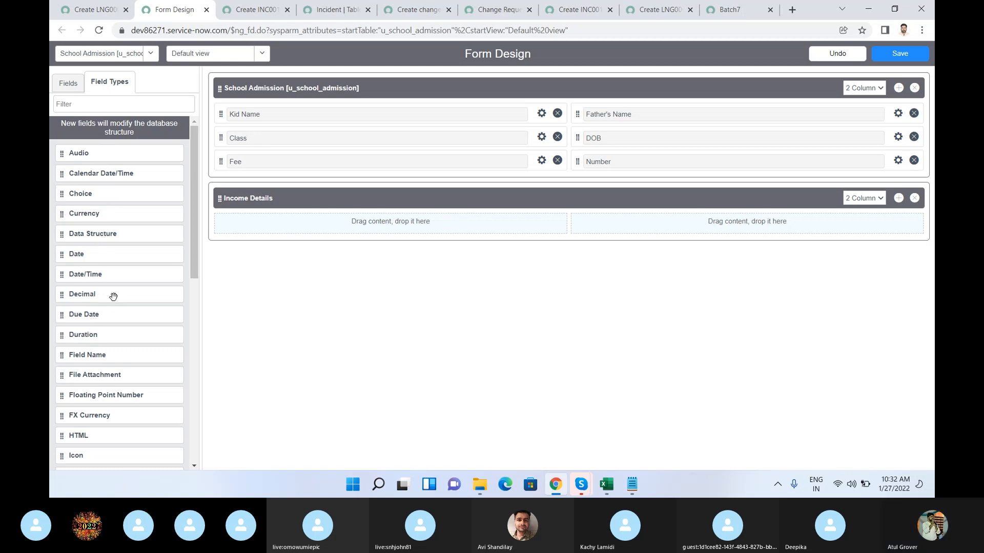
scroll(133, 396, down, 3)
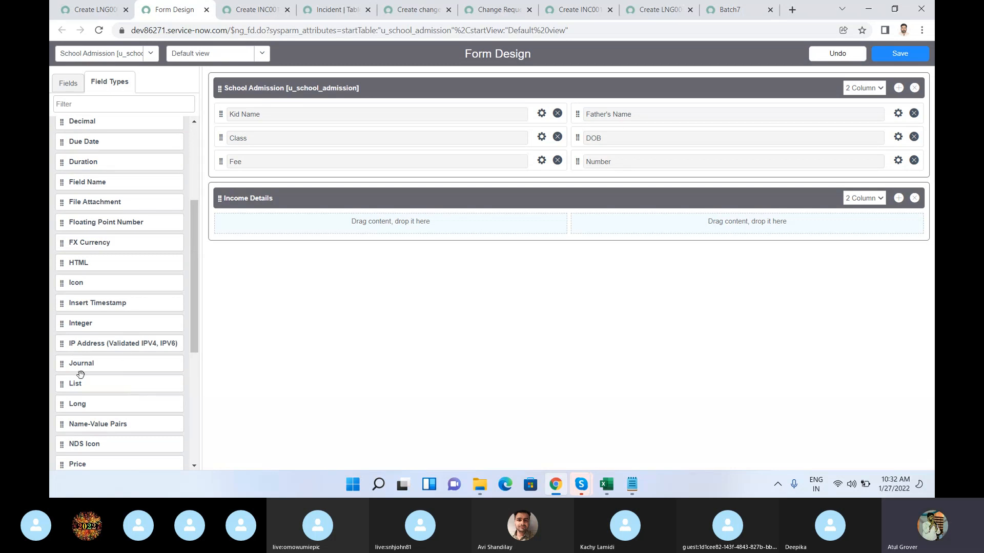
drag(80, 374, 277, 228)
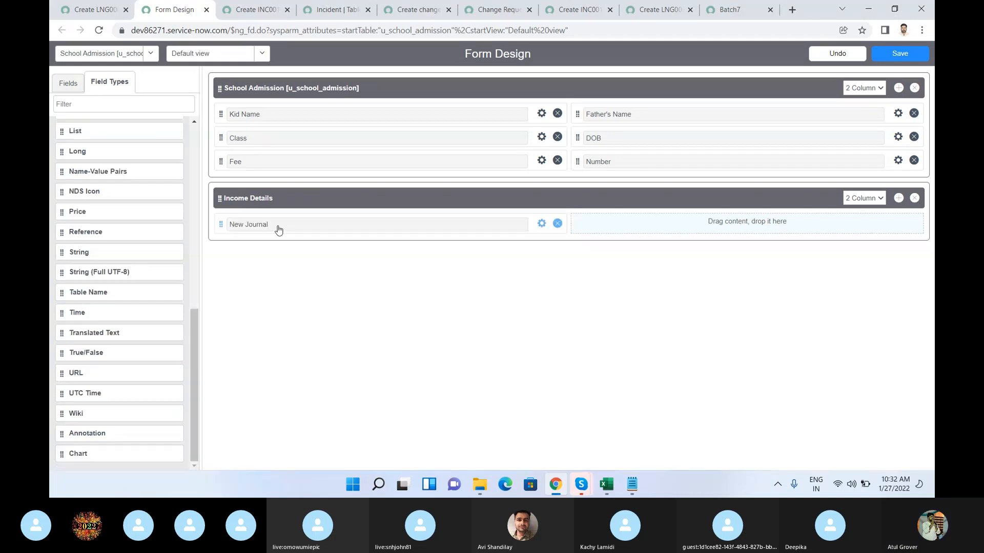
double_click(278, 230)
click(541, 225)
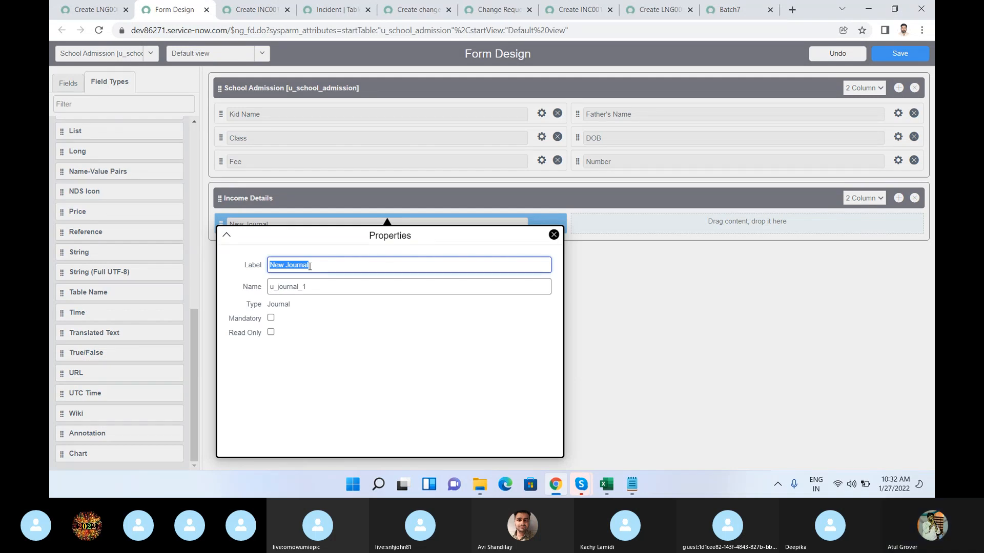
text(Yearly Income)
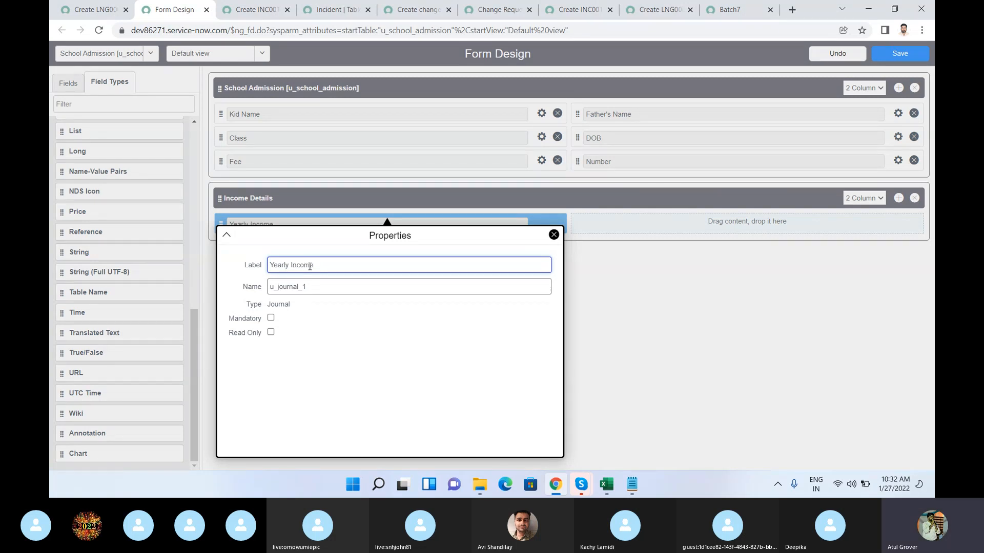
click(553, 235)
Step: Add a Time field to the second column of Income Details, label it ITR Date, and save the design
drag(100, 319, 630, 233)
double_click(628, 226)
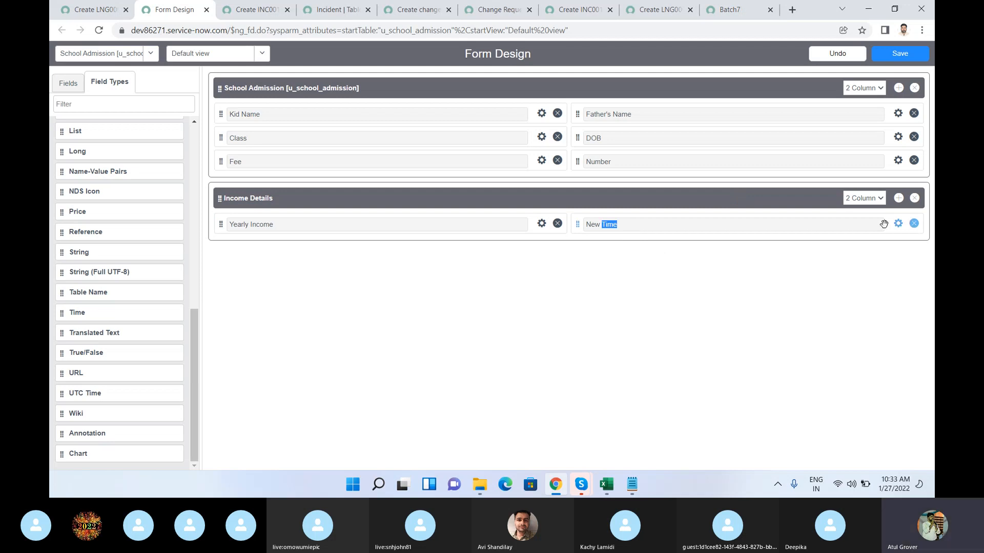
click(898, 224)
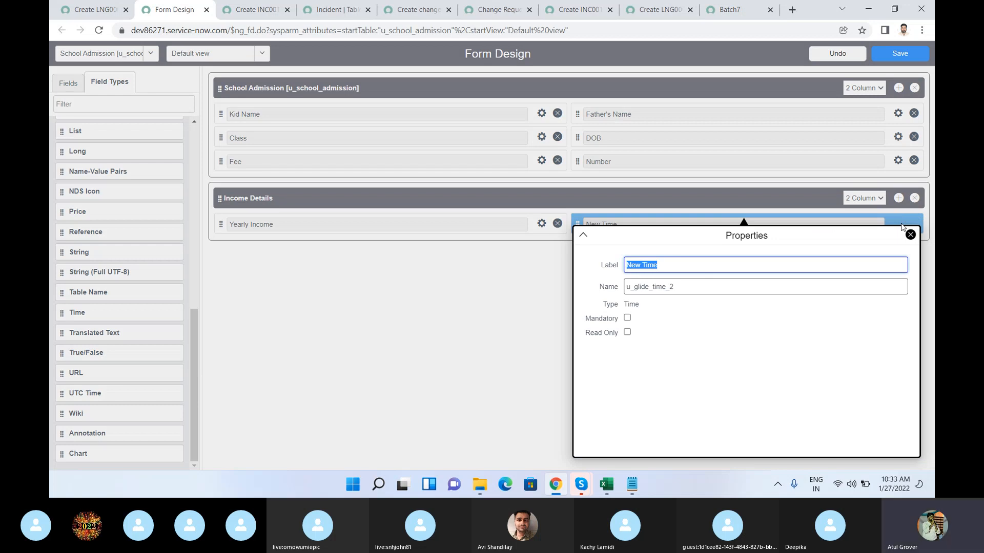
text(ITR Date)
click(910, 235)
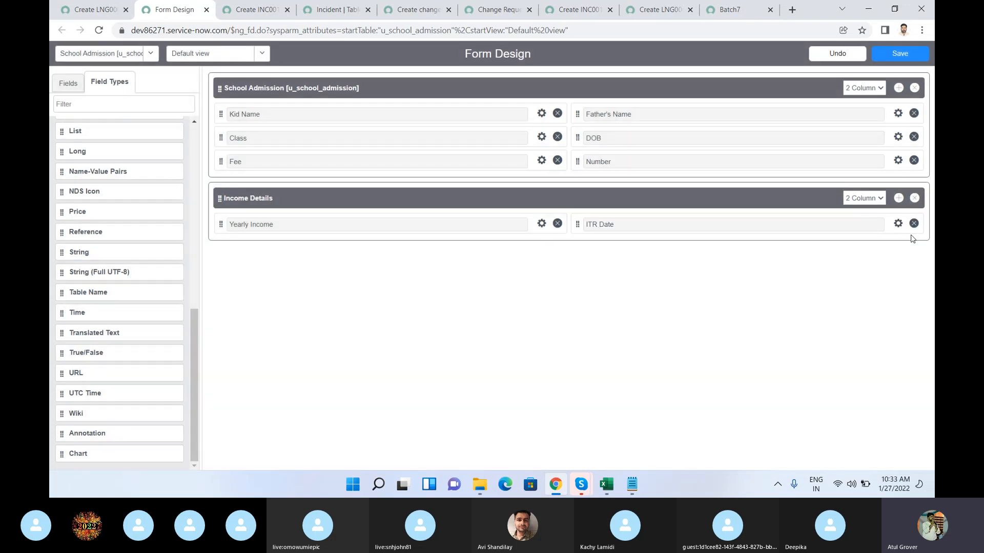
click(902, 55)
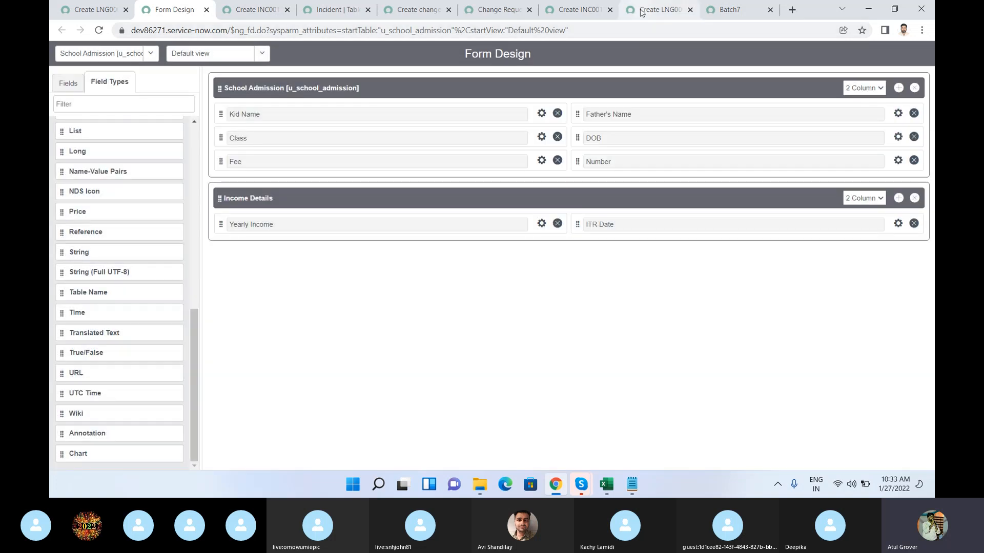
Step: Reload the new School Admission record form and check the Yearly Income and ITR Date fields under Income Details
click(641, 12)
click(600, 31)
key(Return)
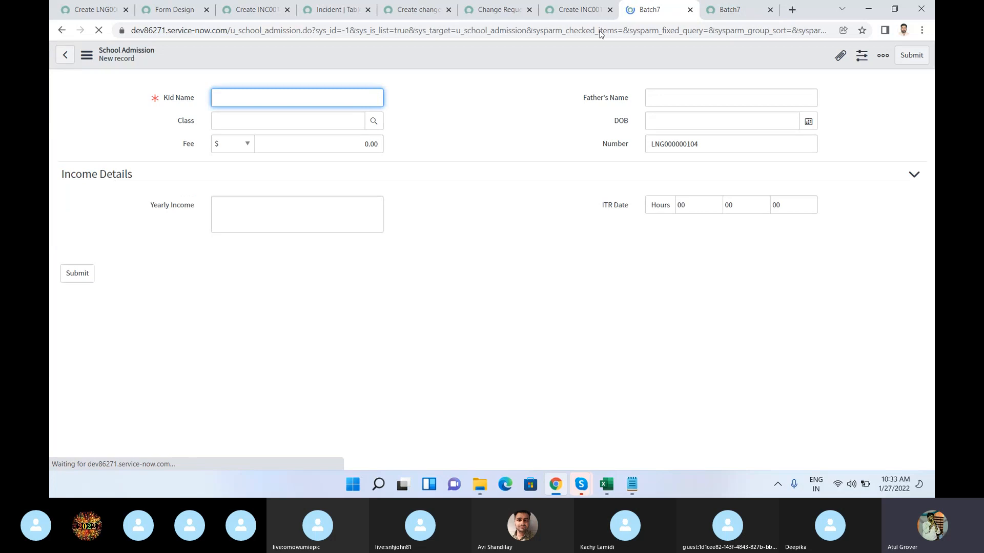
click(252, 213)
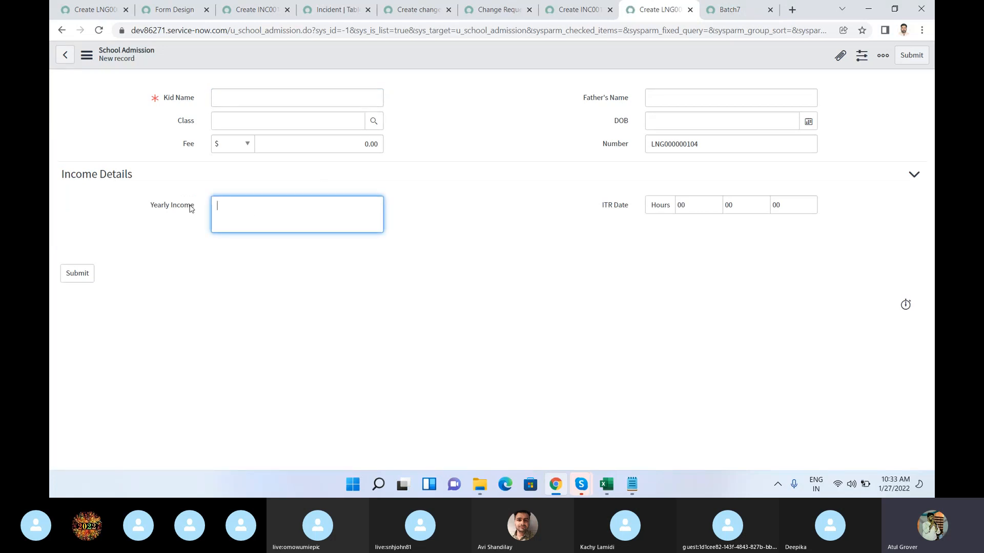
drag(196, 205, 158, 216)
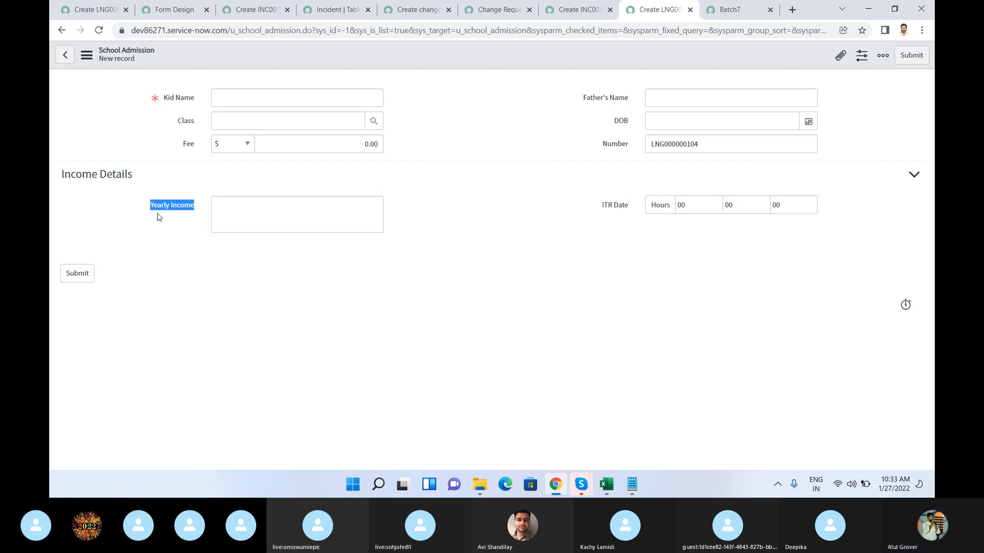
click(99, 11)
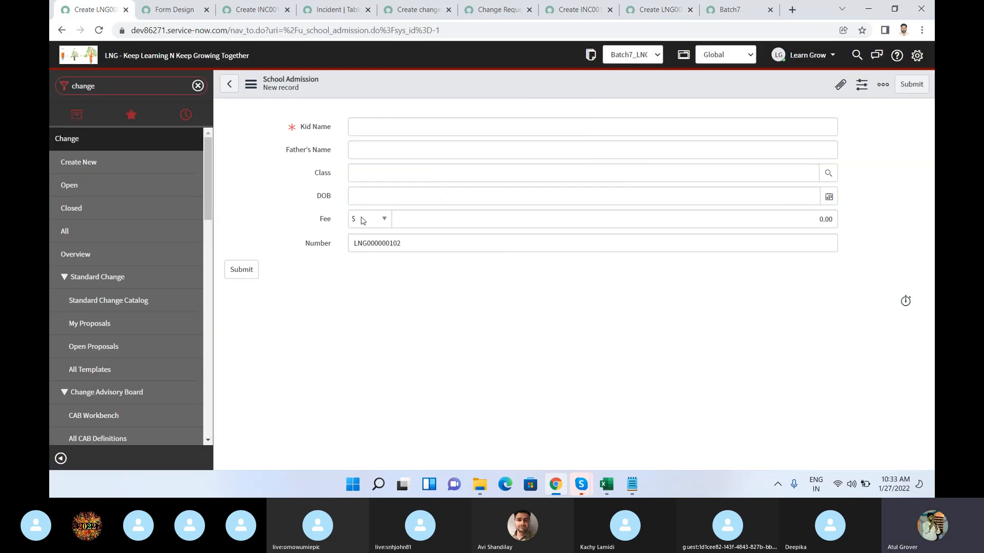
Step: Add a Price field below Yearly Income in the Income Details section of Form Design and save the design
click(174, 15)
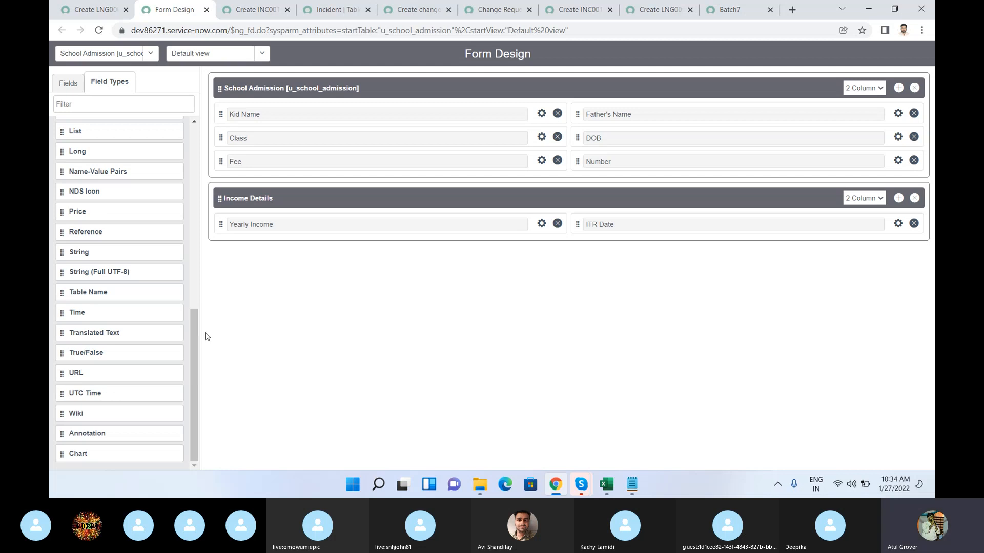
drag(193, 352, 195, 211)
scroll(177, 303, down, 4)
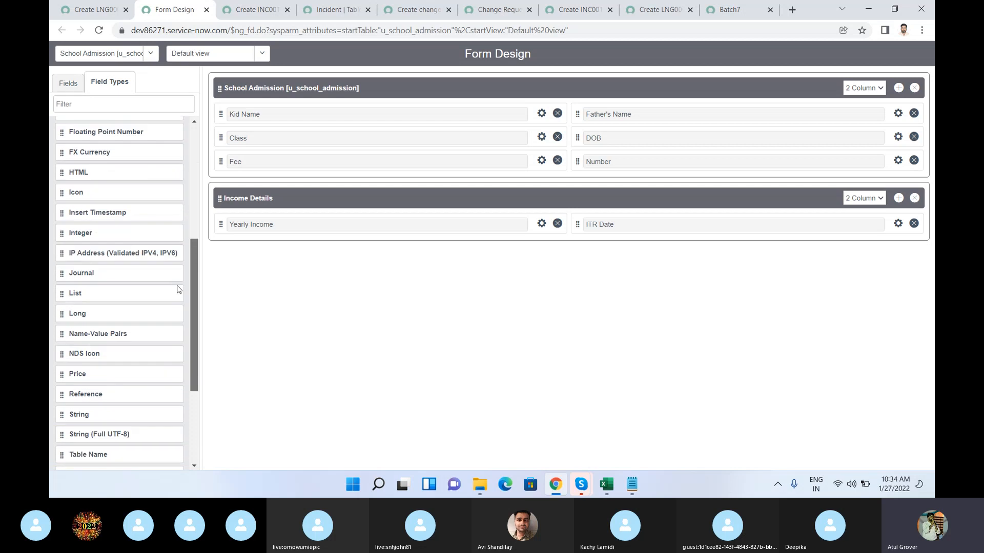
drag(72, 330, 244, 247)
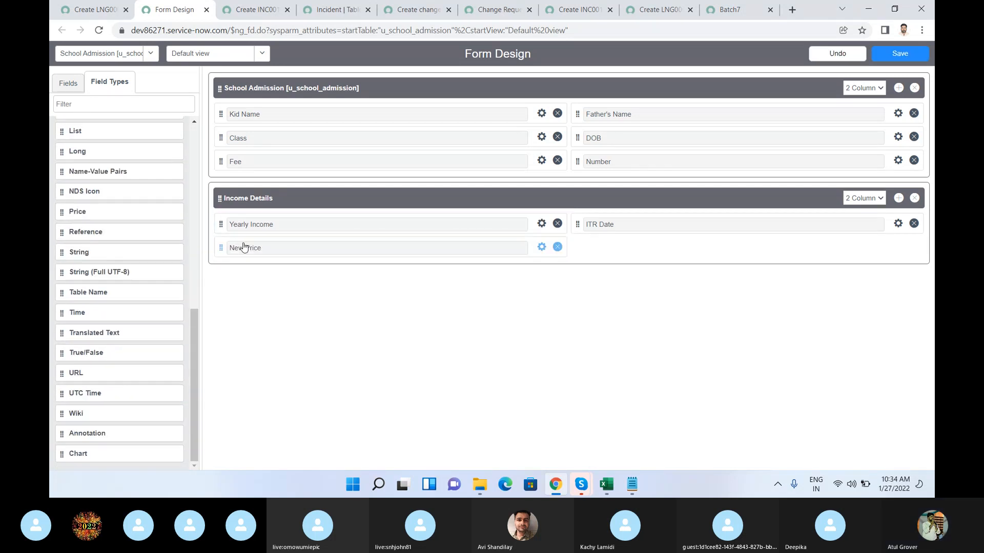
click(895, 60)
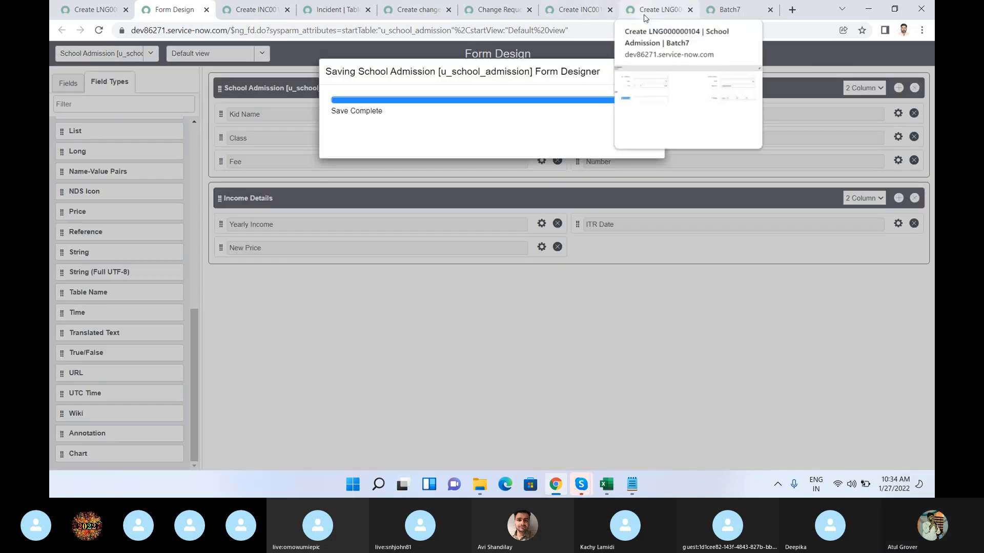
Step: Reload the new School Admission record form to check the added price field
click(645, 19)
click(625, 31)
key(Return)
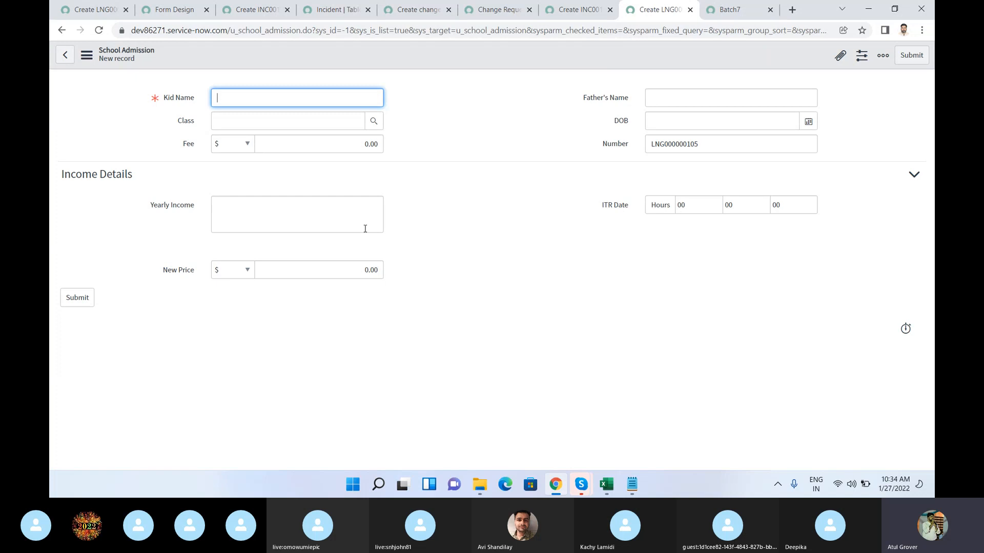
Step: Add four new 2 Column sections above Income Details in Form Design and save the design
click(174, 9)
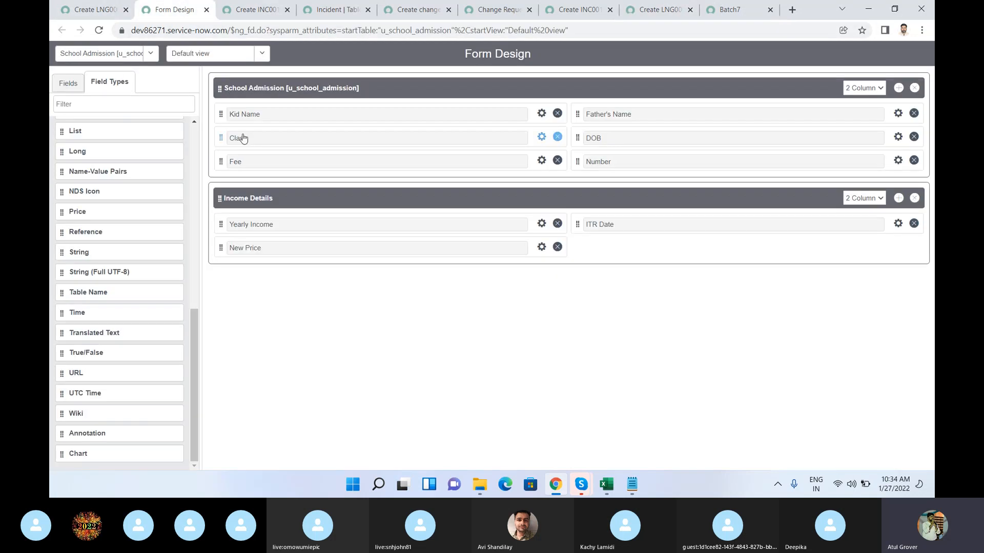
click(899, 88)
click(900, 91)
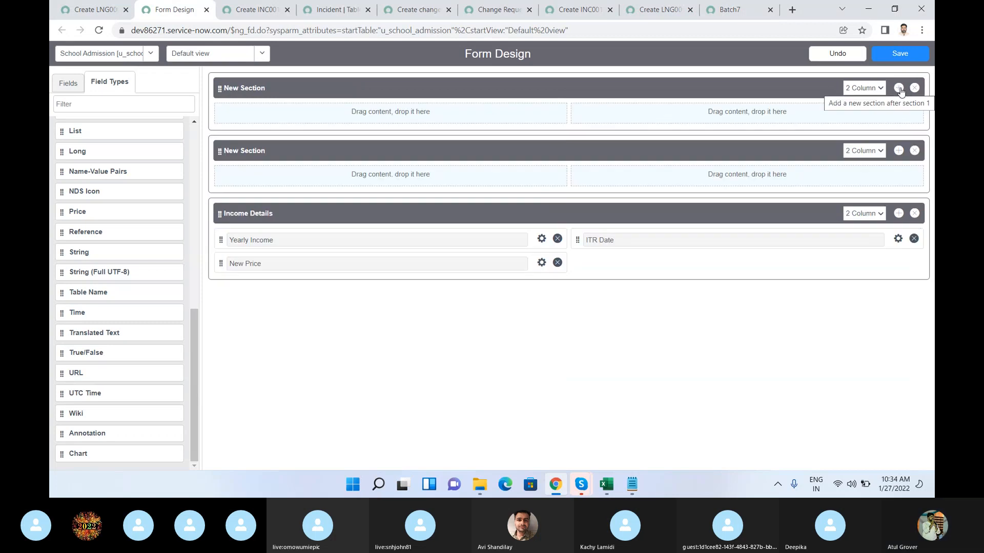
click(900, 88)
click(900, 88)
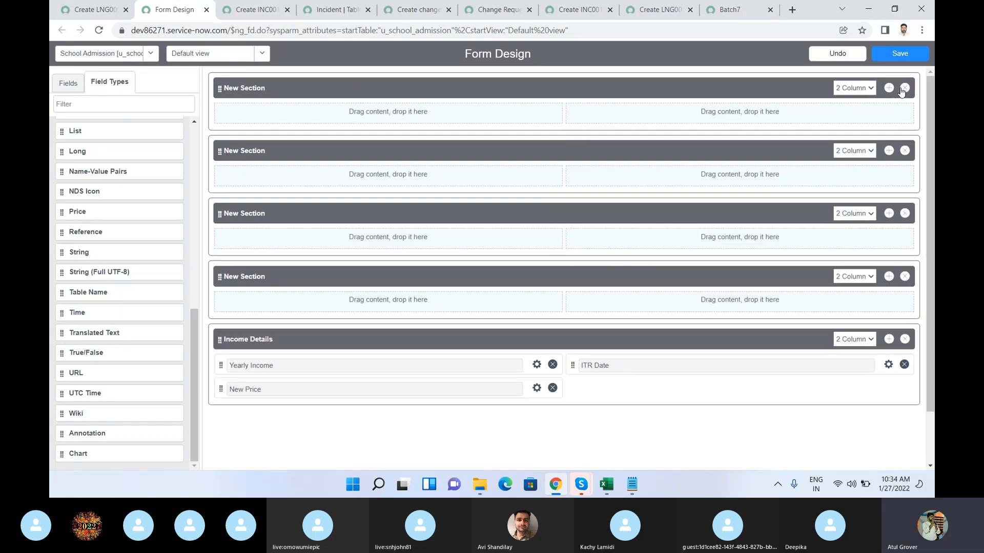
click(901, 54)
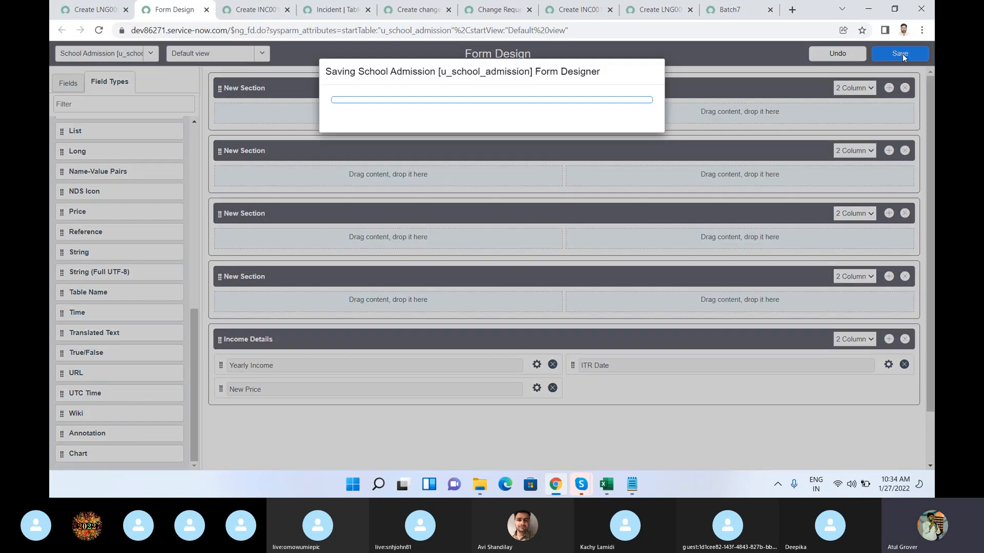
Step: Reload the new record form and view each New Section and the Income Details section
click(642, 14)
click(582, 32)
key(Return)
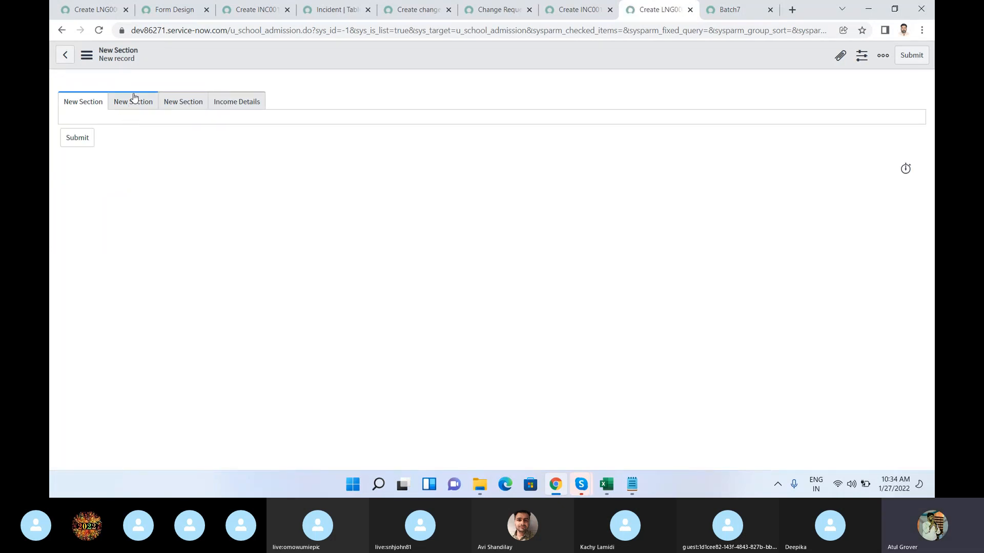
click(153, 105)
click(183, 107)
click(226, 108)
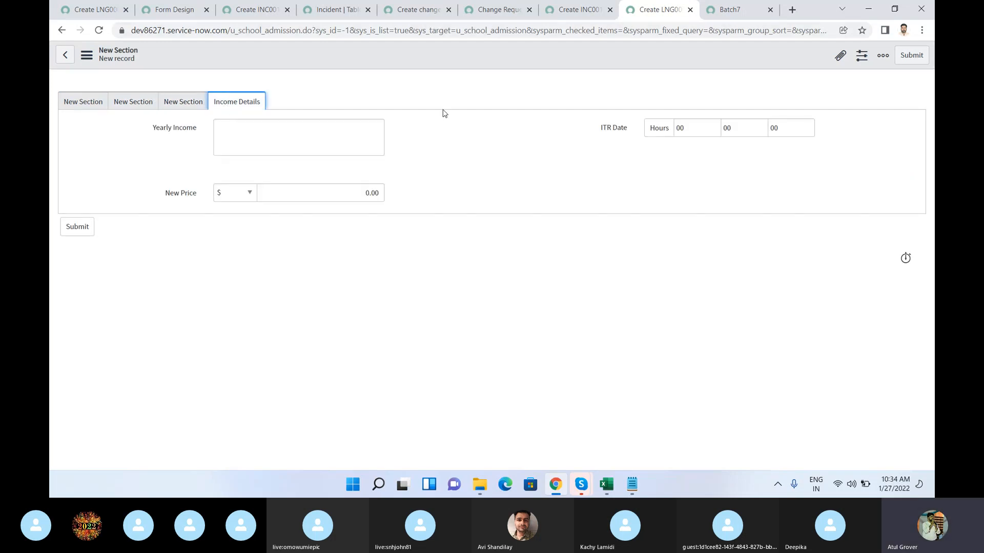
Step: Compare the sections in Form Design with the sections of the new record form, viewing each one in turn
click(173, 10)
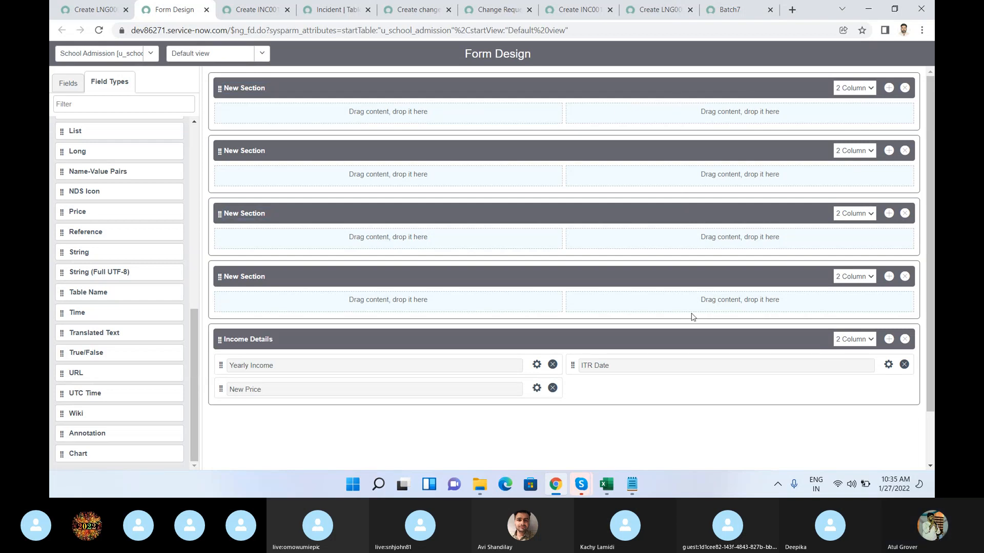
click(657, 10)
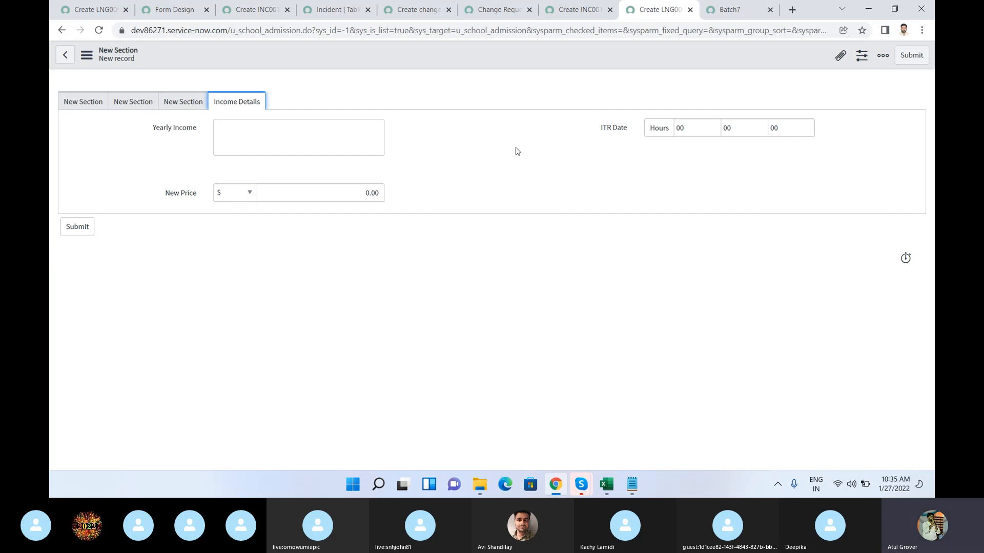
click(74, 102)
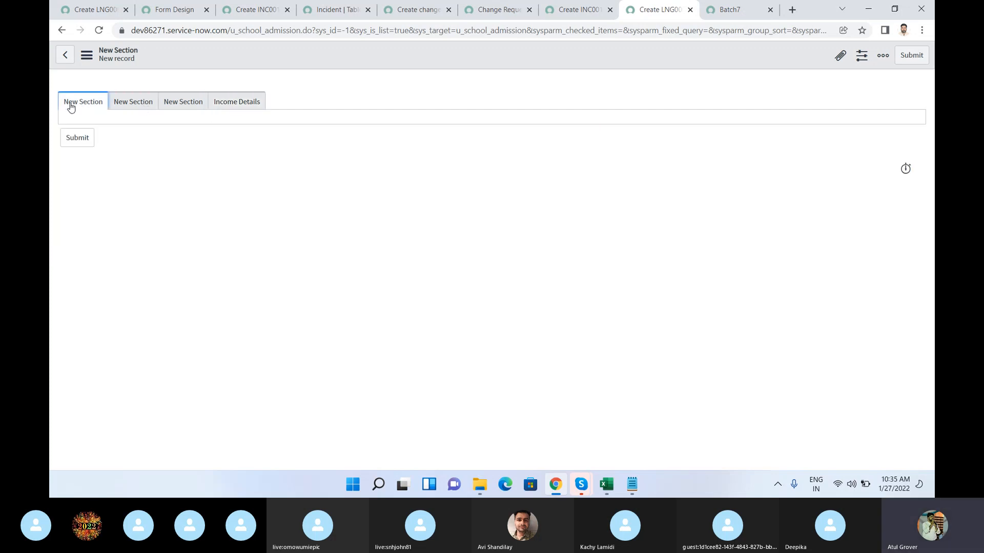
click(132, 106)
click(183, 103)
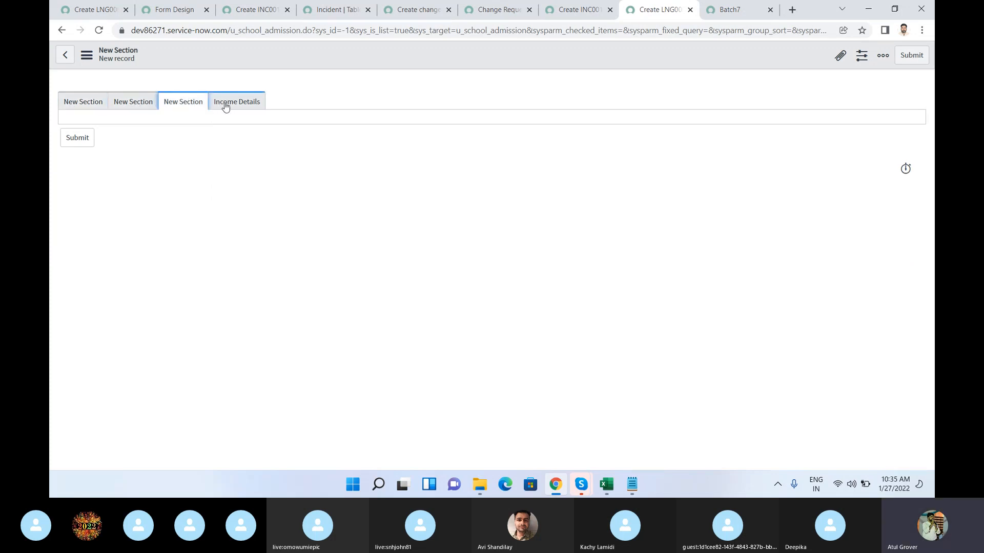
click(226, 105)
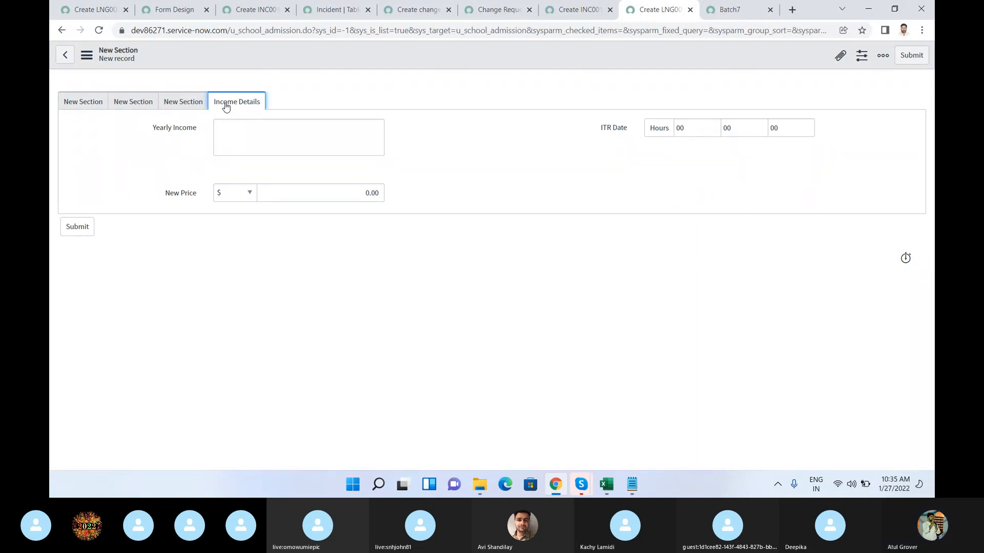
click(175, 10)
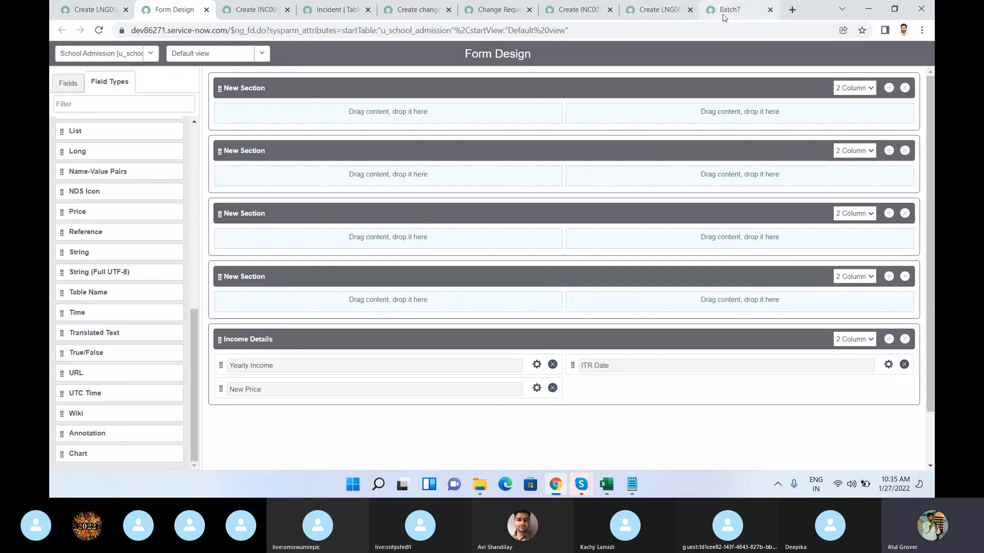
Step: Open the Form Layout configuration from the new School Admission record form
click(660, 11)
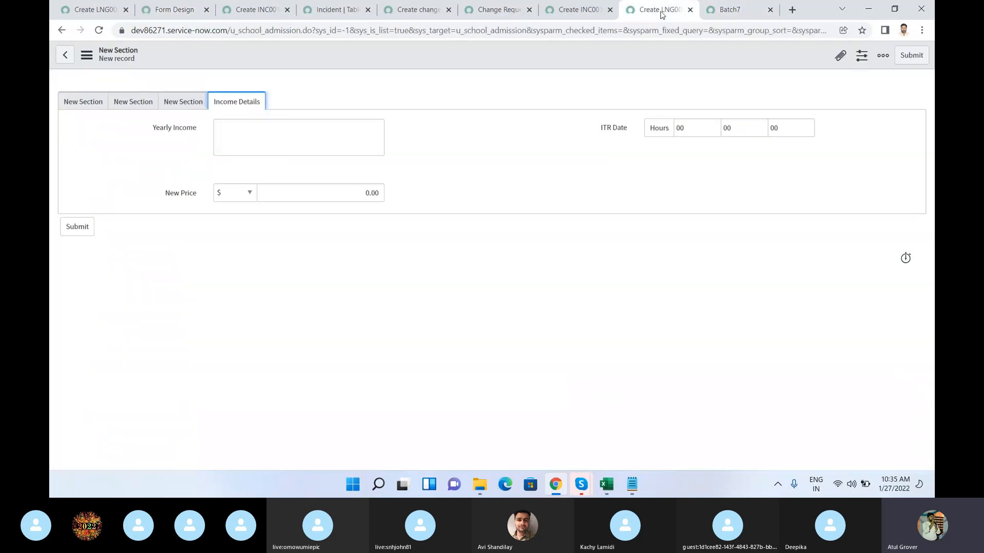
right_click(417, 60)
mouse_move(472, 85)
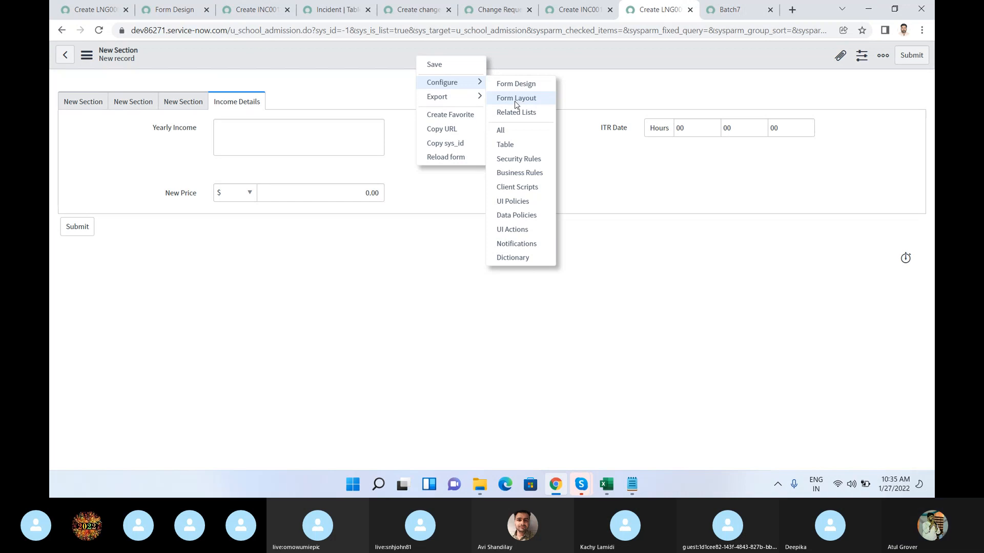
click(516, 98)
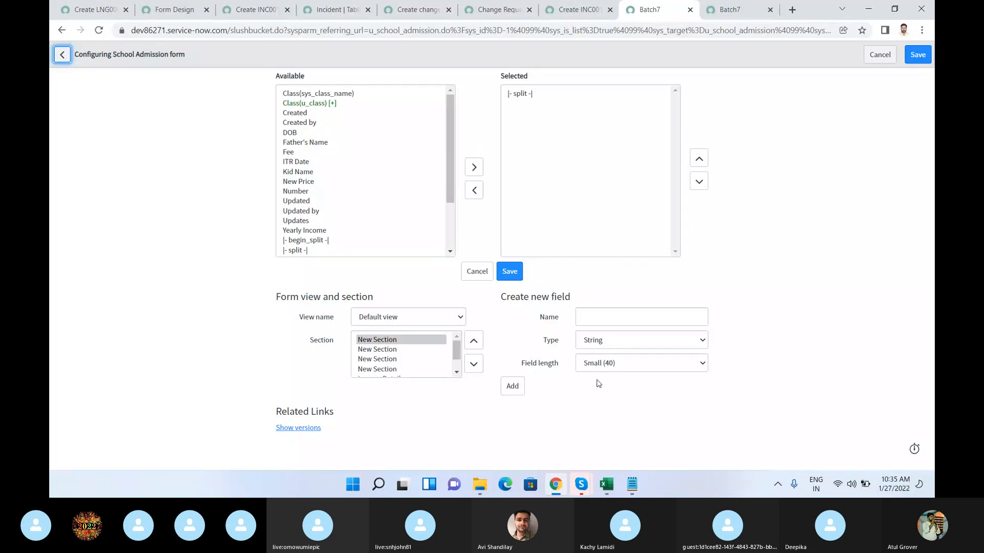
Step: Switch to the Skype call window to look at the meeting, and return to the form layout configuration in the browser
mouse_move(581, 484)
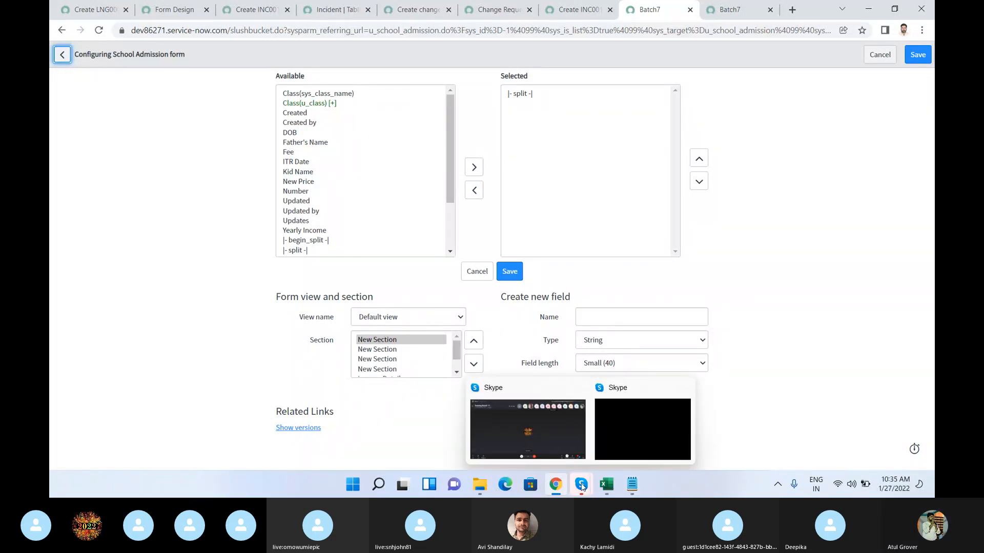
click(552, 426)
right_click(508, 70)
click(528, 75)
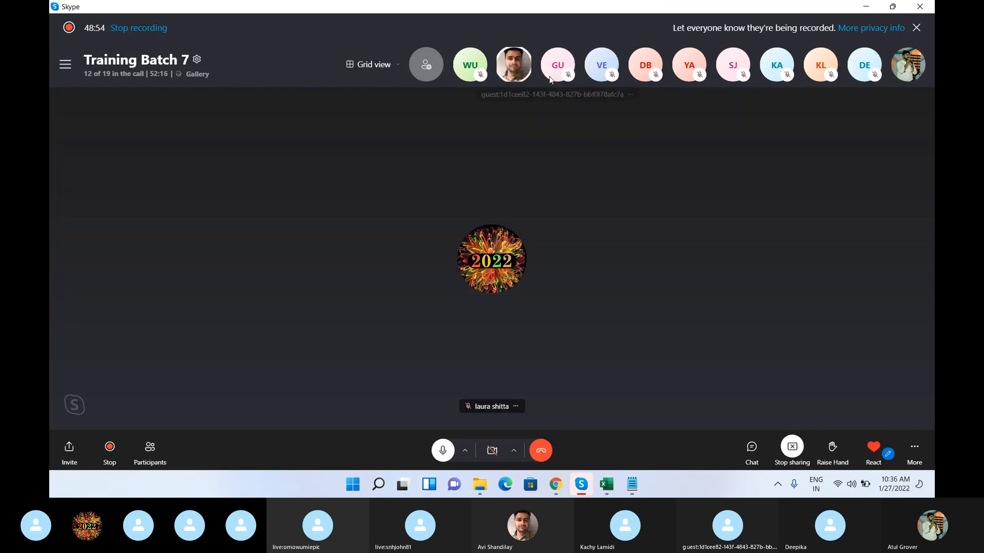
key(alt+Tab)
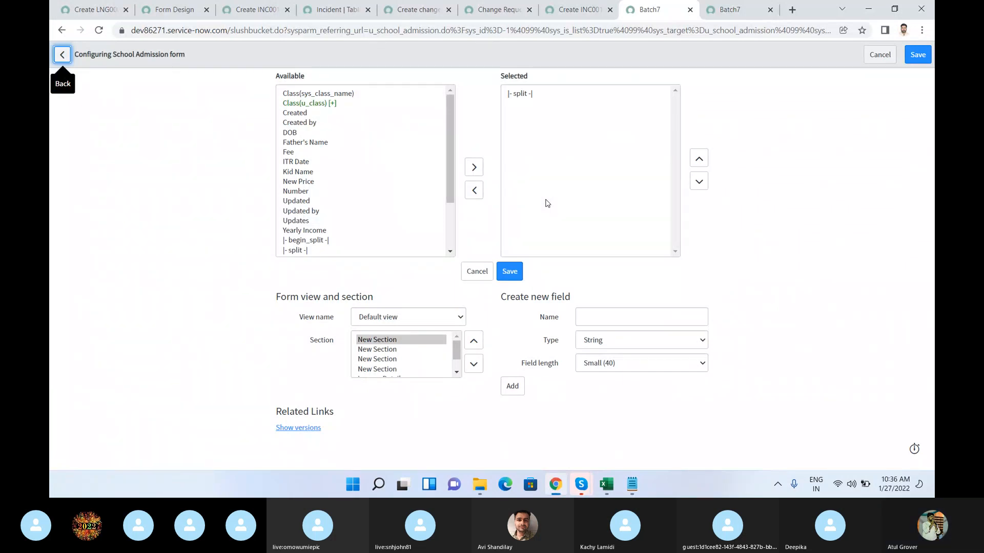
Step: Add the Father's Name and ITR Date fields to the first New Section of the School Admission form and save the layout
click(311, 142)
click(474, 167)
click(297, 153)
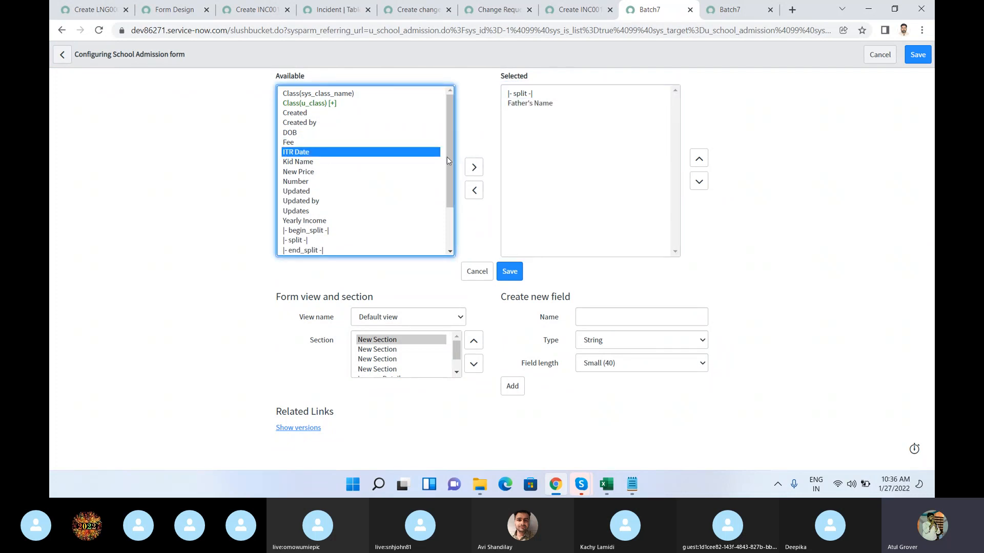
click(473, 167)
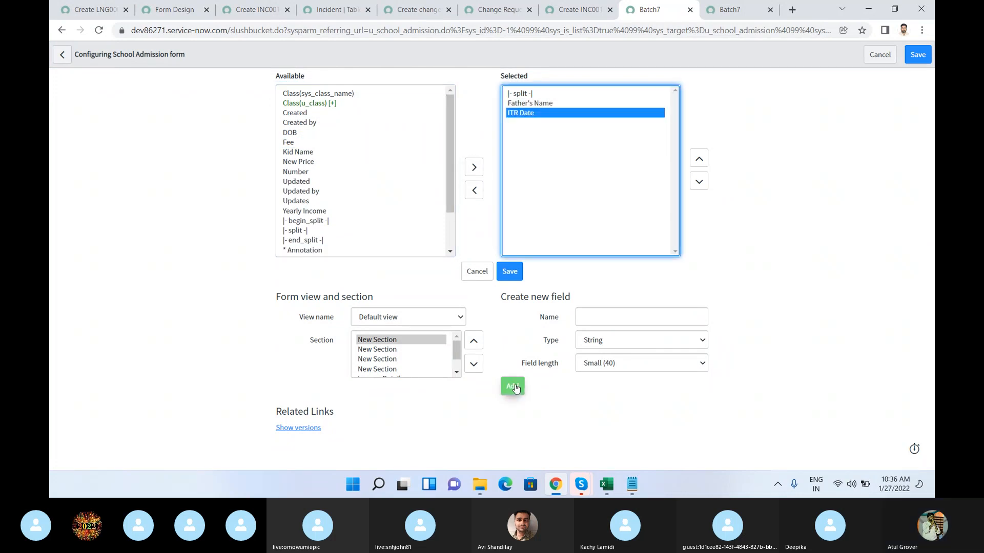
click(918, 54)
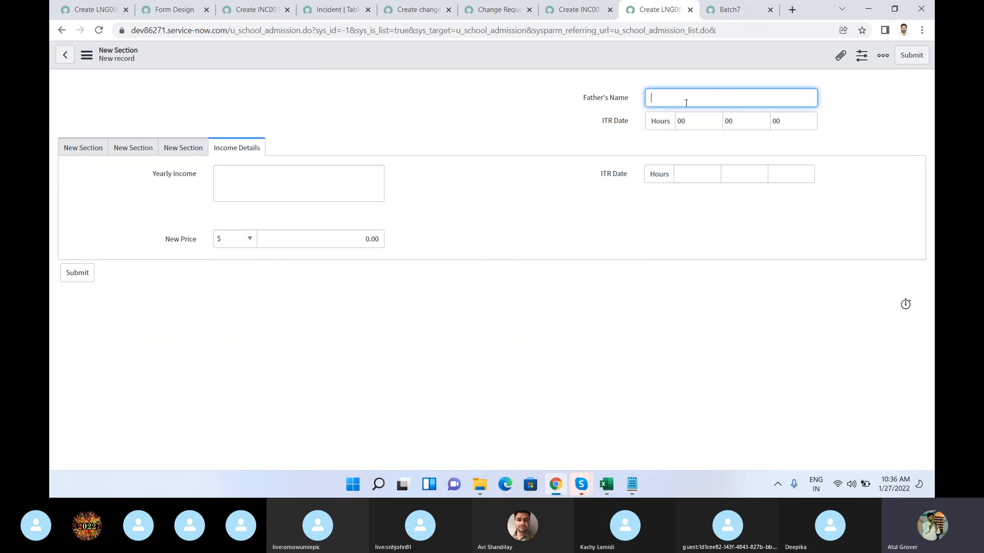
Step: Through Form Layout, create a Test Name field of type Password (1 Way Encrypted) in the second New Section and save the layout
right_click(482, 62)
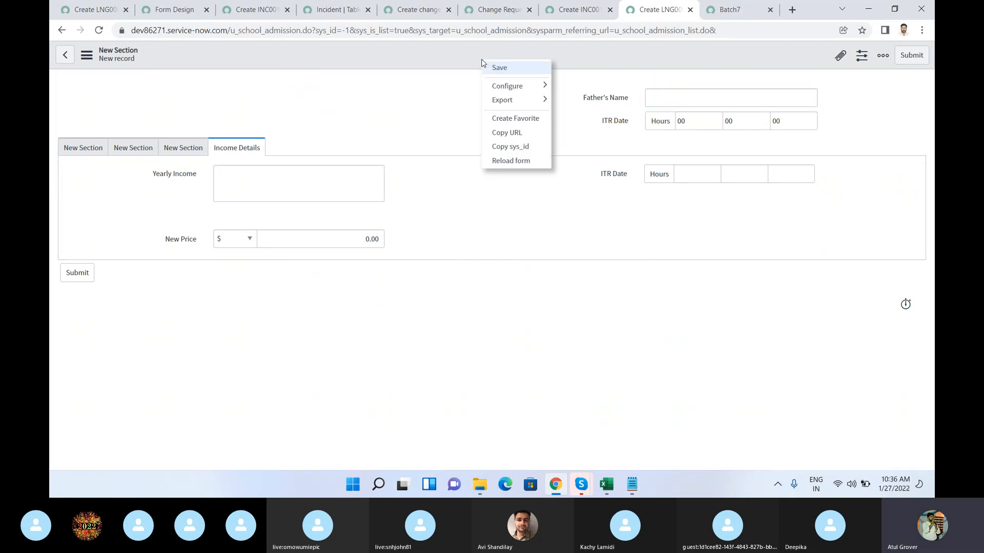
mouse_move(544, 87)
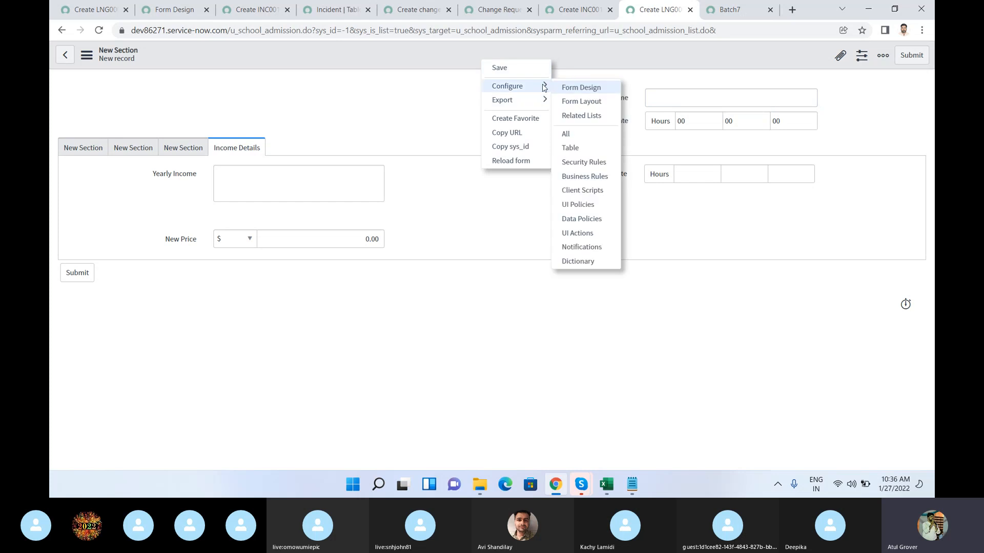
click(579, 102)
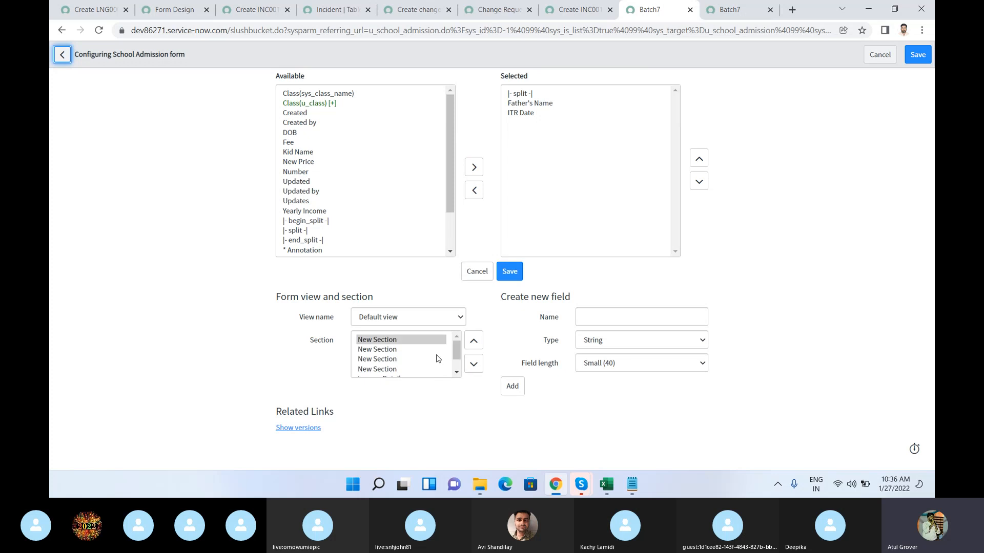
click(389, 352)
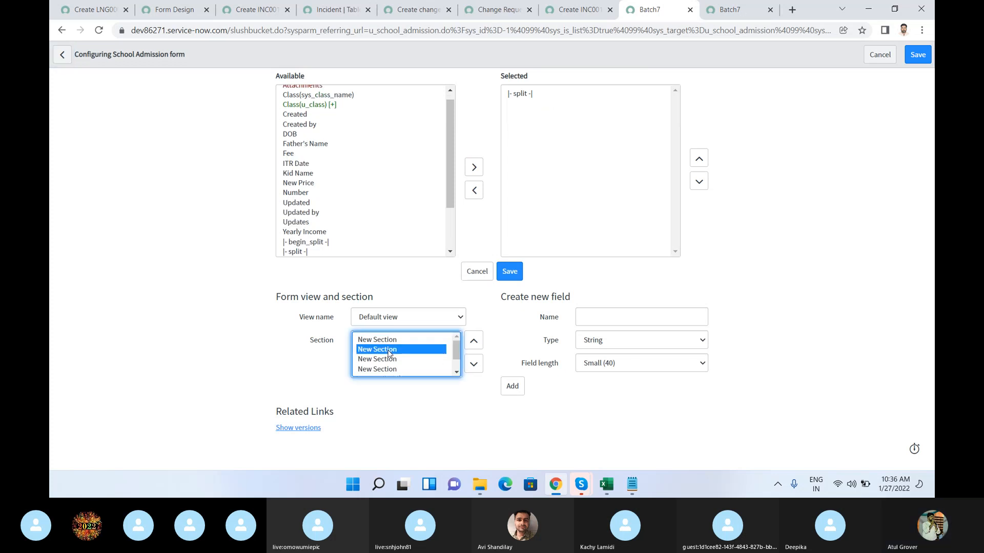
click(614, 318)
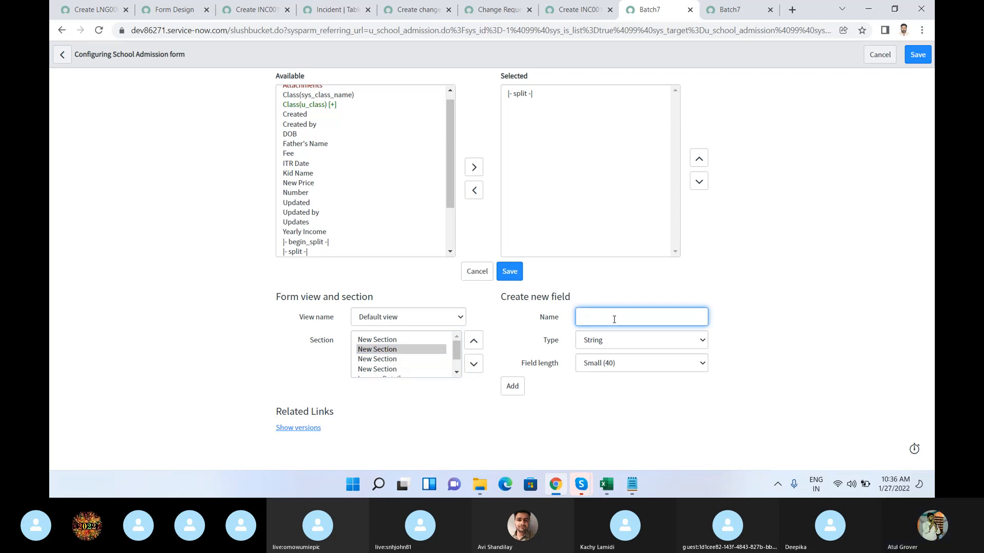
text(Test Bame)
click(677, 338)
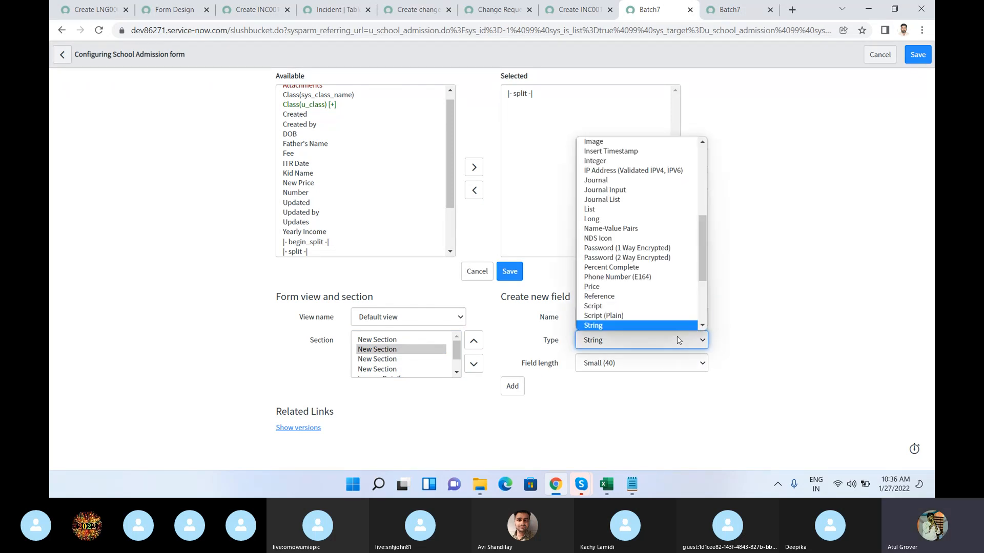
click(631, 248)
click(510, 364)
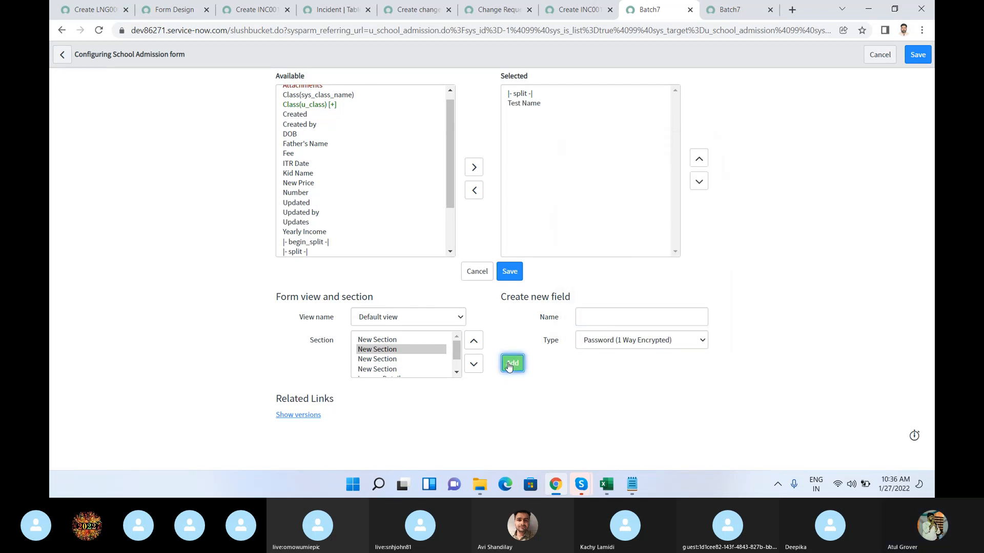
click(916, 53)
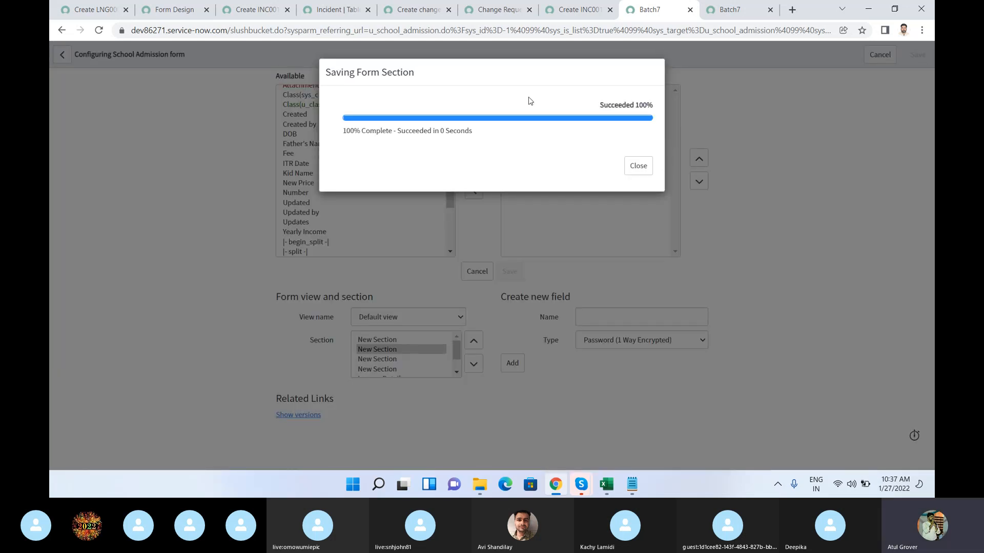
click(638, 166)
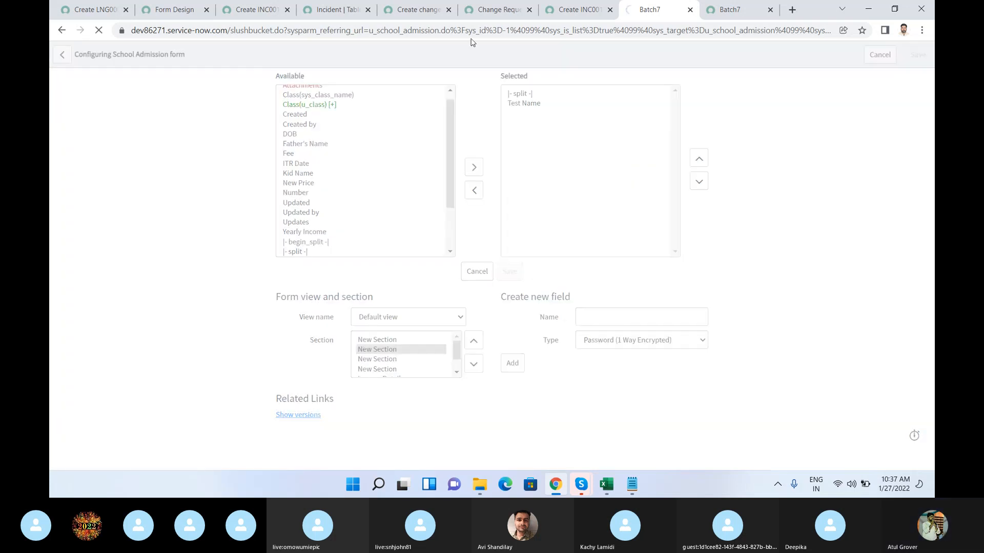
Step: View the New Section tabs on the new record form and check the Test Name field
click(138, 144)
click(80, 154)
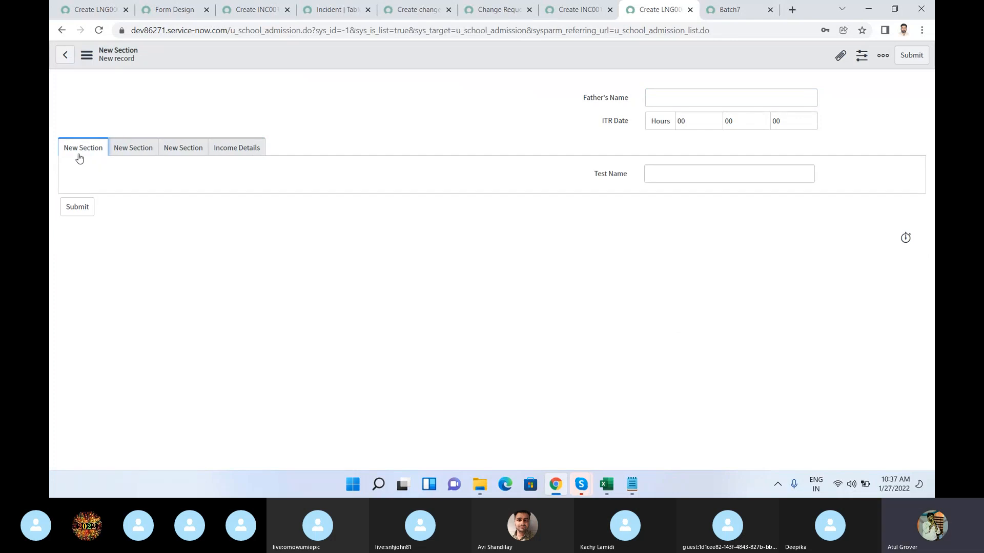
click(660, 176)
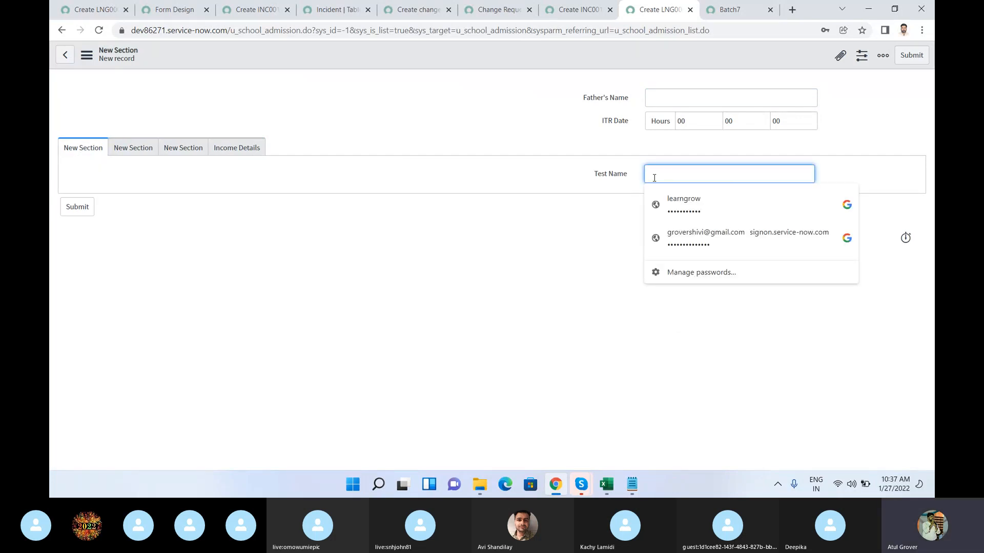
click(533, 256)
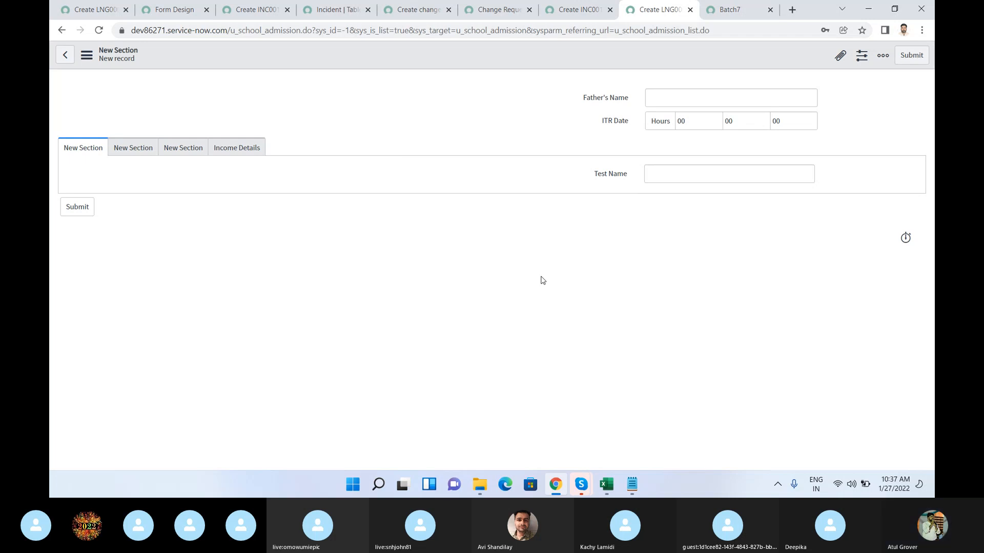
Step: Switch to the Skype call window to check the meeting, and return to the School Admission record form in the browser
mouse_move(560, 487)
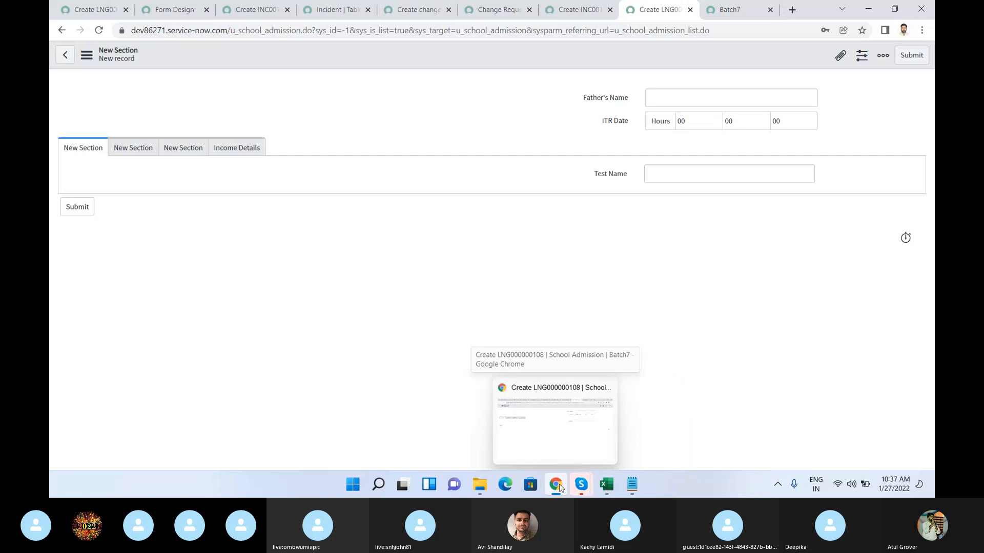
click(518, 407)
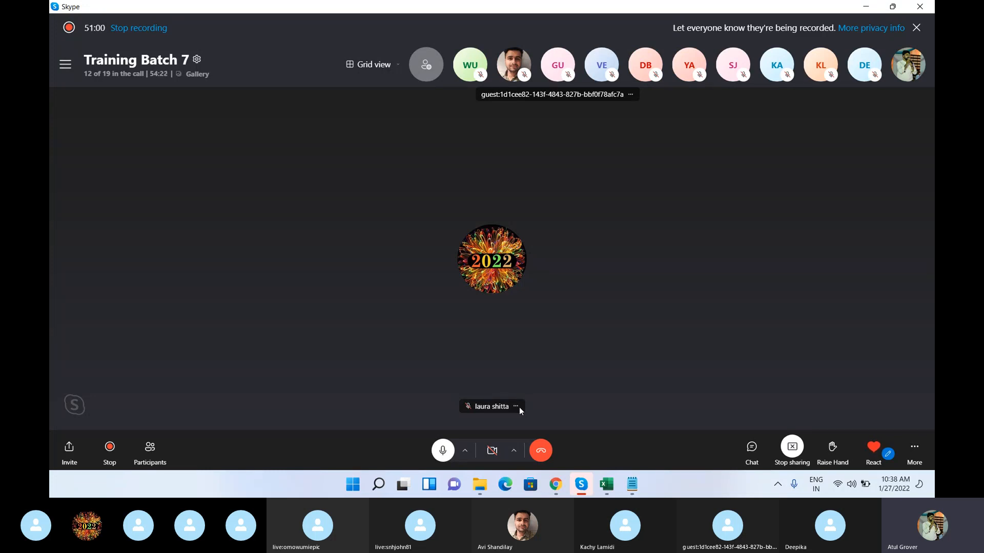
mouse_move(553, 487)
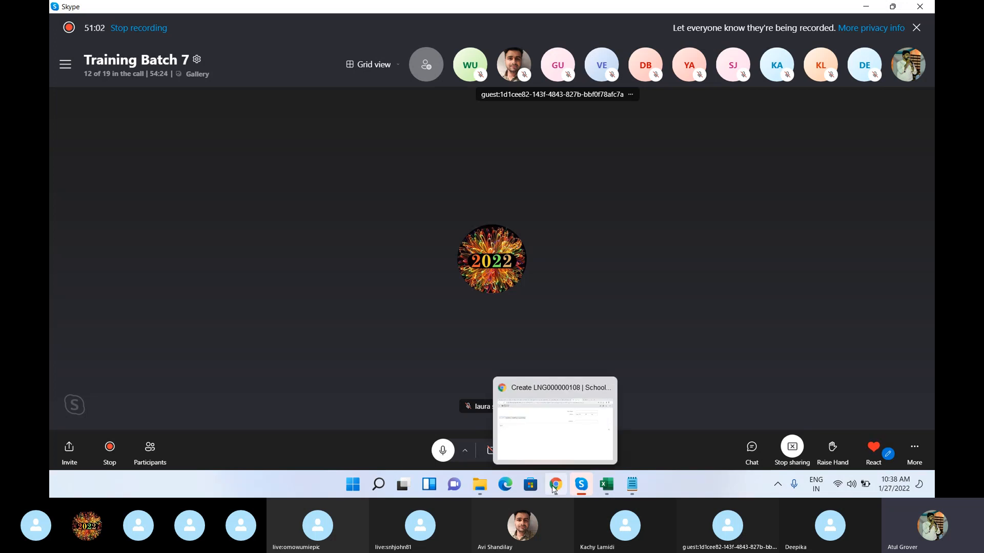
click(542, 430)
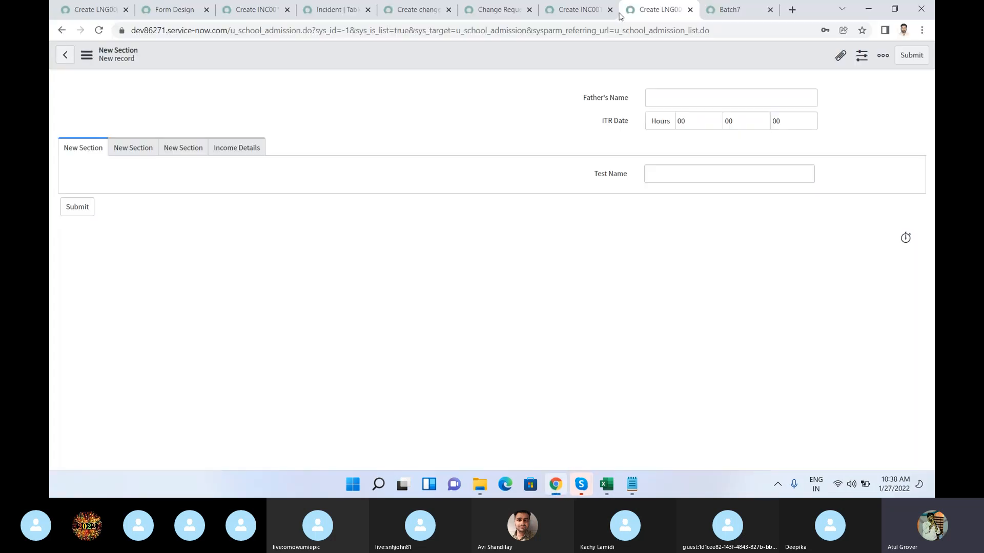
Step: Through Form Layout, add a Chart element labelled Test to the first New Section and save the layout
right_click(565, 63)
mouse_move(623, 87)
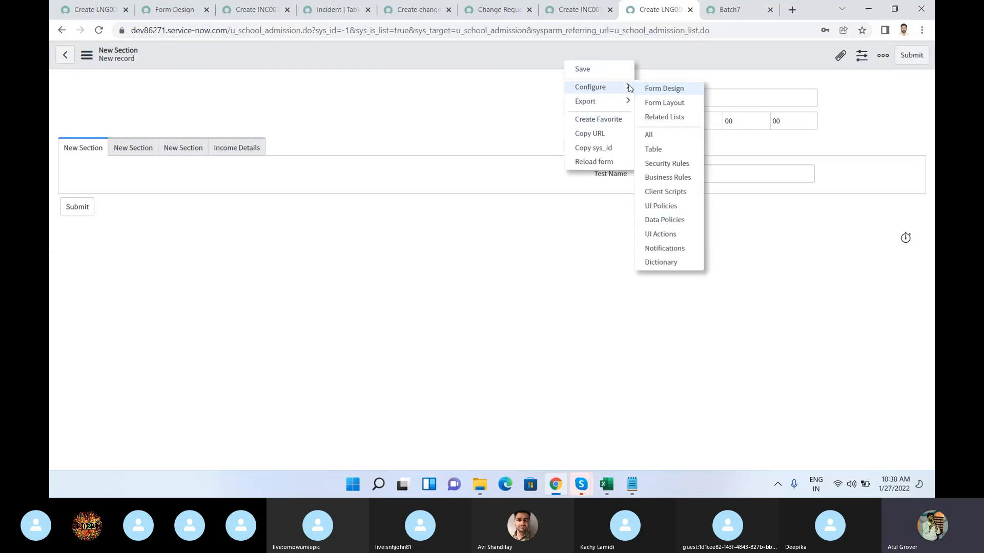
click(665, 103)
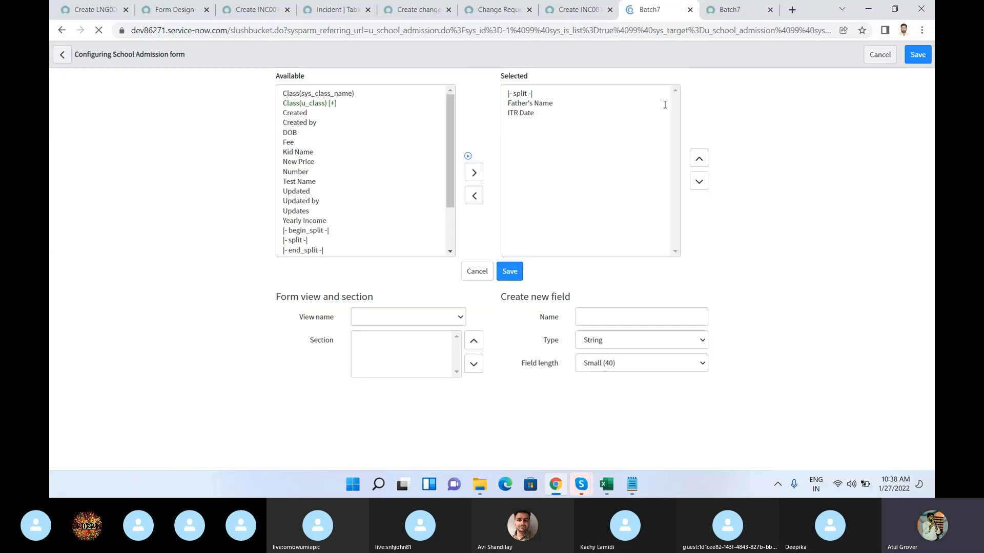
click(526, 95)
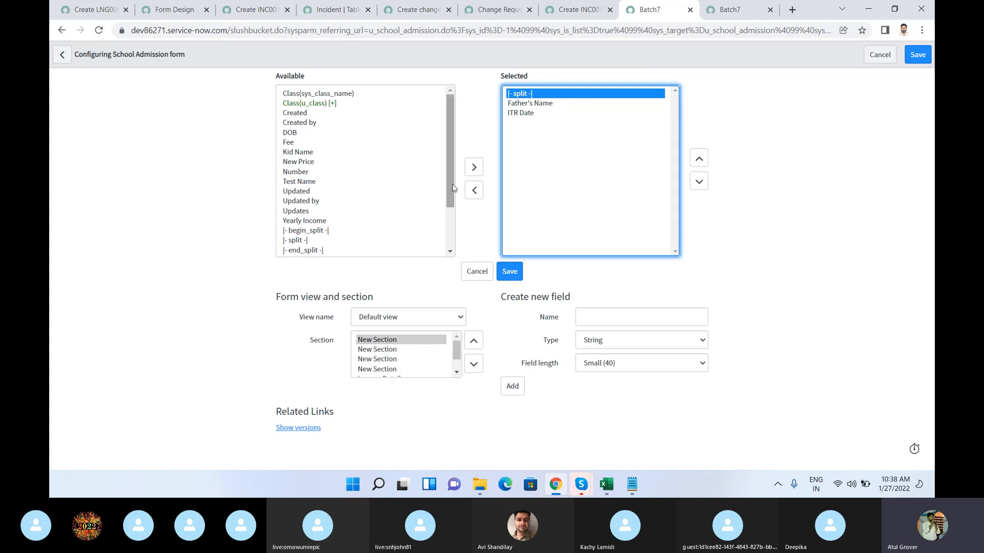
drag(448, 185, 447, 241)
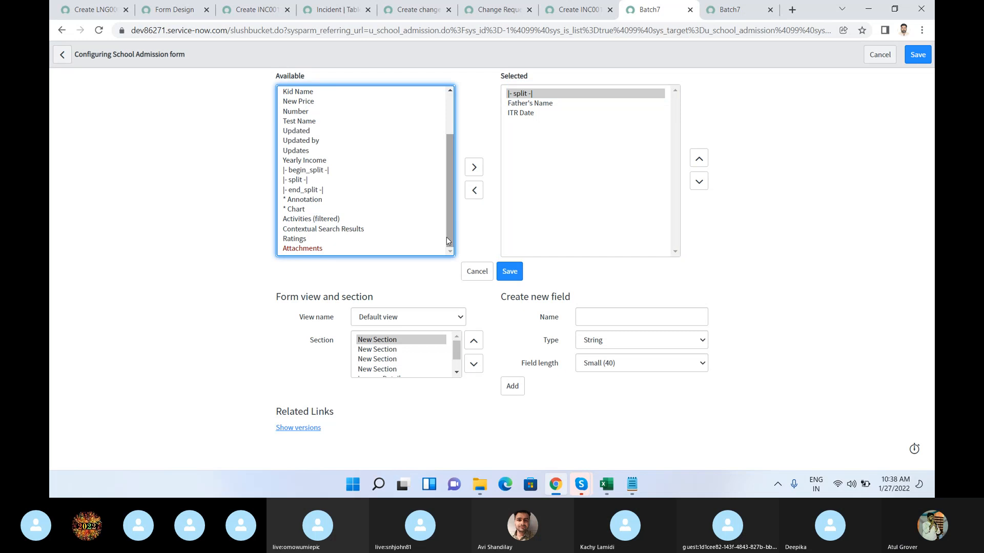
click(325, 237)
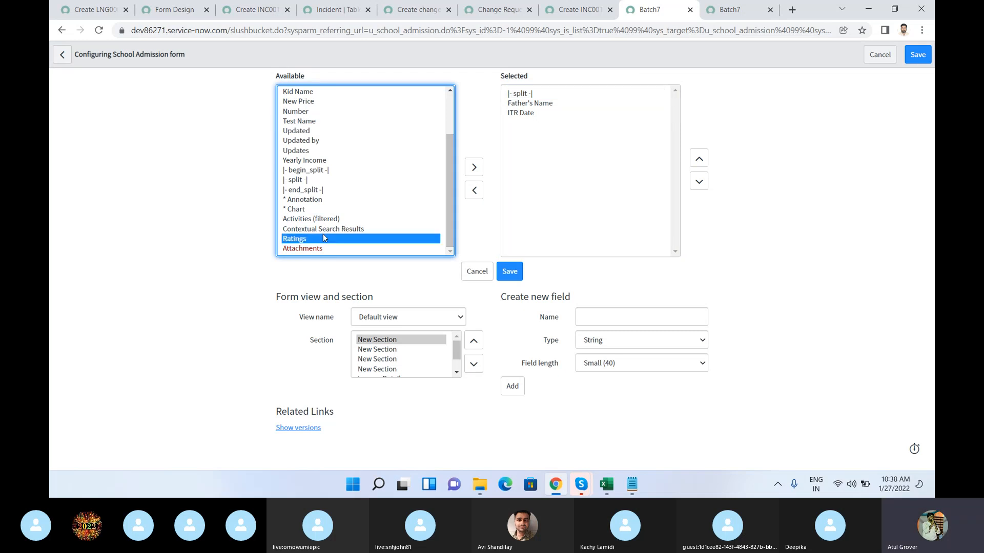
click(339, 229)
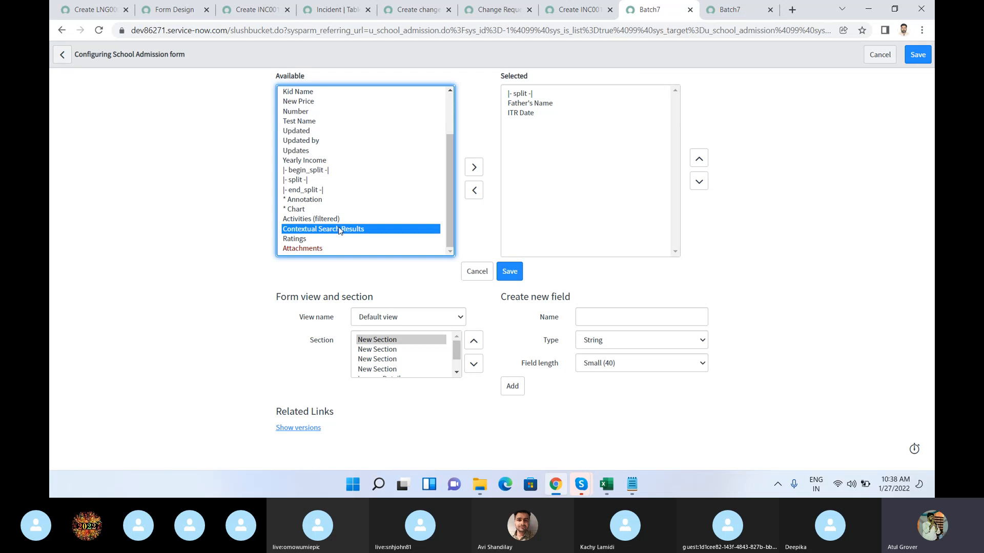
click(310, 211)
click(472, 166)
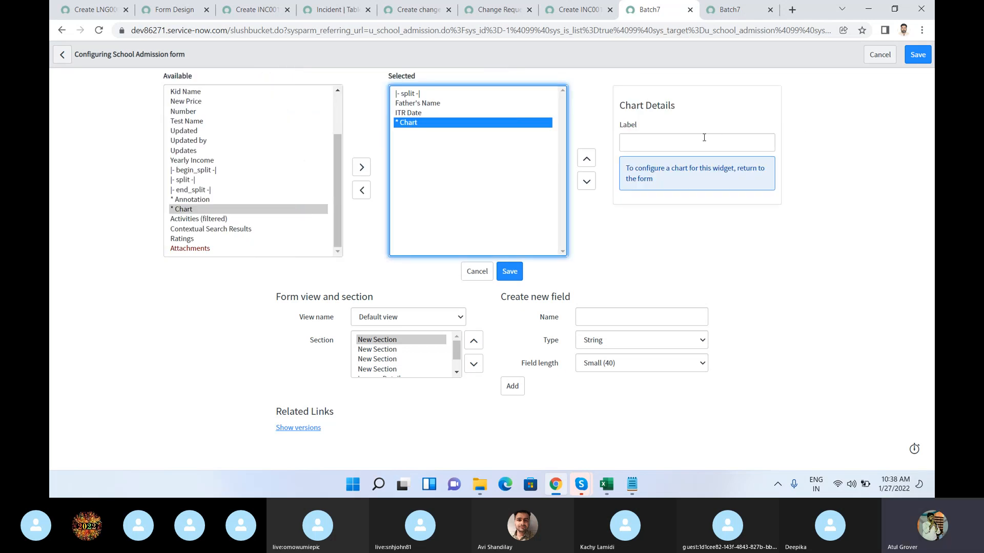
click(700, 139)
text(Test)
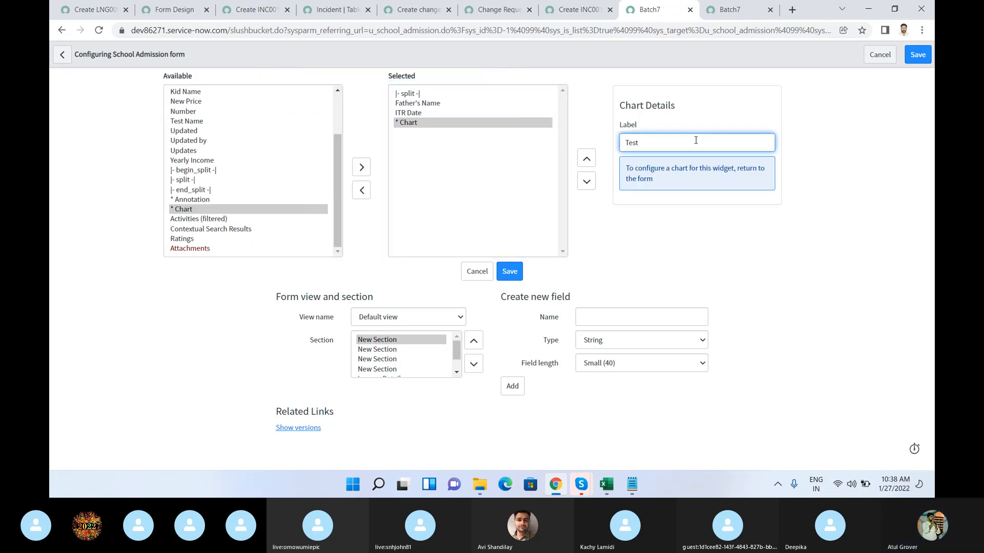
click(918, 55)
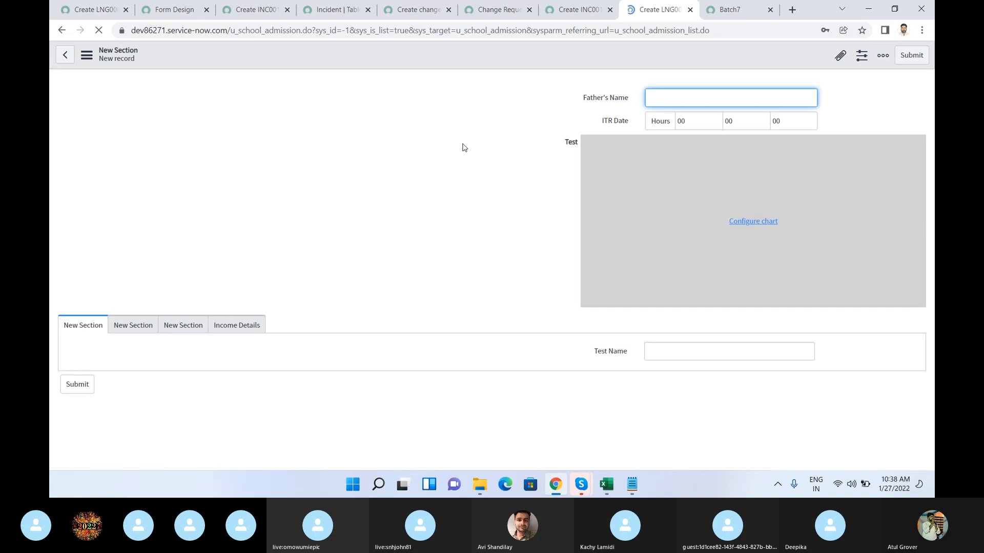
Step: Open the configuration of the Test chart and view the School Admission fields available as its form field
click(758, 224)
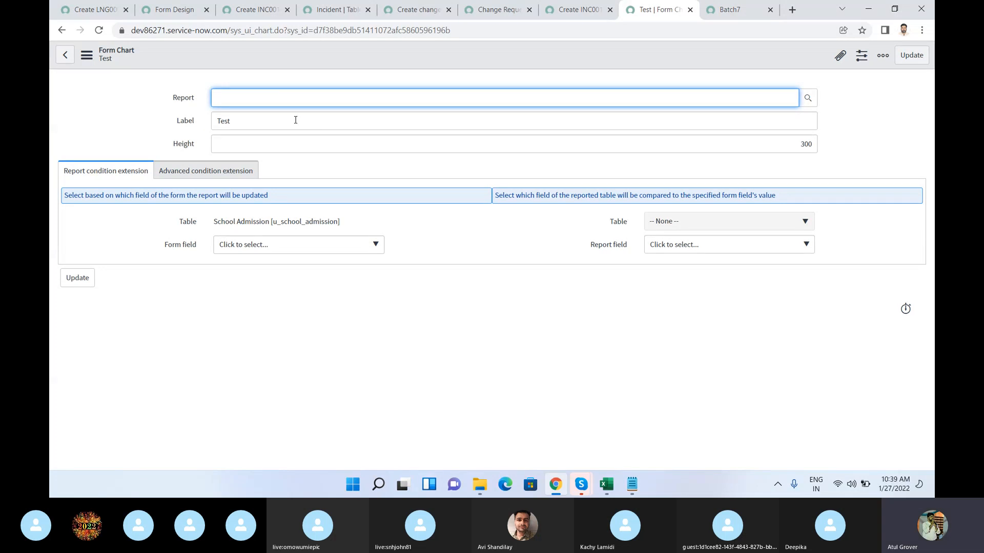
click(368, 245)
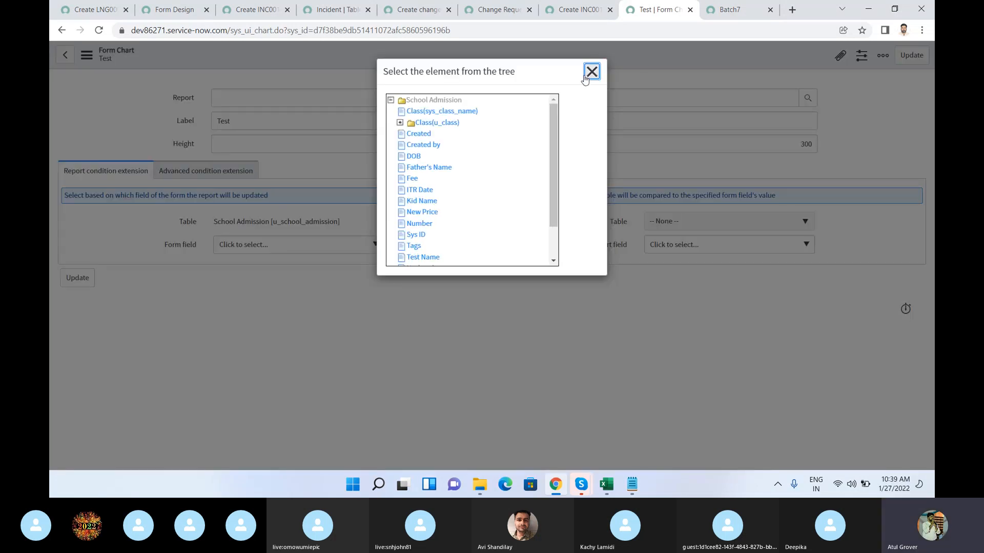
click(591, 71)
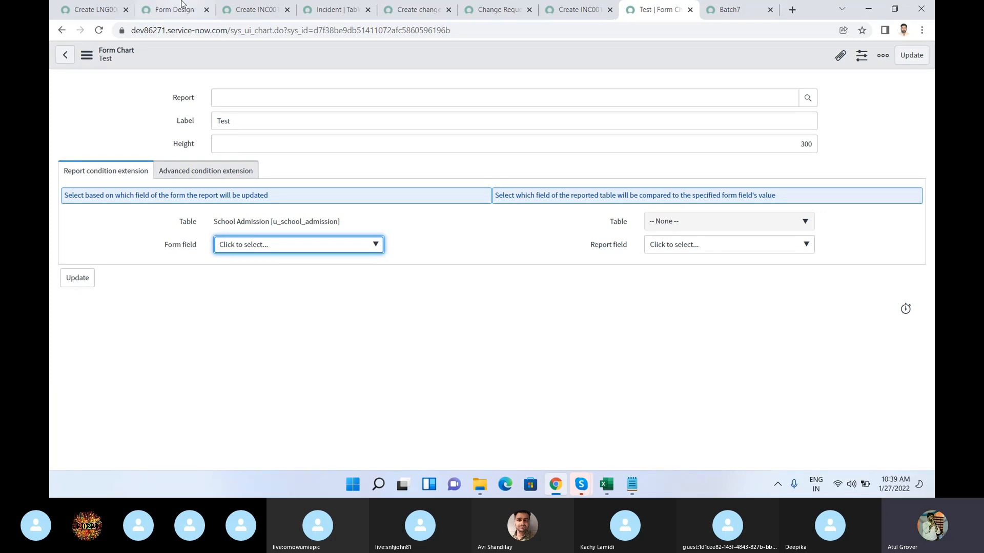
Step: Examine the new Incident record form from its main fields down to the Notes section
click(233, 18)
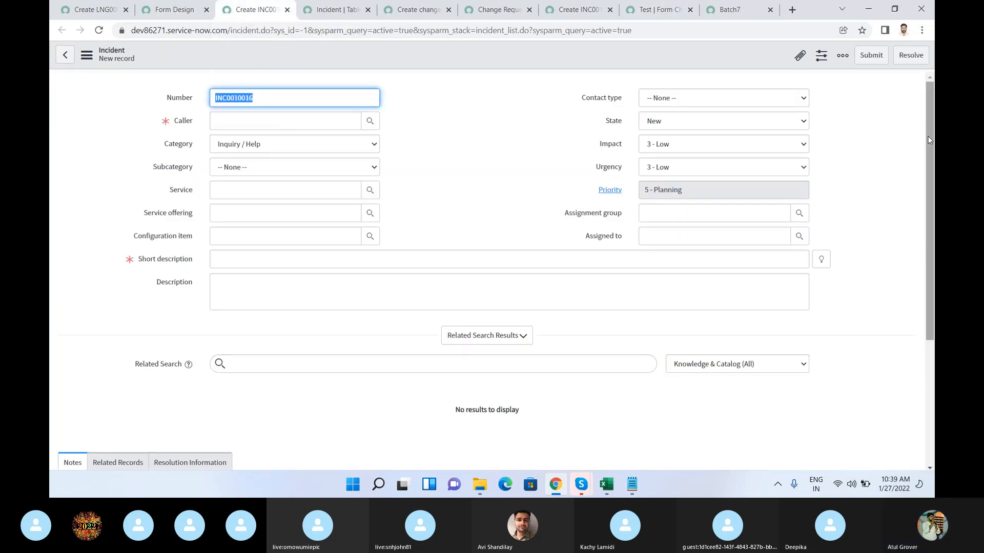
scroll(921, 214, down, 2)
scroll(922, 213, down, 1)
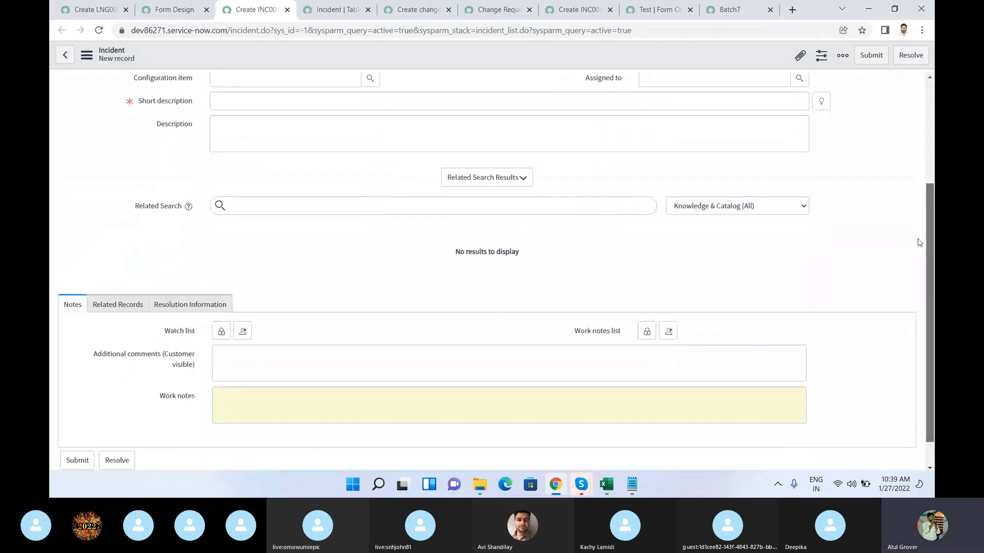
scroll(924, 212, up, 1)
scroll(923, 310, down, 2)
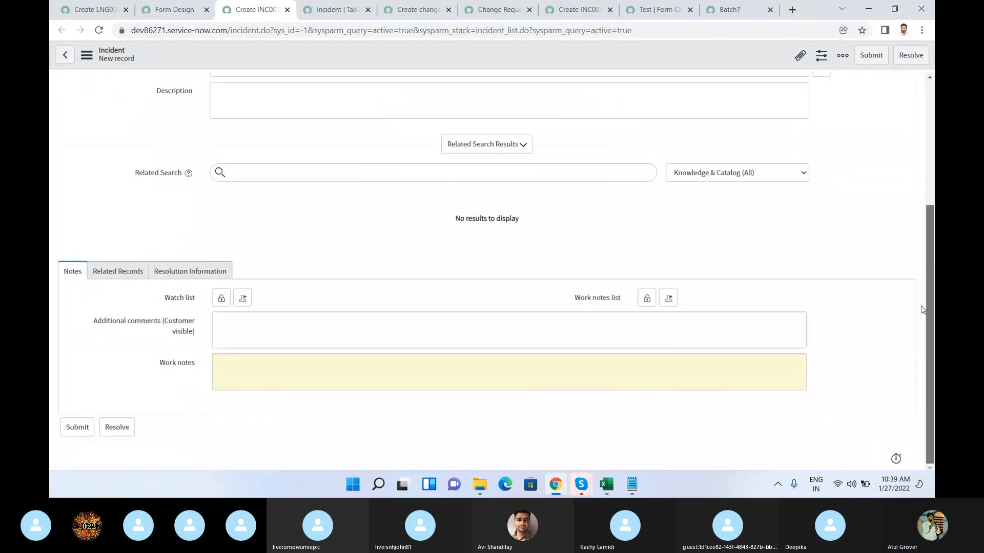
drag(930, 310, 929, 91)
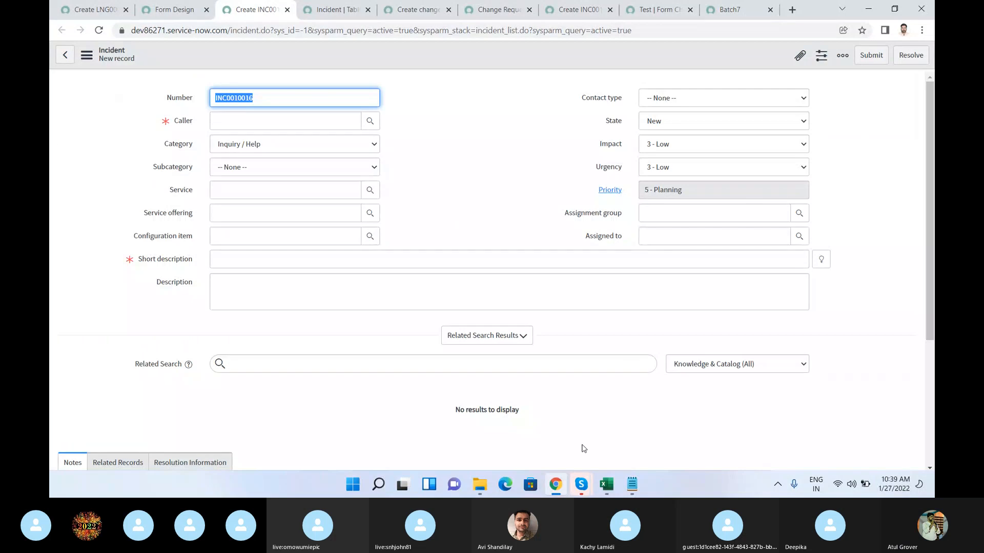
Step: Switch to the Skype call window to check the meeting, and return to the new Incident form in the browser
mouse_move(578, 482)
click(539, 431)
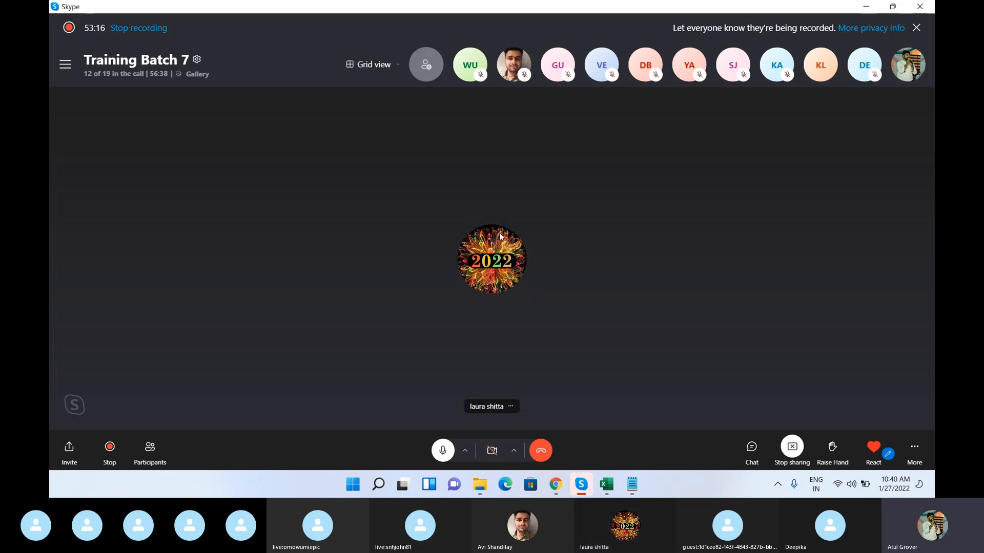
mouse_move(559, 485)
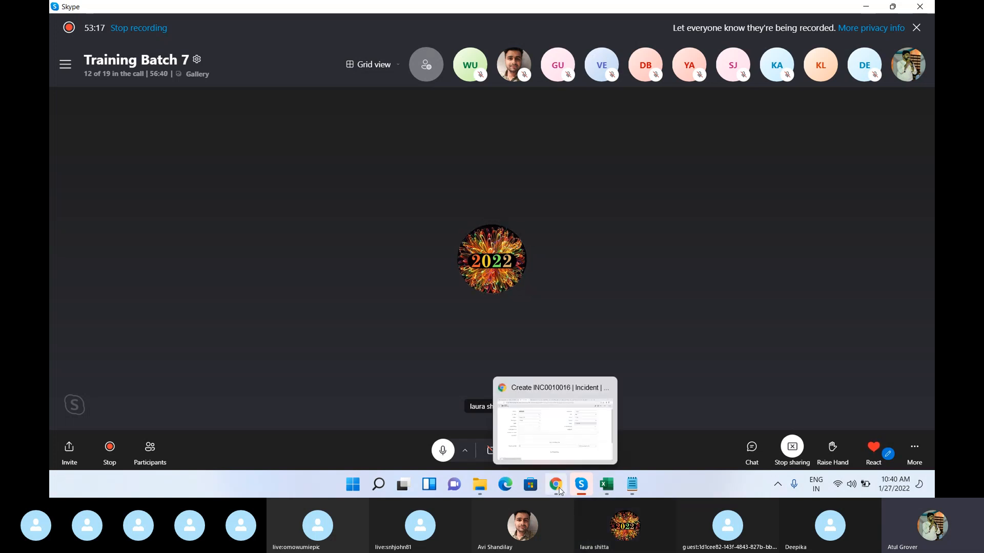
click(522, 424)
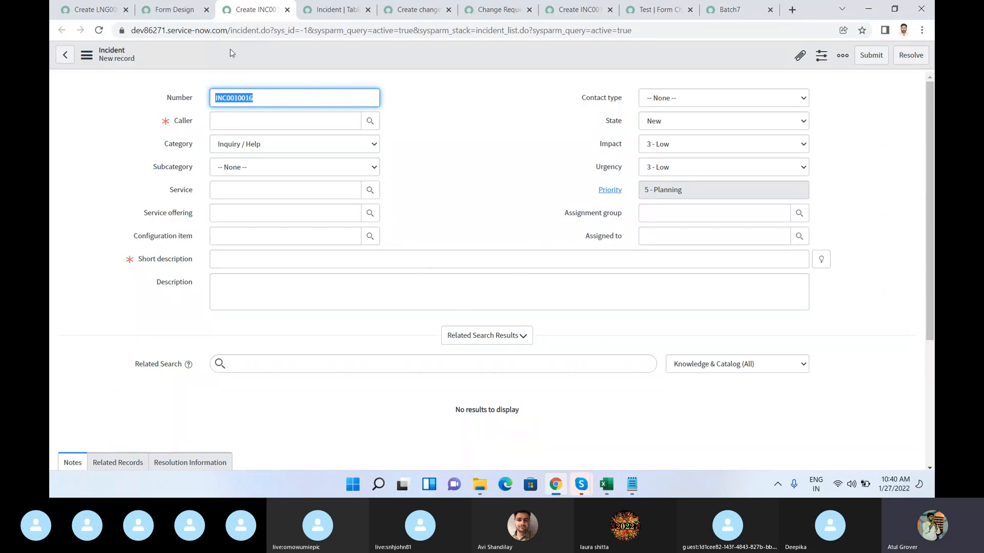
Step: Fill in the new incident's caller with the recently selected user matching "learn"
click(250, 126)
text(learn)
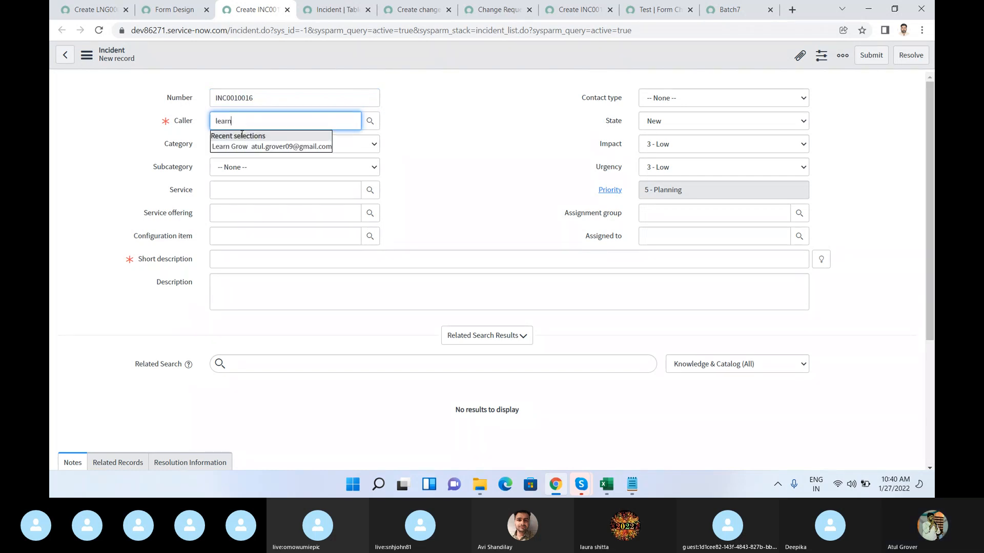
click(233, 147)
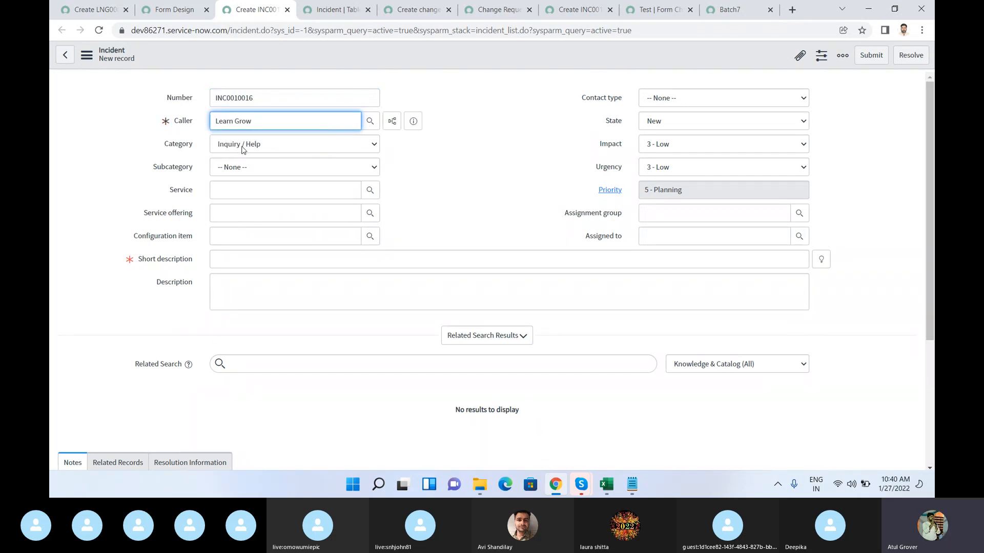
Step: Set the incident's category to Hardware and after that to Inquiry / Help, viewing the subcategory options for each
click(243, 146)
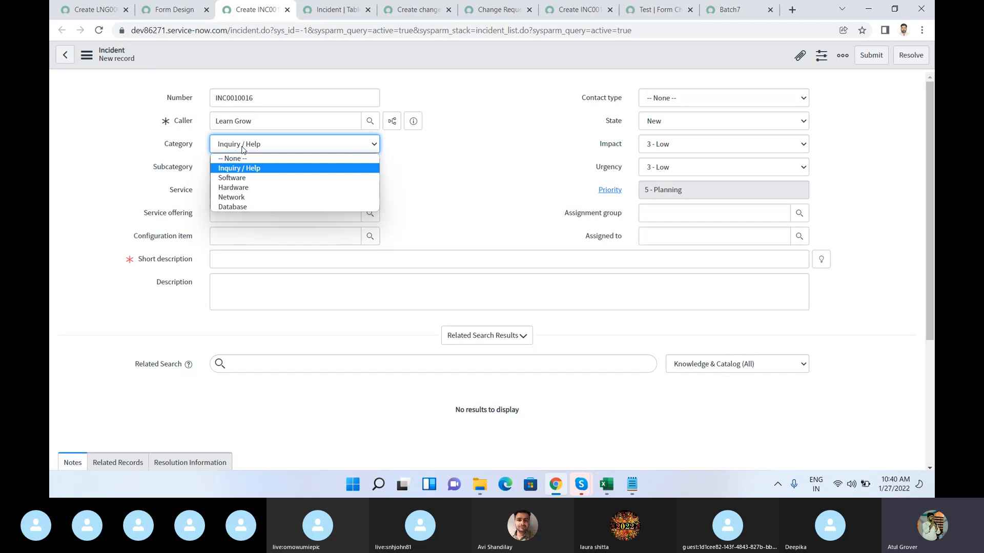
click(228, 187)
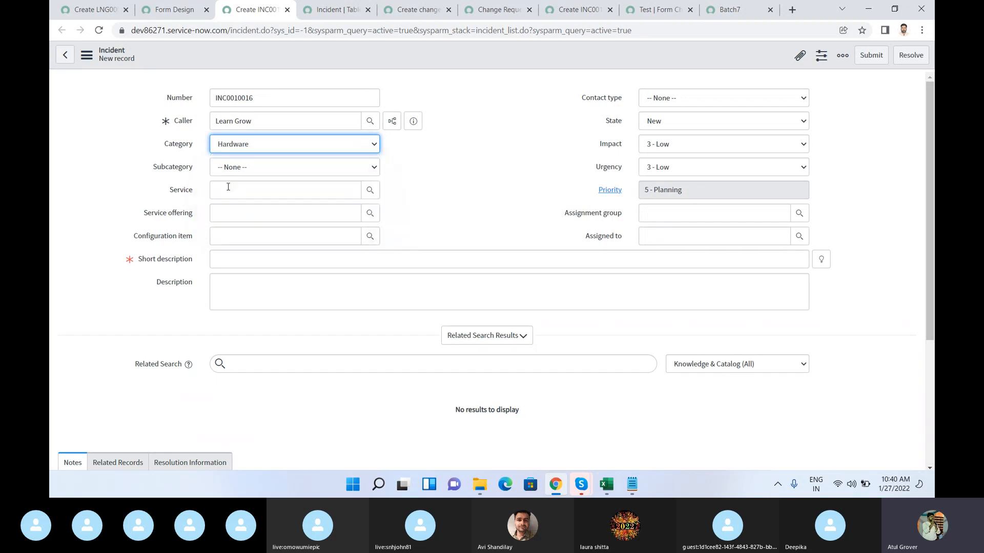
click(262, 166)
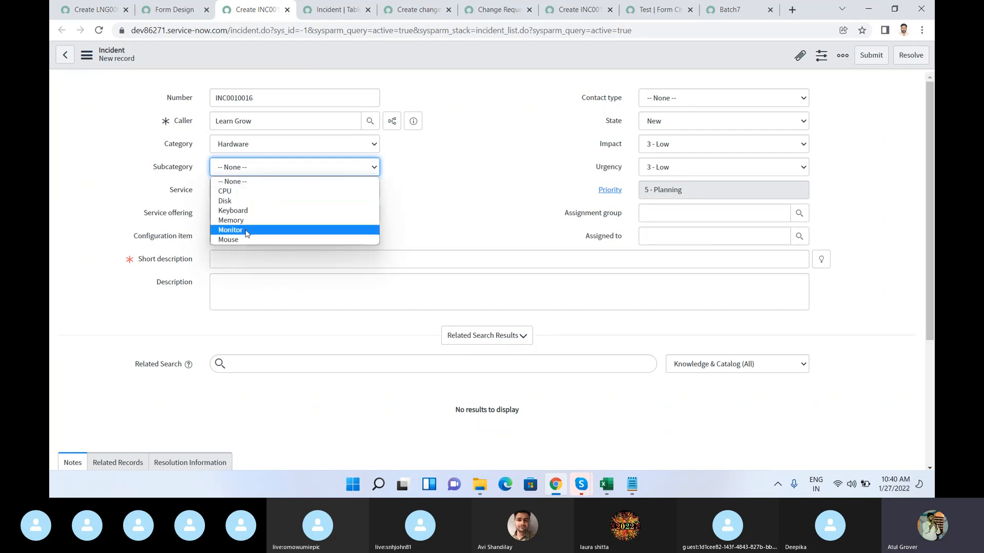
click(278, 146)
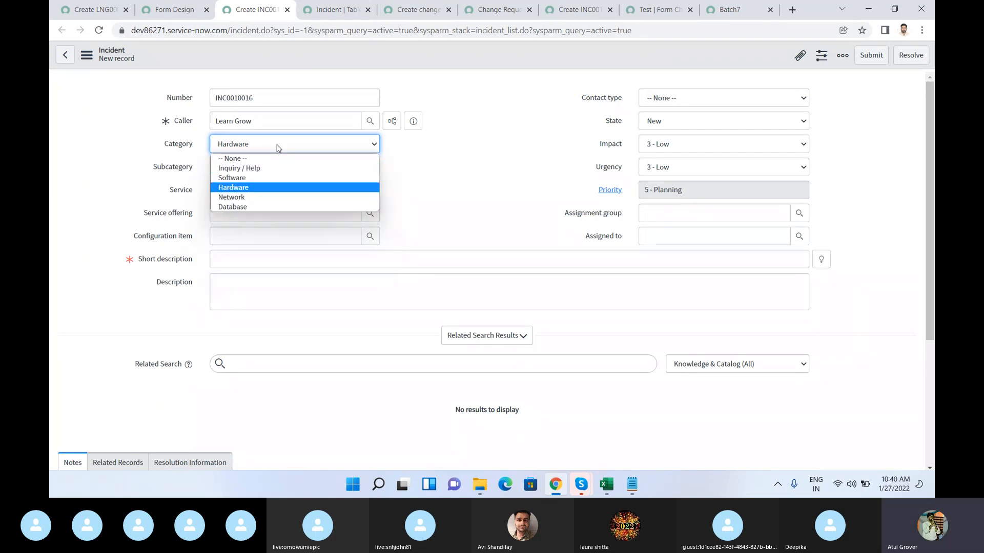
click(257, 169)
click(261, 173)
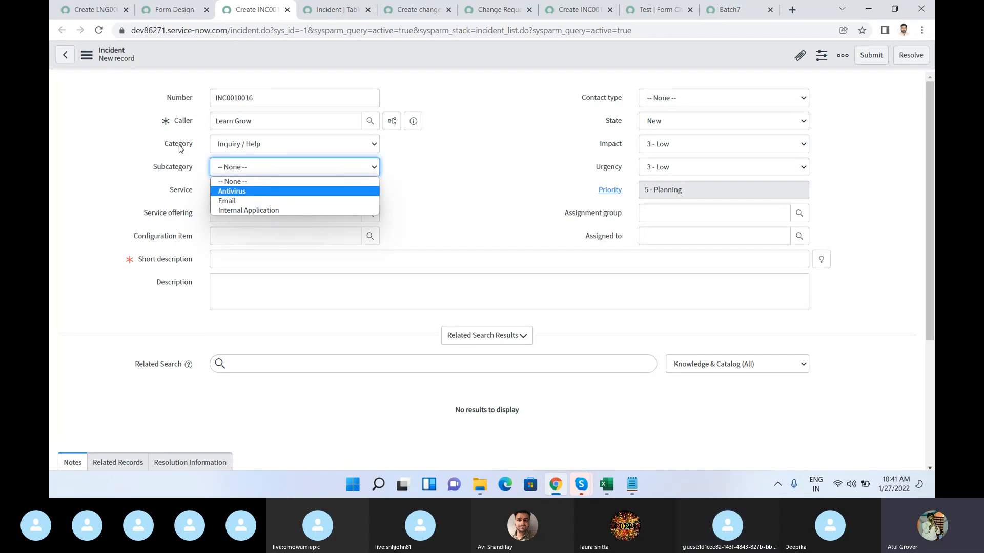
Step: Set the incident's category to Database and view its subcategory options, leaving none selected
click(235, 149)
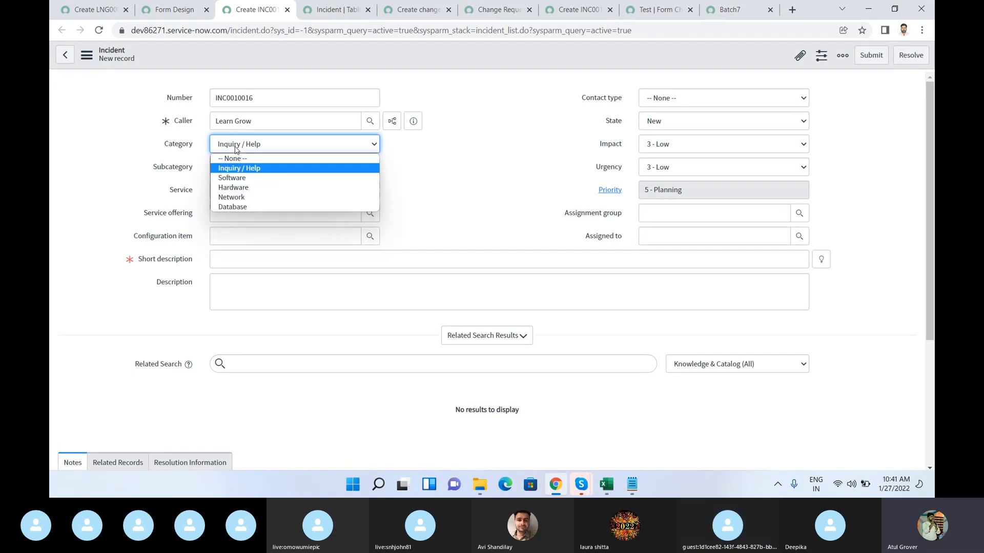
click(235, 210)
click(267, 170)
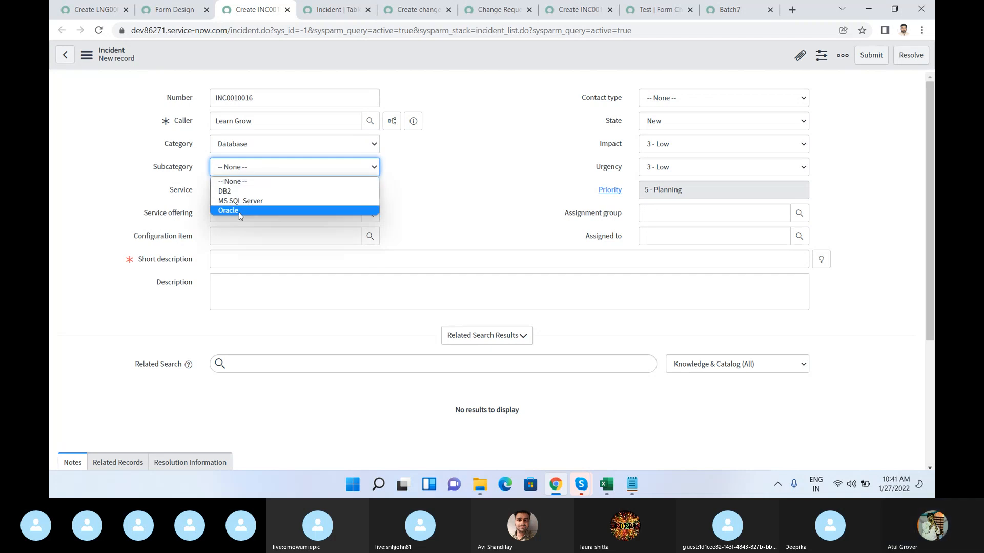
click(439, 177)
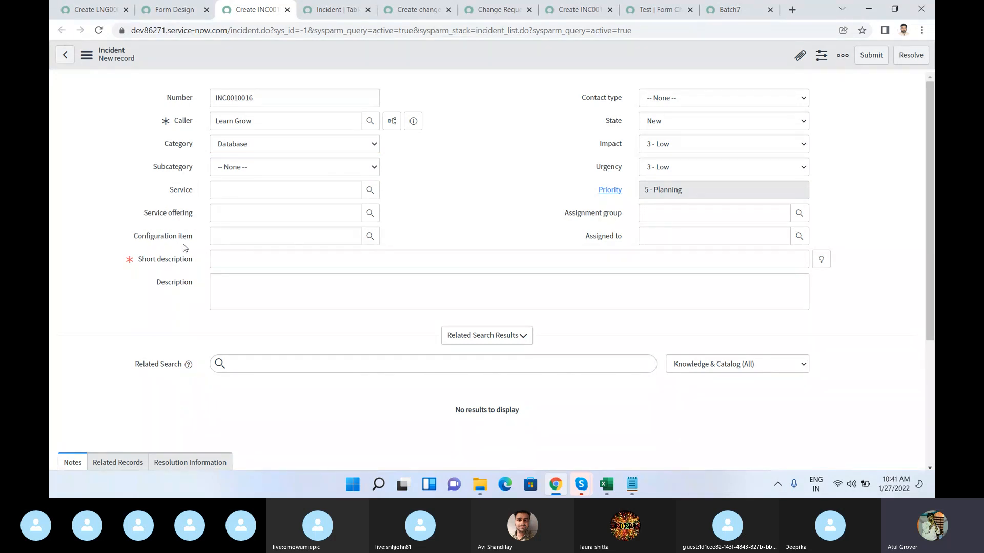
Step: Enter Test as the incident's short description and save the record, staying on the form
click(242, 262)
text(Test)
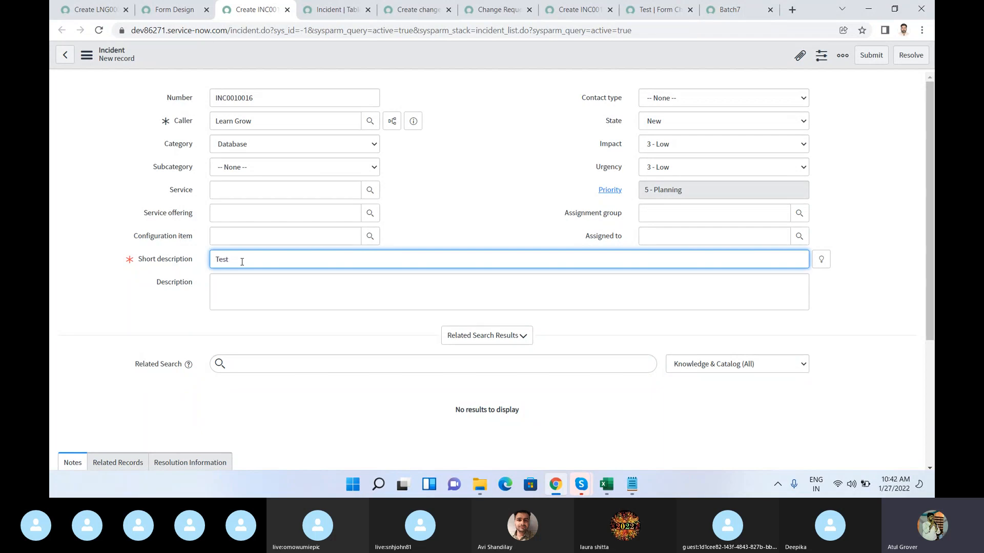
right_click(634, 61)
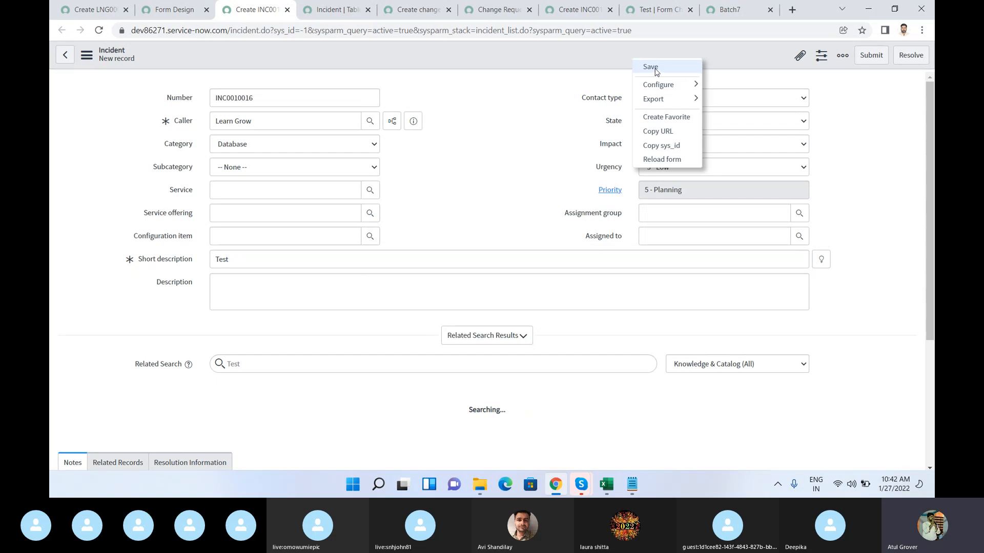
click(656, 69)
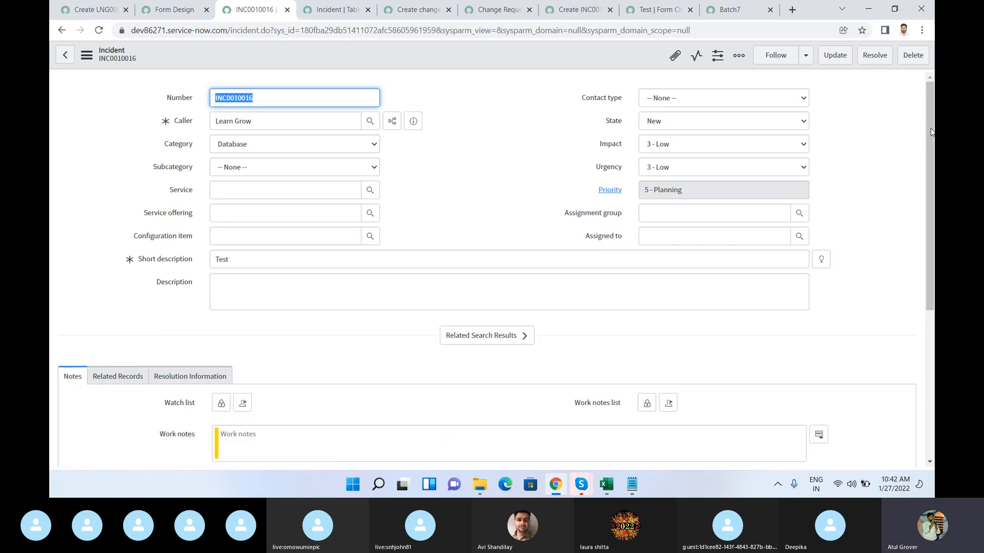
Step: Expand the saved incident's Related Search Results and try to open the field options of the Related Search label
drag(932, 132, 933, 228)
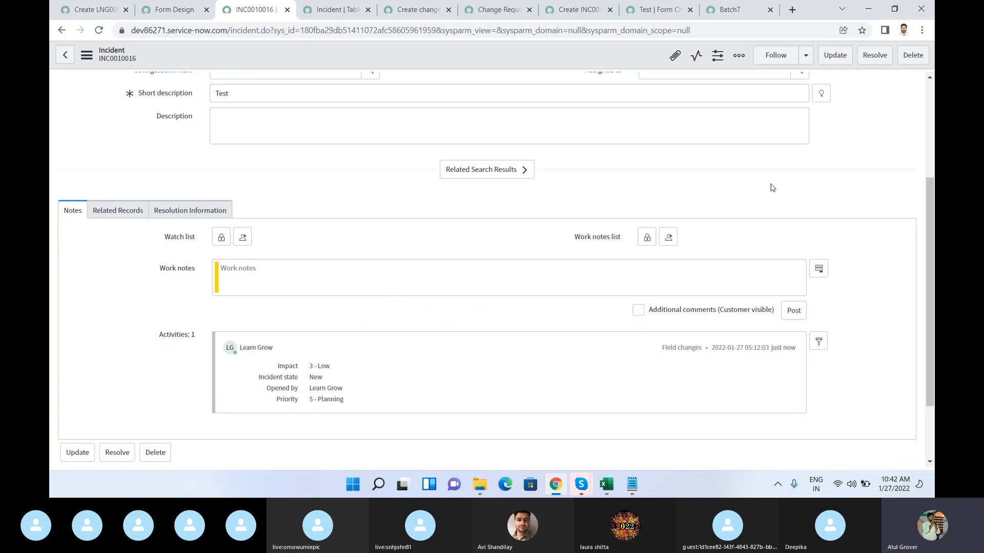
click(478, 173)
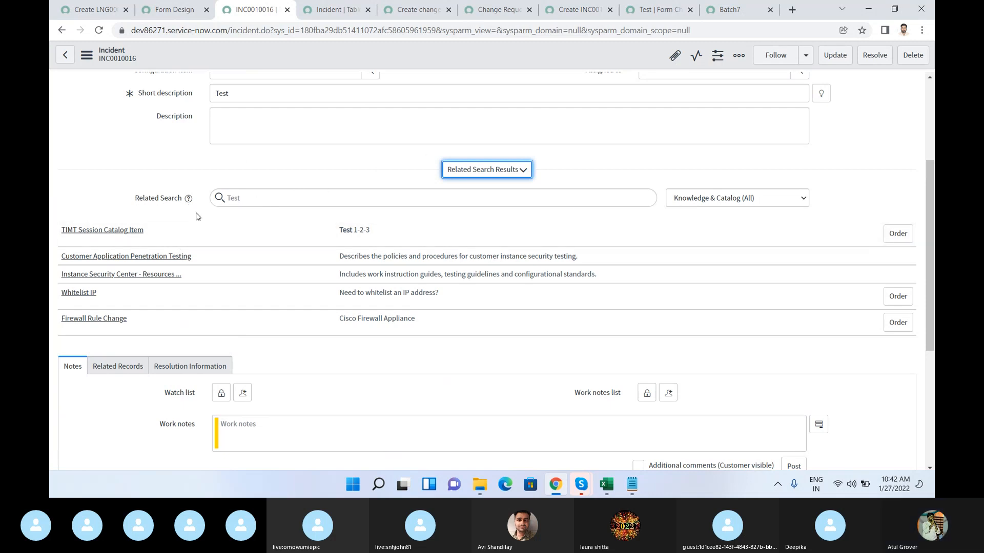
right_click(170, 203)
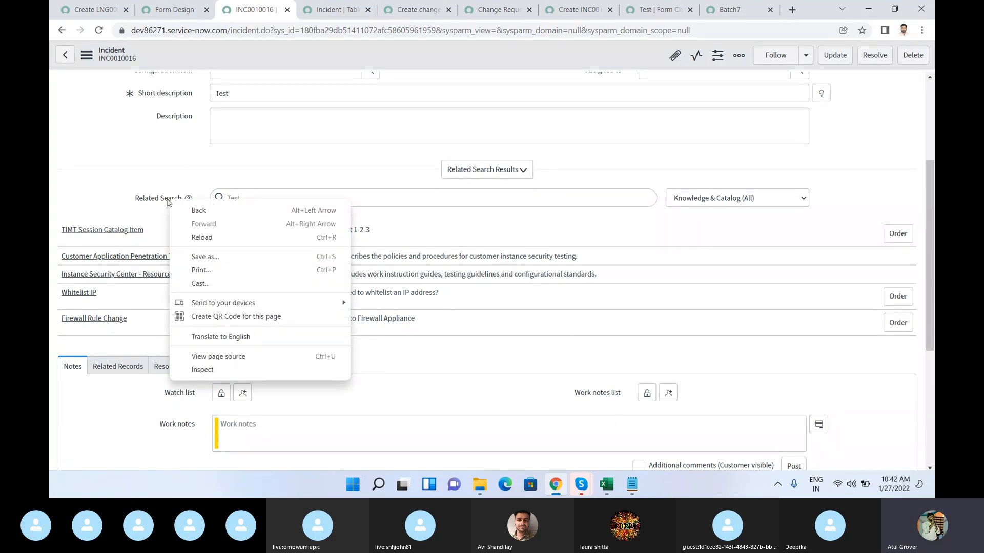
click(168, 202)
right_click(167, 202)
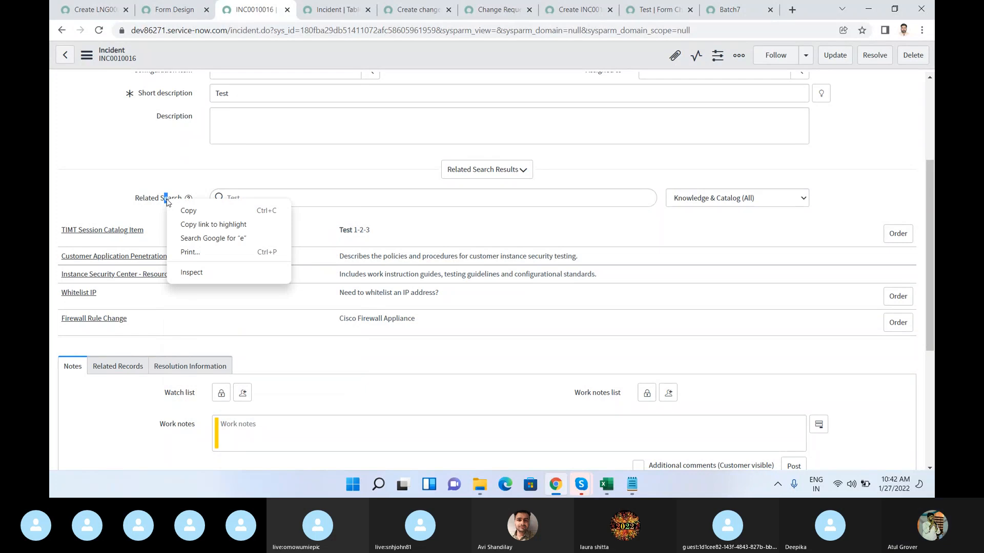
click(160, 201)
right_click(160, 201)
click(152, 203)
right_click(152, 203)
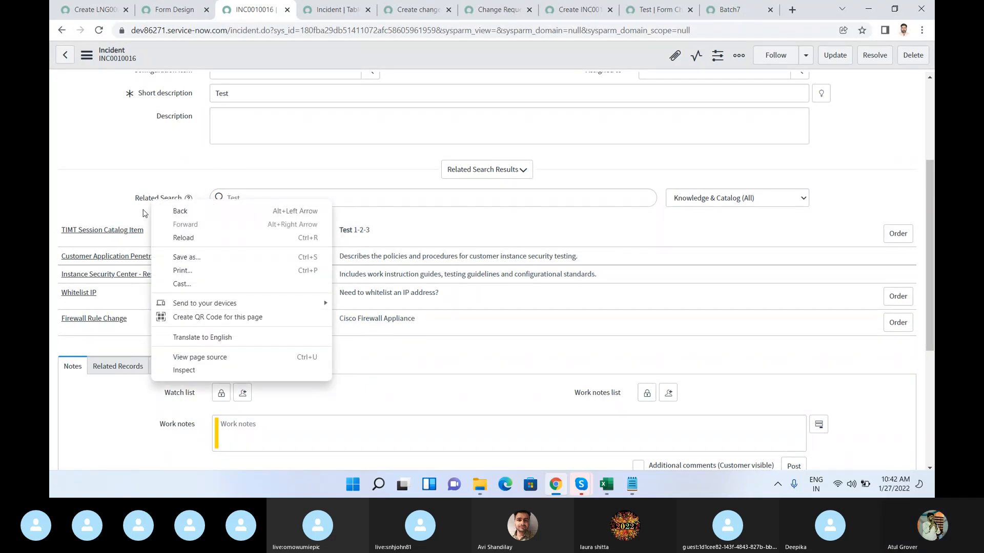
right_click(143, 204)
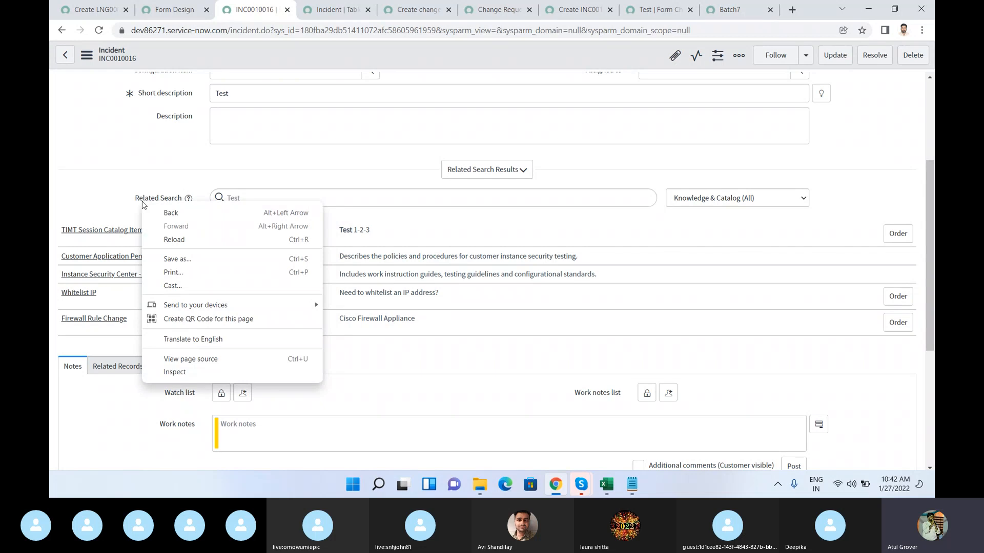
click(584, 224)
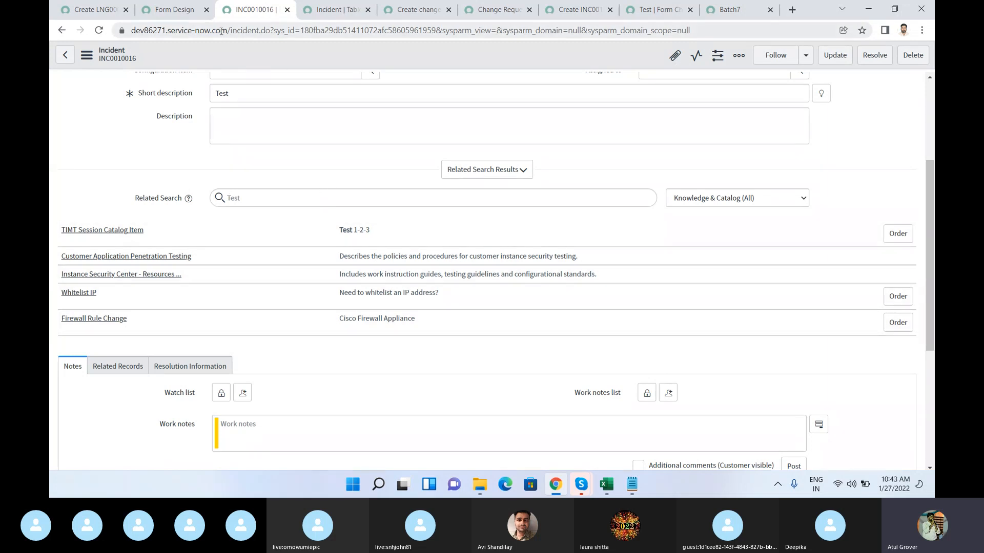
Step: Highlight the incident.do part of the saved record's web address
drag(226, 33, 273, 34)
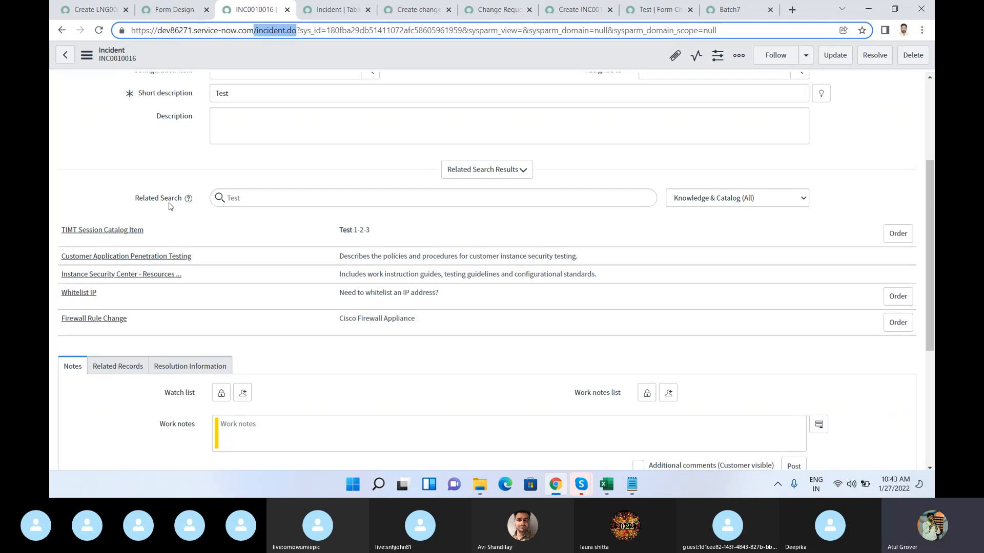
Step: Open the Incident table's definition from the saved incident and show its columns
right_click(416, 63)
mouse_move(496, 269)
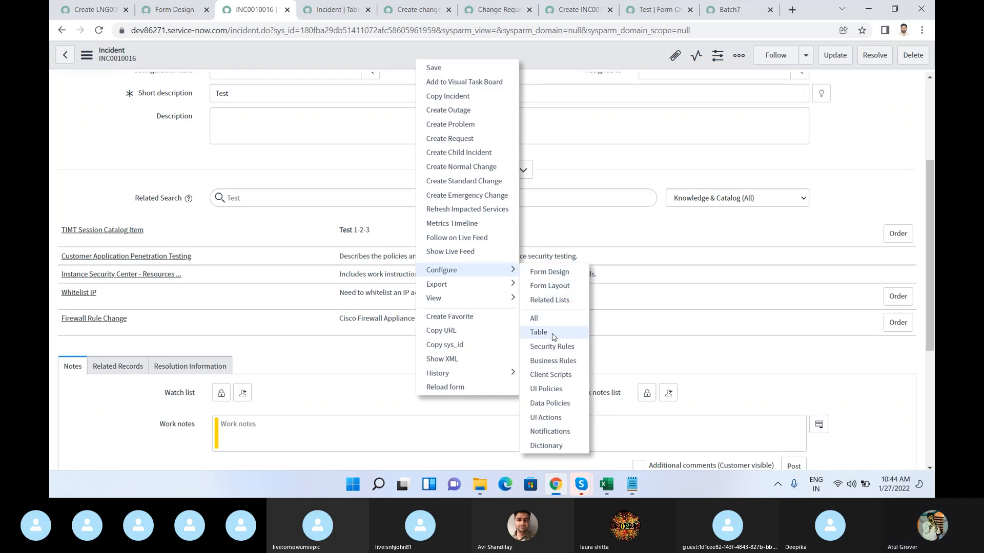
click(538, 333)
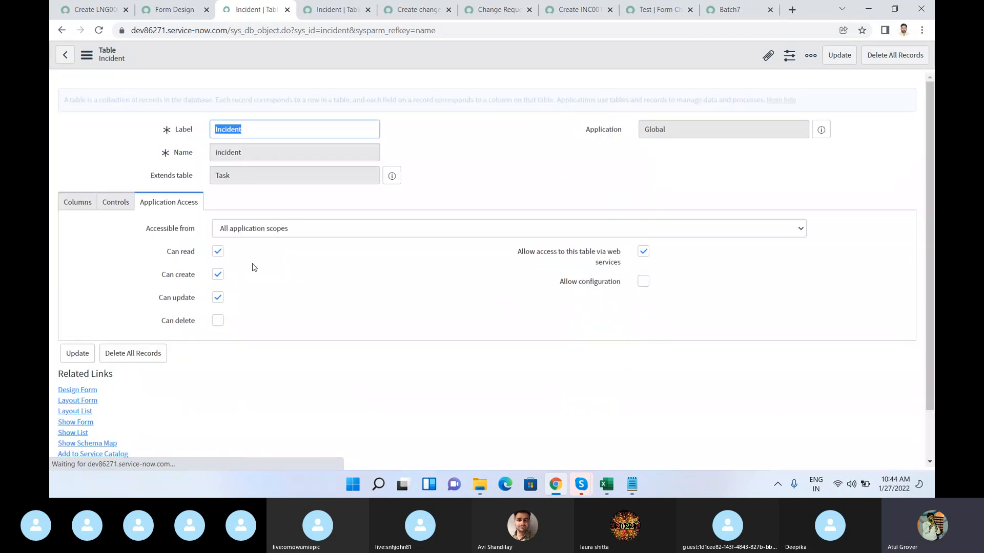
click(79, 205)
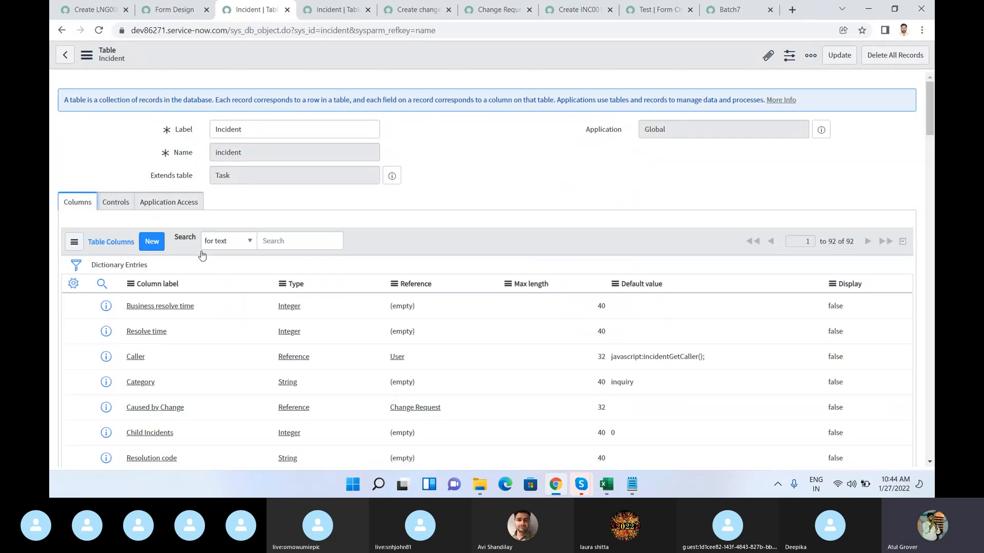
Step: Filter the Incident table's columns by column label starting with "search"
click(102, 284)
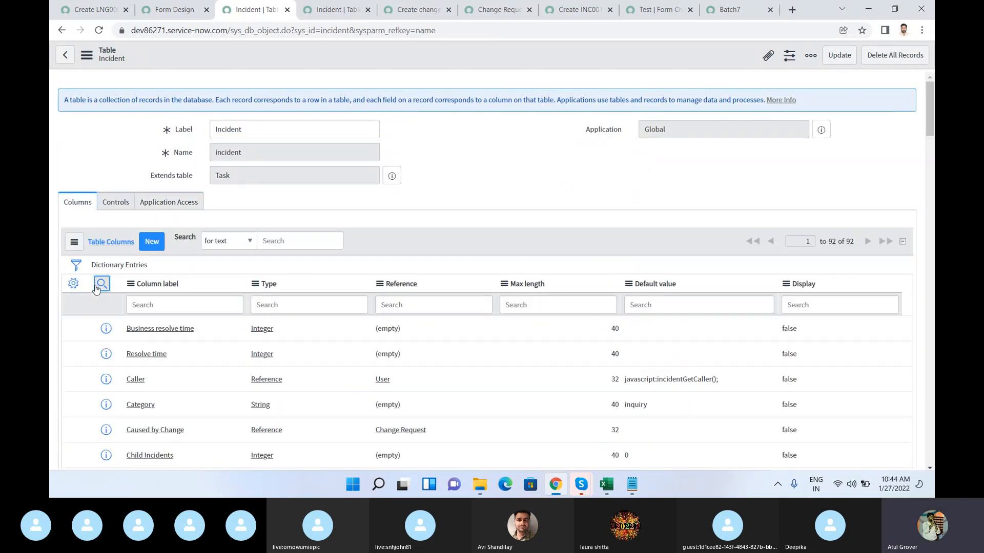
click(167, 308)
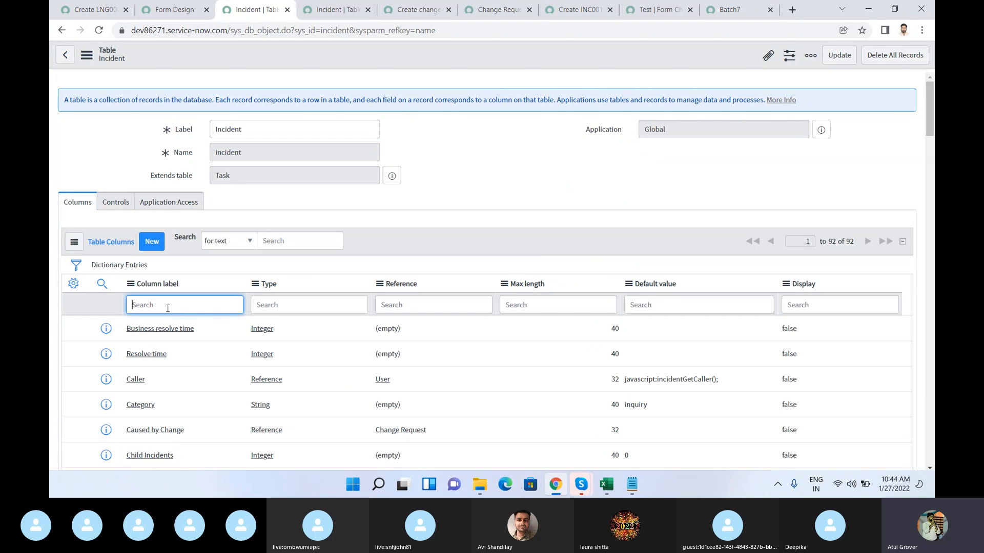
text(search)
key(Return)
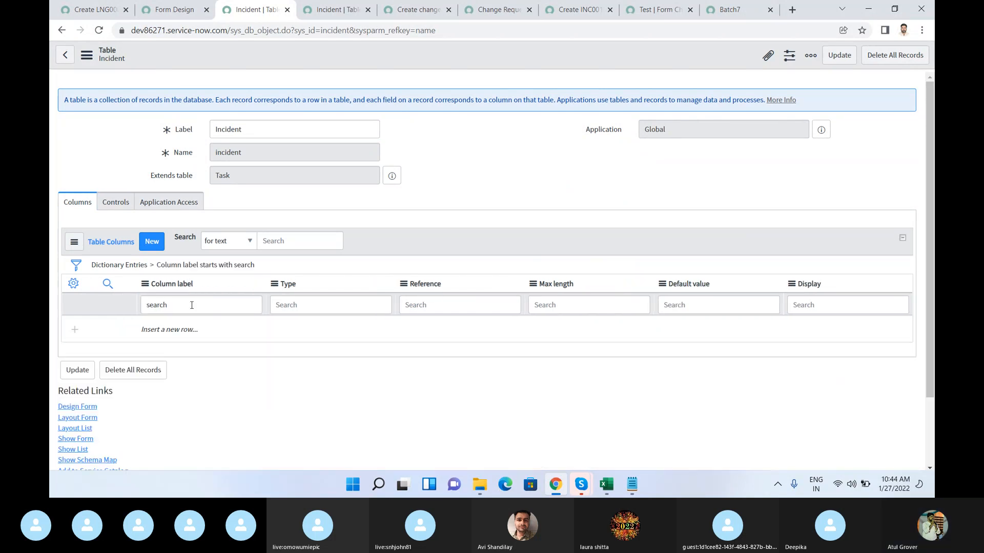
Step: Replace the column label filter with "knowl" and run the search
click(230, 302)
key(BackSpace)
key(BackSpace)
key(BackSpace)
key(BackSpace)
key(BackSpace)
key(BackSpace)
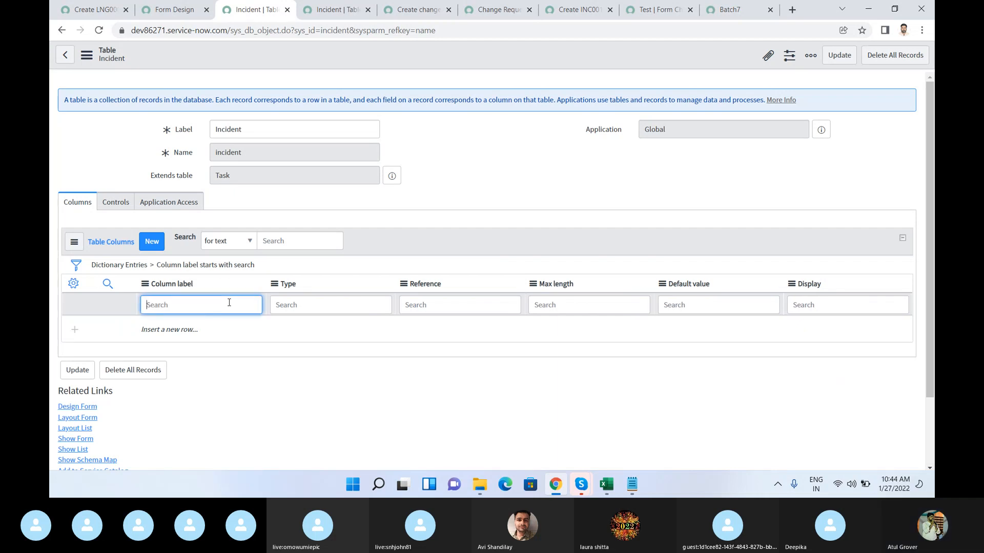
text(knowl)
key(Return)
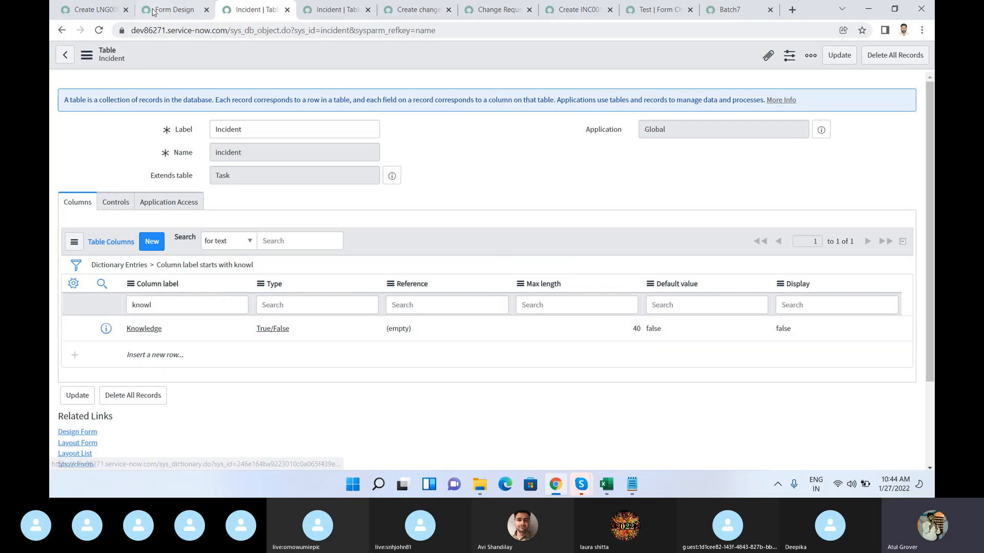
Step: Check the open Form Design, Incident table controls and new incident pages, then return to the filtered Incident columns
click(176, 13)
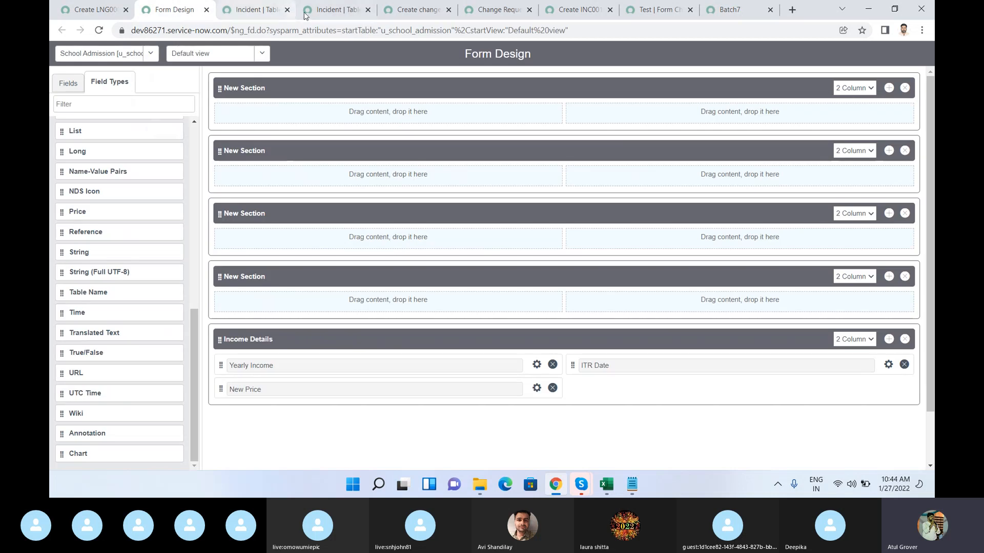
click(329, 17)
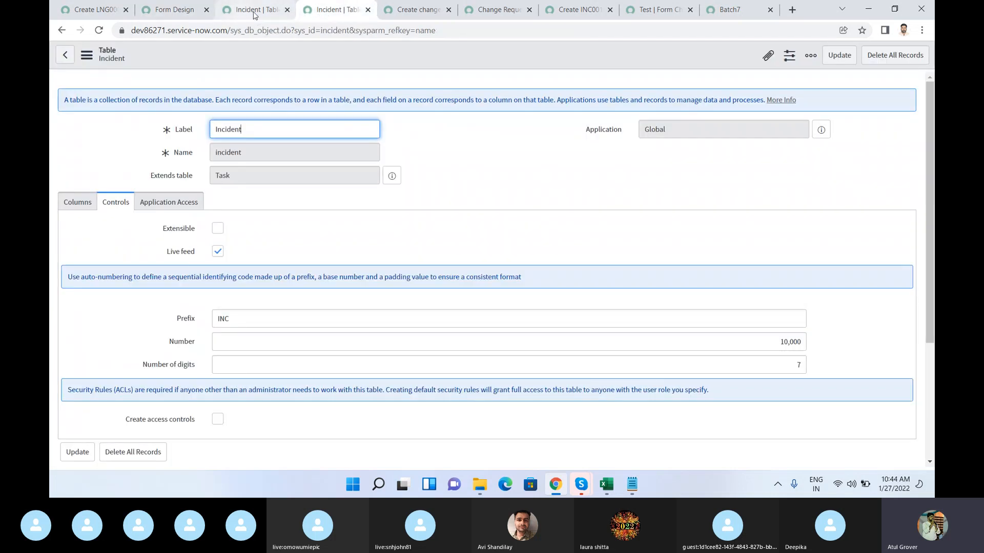
click(580, 11)
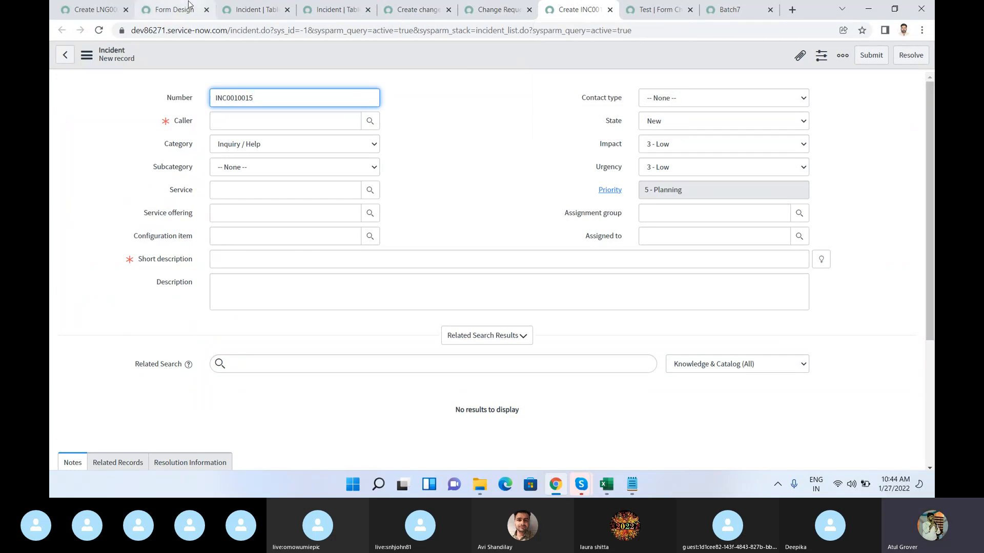
click(253, 10)
Step: Filter the Incident table's columns by column label starting with "Releated"
drag(170, 306, 51, 305)
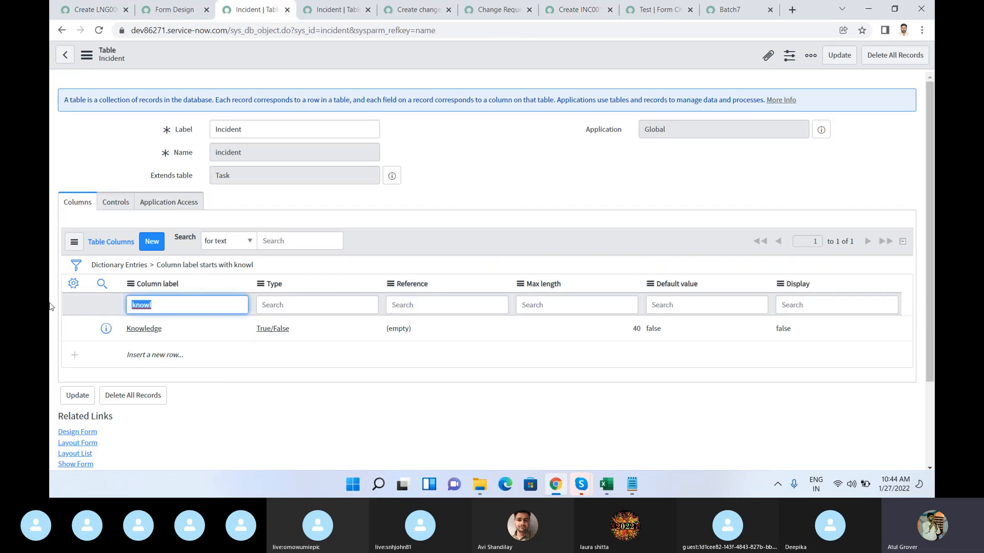
text(Releated)
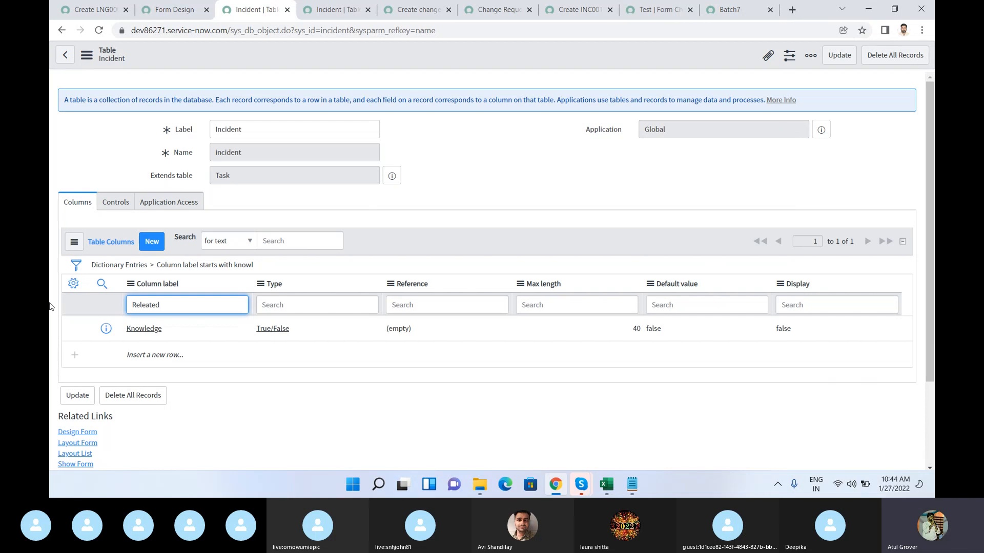
key(Return)
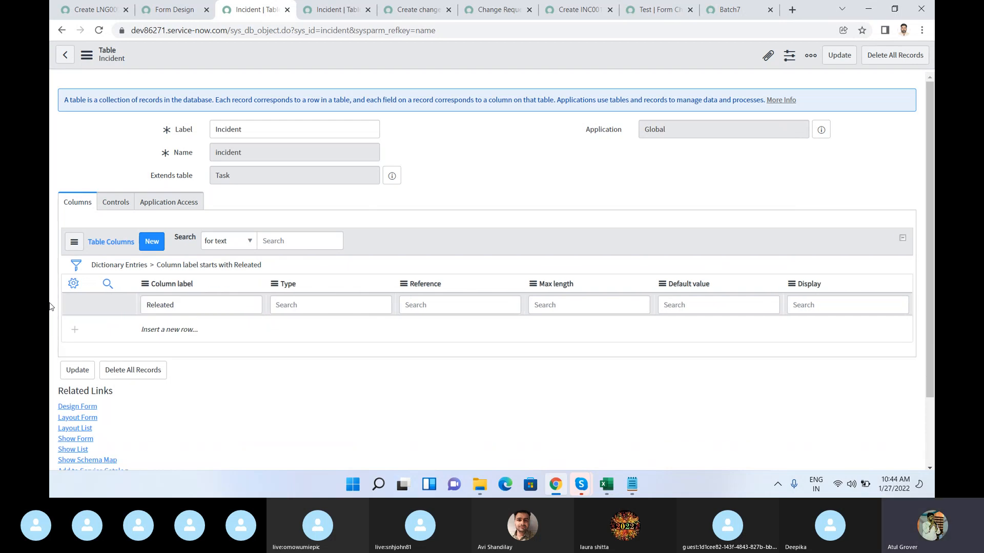
Step: Clear the column filter and search for column labels containing "search" with the term *search
click(152, 266)
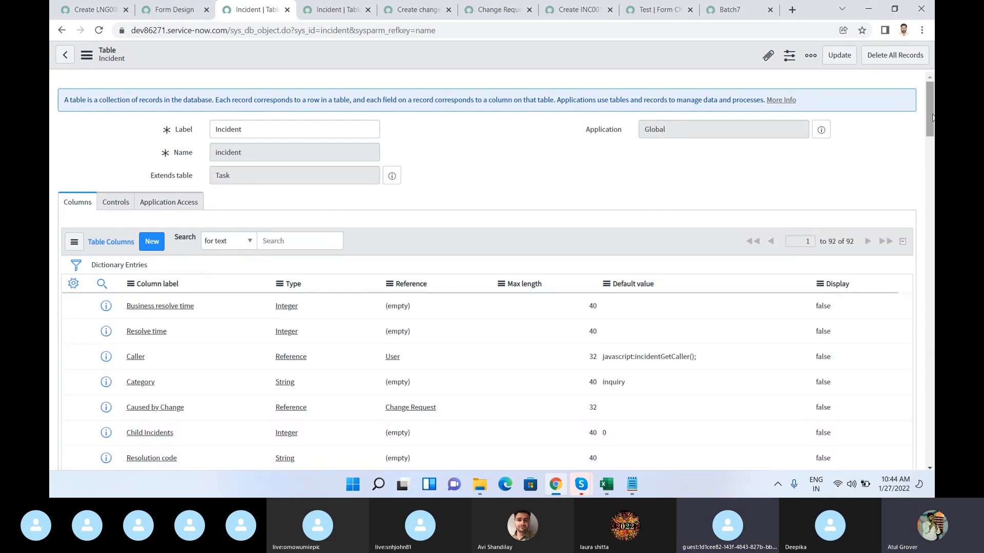
mouse_move(930, 117)
mouse_down()
mouse_move(930, 148)
mouse_move(931, 116)
mouse_up()
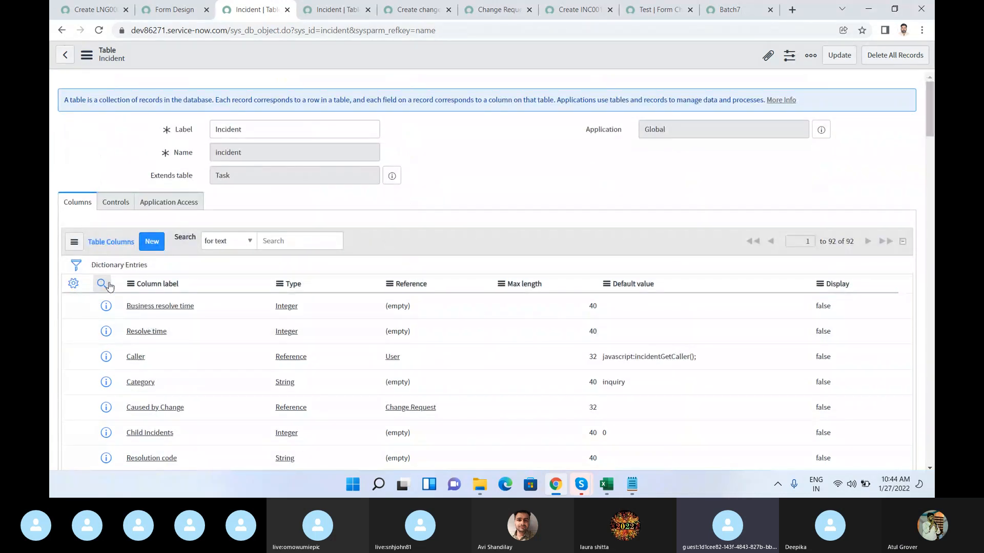
click(100, 290)
text(*seae)
key(BackSpace)
text(rch)
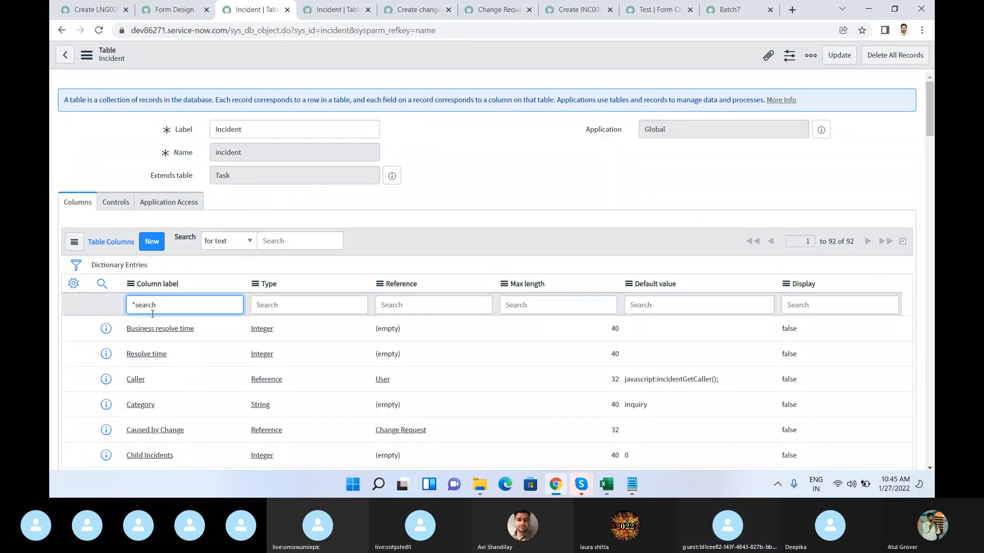
key(Return)
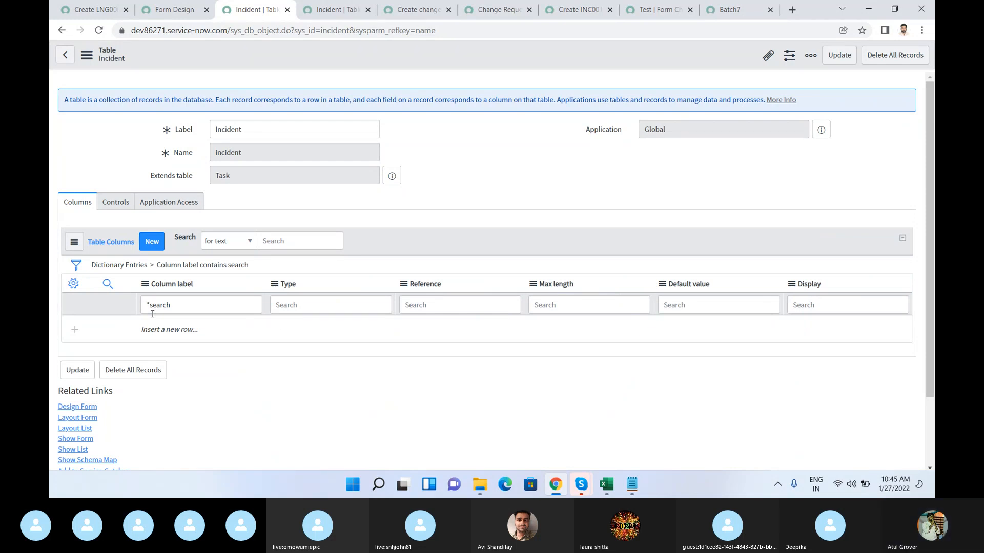
Step: Search the Incident columns for labels containing "con" with the term *con
click(182, 302)
text(*con)
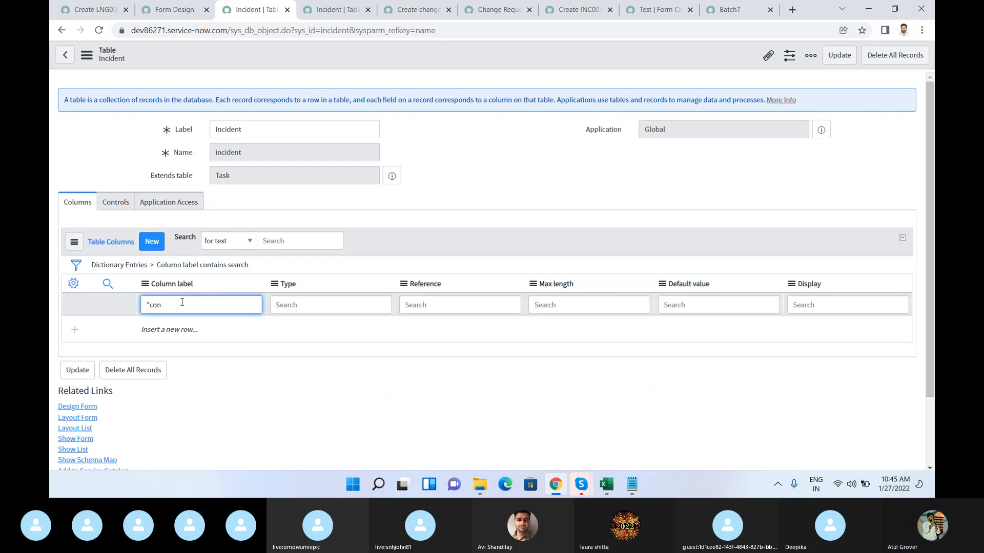
key(Return)
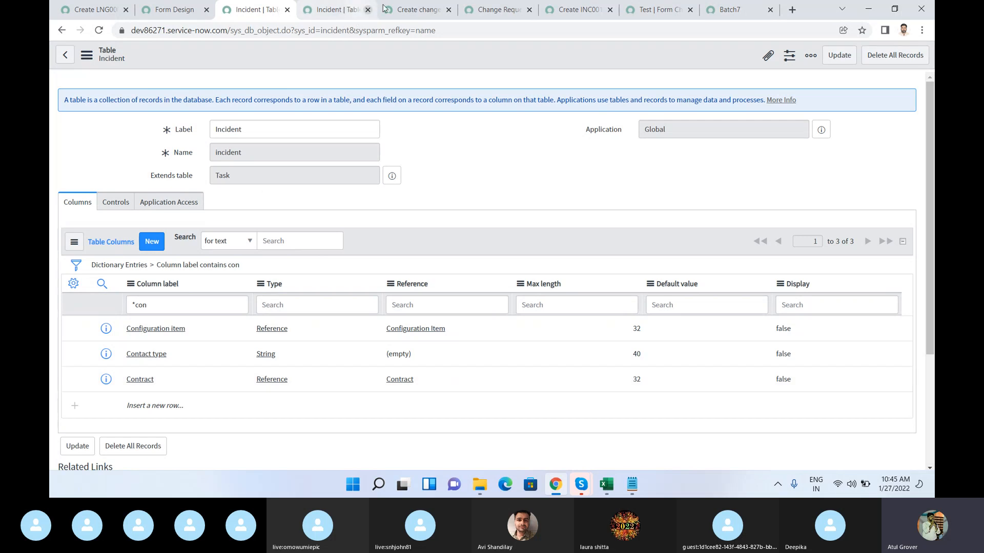
Step: Go back to the unsaved new incident form and try to open the field options of the Related Search label
click(328, 11)
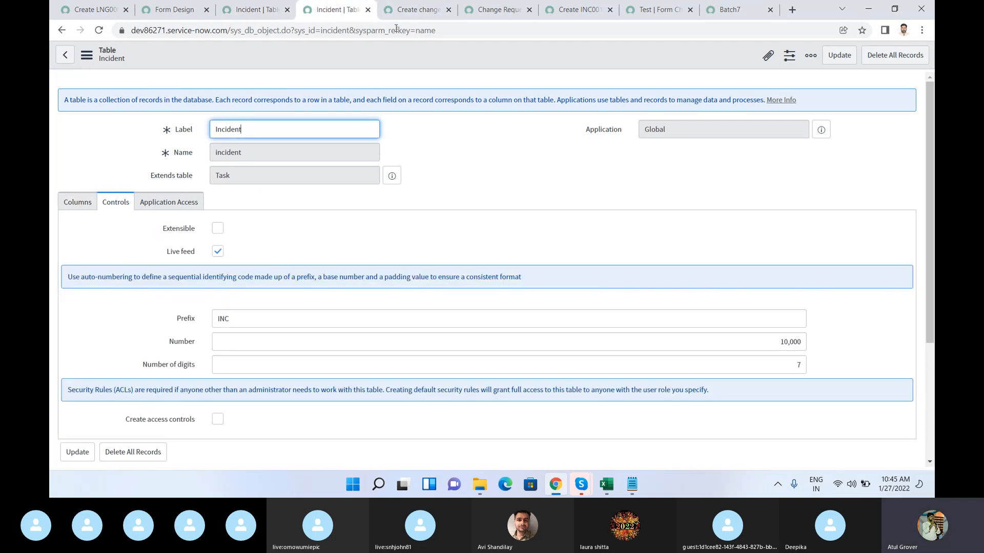
click(574, 12)
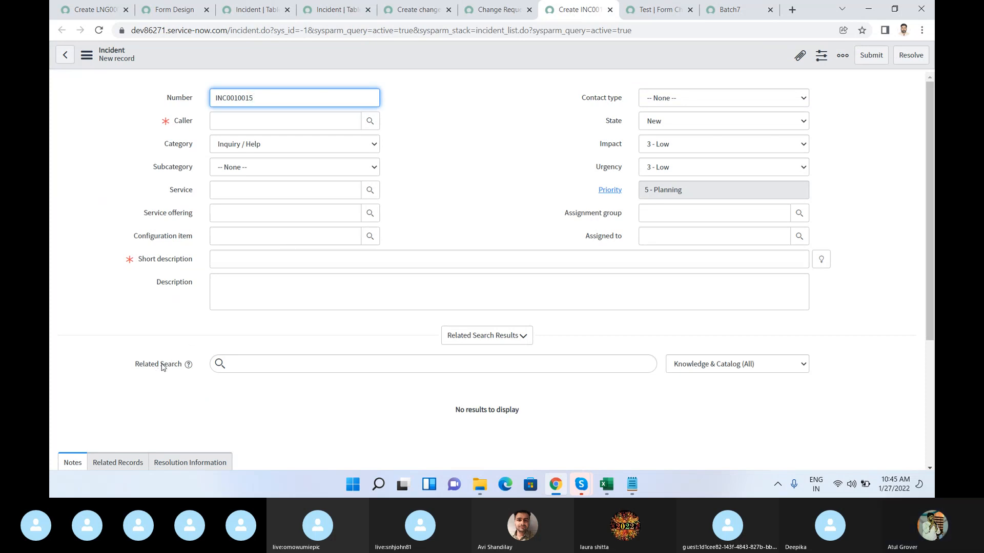
right_click(158, 368)
click(157, 367)
Step: Try the help icon beside Related Search, and collapse and re-expand the Related Search Results section
click(188, 366)
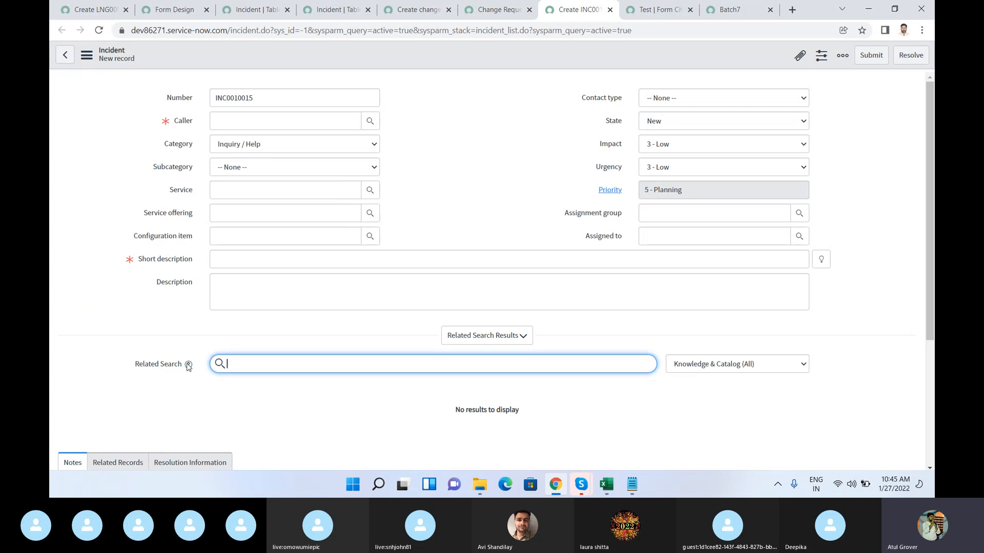
click(188, 366)
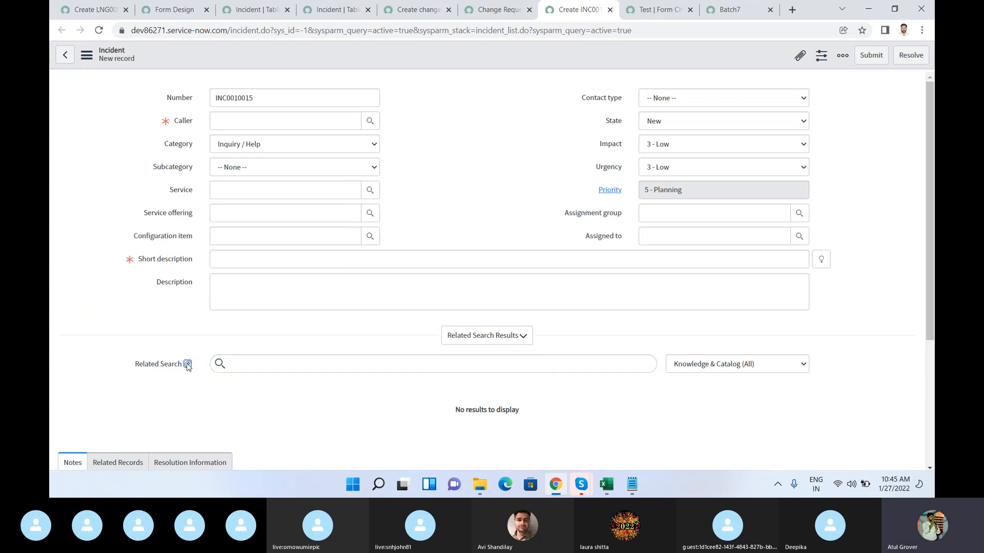
click(188, 366)
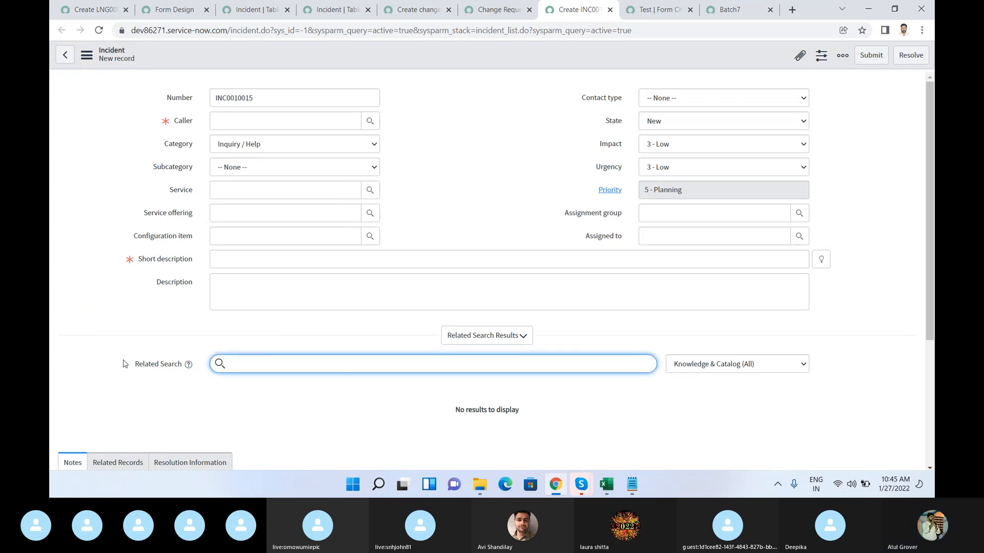
click(190, 364)
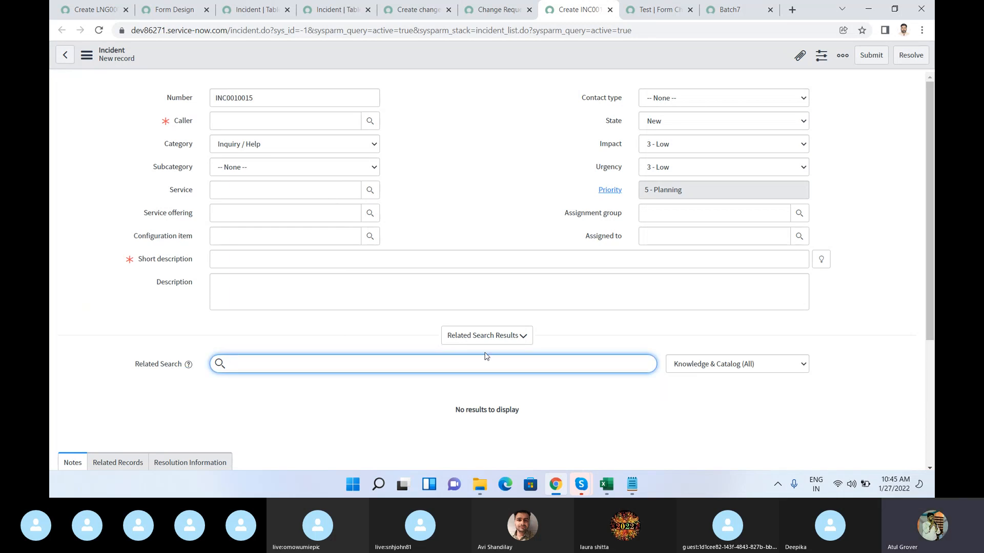
click(505, 338)
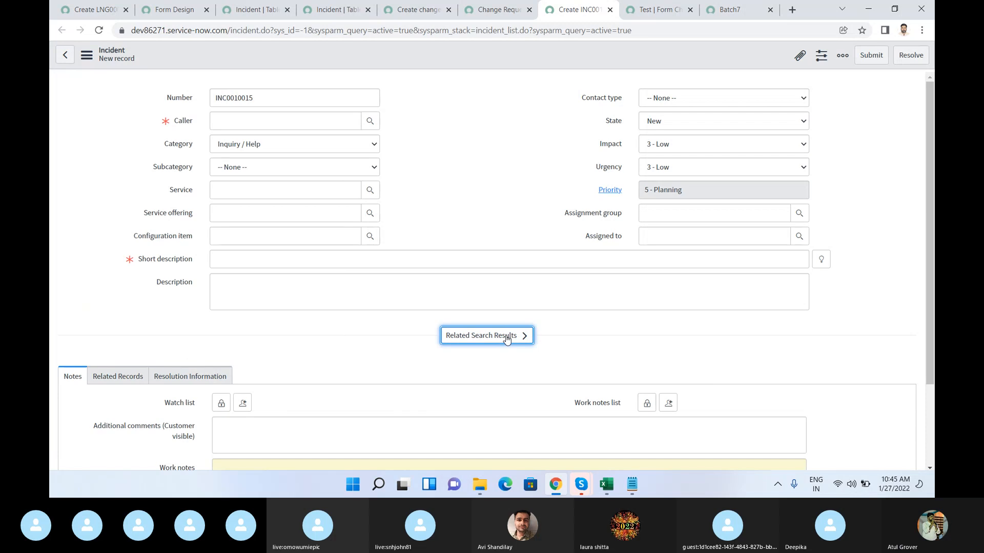
click(506, 339)
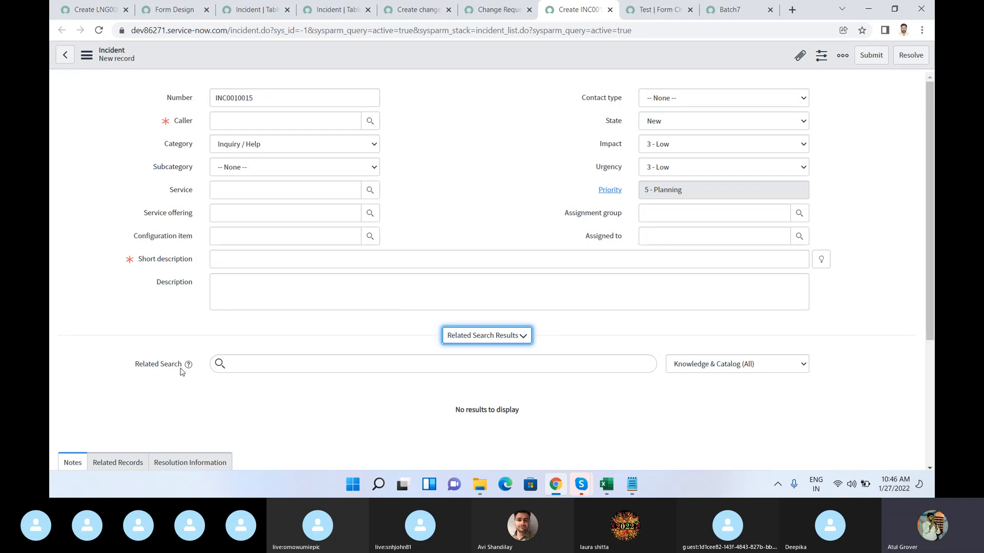
Step: Enter test as the new incident's short description and review the related search results it brings up
click(248, 264)
text(tesdt)
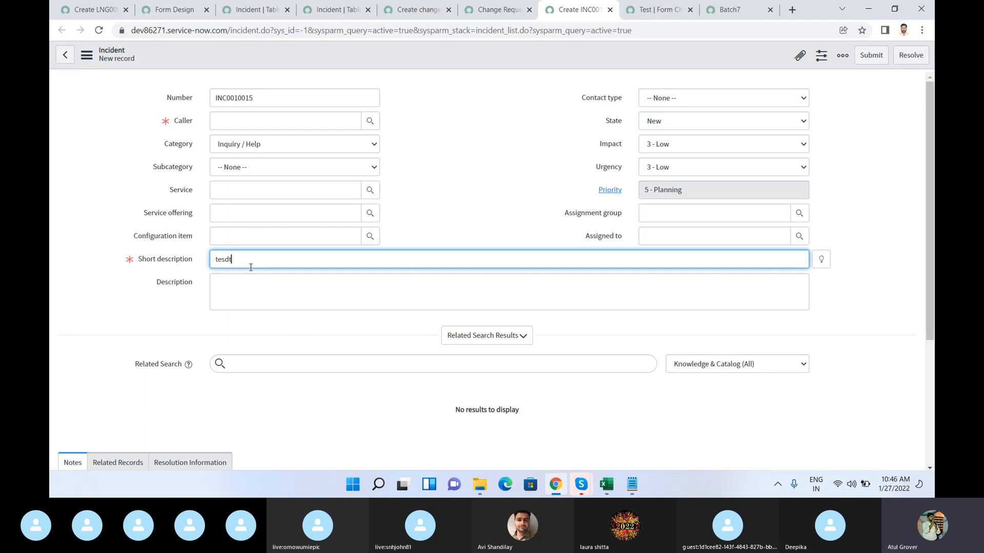
key(BackSpace)
key(BackSpace)
text(t)
key(Tab)
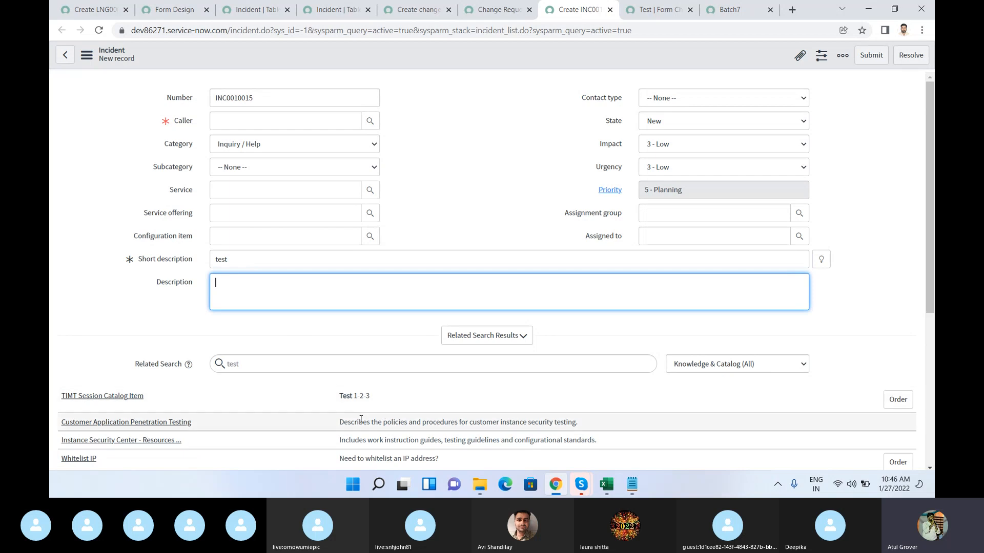
mouse_move(461, 468)
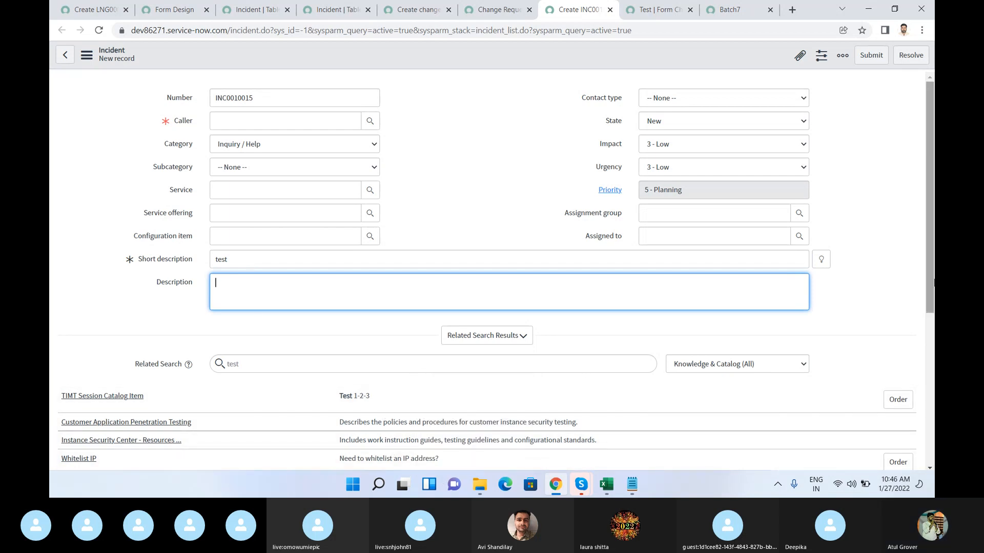
drag(931, 283, 927, 398)
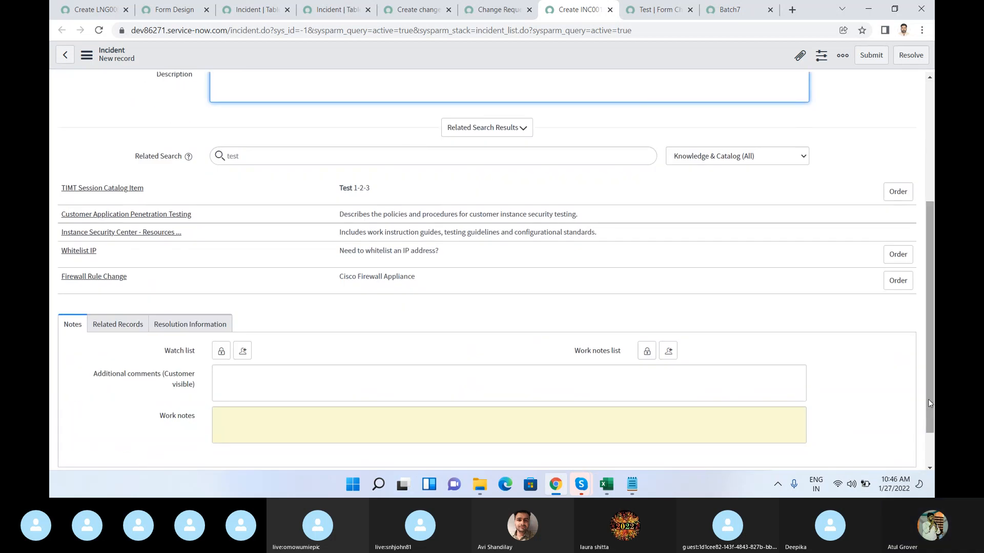
drag(929, 403, 933, 333)
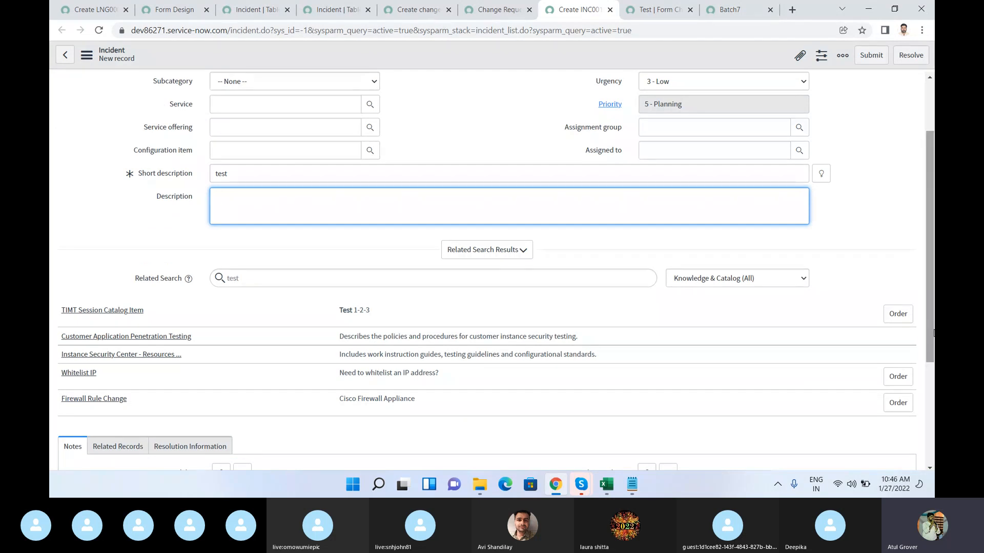
scroll(932, 333, up, 2)
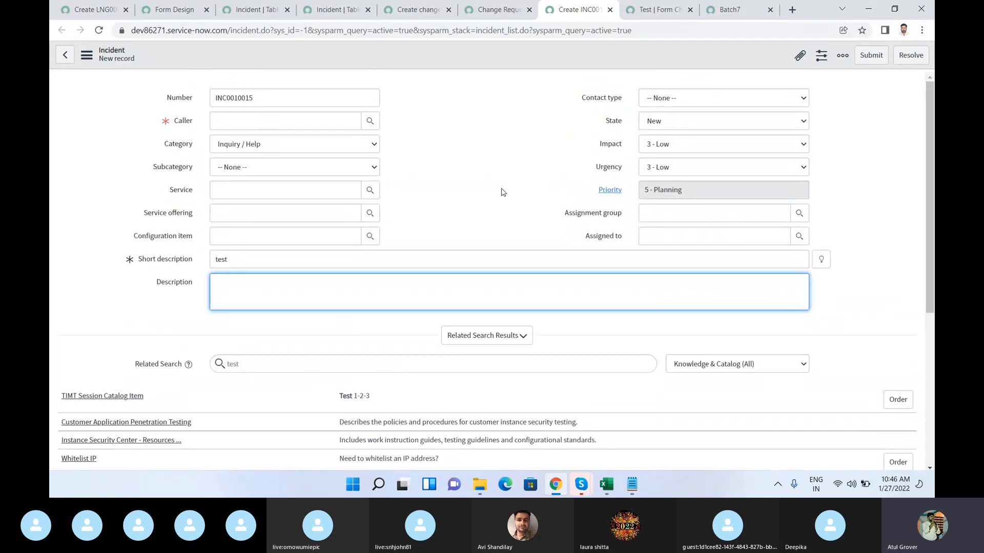
Step: Select the recently used user as the new incident's caller and save the record while staying on the form
click(284, 116)
text(learn)
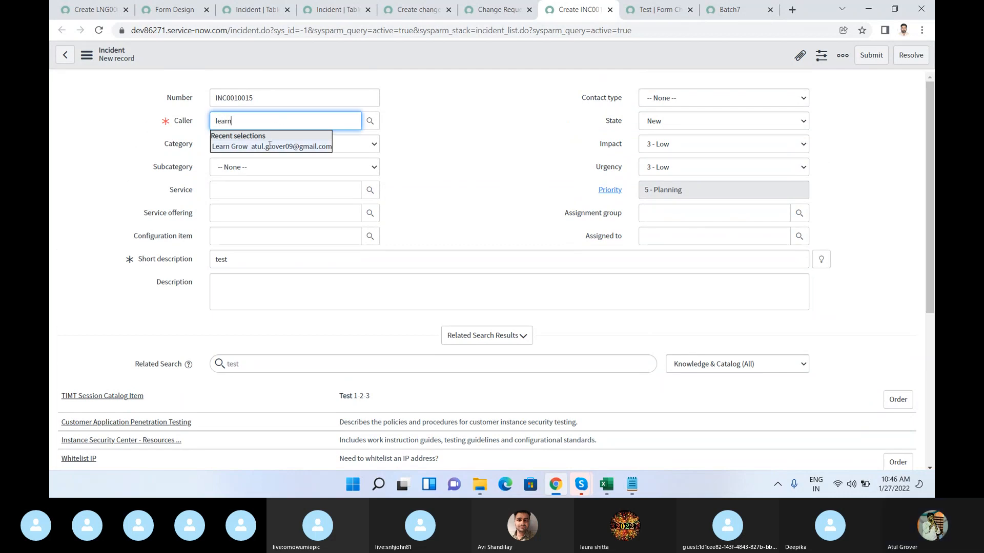
click(268, 147)
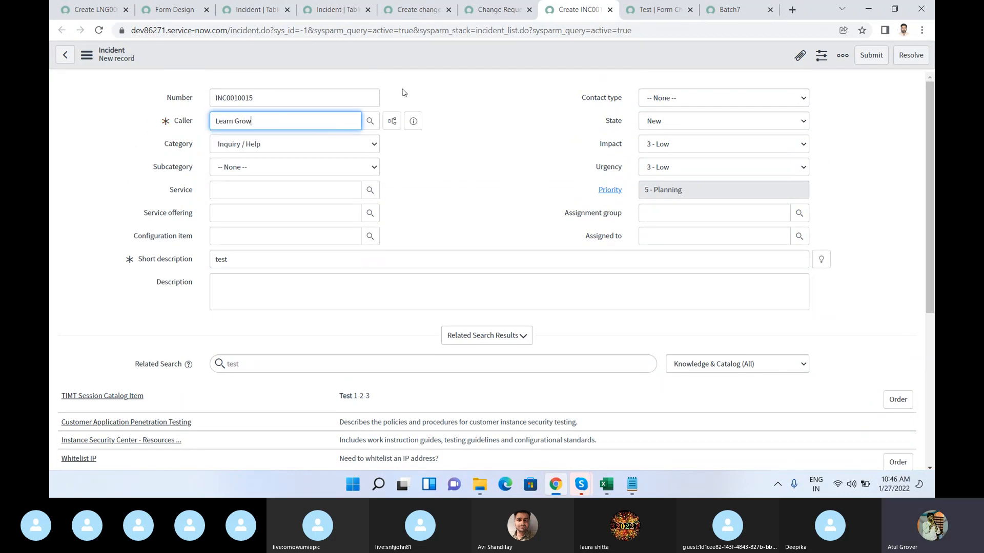
right_click(521, 48)
click(529, 53)
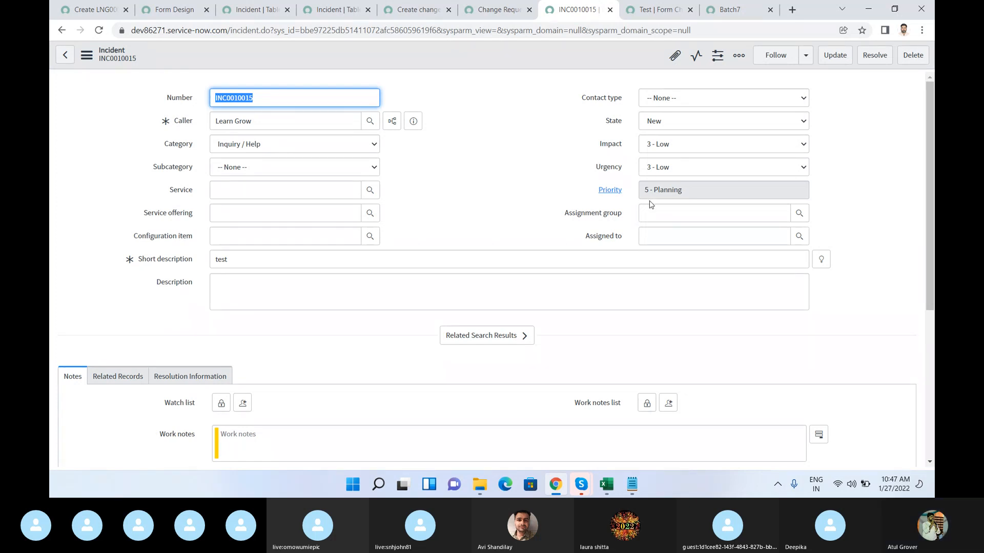
Step: Review the Related Records and Resolution Information sections of the saved incident
scroll(650, 204, down, 1)
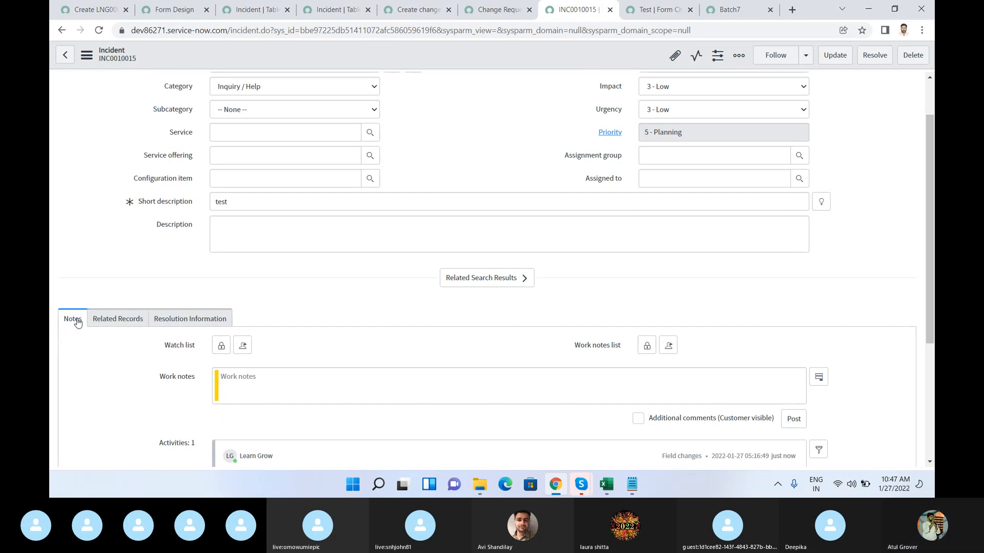
click(106, 321)
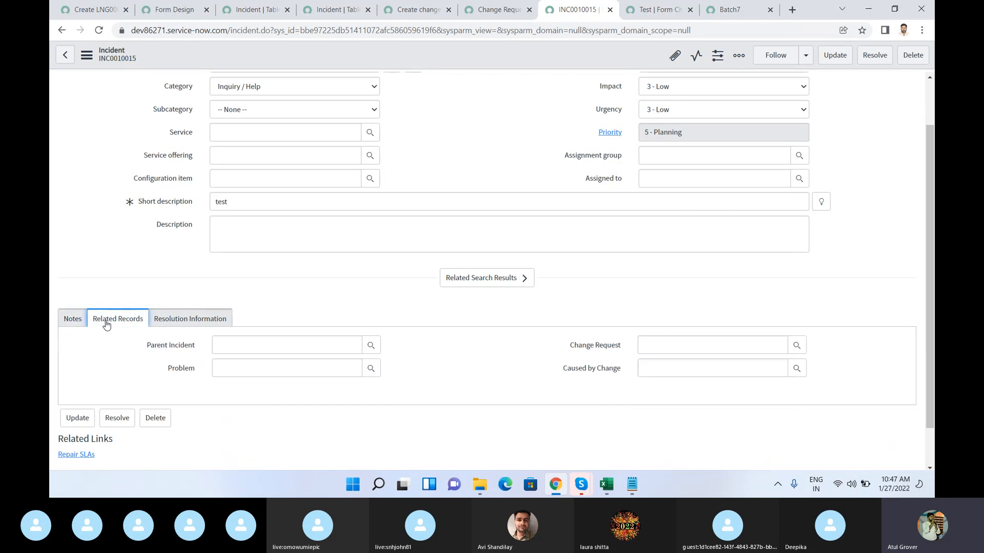
click(163, 324)
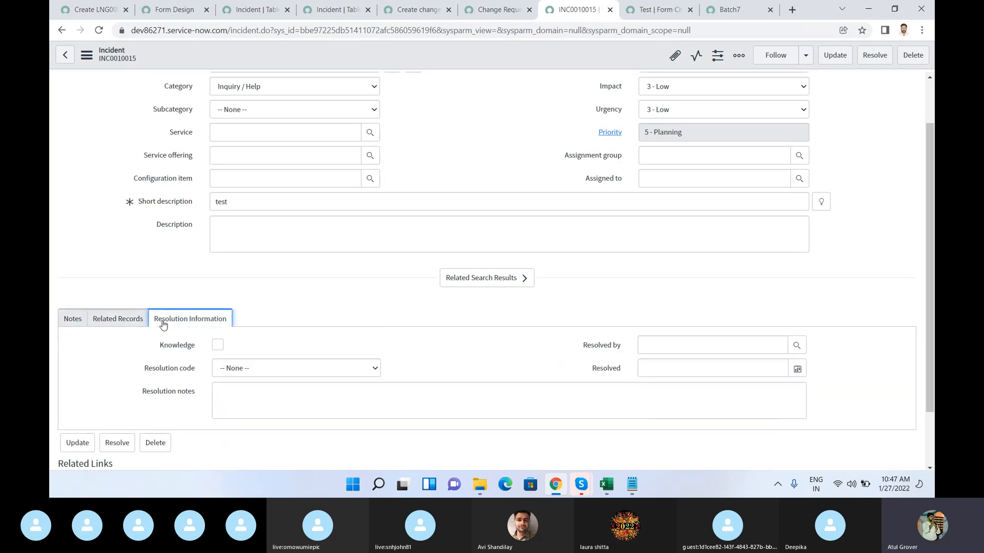
Step: Return to the incident's Notes section and try to open the field options of the Work notes label
scroll(225, 326, down, 1)
right_click(179, 324)
click(175, 323)
right_click(172, 323)
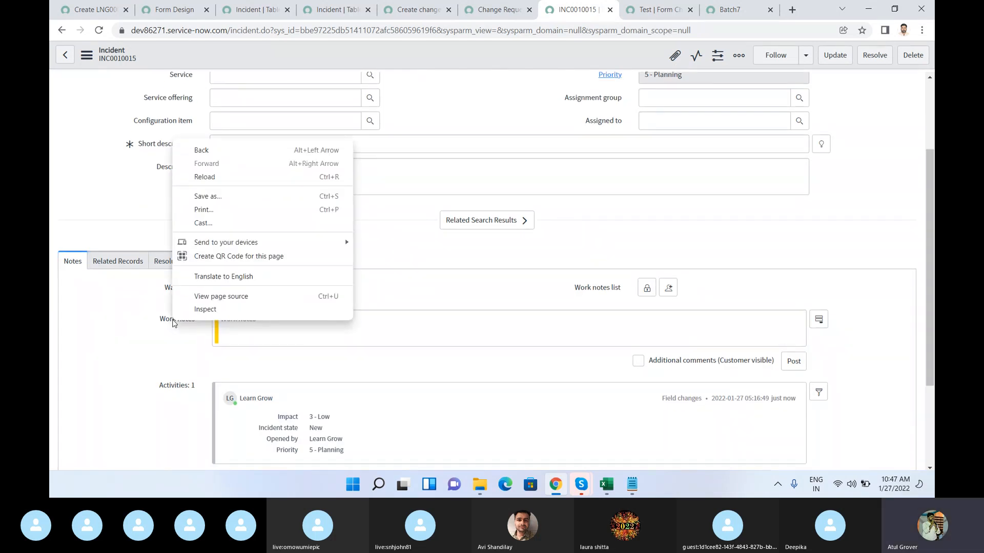
click(173, 323)
right_click(173, 323)
click(173, 323)
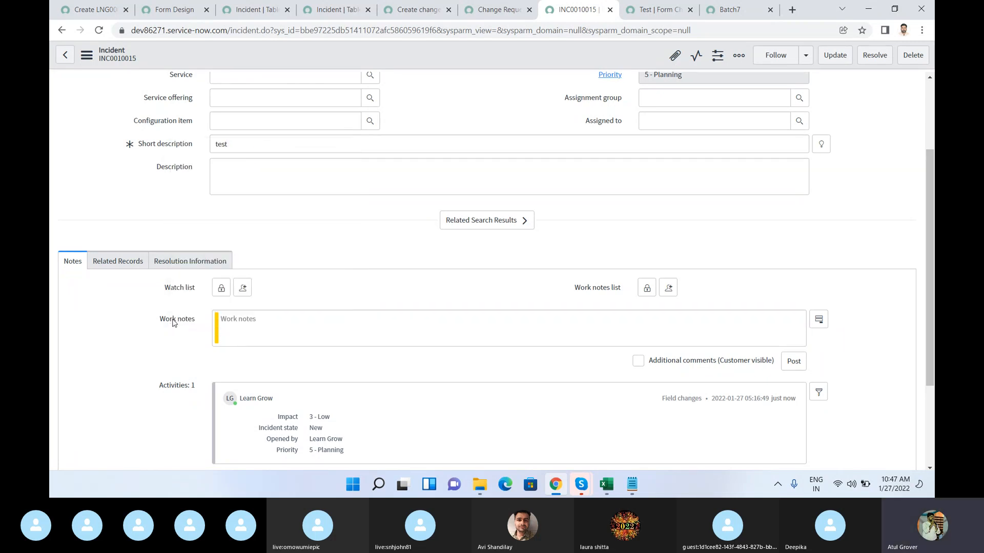
right_click(173, 323)
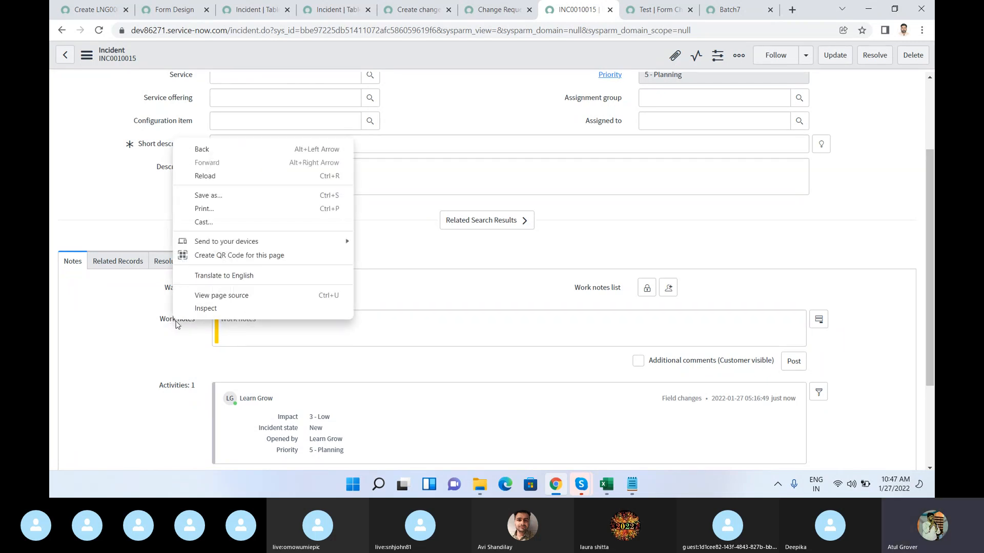
Step: Search the Incident table's columns for labels containing "notes" with the term *notes
click(249, 10)
click(173, 304)
key(BackSpace)
key(BackSpace)
key(BackSpace)
text(notes)
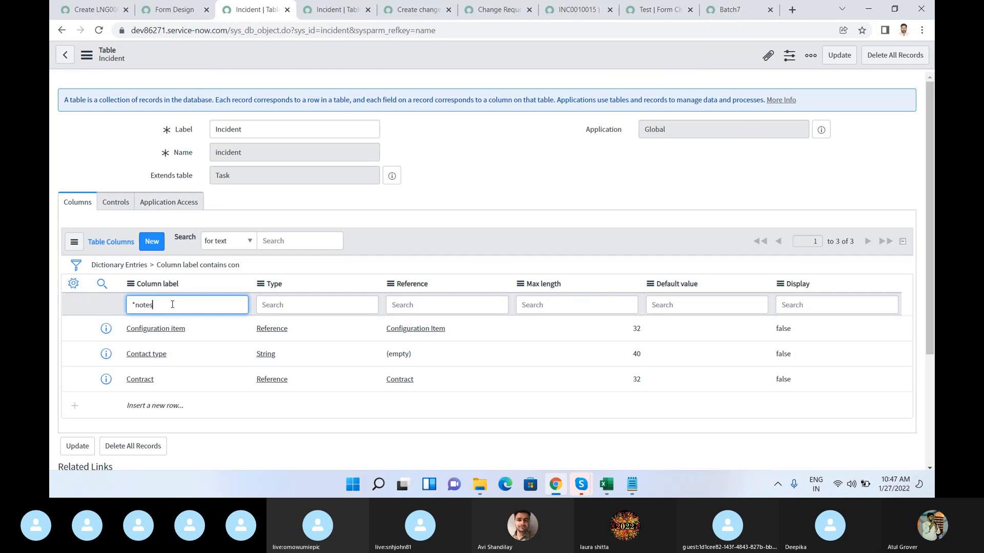
key(Return)
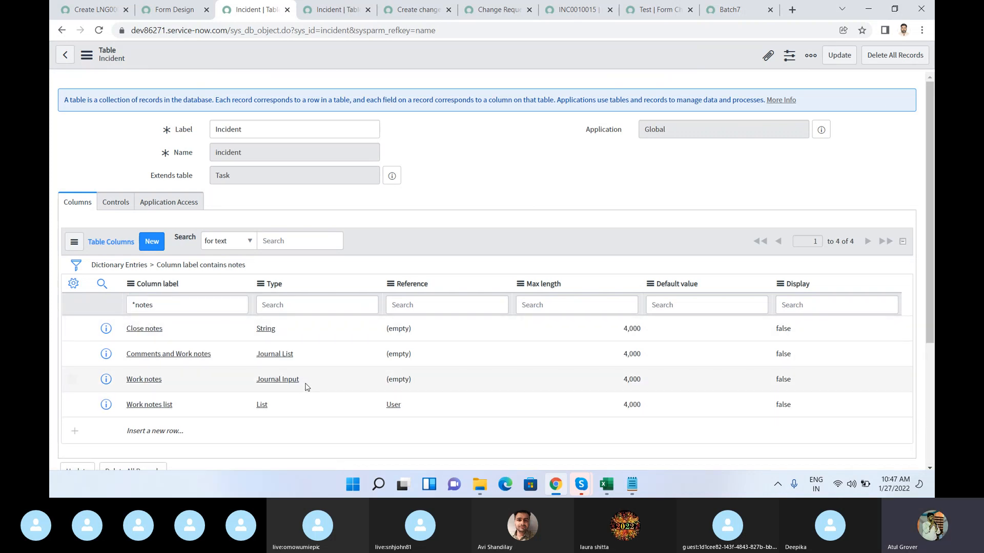
Step: Open the Journal Input field type of the Work notes column and examine its attributes
drag(310, 382, 256, 381)
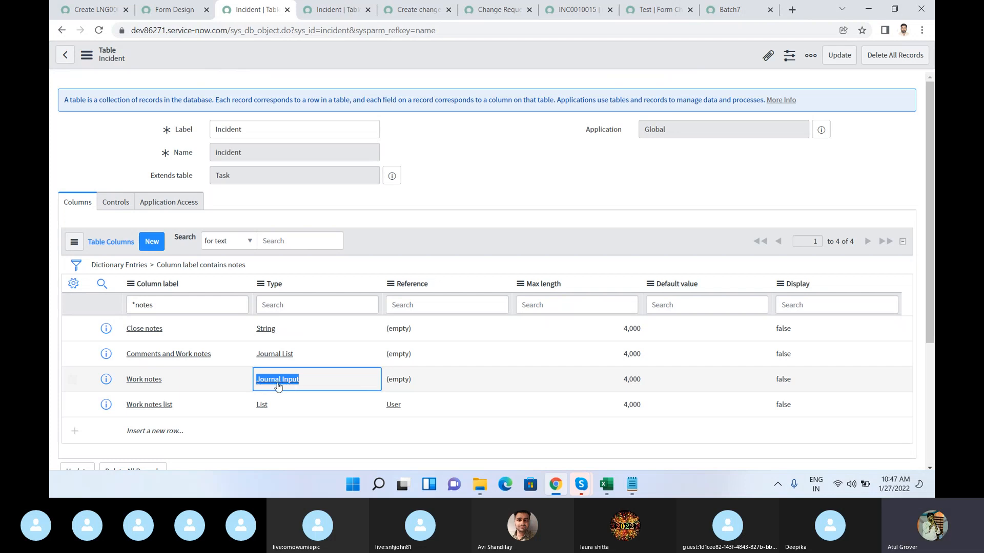
click(280, 384)
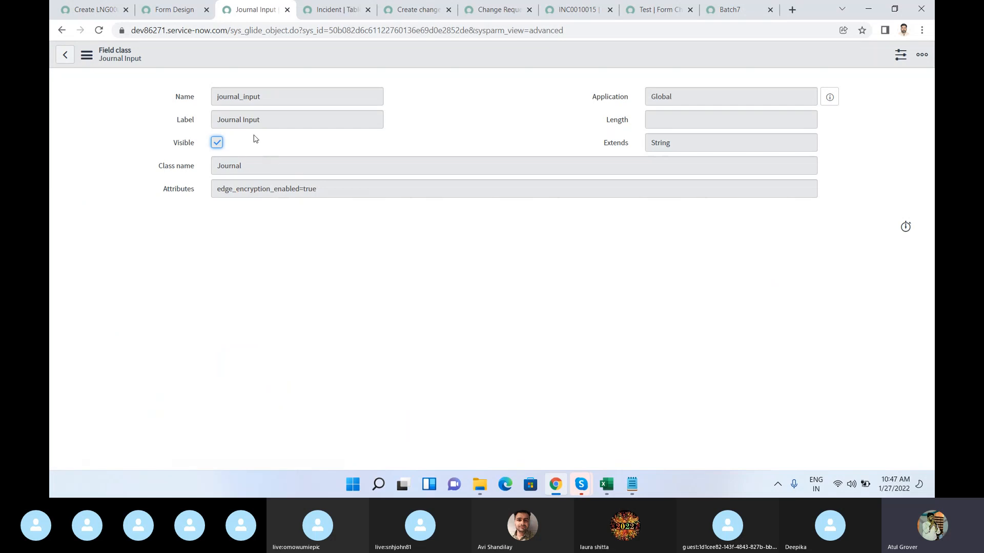
drag(324, 193, 227, 198)
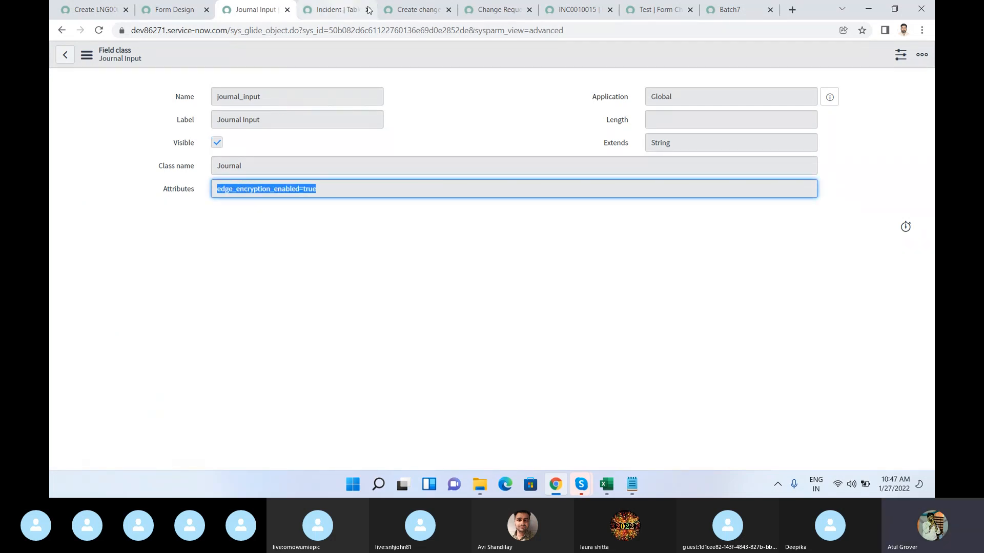
Step: Go back to the saved incident and switch the Work notes entry to Additional comments (Customer visible)
click(562, 11)
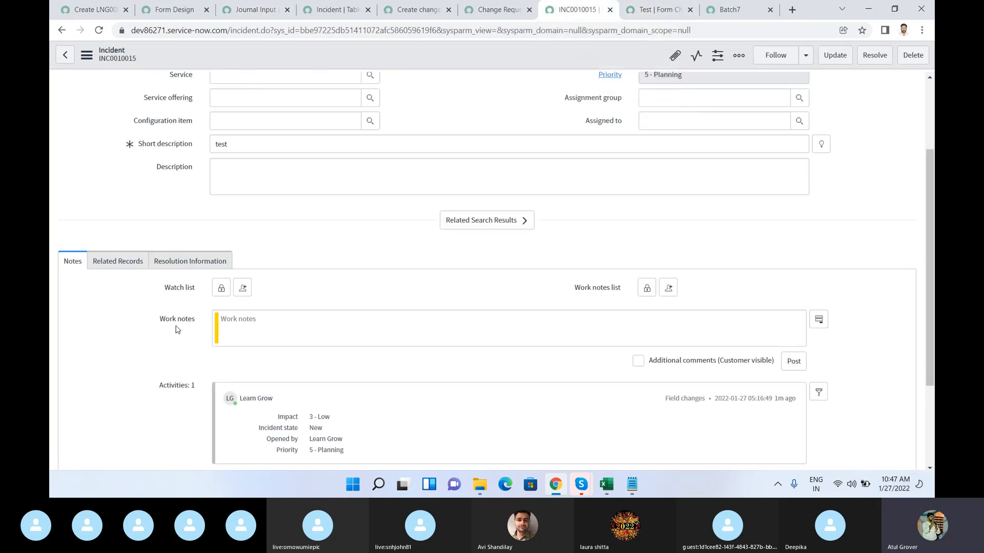
click(638, 361)
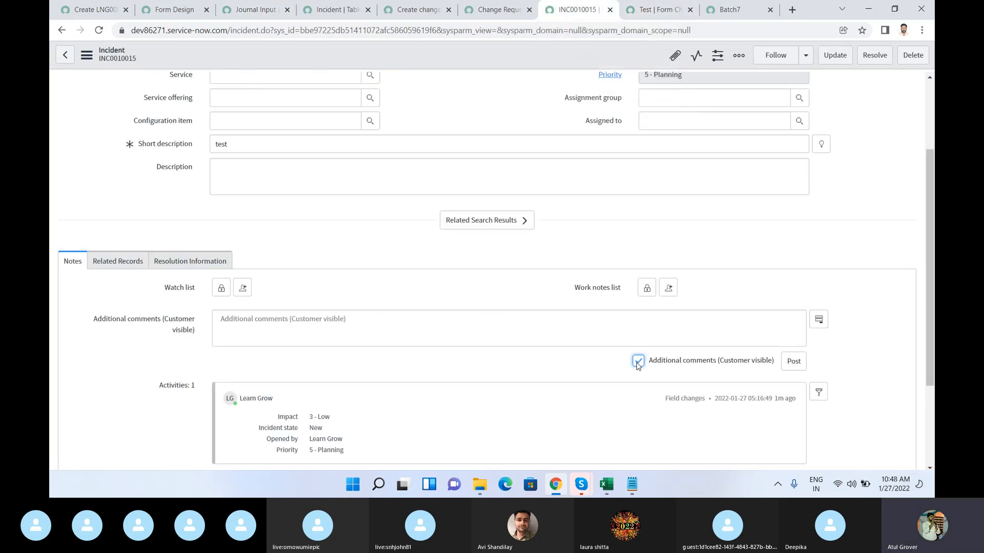
click(305, 320)
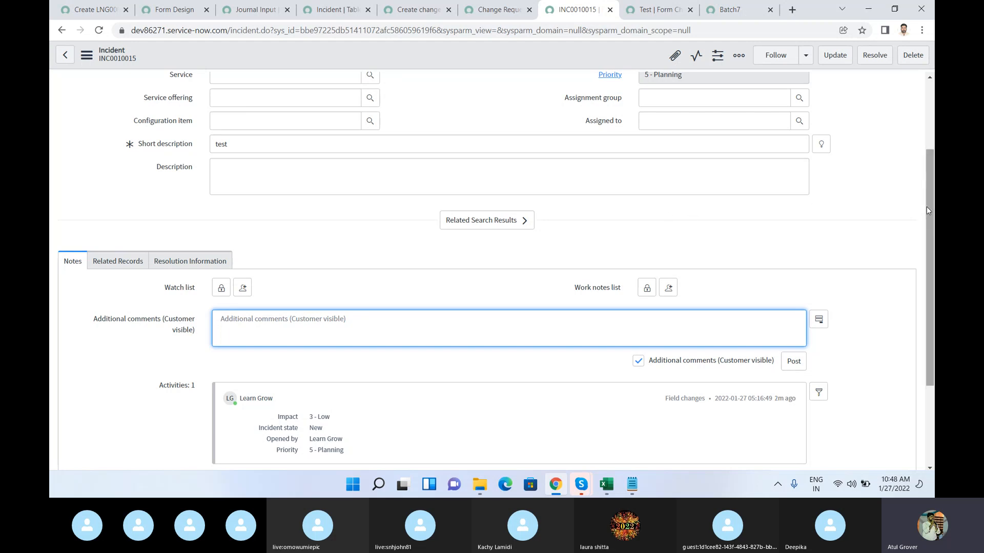
Step: Load the related lists of the saved incident and bring them into view
drag(930, 205, 933, 315)
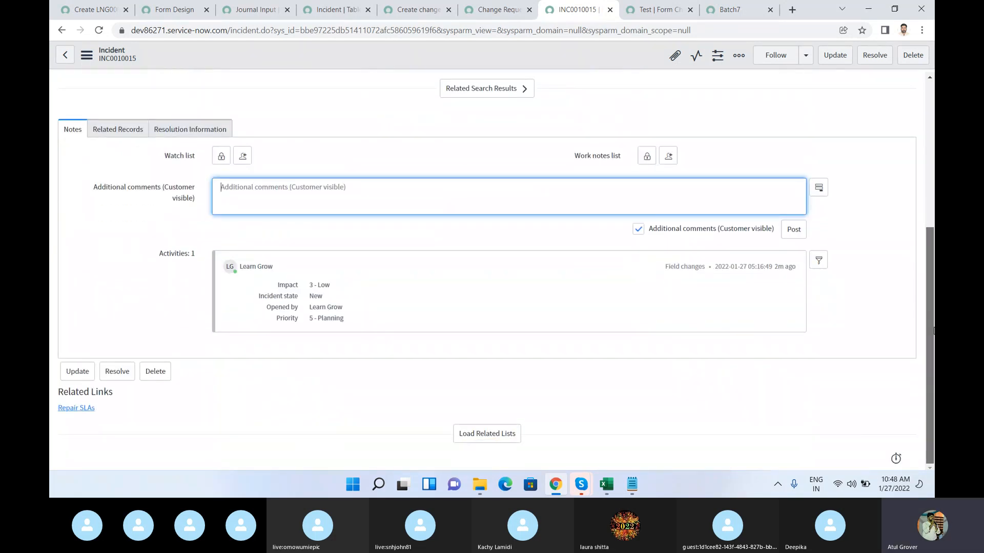
click(494, 437)
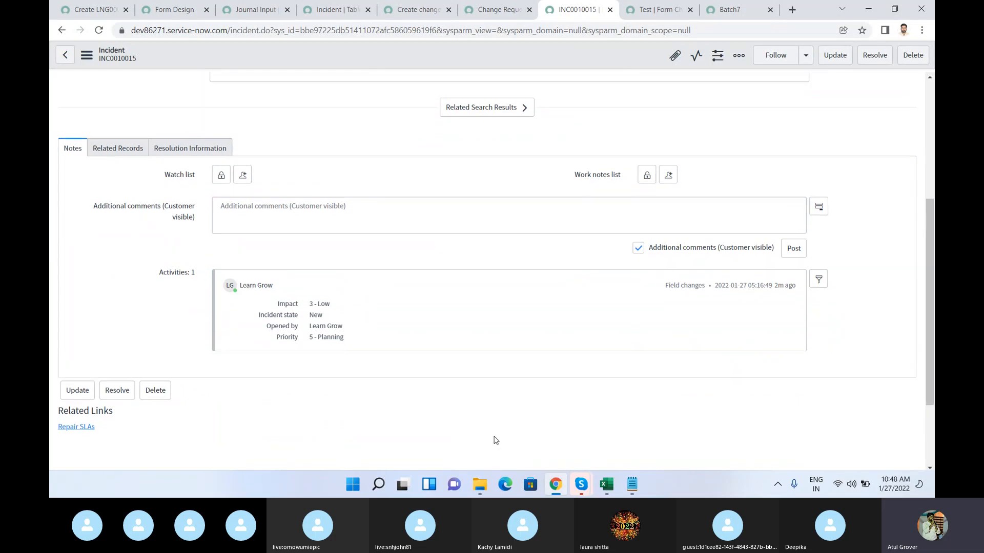
drag(932, 209, 931, 305)
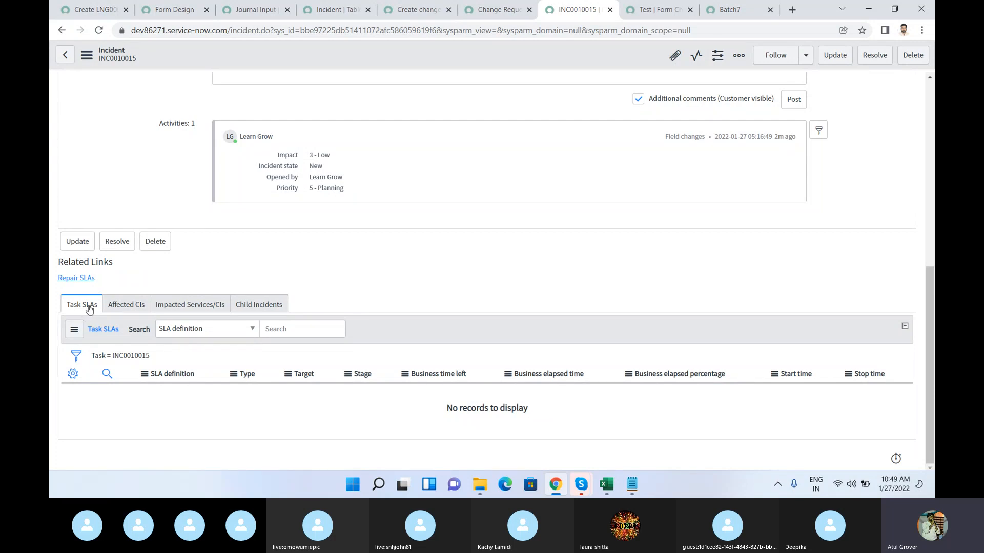
Step: Look through the Affected CIs, Impacted Services/CIs, Child Incidents and Task SLAs related lists
click(128, 307)
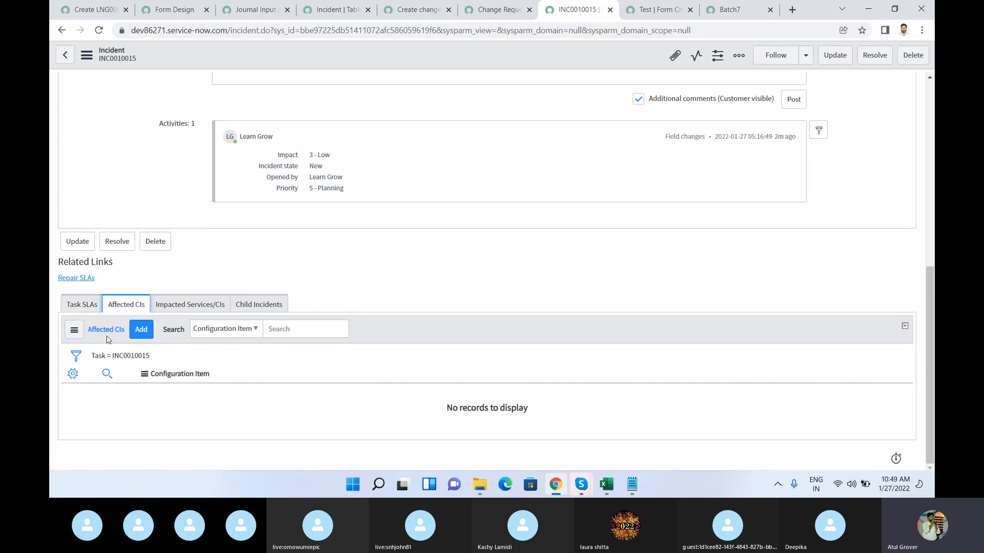
click(193, 304)
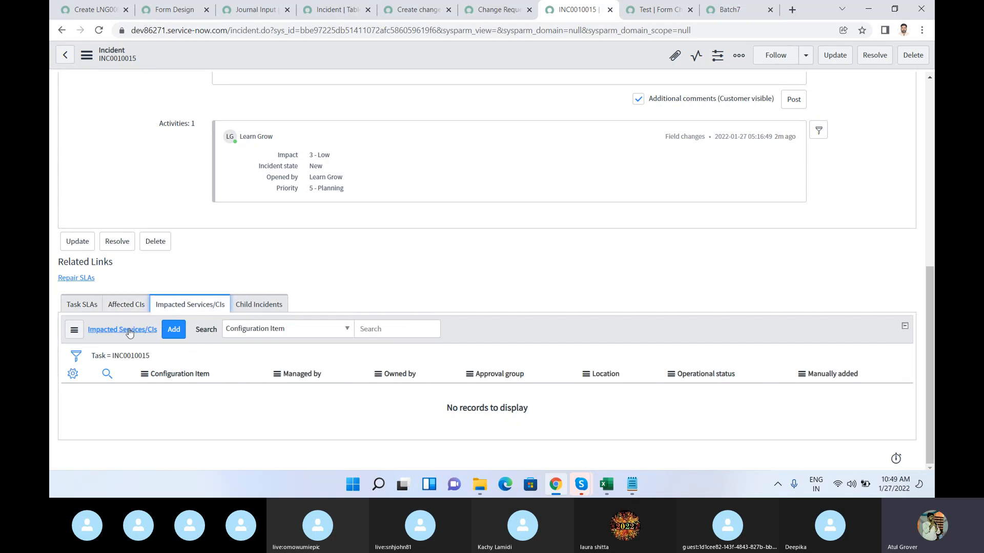
click(270, 303)
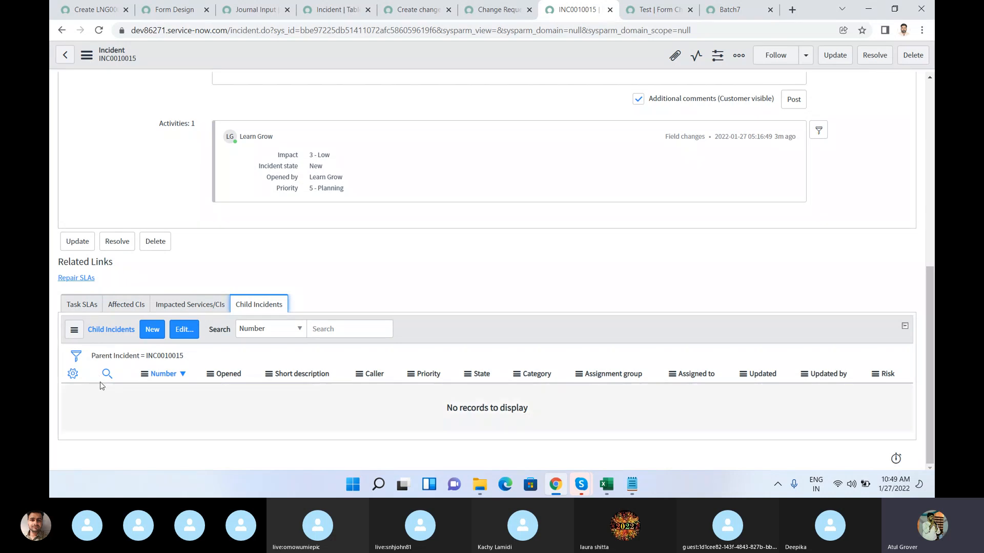
click(72, 314)
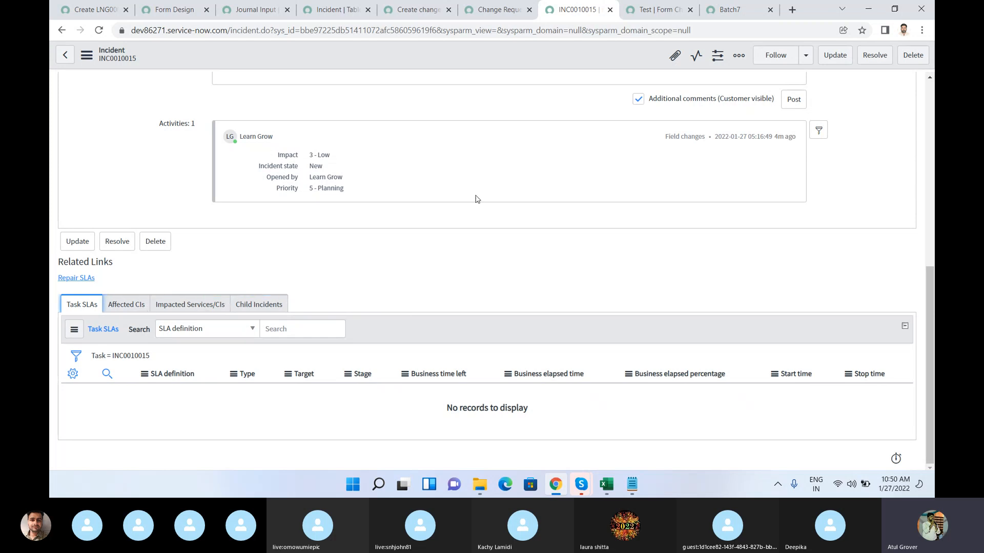
Step: Add the Attachments related list to the Form Chart form, save the configuration and load the list on the Test record
click(646, 13)
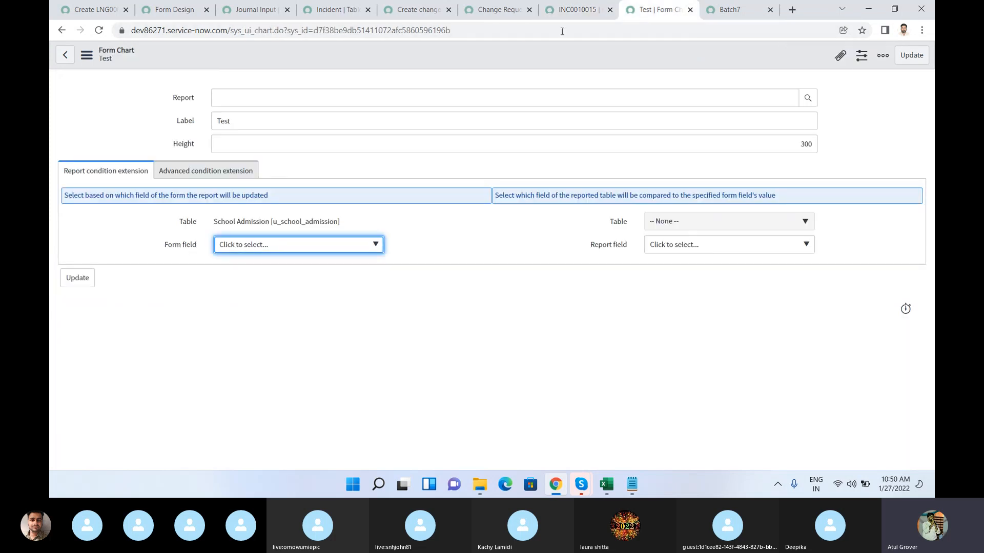
right_click(438, 57)
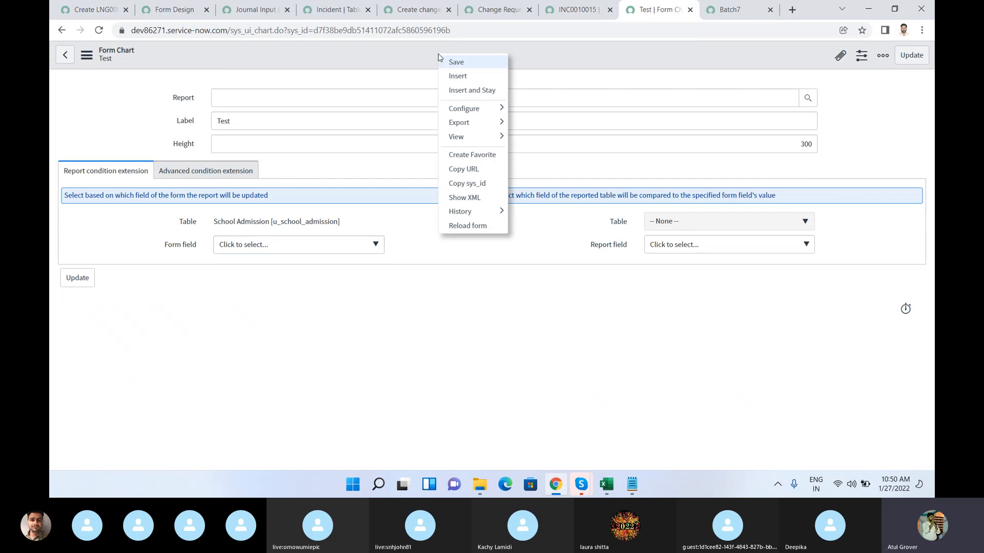
mouse_move(498, 107)
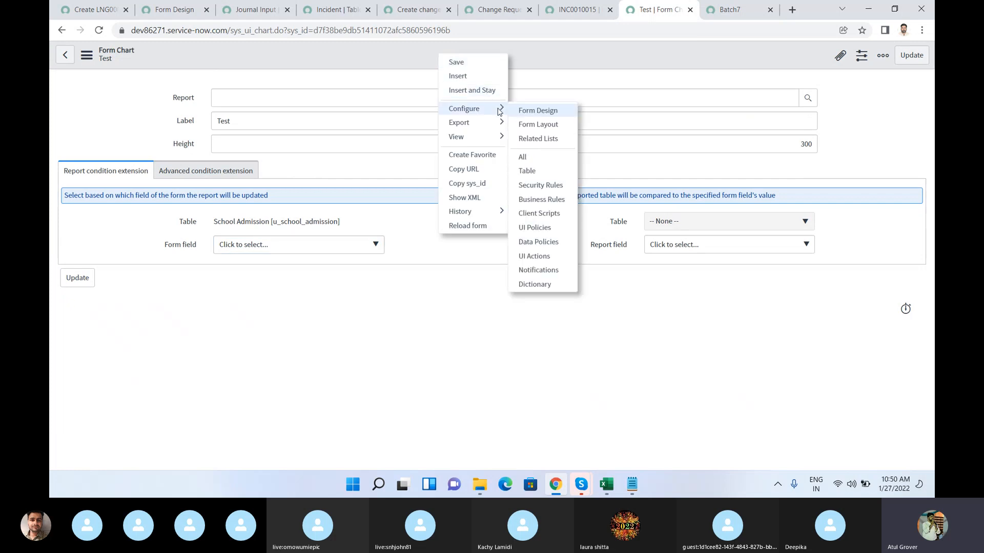
click(533, 138)
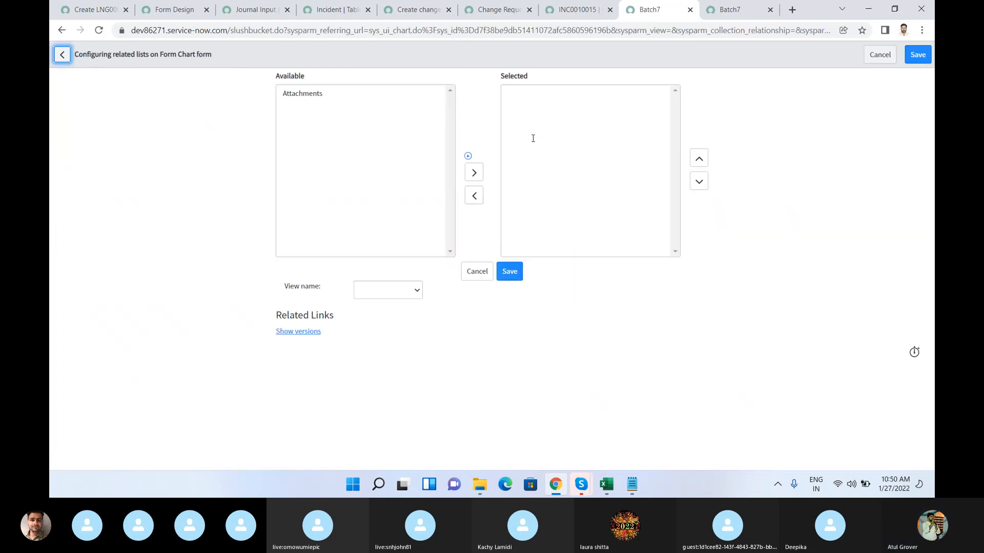
click(291, 97)
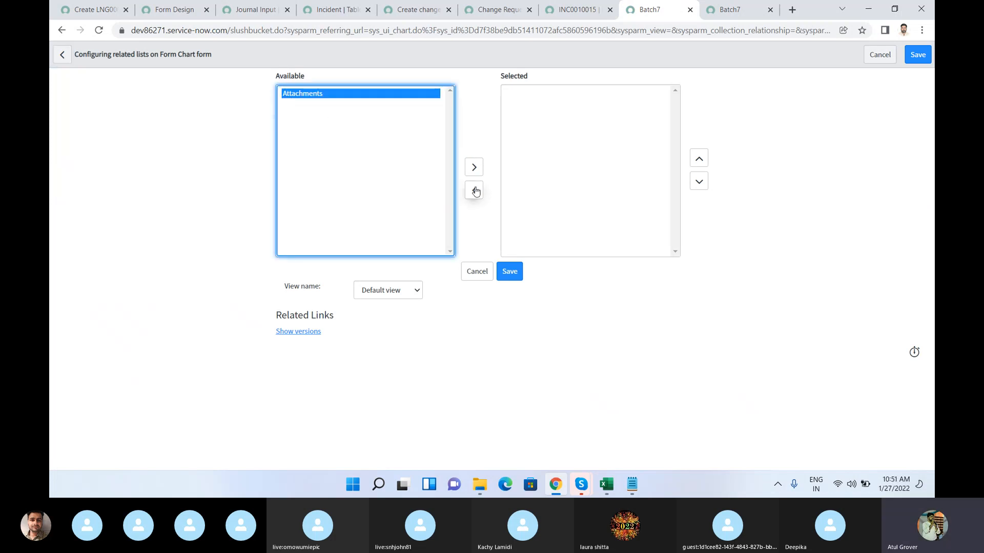
click(474, 169)
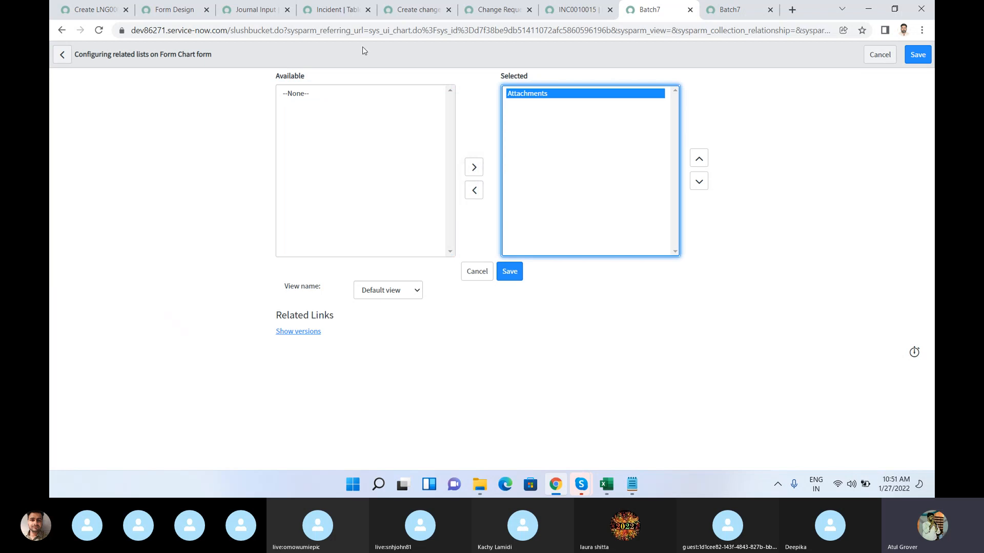
click(515, 274)
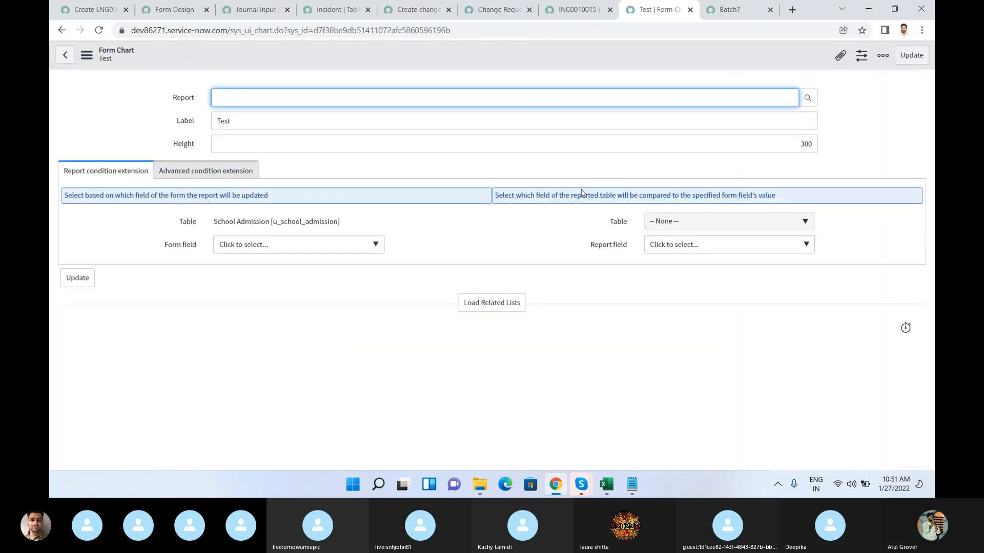
click(478, 303)
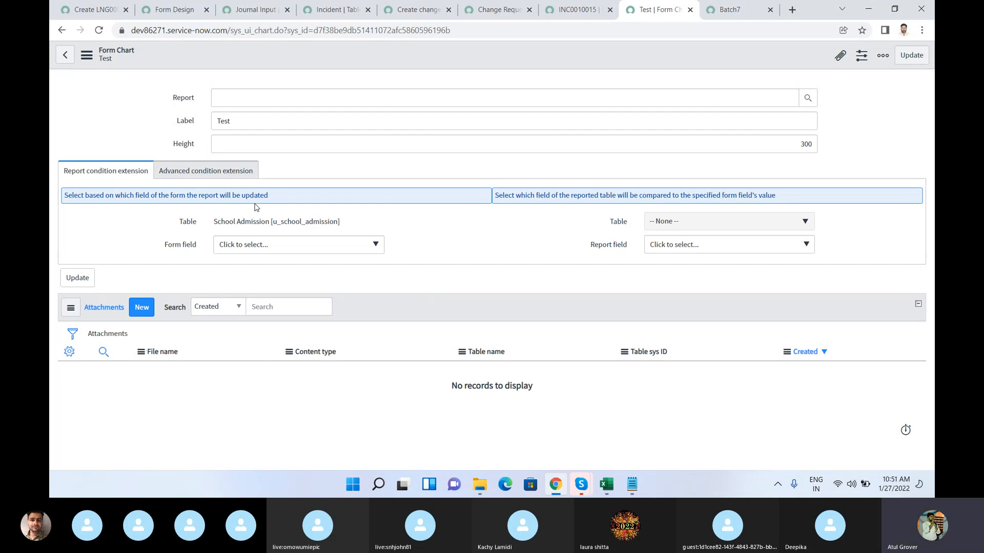
Step: Open the related lists configuration from the new School Admission record, check its available lists and view name, and leave without saving
click(725, 9)
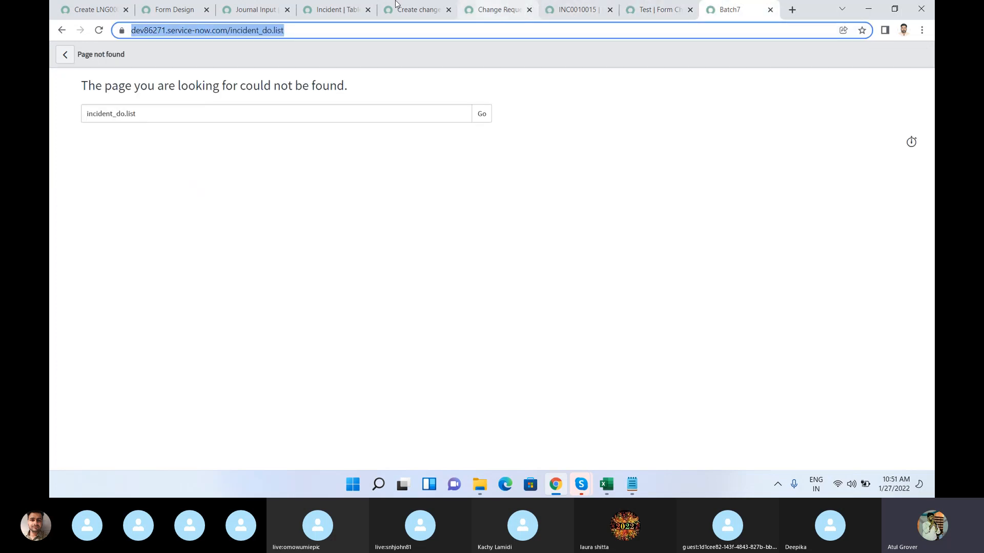
click(98, 12)
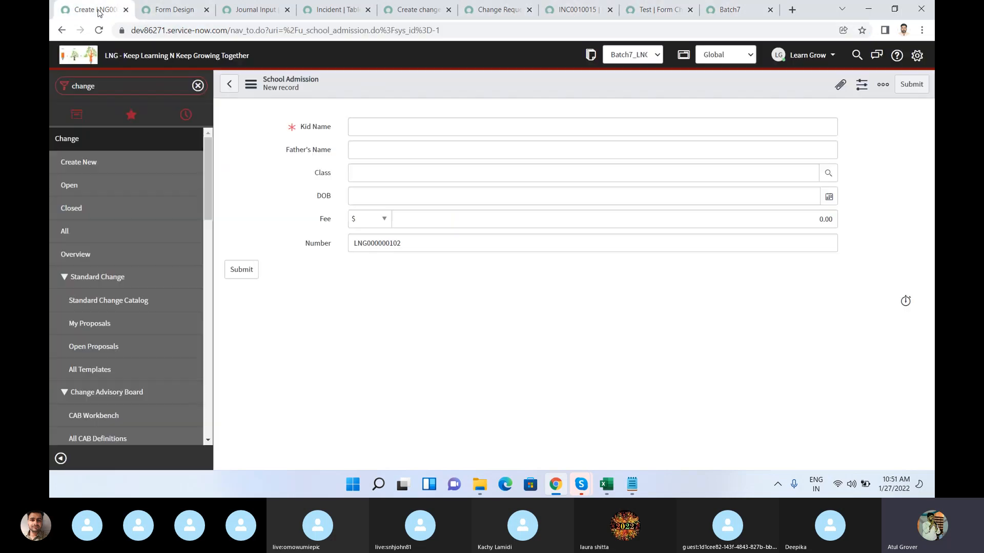
right_click(447, 84)
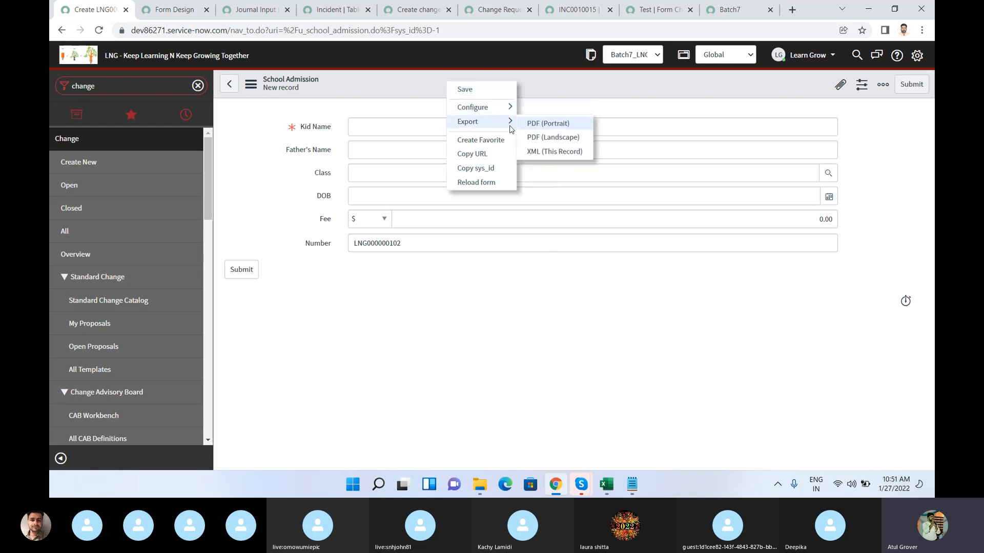
mouse_move(508, 107)
click(538, 137)
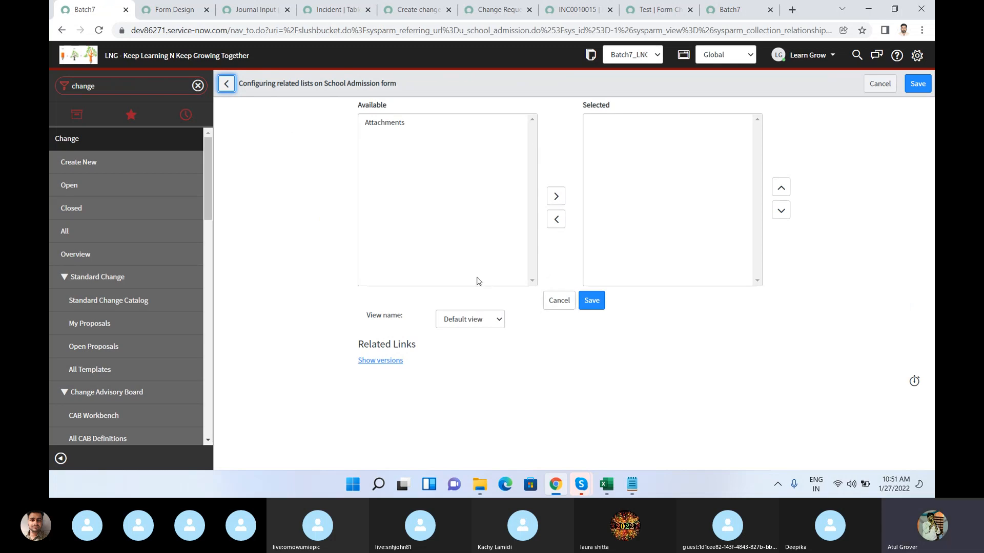
click(488, 322)
click(491, 321)
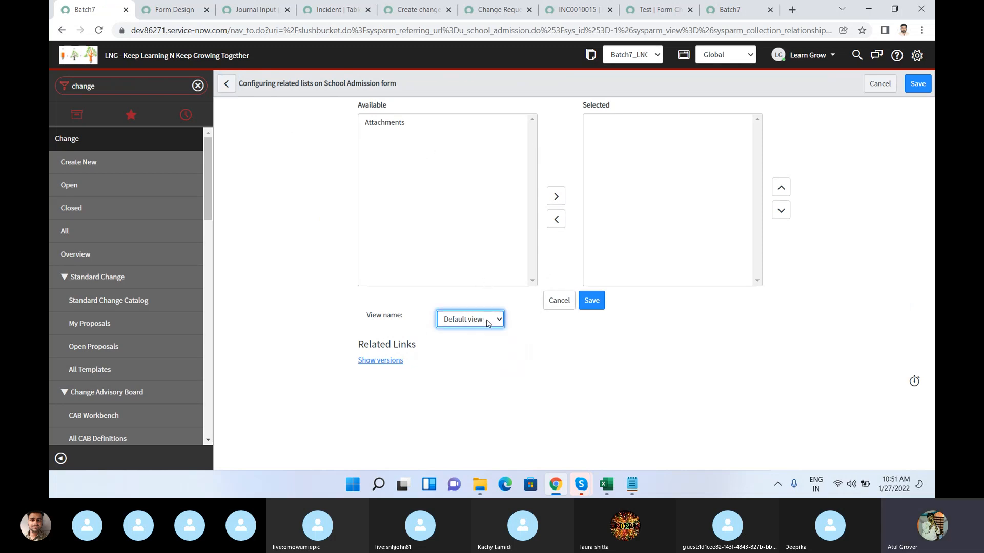
click(559, 302)
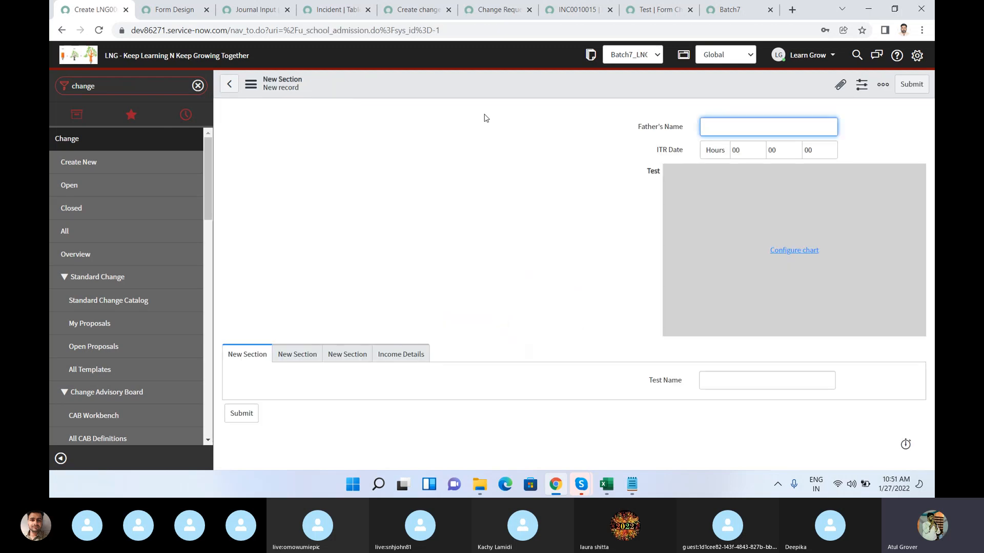
Step: Reopen the School Admission related lists configuration, highlight Attachments among the available lists and cancel the configuration
right_click(459, 85)
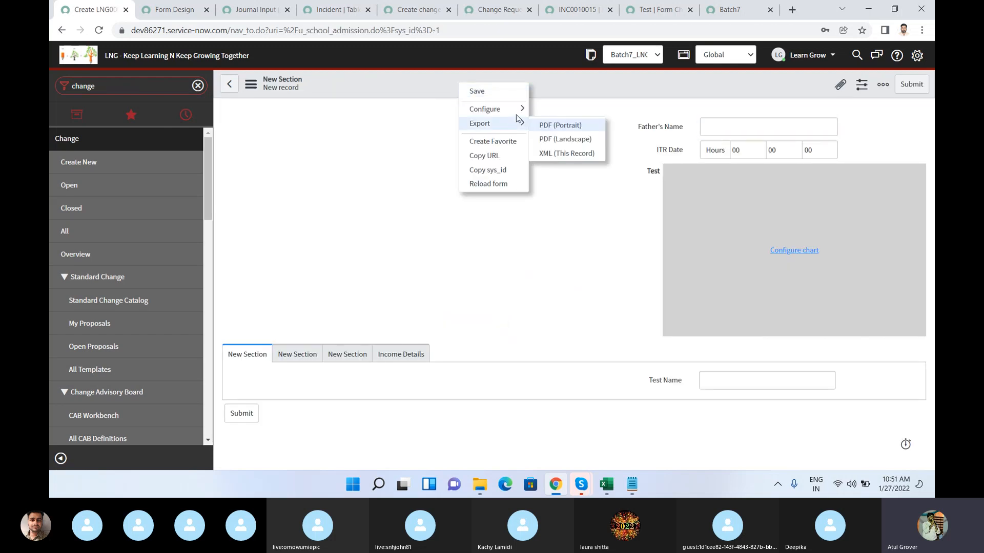
click(557, 137)
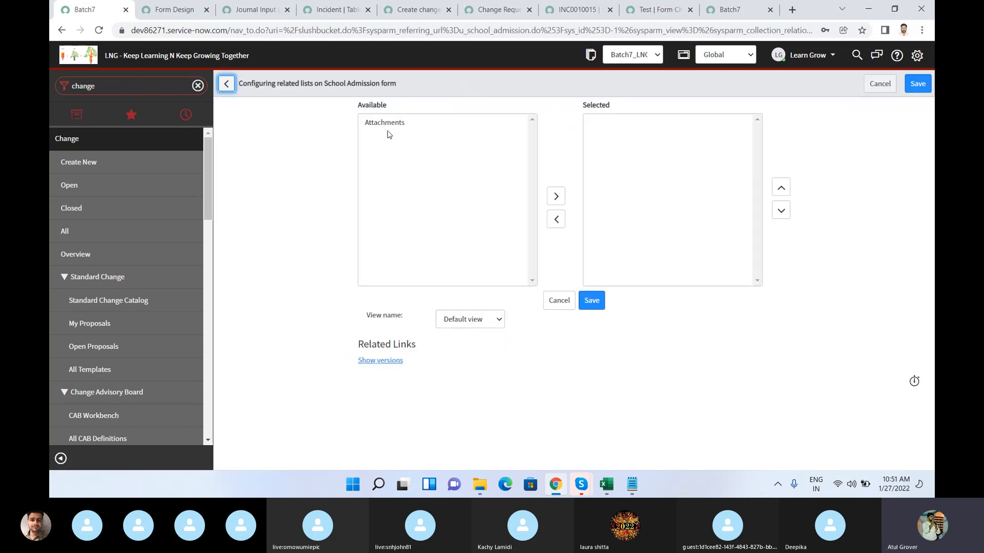
click(386, 129)
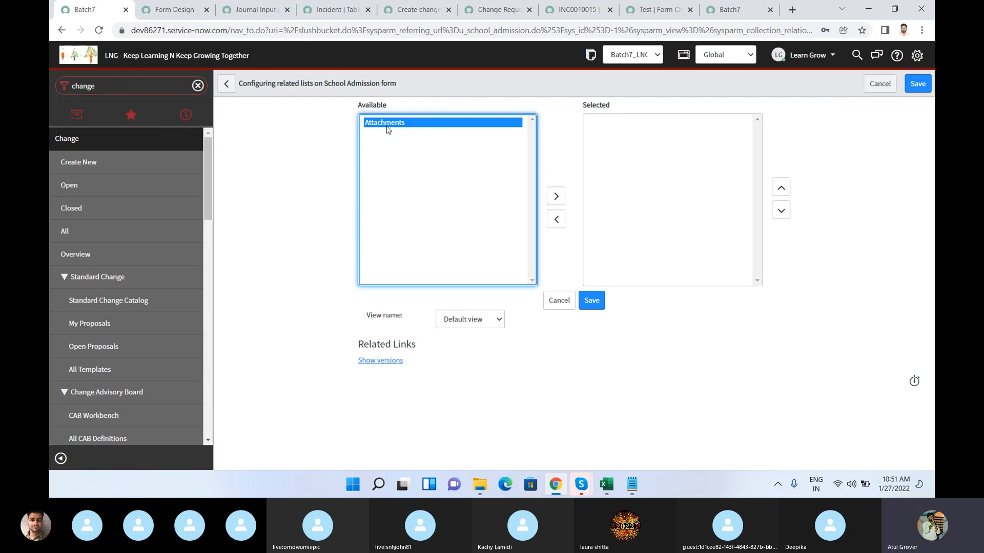
click(548, 305)
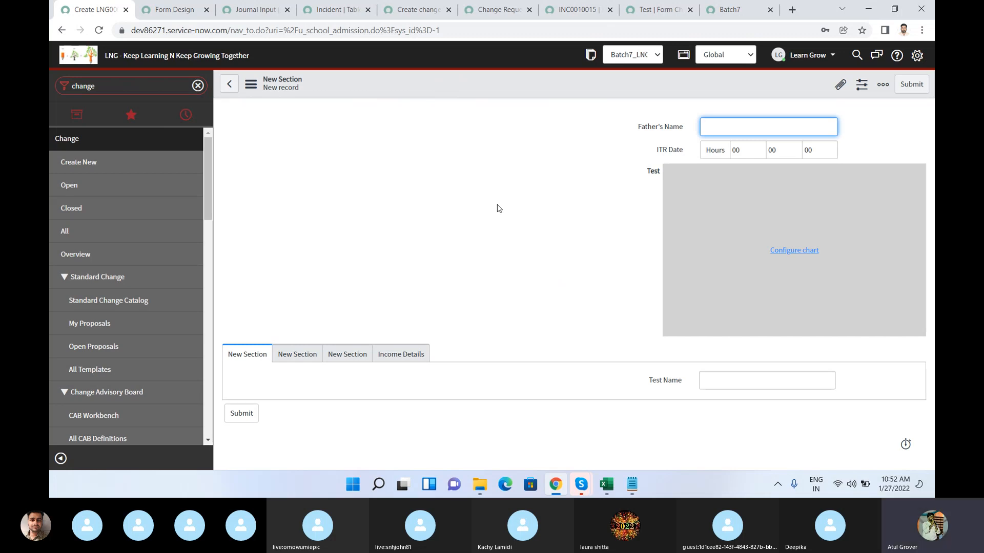
click(581, 485)
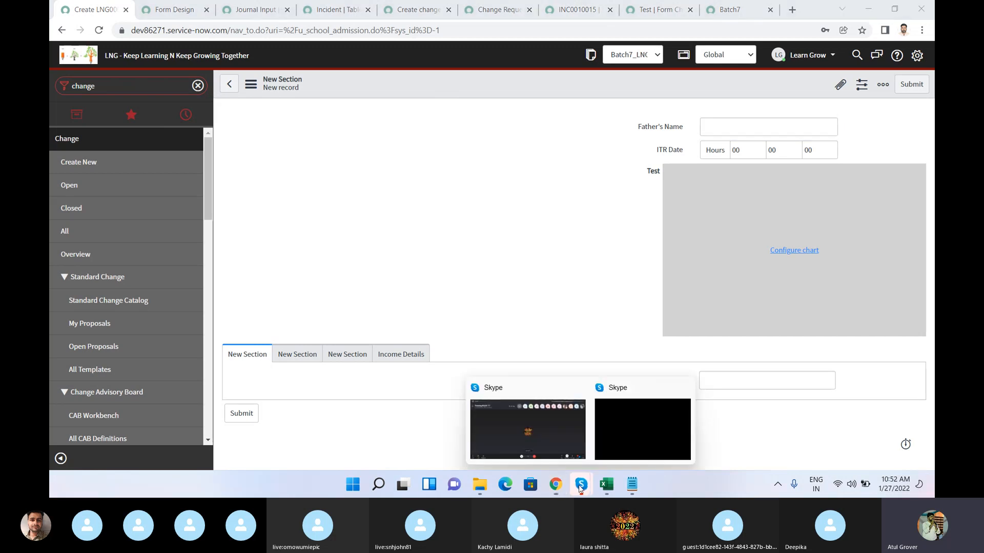
click(524, 437)
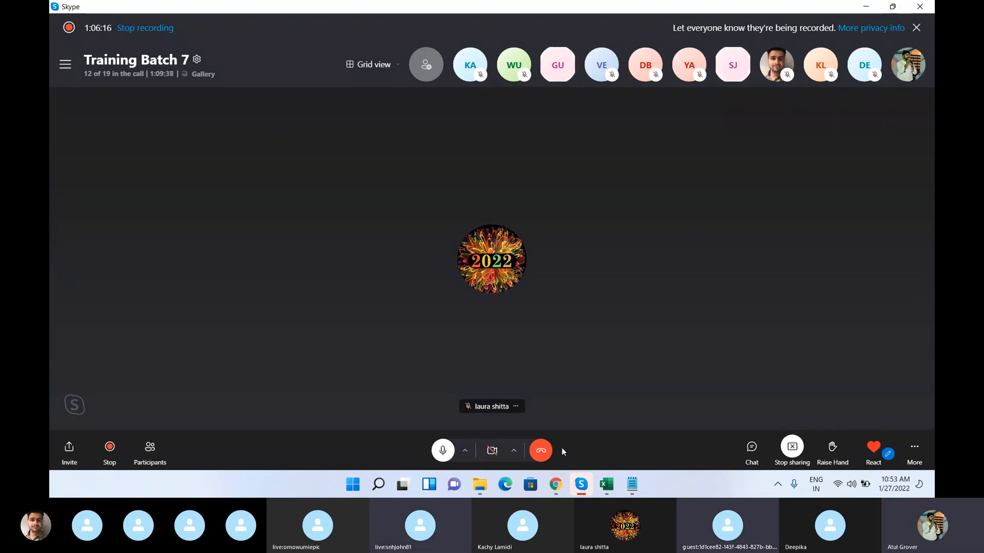
click(555, 484)
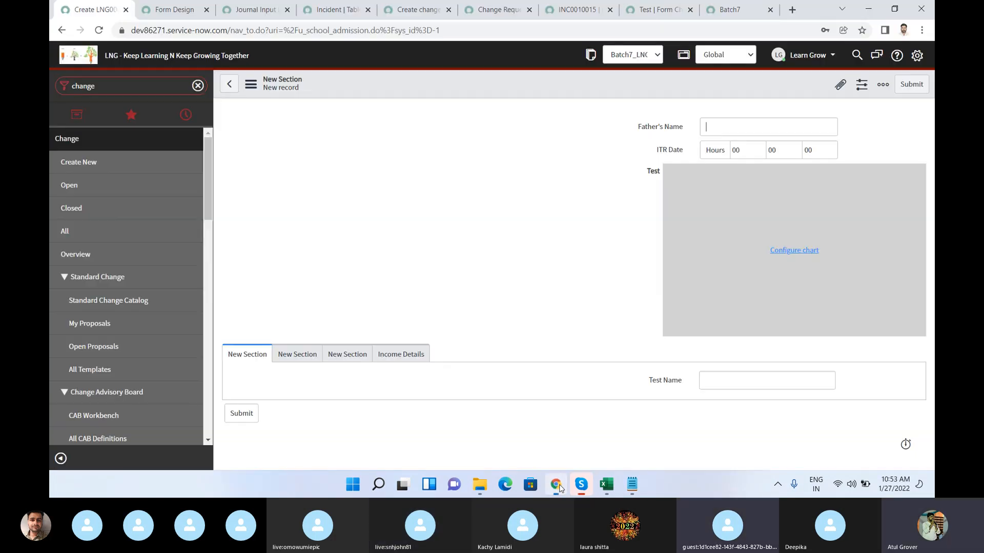
click(139, 33)
click(139, 33)
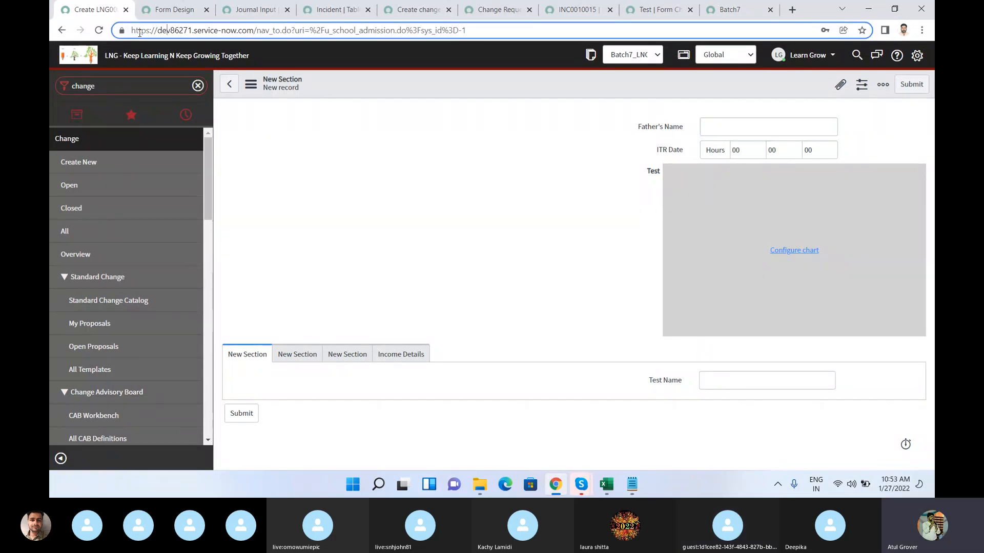
drag(132, 31, 300, 31)
key(ctrl+c)
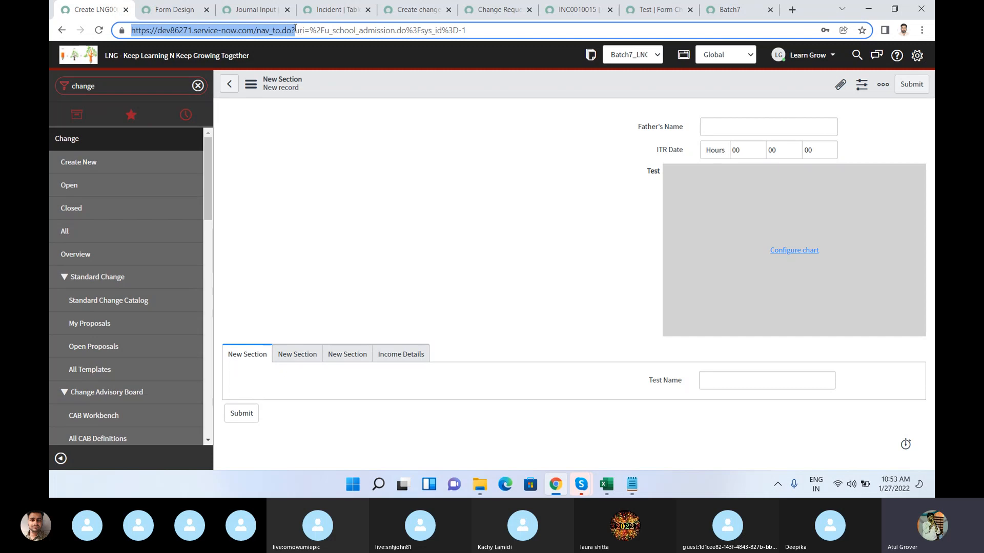
Step: Switch to Skype, send the copied instance address in the Training Batch 7 call chat and close the chat
key(alt+Tab)
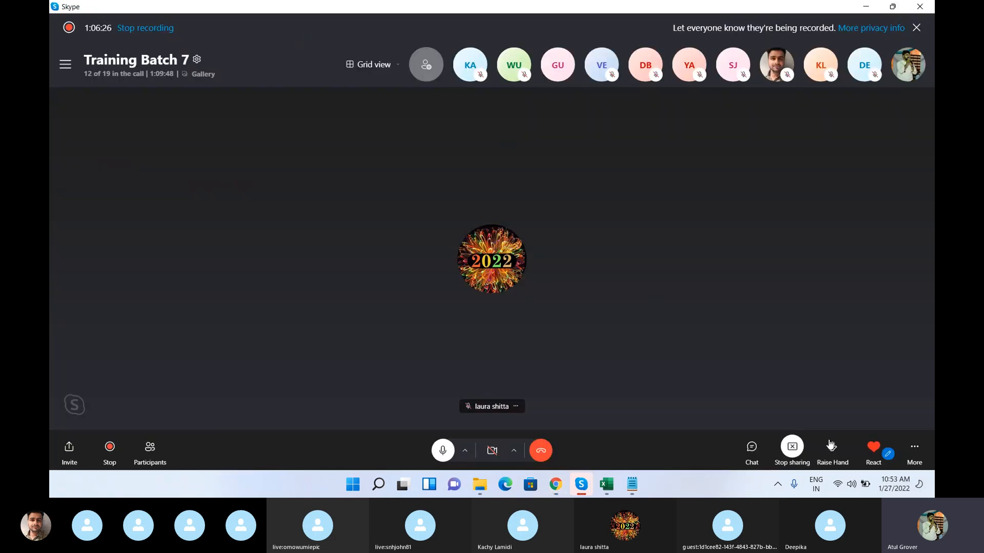
click(751, 448)
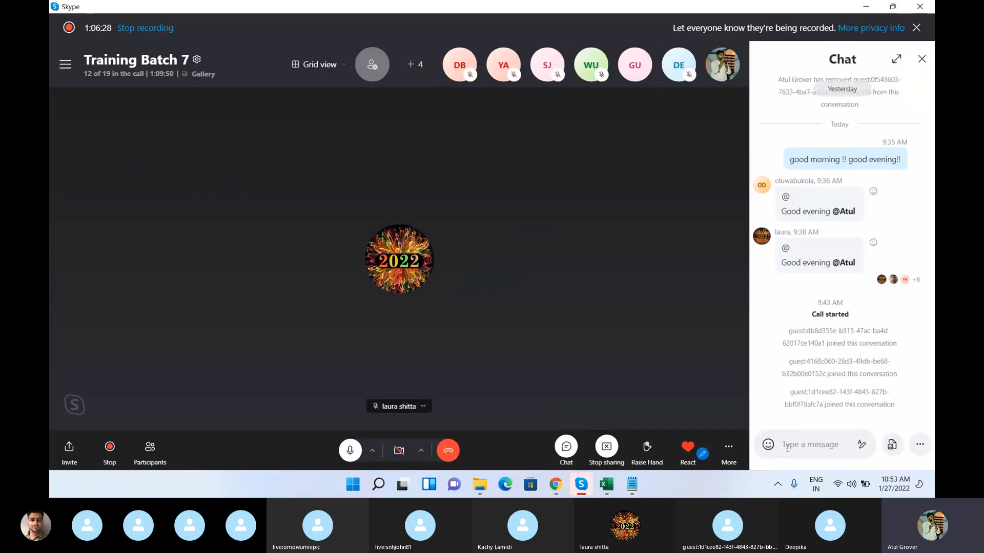
key(ctrl+v)
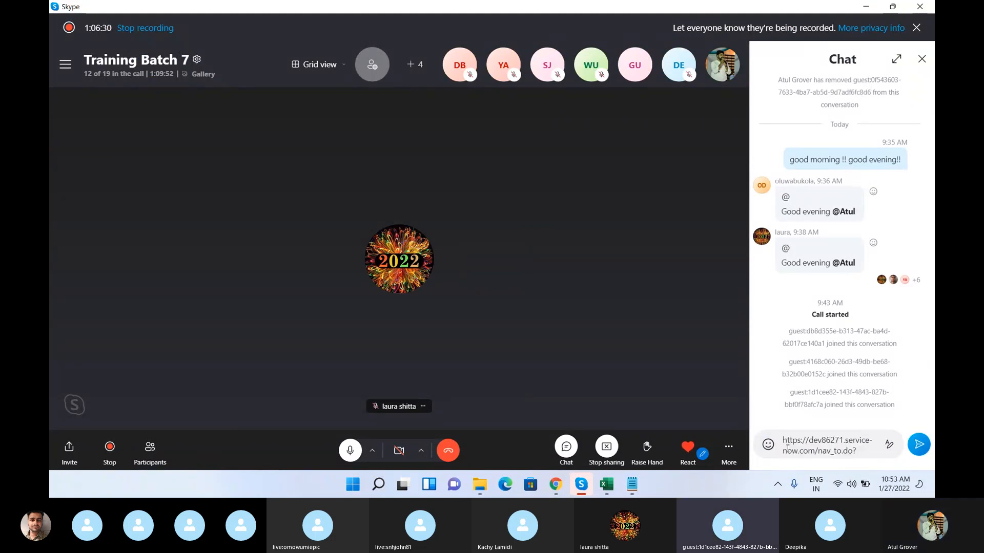
key(Return)
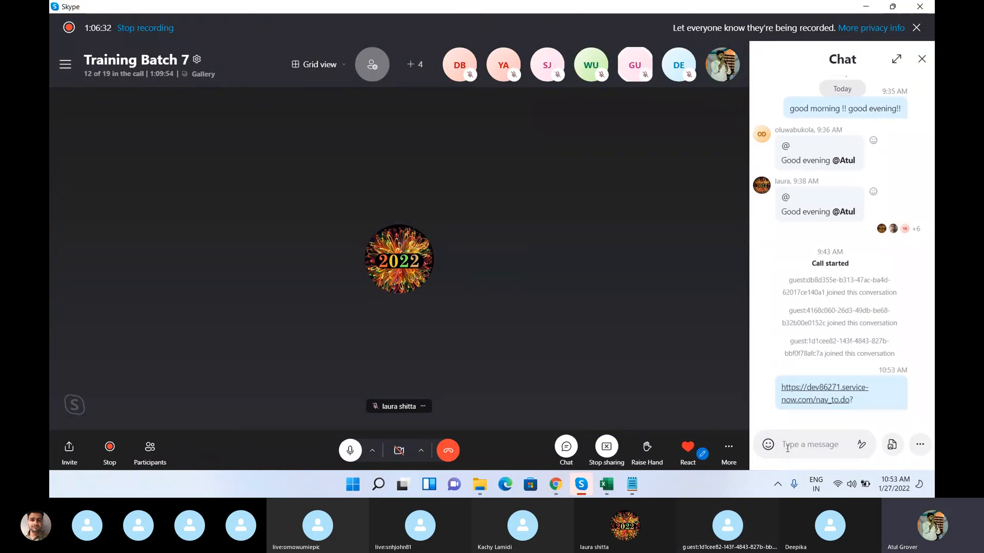
click(922, 59)
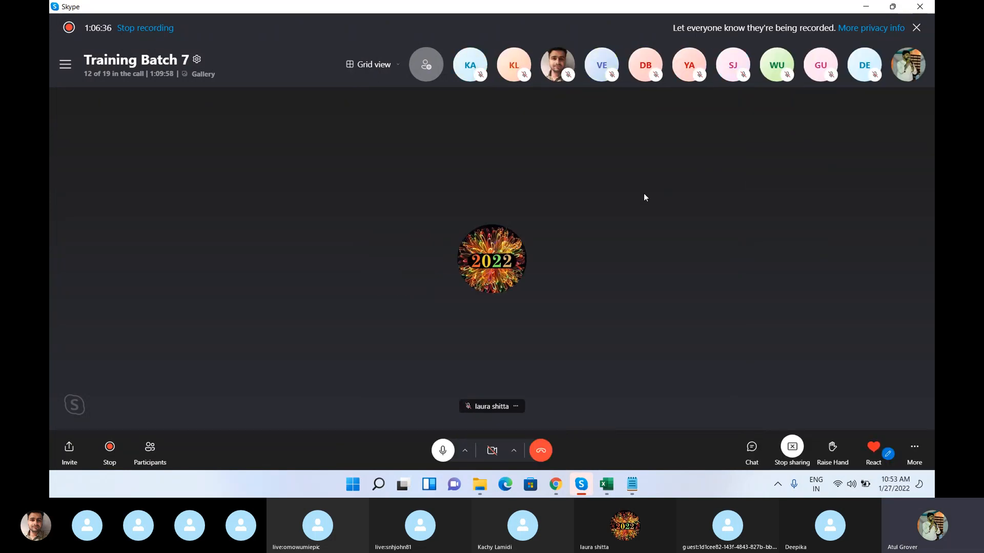